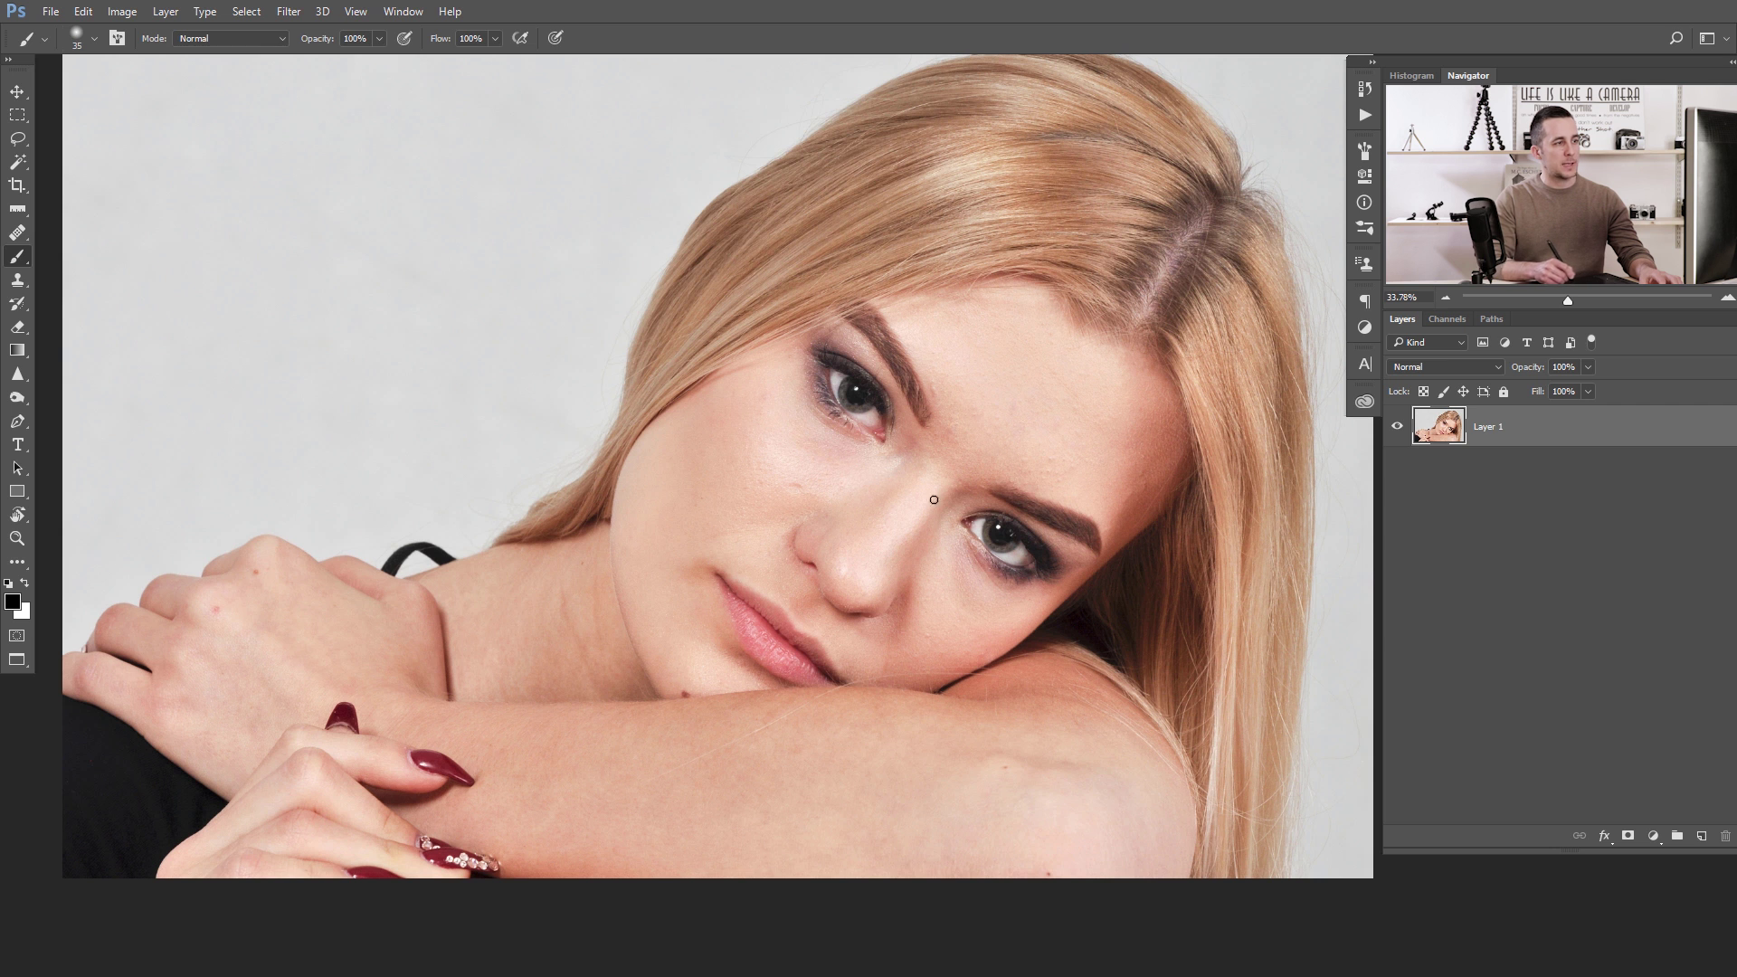
# Step: Add a Curves layer that brightens the portrait, then invert its mask to black
pyautogui.scroll(3, 961, 592)
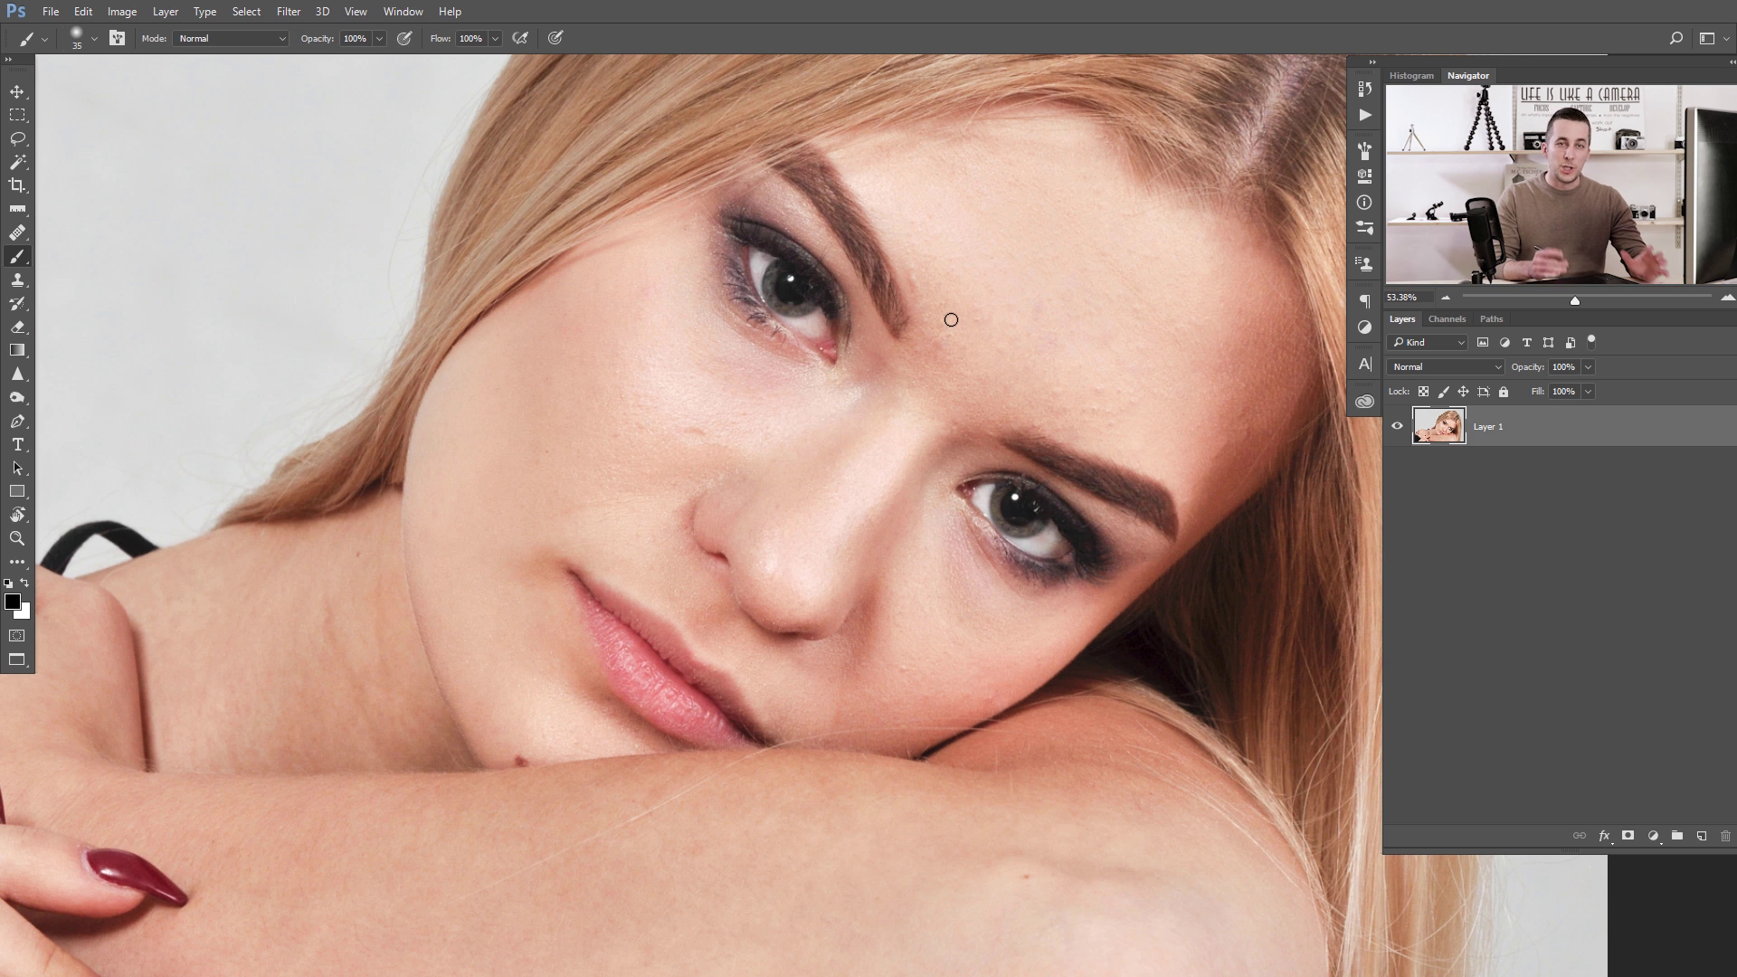
pyautogui.scroll(-2, 887, 414)
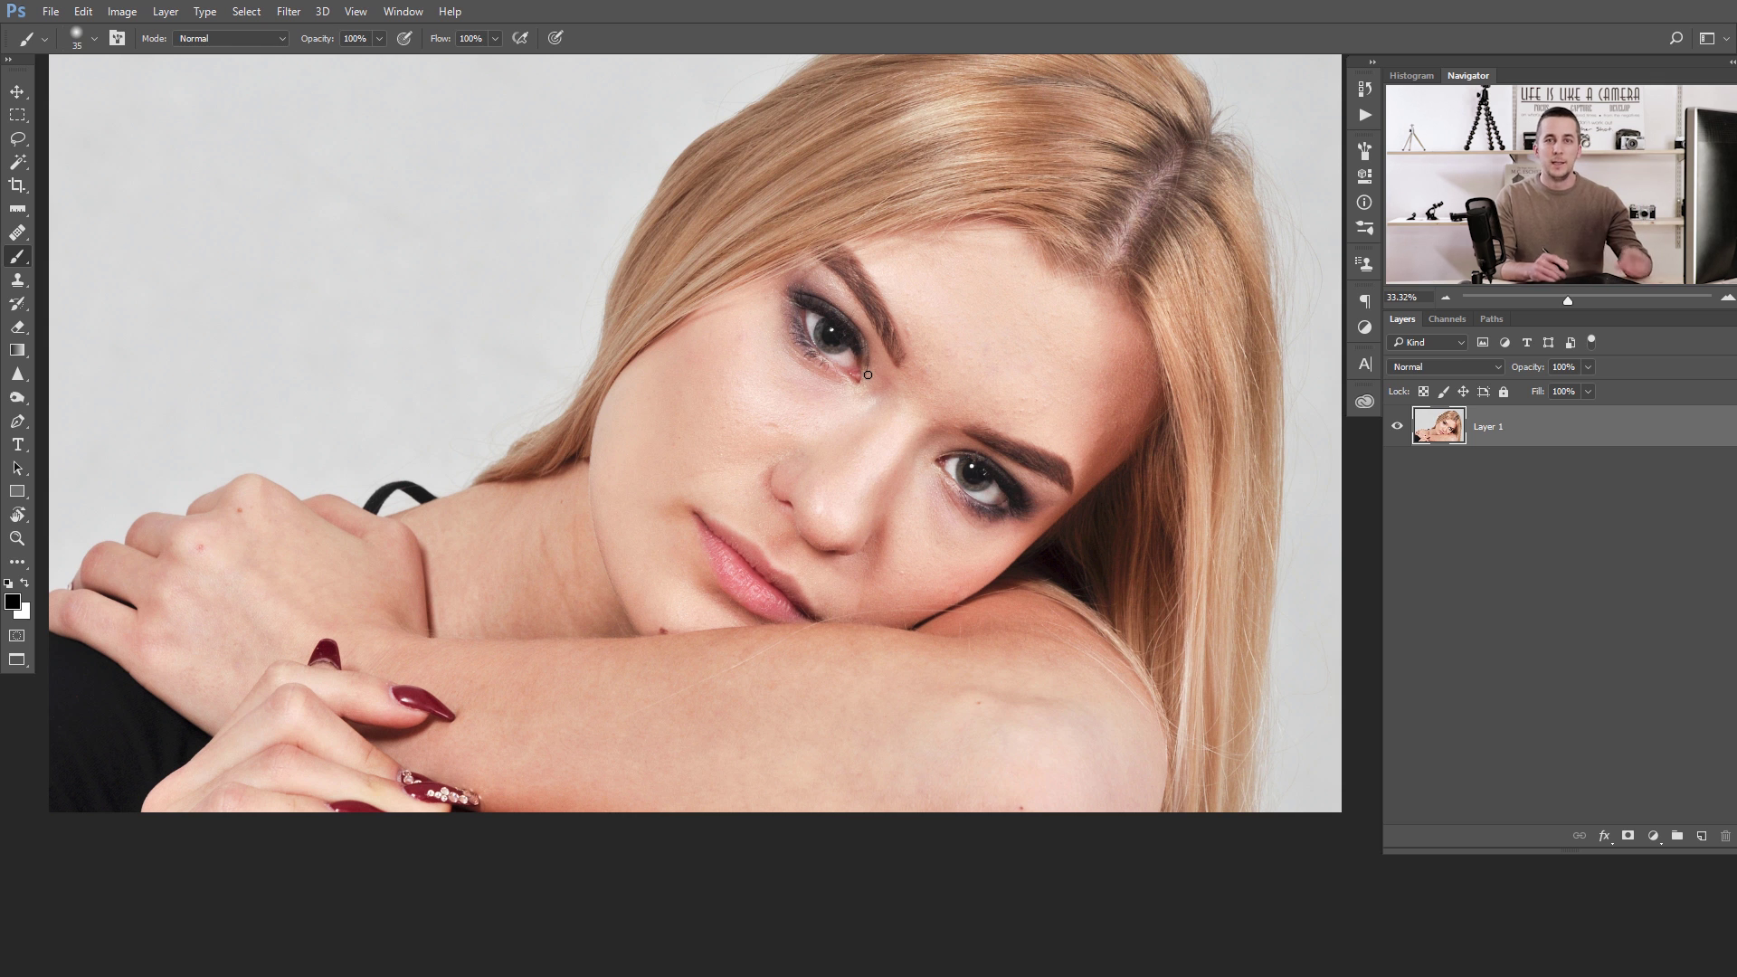
pyautogui.scroll(-1, 886, 426)
pyautogui.moveTo(885, 407); pyautogui.dragTo(902, 472)
pyautogui.click(1652, 836)
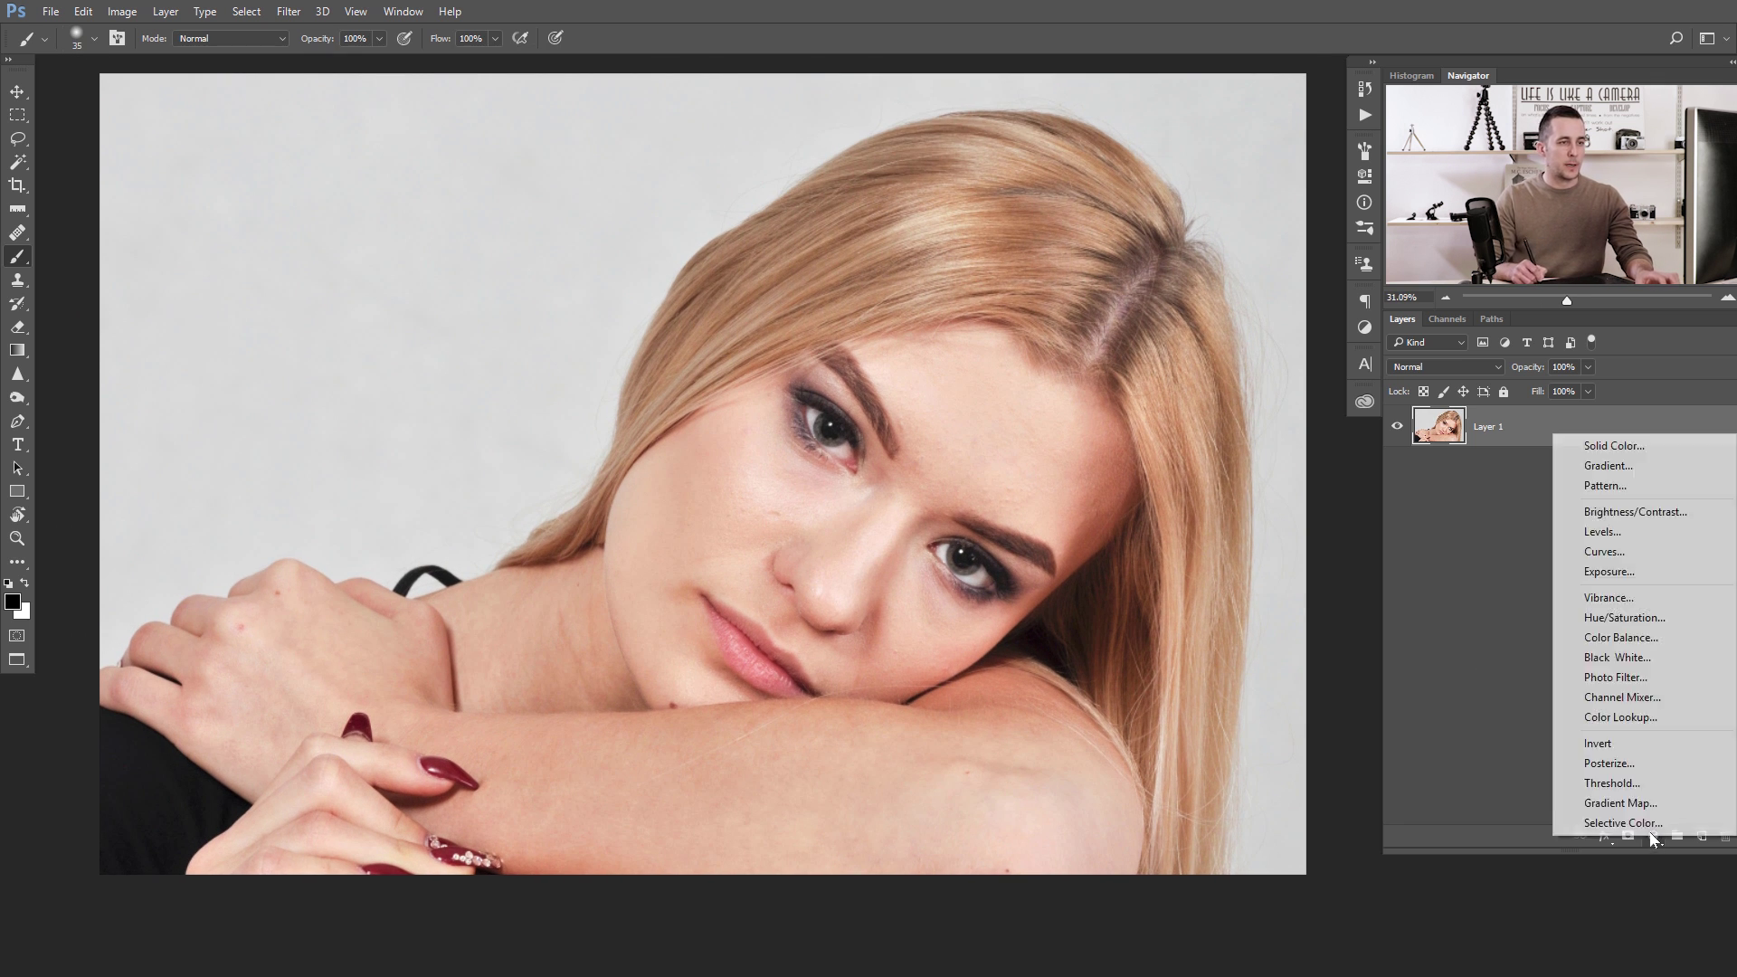
pyautogui.click(1633, 554)
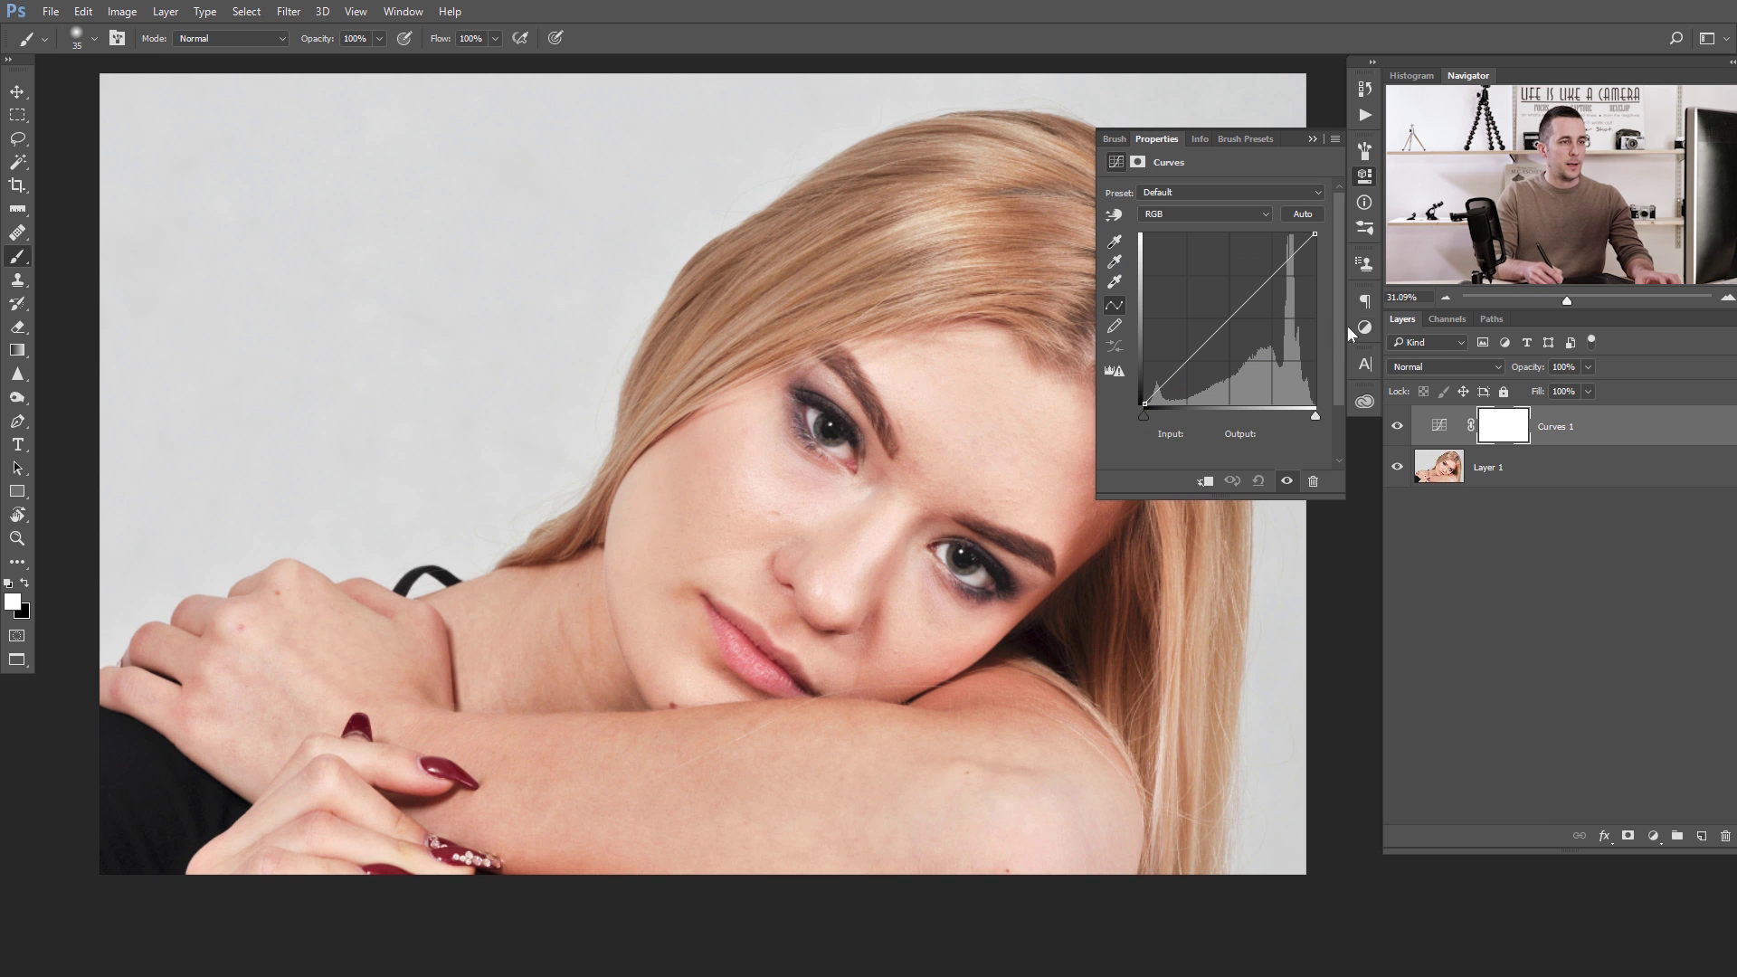
pyautogui.moveTo(1222, 323); pyautogui.dragTo(1203, 296)
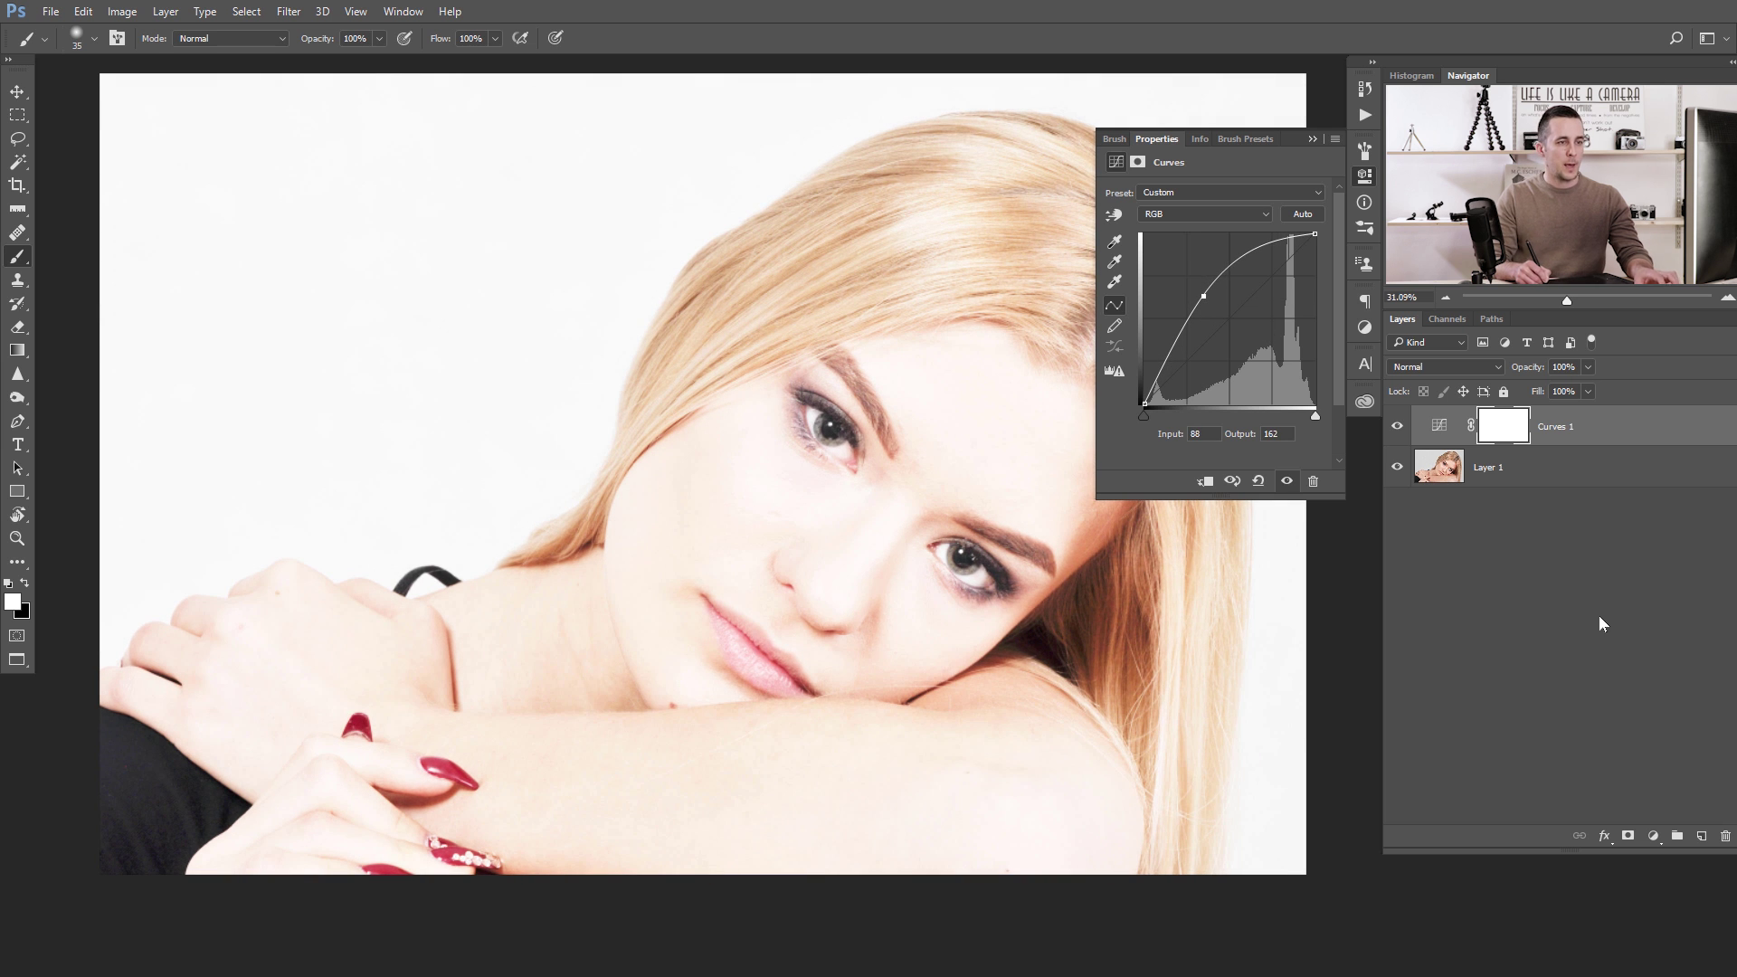
pyautogui.hotkey('ctrl', 'i')
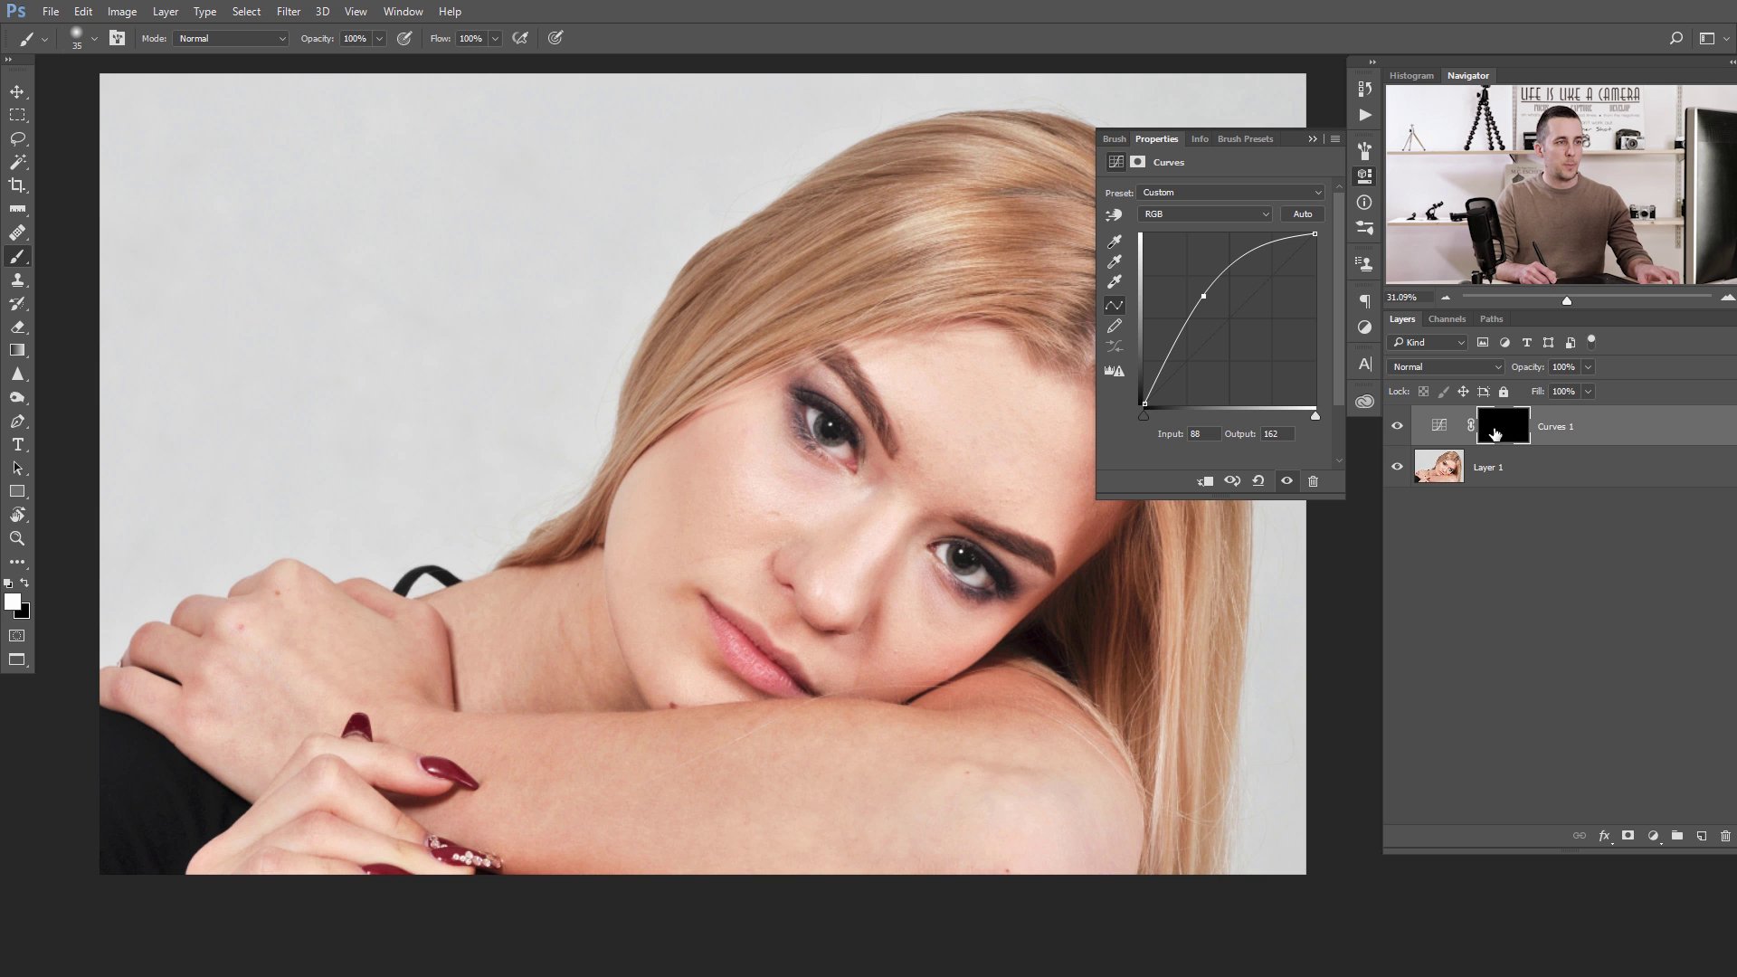
# Step: Duplicate the Curves layer and pull the copy's curve down to darken
pyautogui.click(1448, 433)
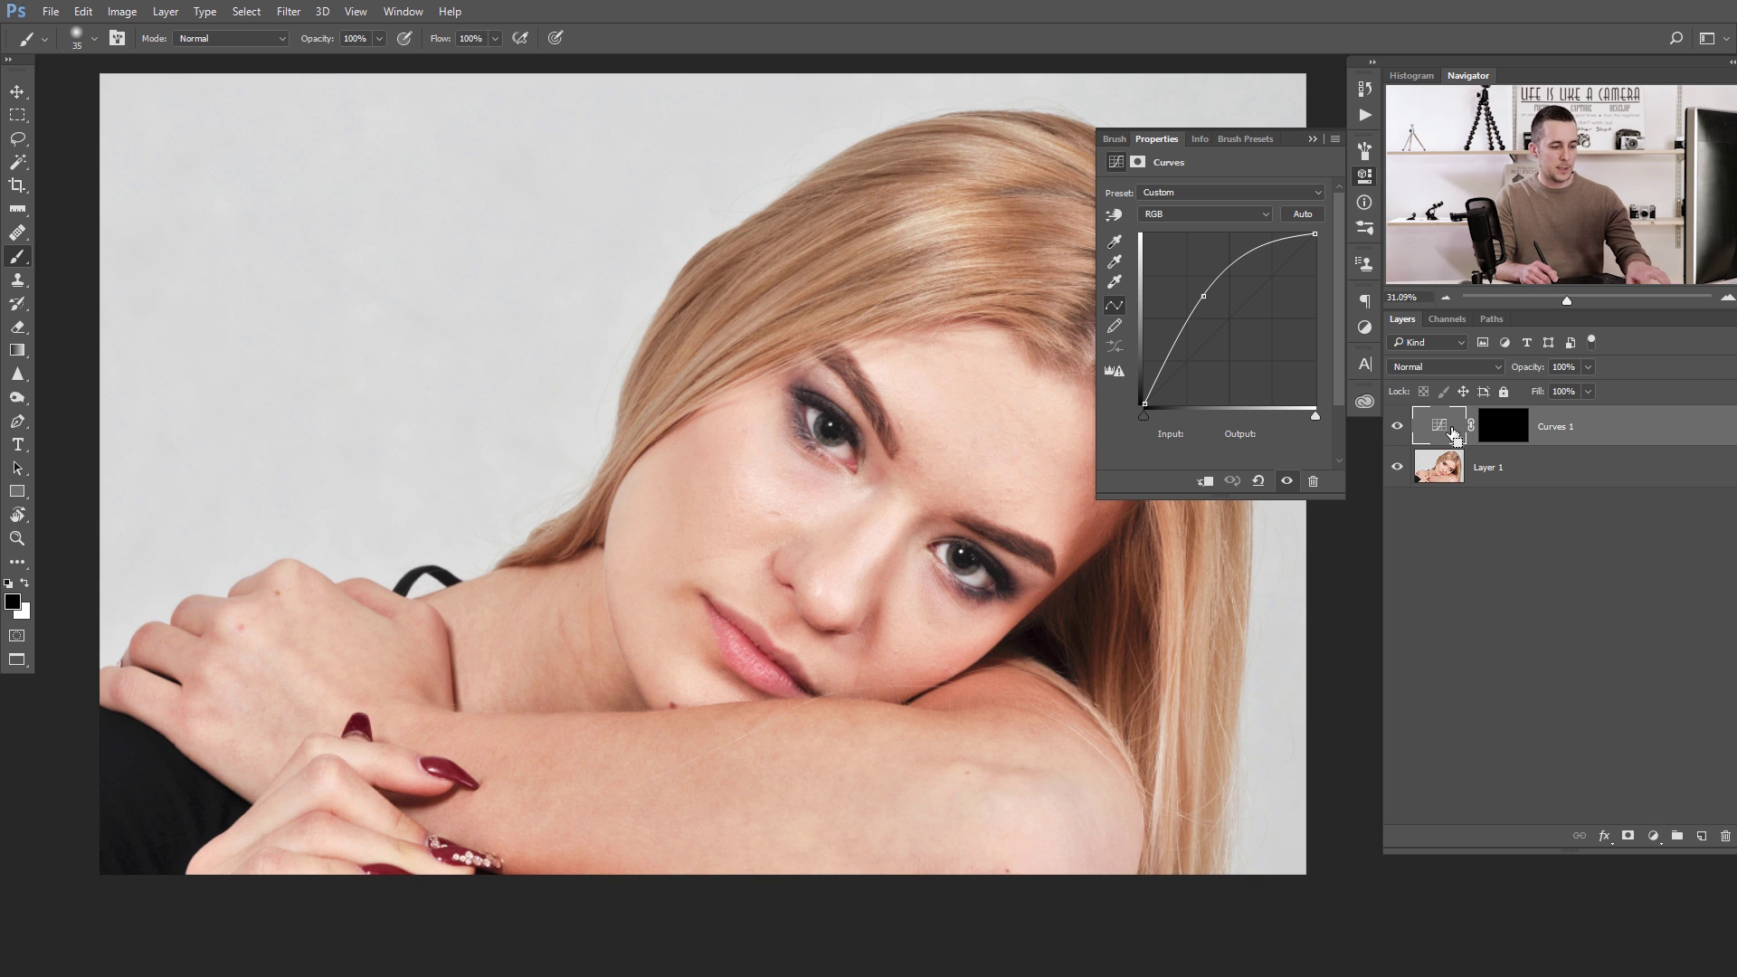
pyautogui.hotkey('ctrl', 'j')
pyautogui.moveTo(1203, 296); pyautogui.dragTo(1254, 346)
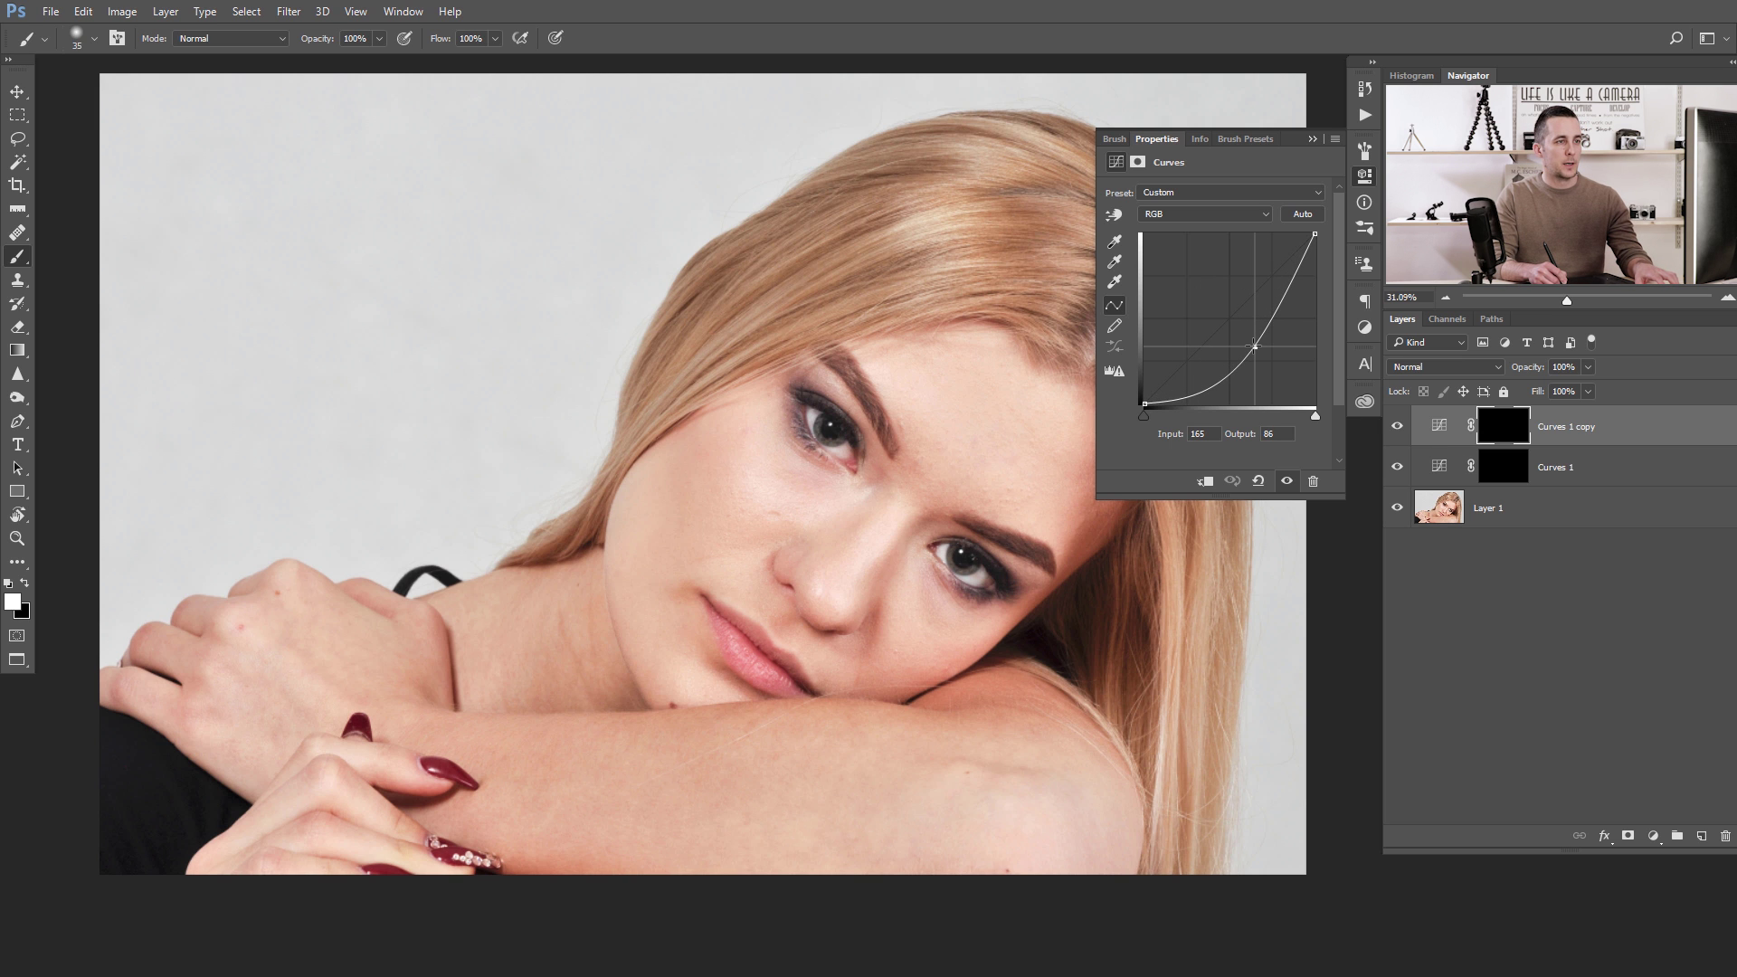
# Step: Preview the darkening copy without its mask and fine-tune its curve midpoint
pyautogui.keyDown('shift'); pyautogui.click(1503, 425); pyautogui.keyUp('shift')
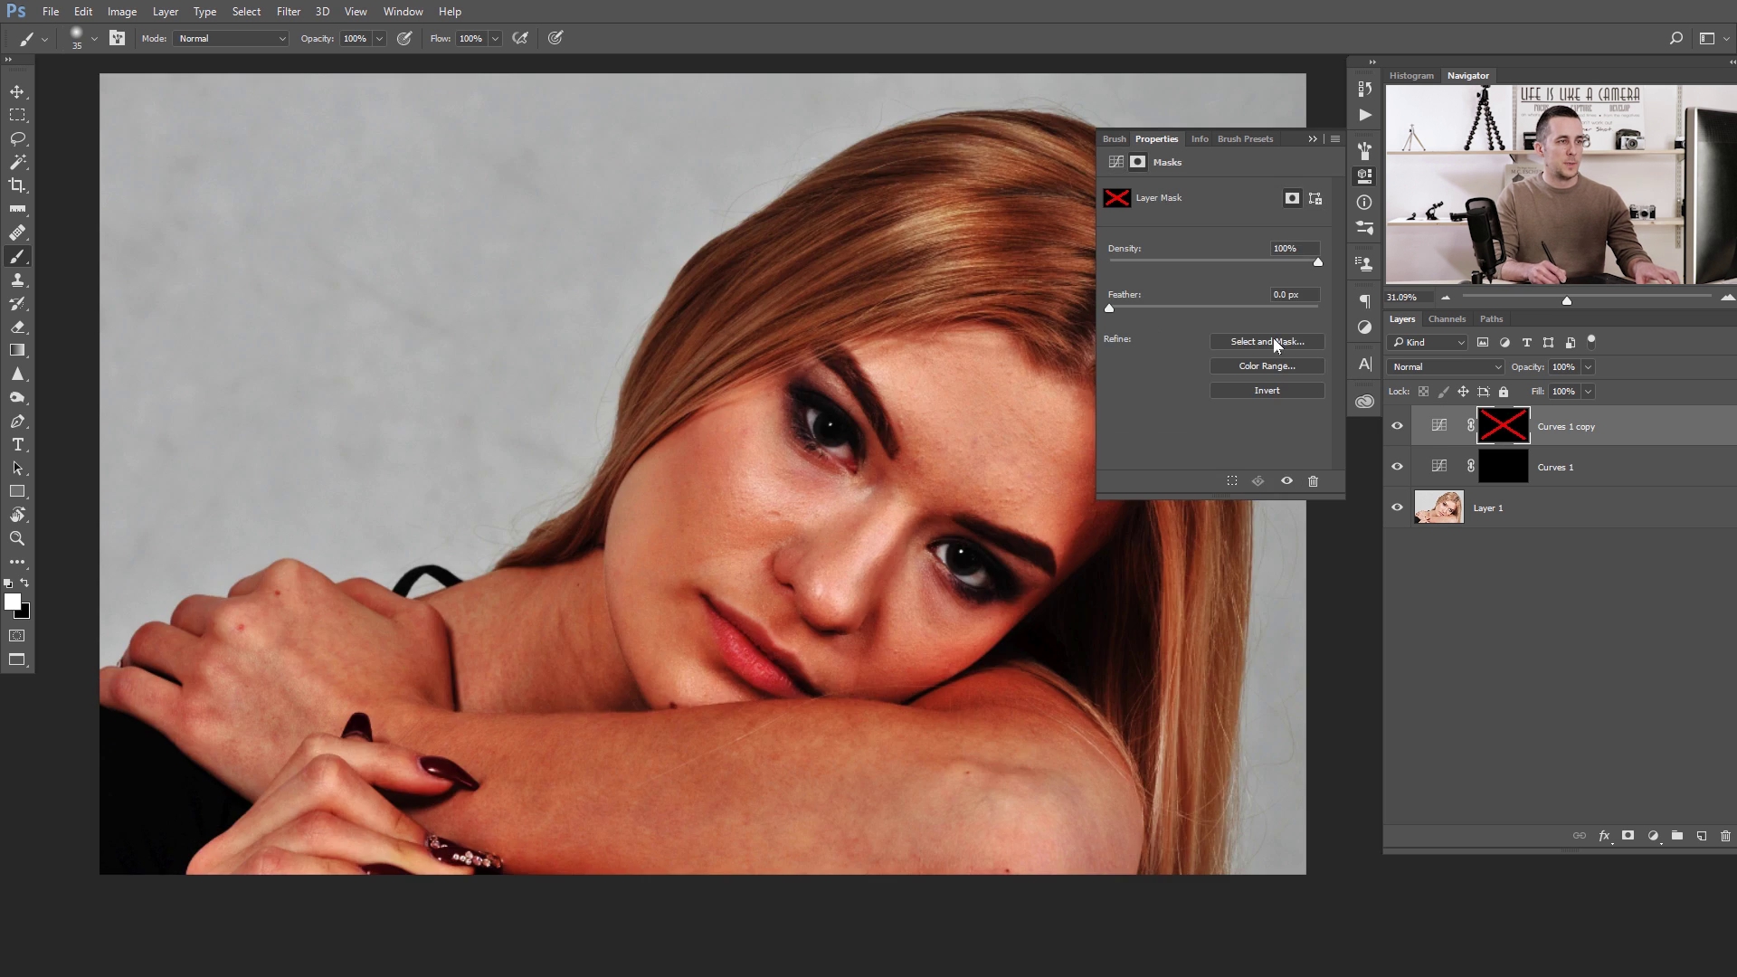
pyautogui.click(1439, 425)
pyautogui.moveTo(1255, 346); pyautogui.dragTo(1260, 347)
pyautogui.keyDown('shift'); pyautogui.click(1503, 425); pyautogui.keyUp('shift')
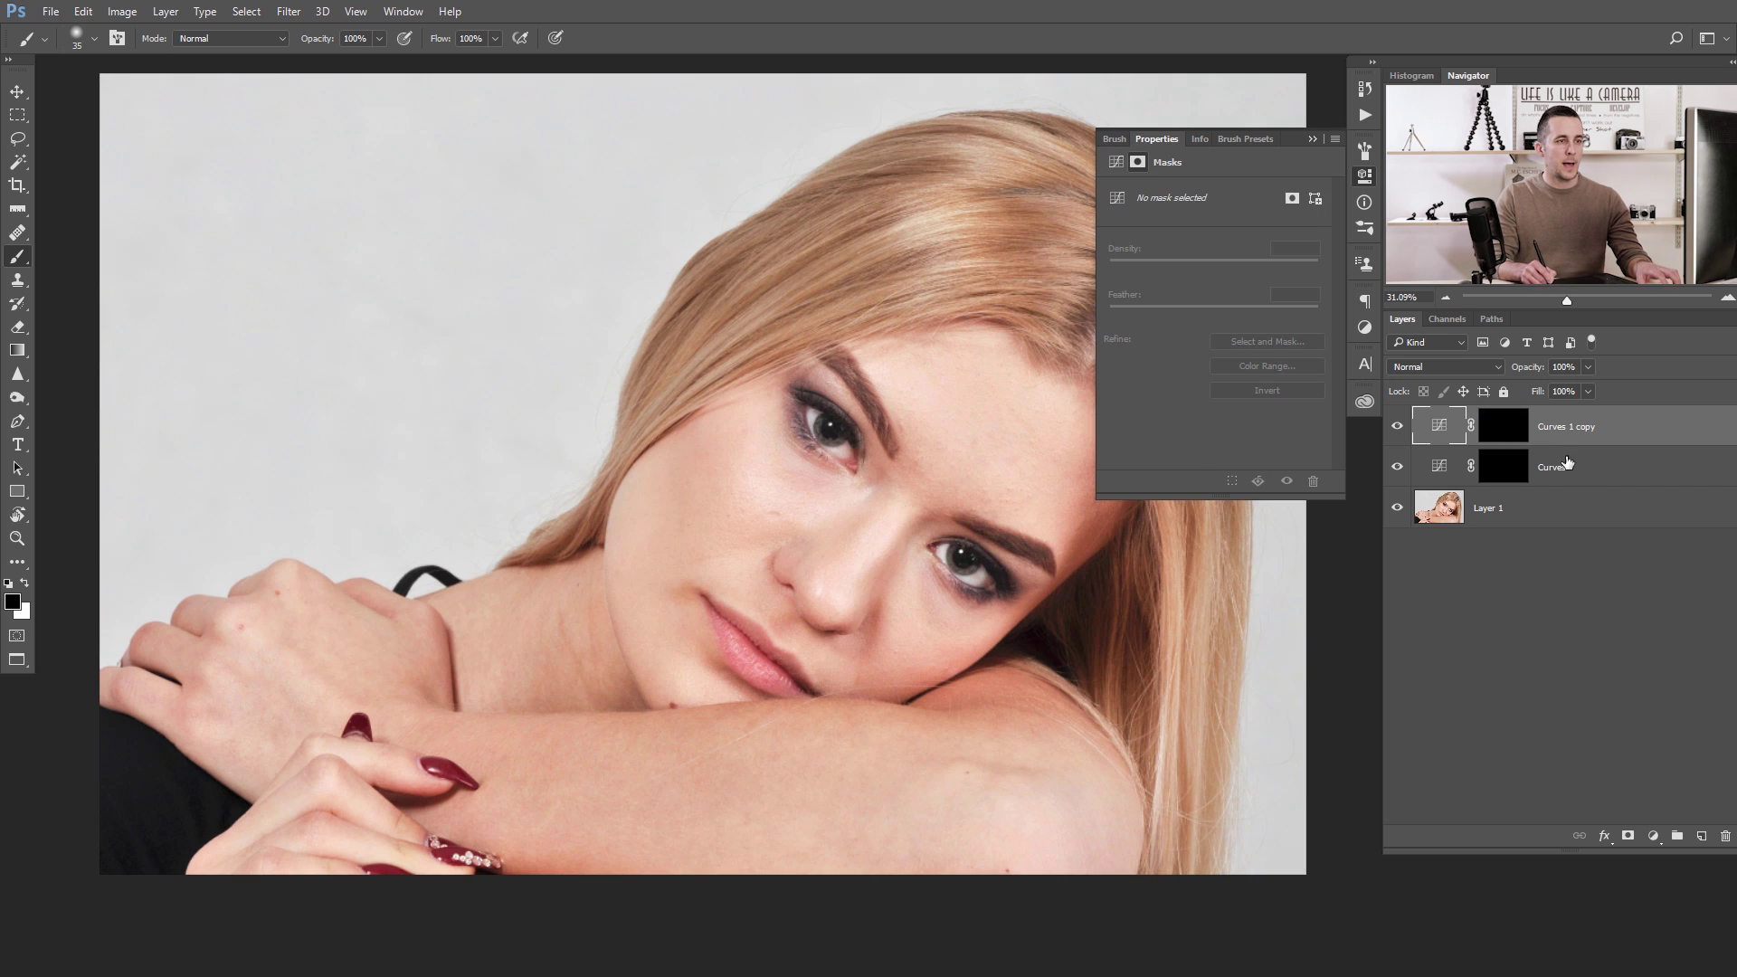
# Step: Rename the brightening curves layer 'D' and the darkening one 'B', then reset colours
pyautogui.doubleClick(1553, 467)
pyautogui.write('D')
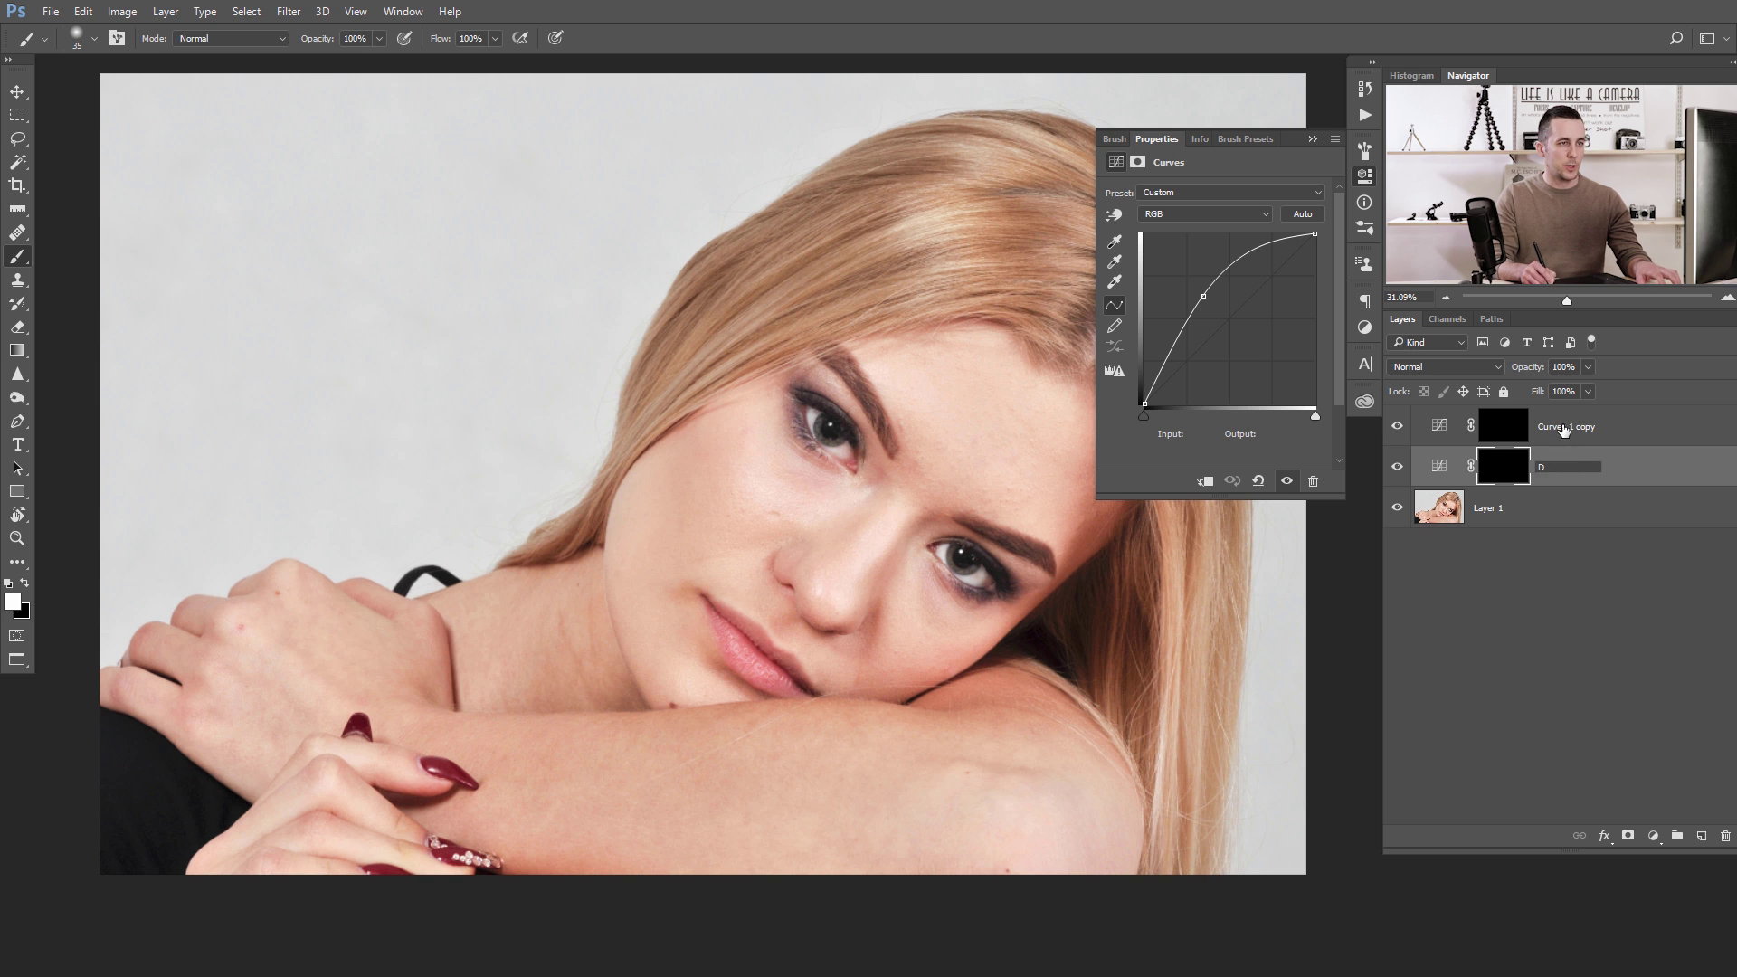
pyautogui.doubleClick(1565, 429)
pyautogui.write('B')
pyautogui.press('Return')
pyautogui.click(1438, 425)
pyautogui.press('x')
pyautogui.click(1313, 139)
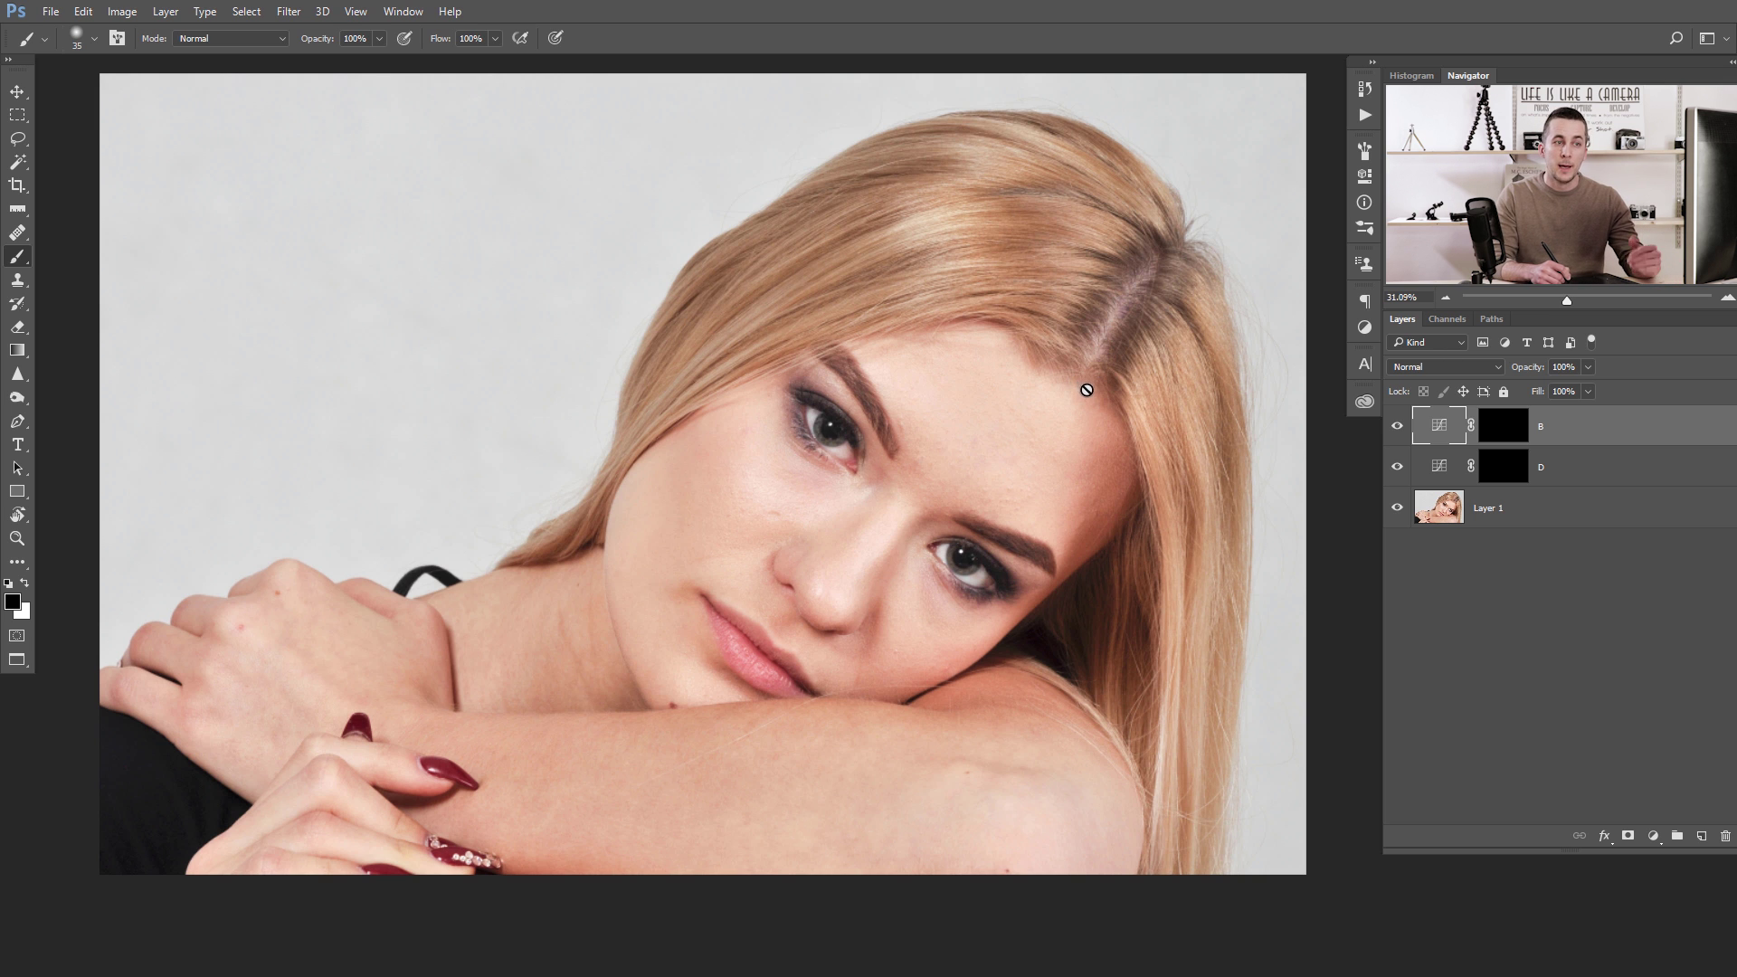
# Step: Add a Black & White adjustment layer above the D and B curves layers
pyautogui.click(1652, 836)
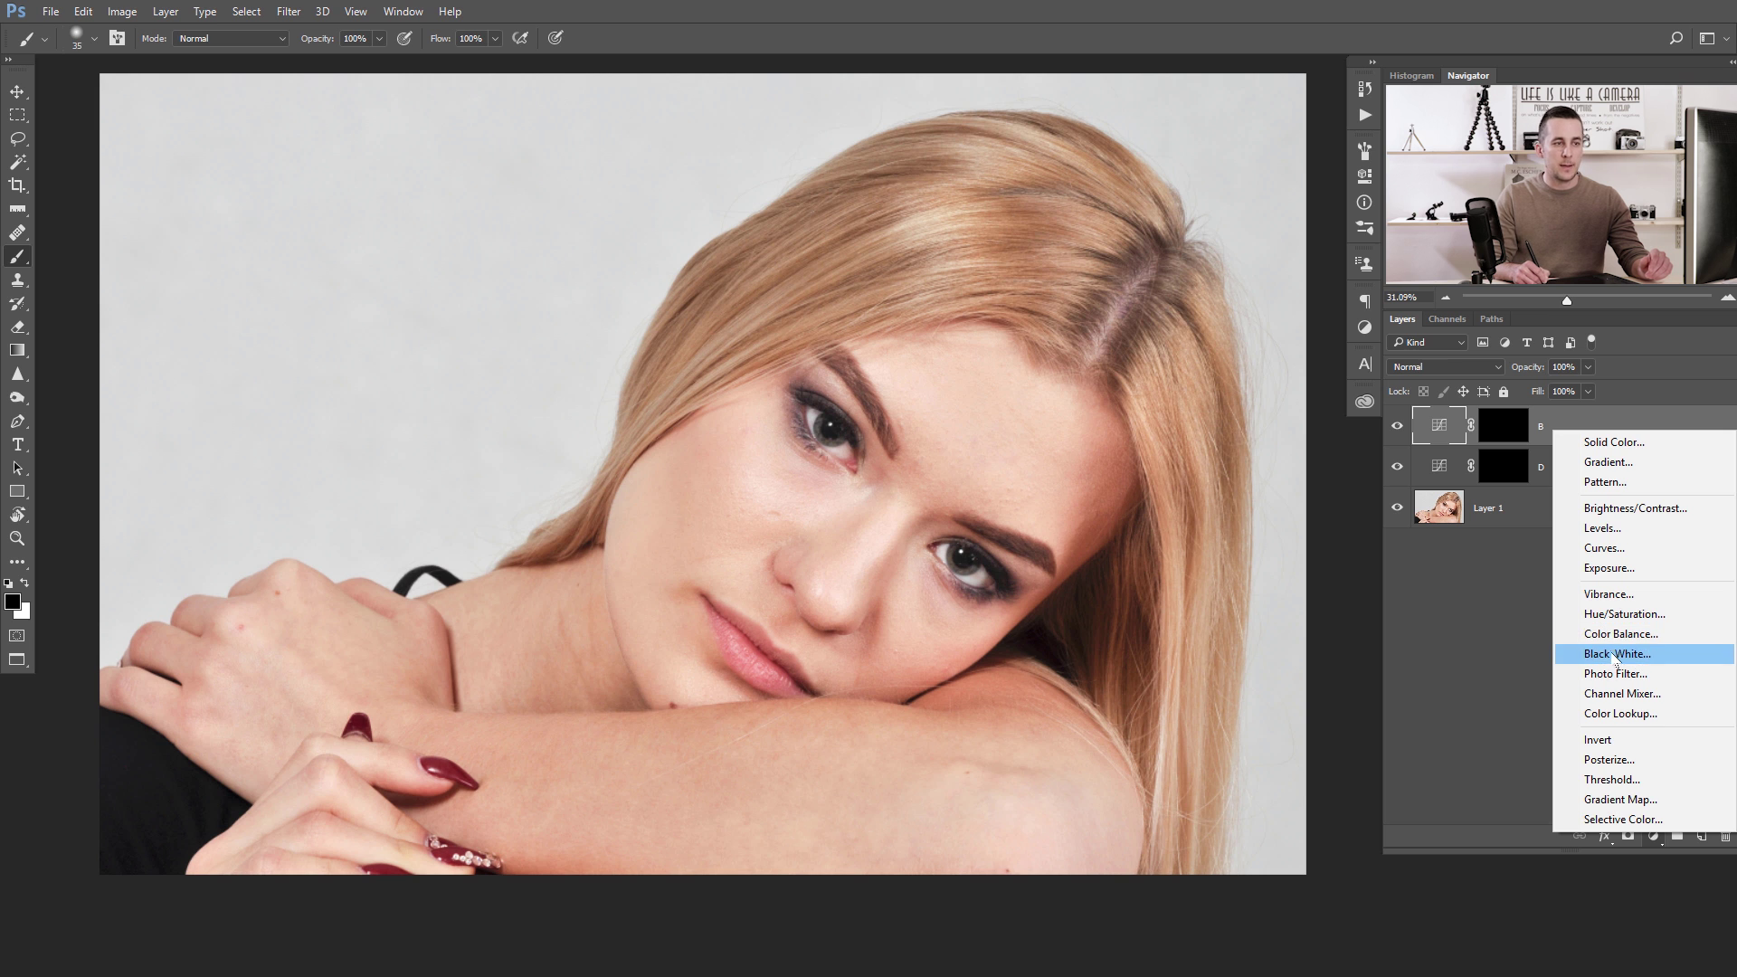
pyautogui.click(1616, 656)
pyautogui.click(1311, 140)
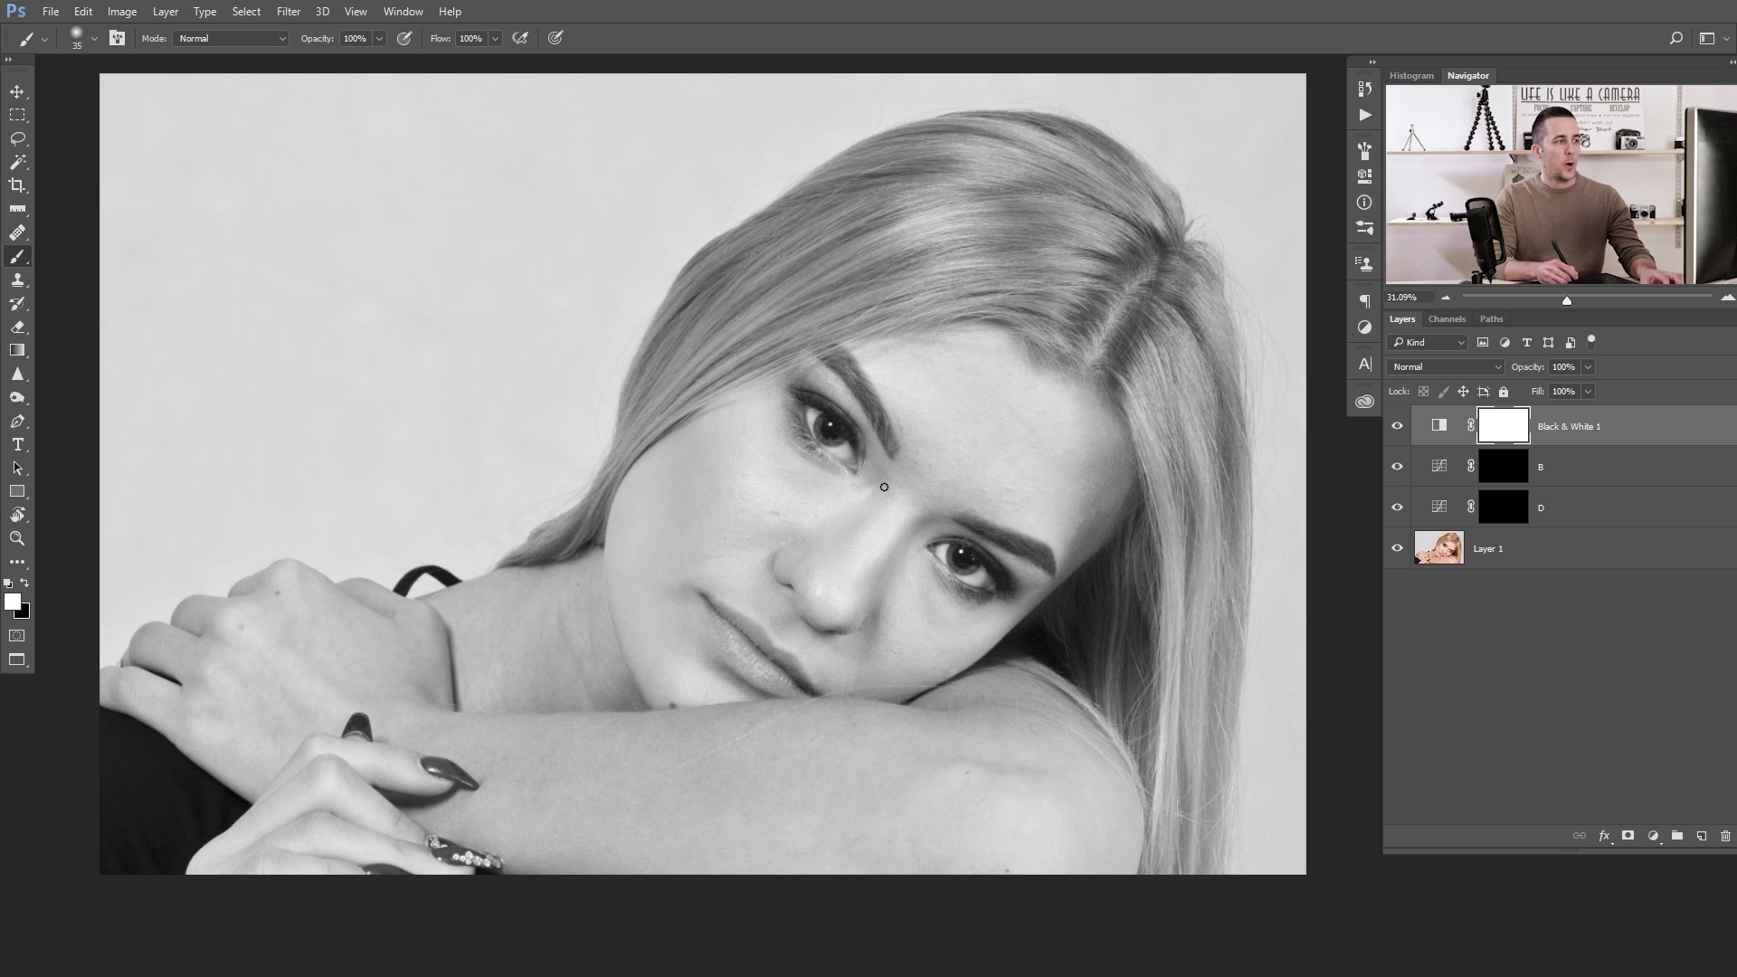
# Step: Select layer D's mask and set the 35 px brush to 0% hardness
pyautogui.moveTo(796, 490); pyautogui.dragTo(837, 424)
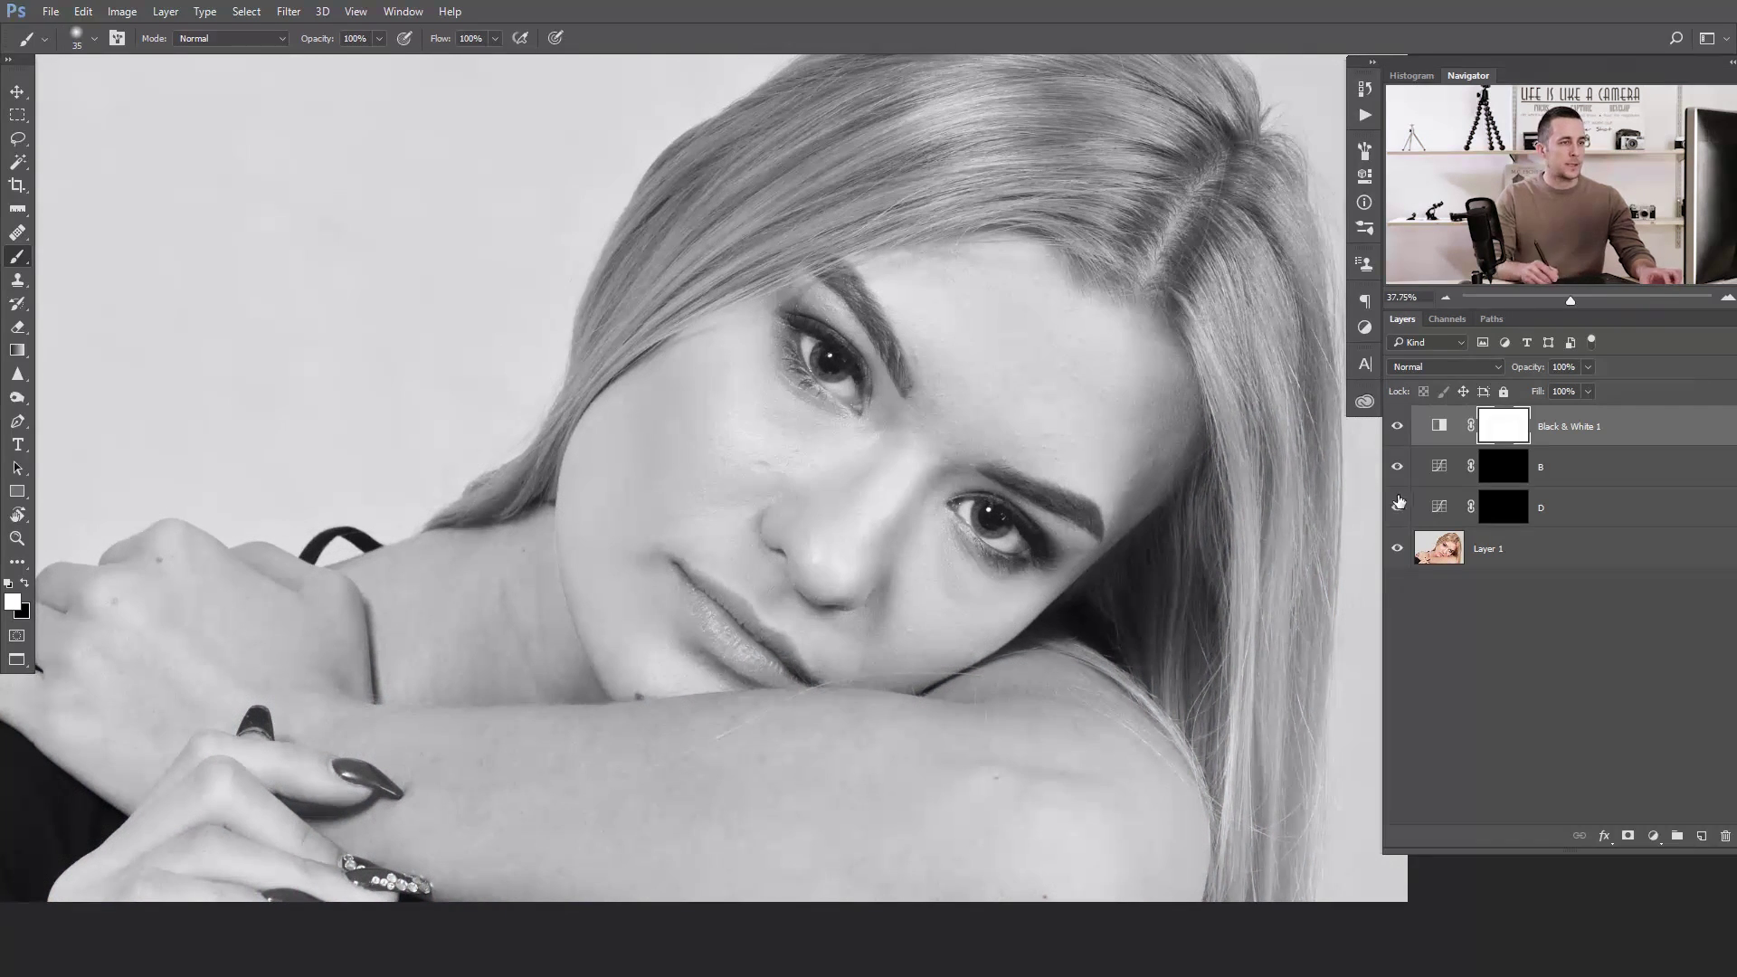
pyautogui.click(1507, 514)
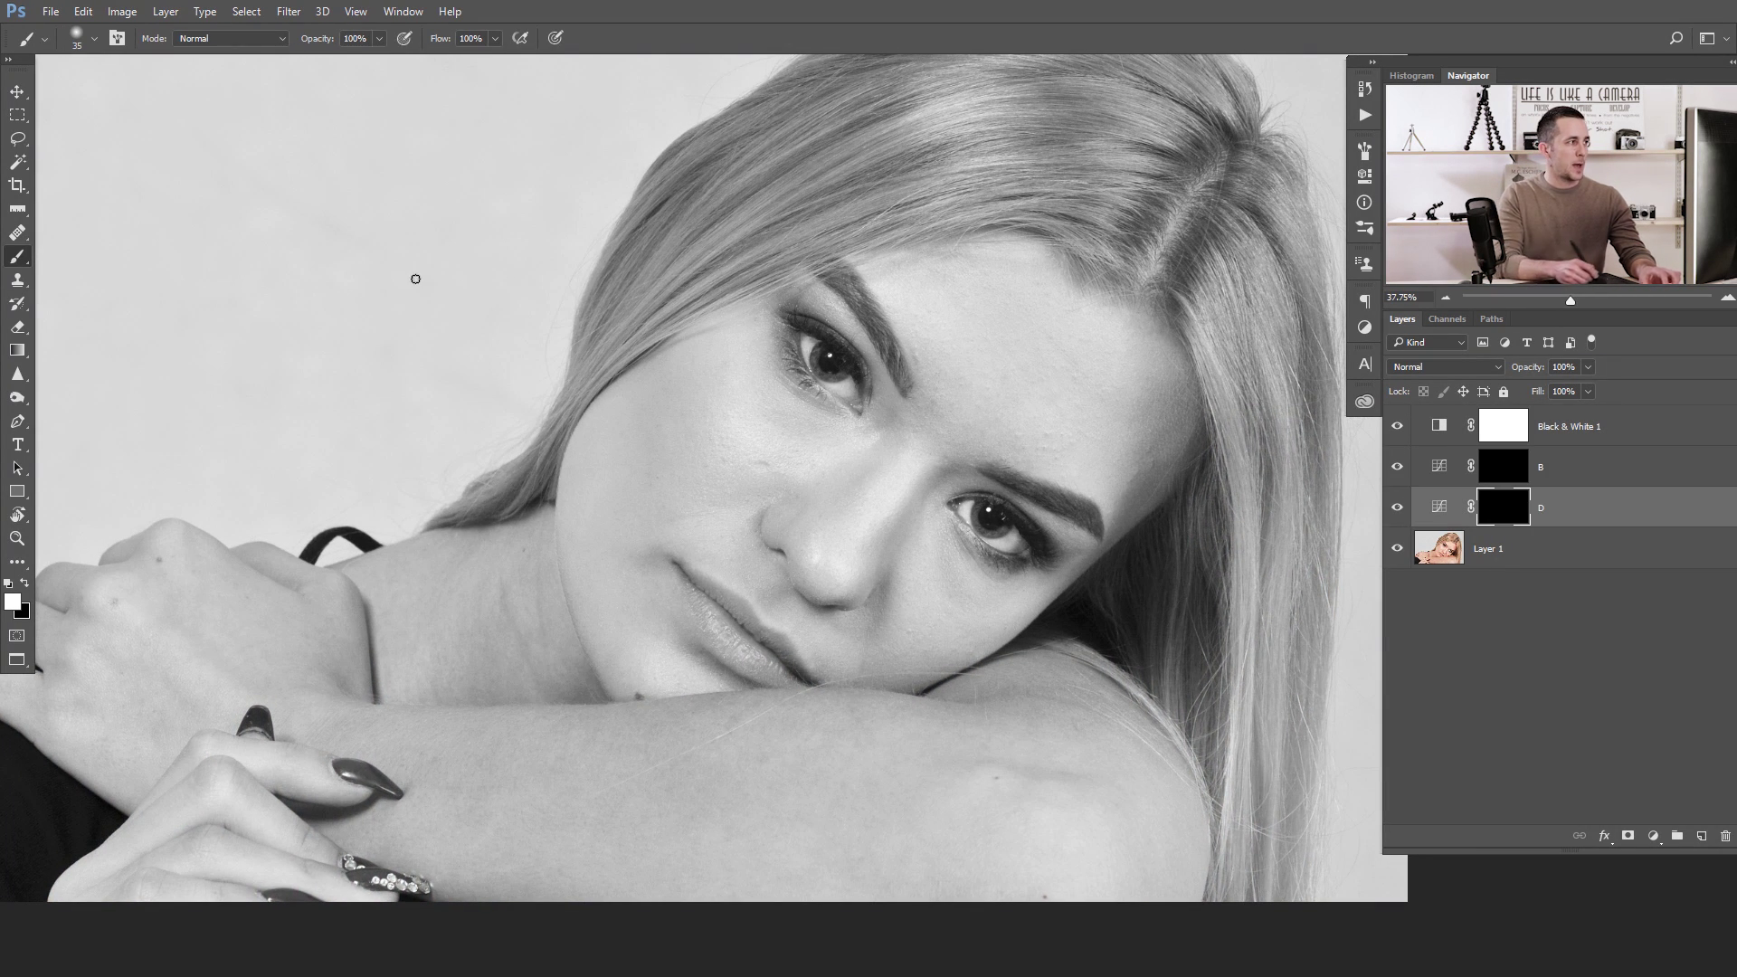
pyautogui.rightClick(718, 299)
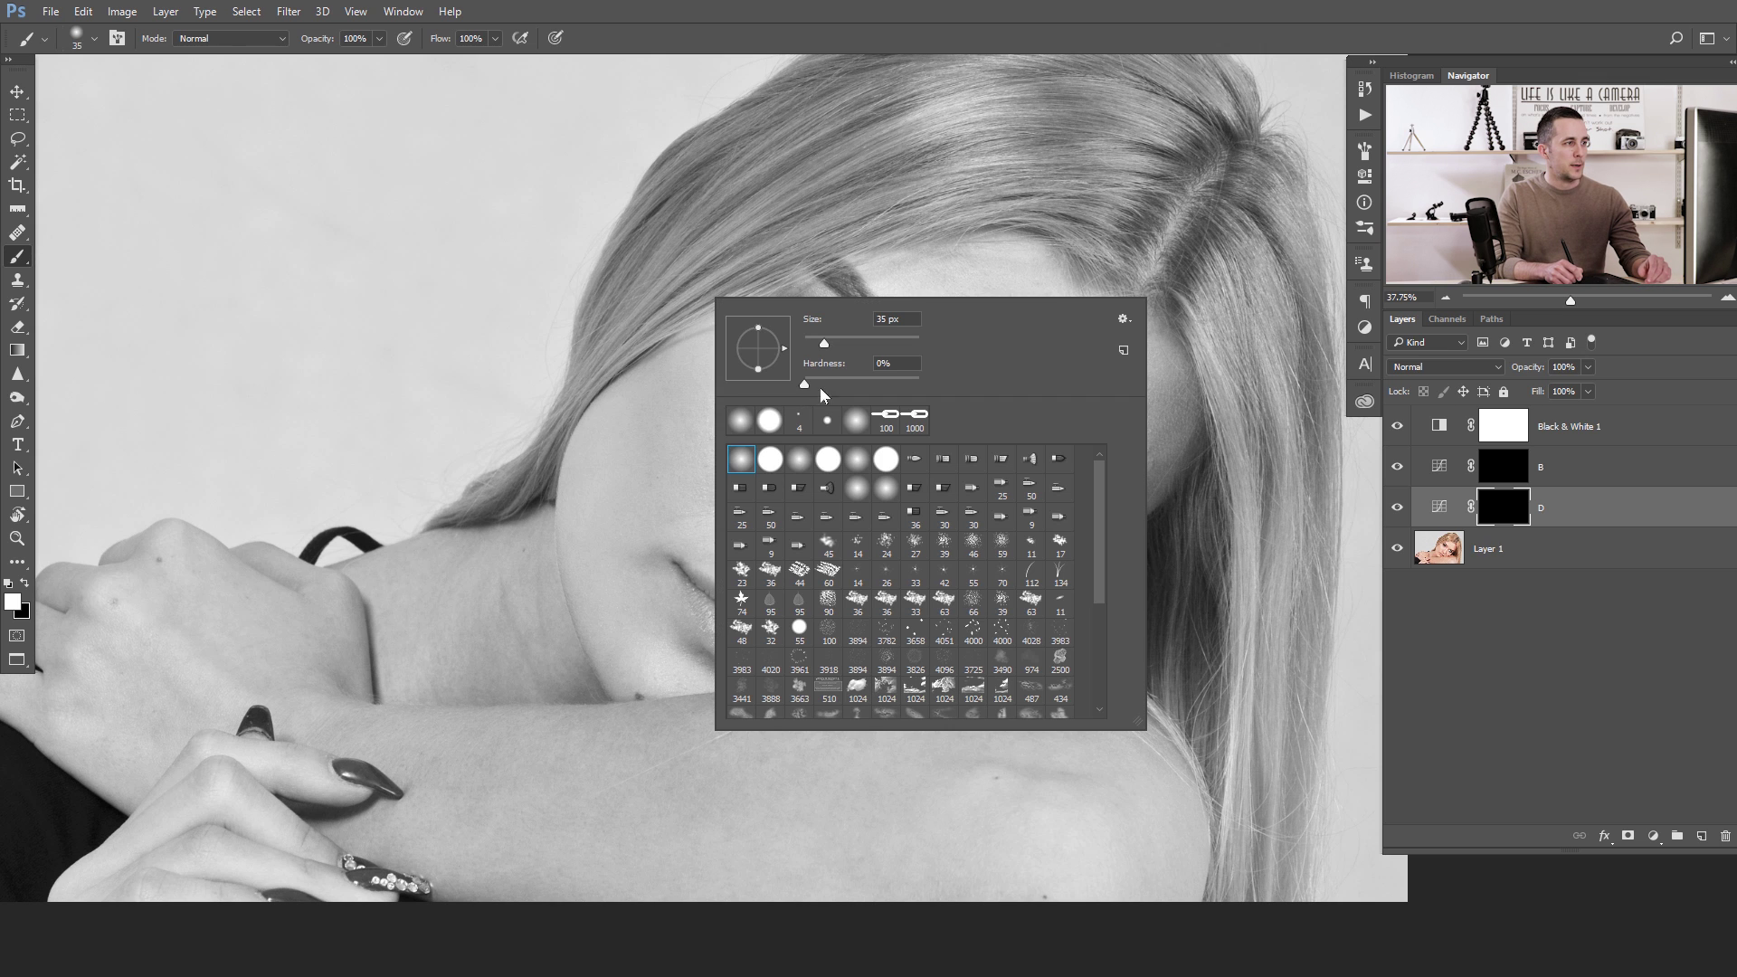
pyautogui.moveTo(804, 381); pyautogui.dragTo(805, 382)
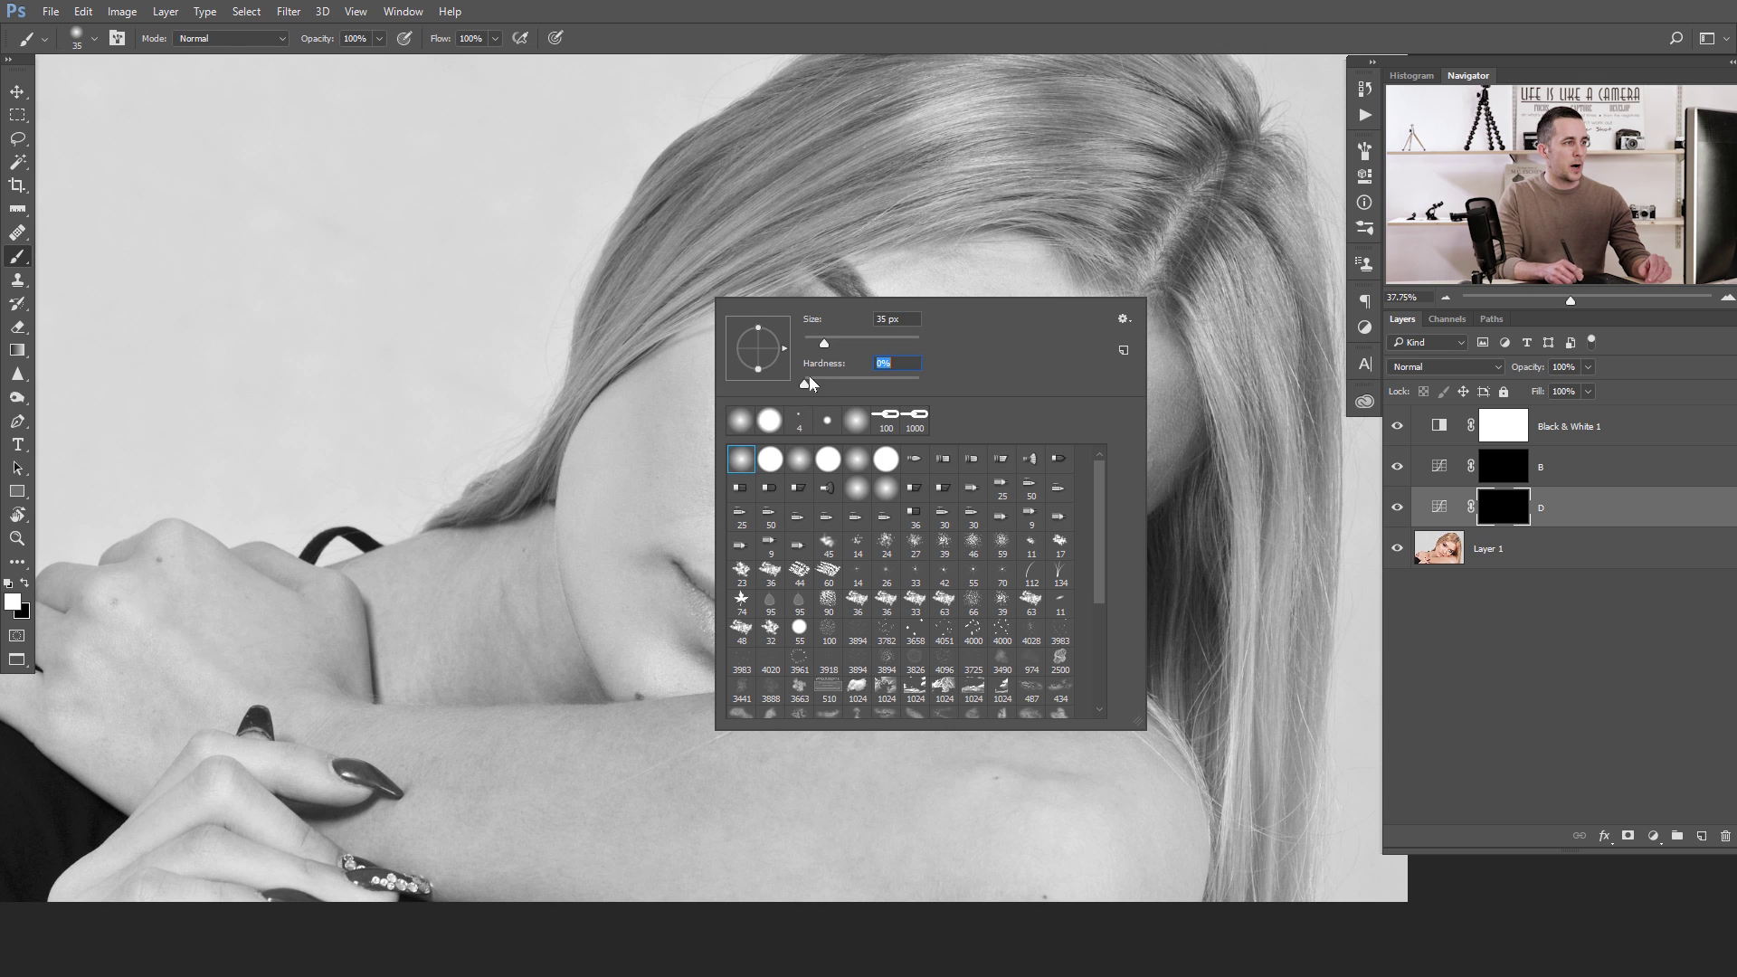
pyautogui.click(999, 41)
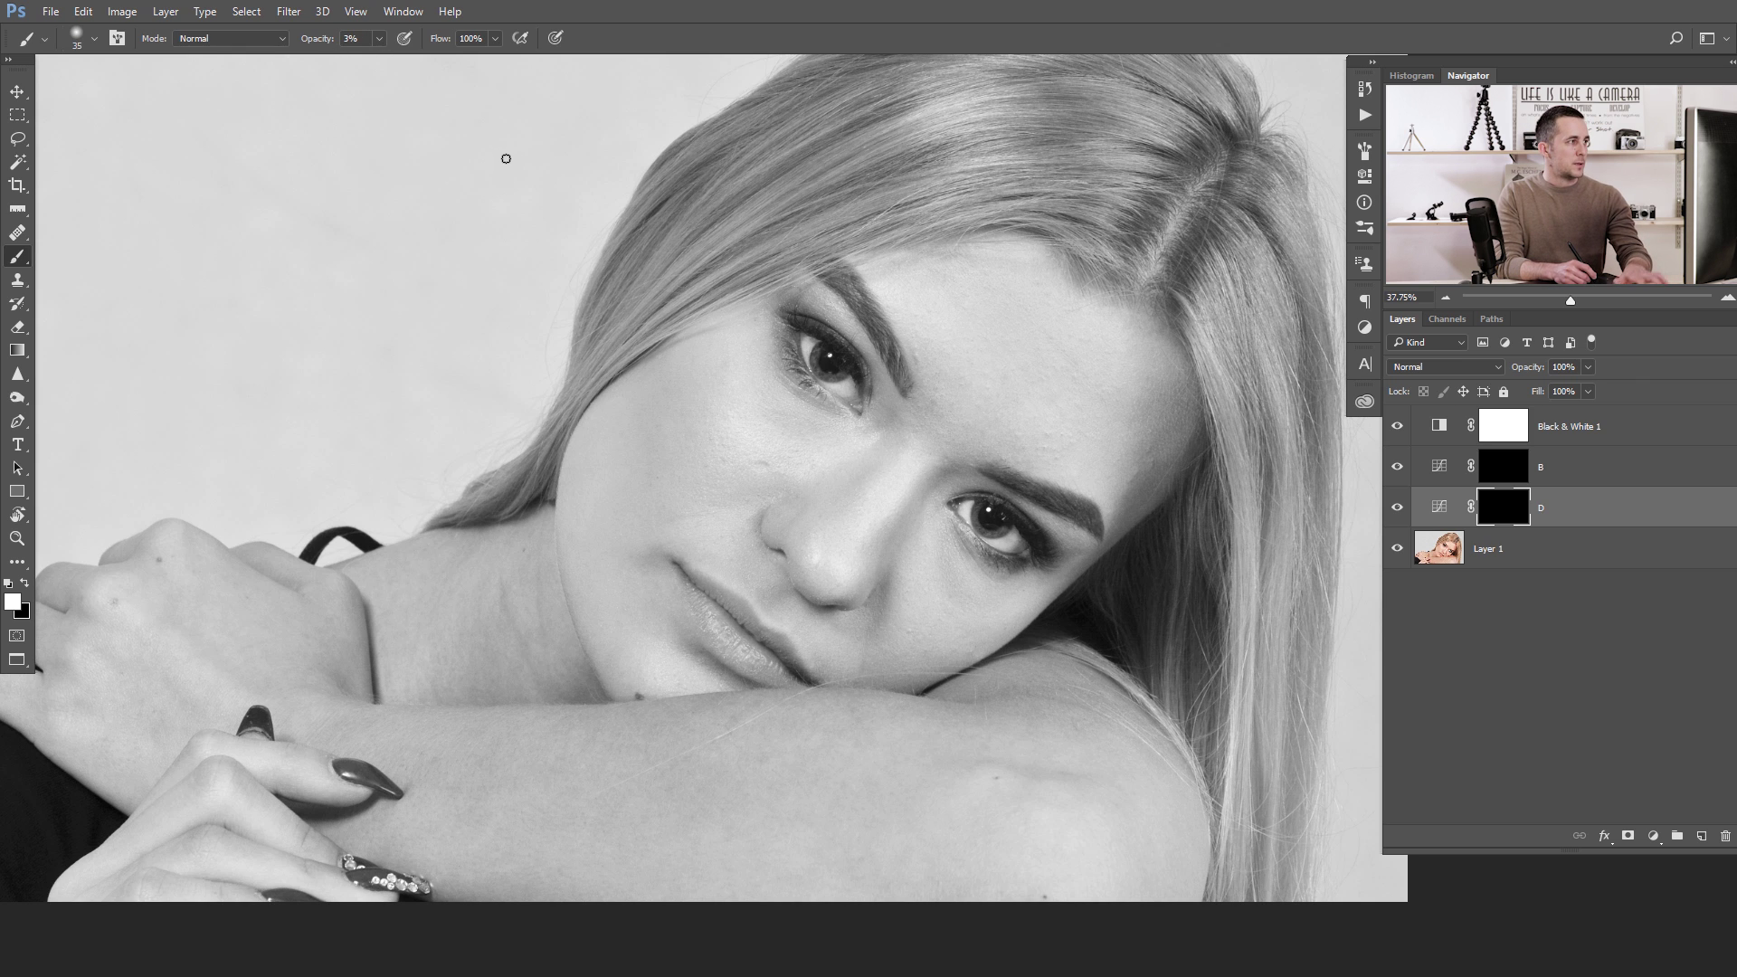
# Step: Zoom to 65.72% on the eyes, nose and cheeks
pyautogui.moveTo(765, 403); pyautogui.dragTo(805, 394)
pyautogui.moveTo(768, 451); pyautogui.dragTo(733, 419)
pyautogui.moveTo(720, 478); pyautogui.dragTo(786, 483)
pyautogui.moveTo(758, 480); pyautogui.dragTo(691, 409)
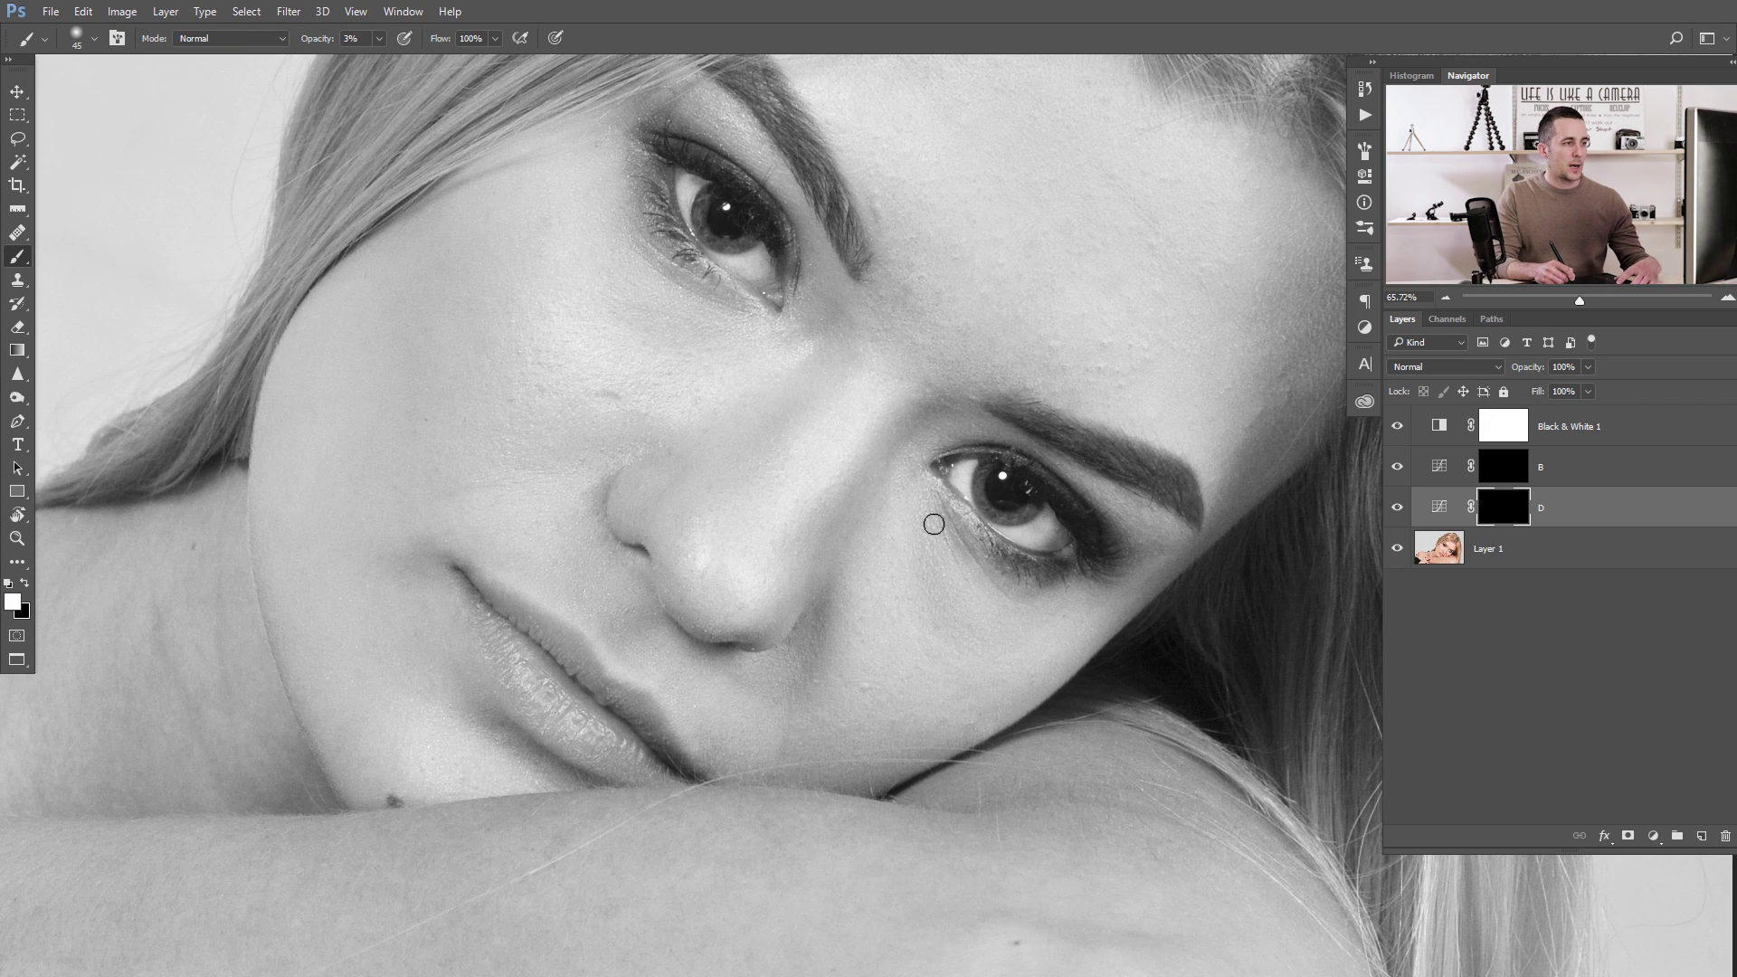
# Step: Set the brush to 3% opacity and shrink it to 30 px, framing the under-eye area
pyautogui.press(']')
pyautogui.press('1')
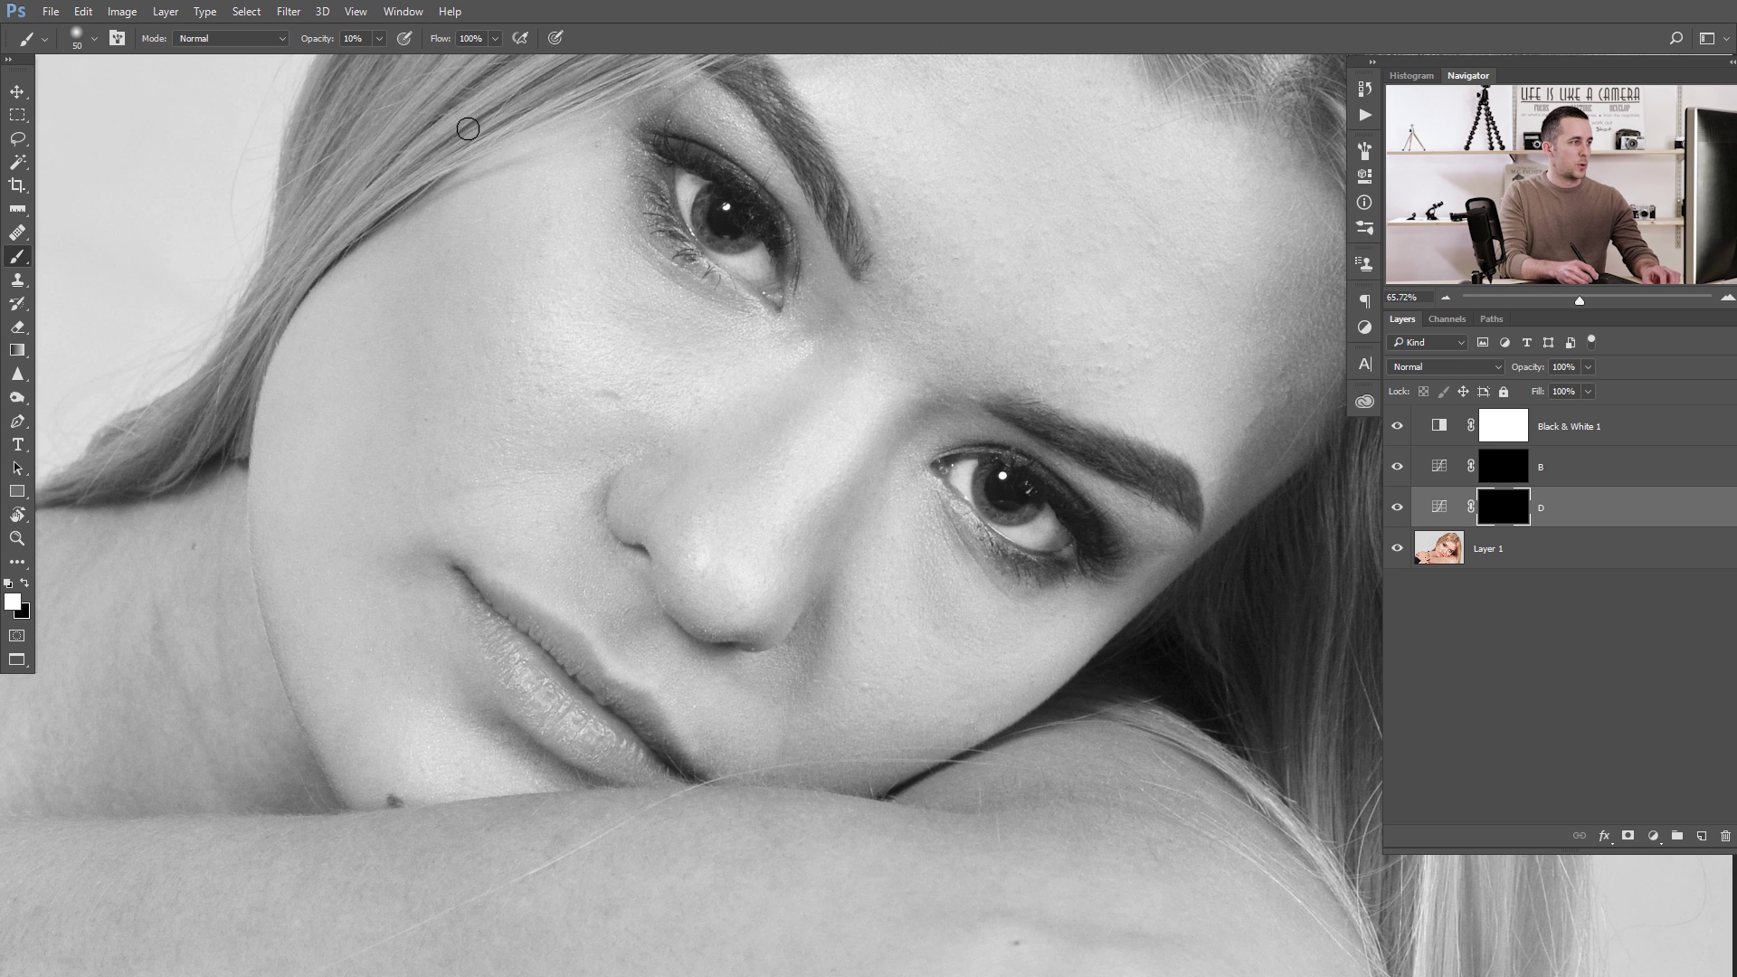
pyautogui.press('0')
pyautogui.press('3')
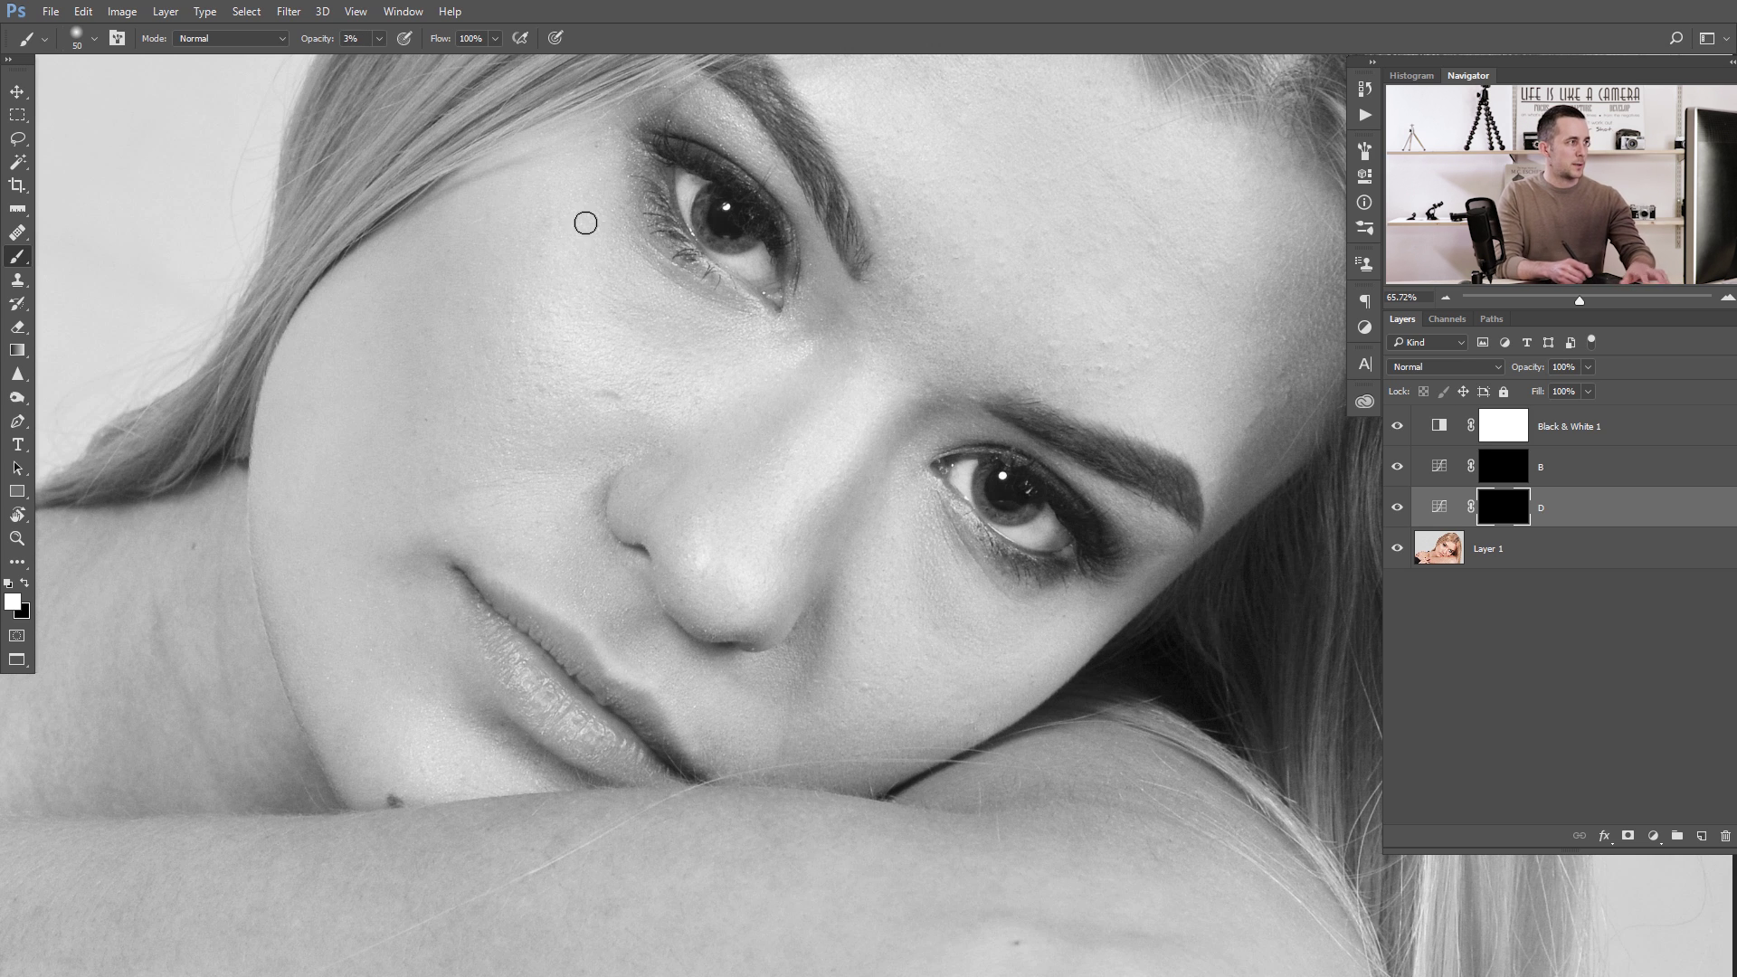
pyautogui.press('[')
pyautogui.moveTo(908, 538); pyautogui.dragTo(881, 455)
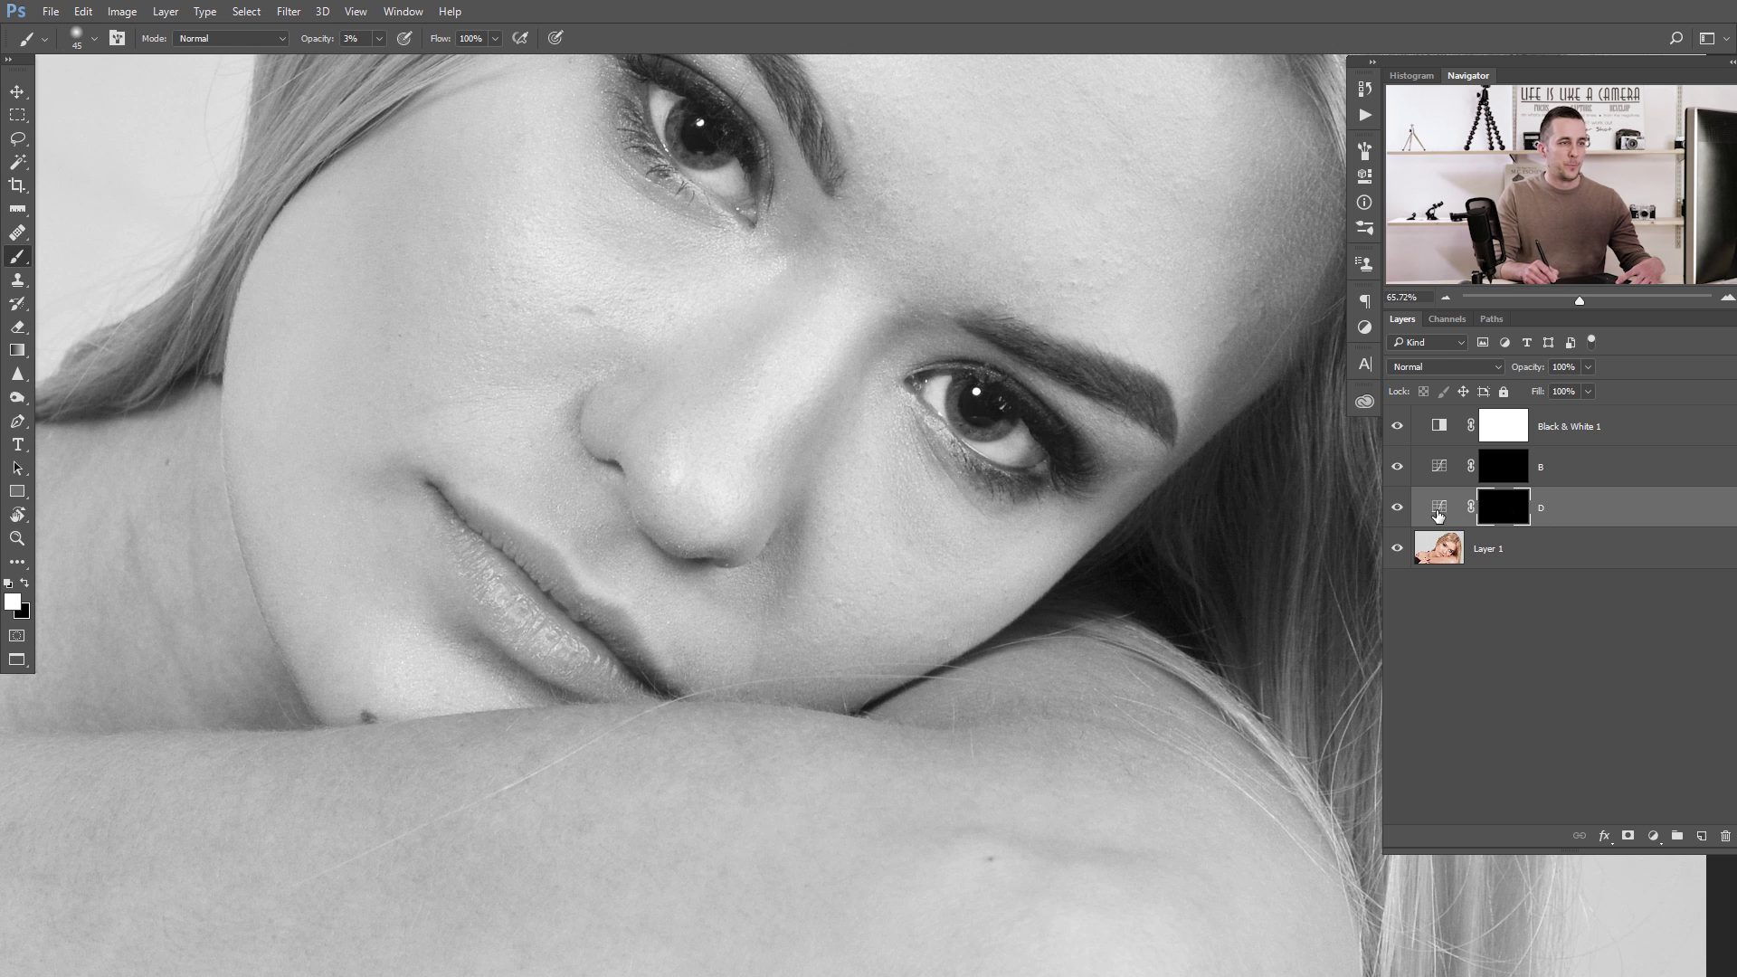
pyautogui.press(']')
pyautogui.press(']')
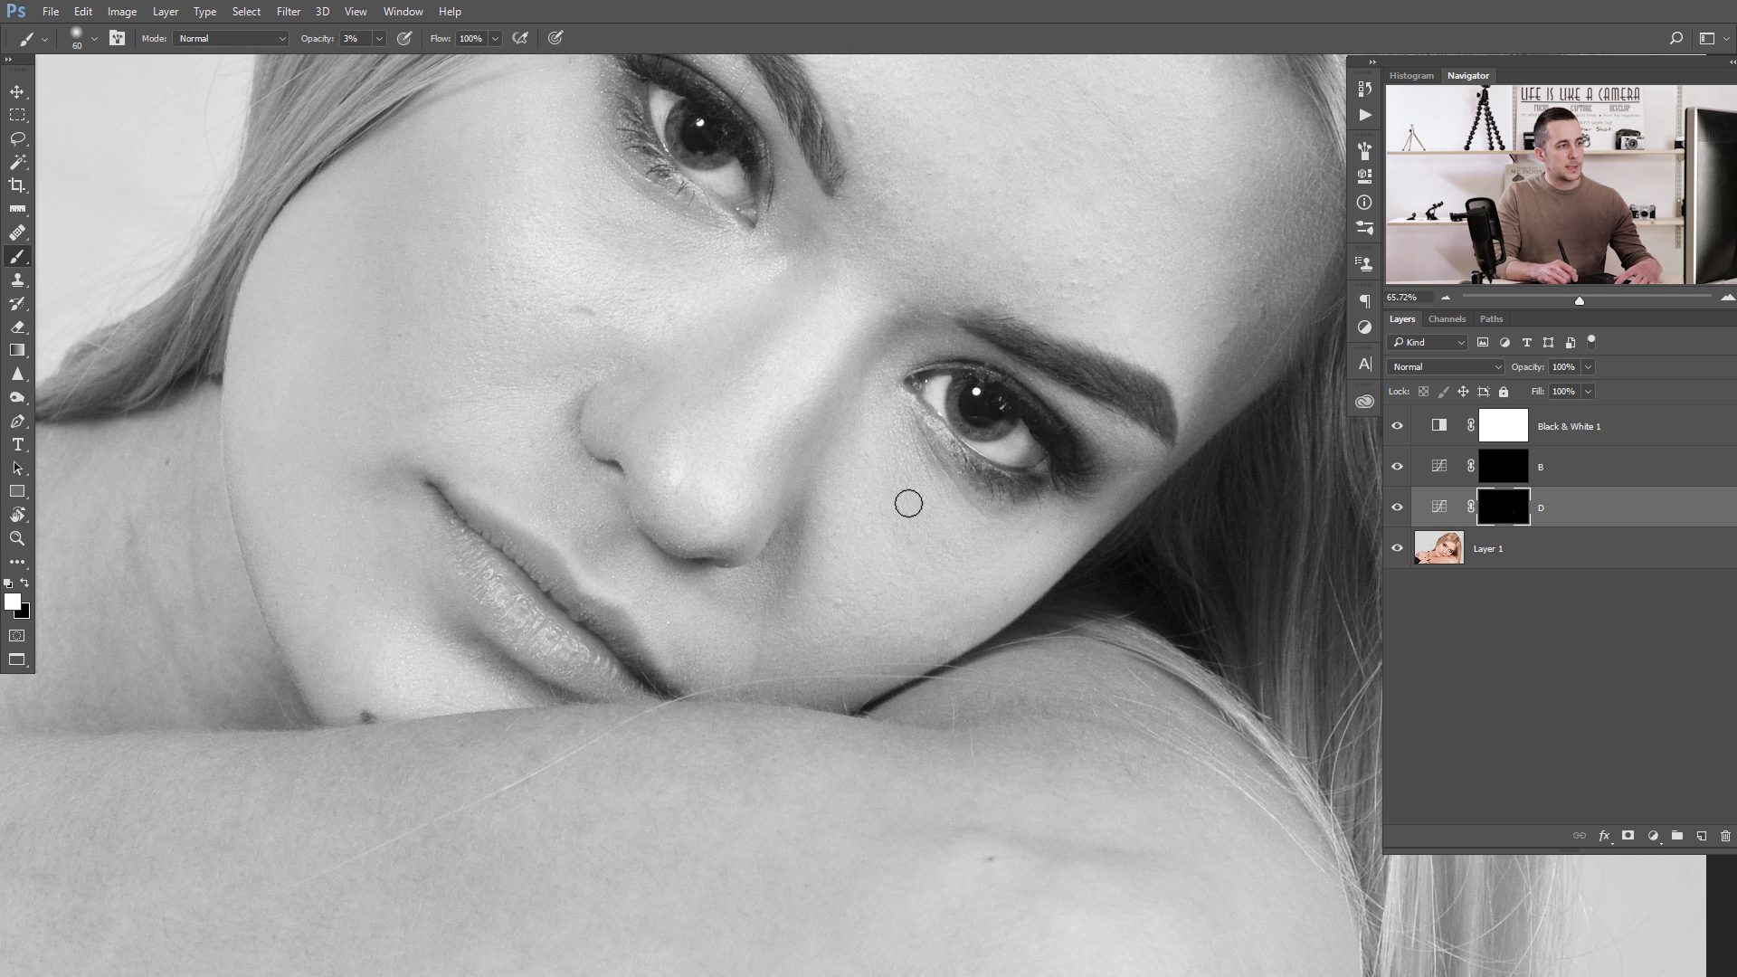
pyautogui.press('[')
pyautogui.press('[')
pyautogui.press('[')
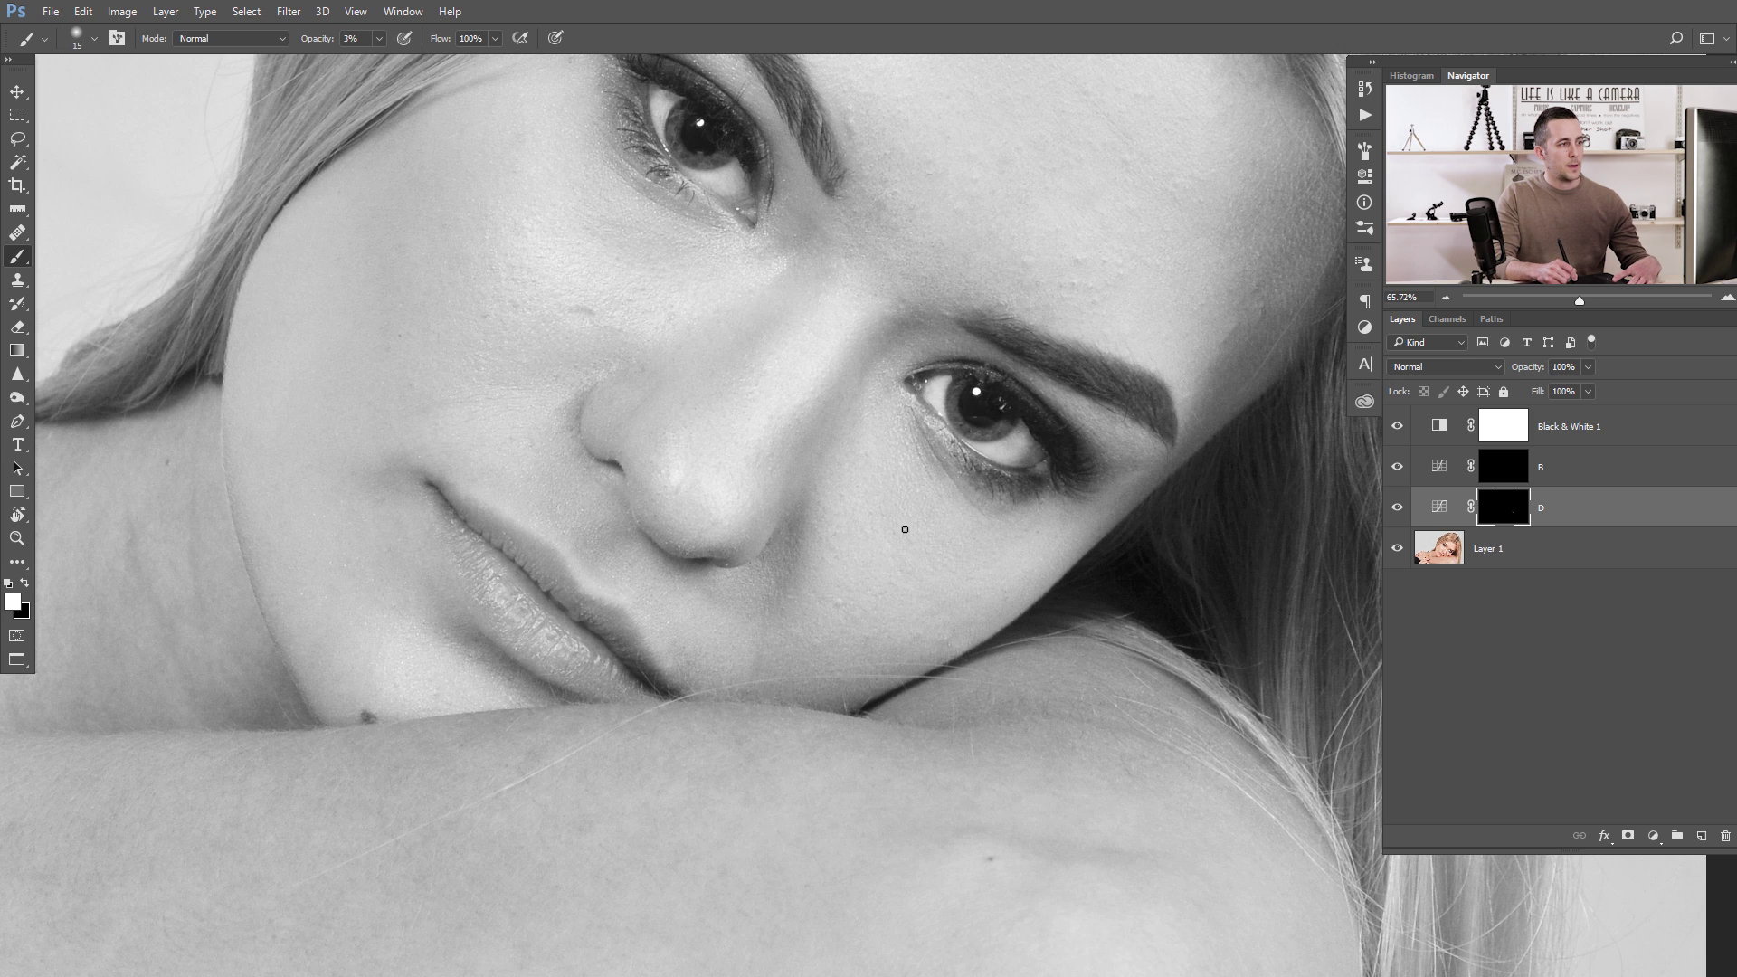
# Step: Zoom in close on the skin under the eye and shrink the brush for detail
pyautogui.press(']')
pyautogui.moveTo(937, 465); pyautogui.dragTo(898, 489)
pyautogui.scroll(1, 888, 484)
pyautogui.press('[')
pyautogui.press('[')
pyautogui.press('[')
pyautogui.press('[')
# Step: Rotate the canvas view to about 41° and return to a tiny painting brush
pyautogui.press('r')
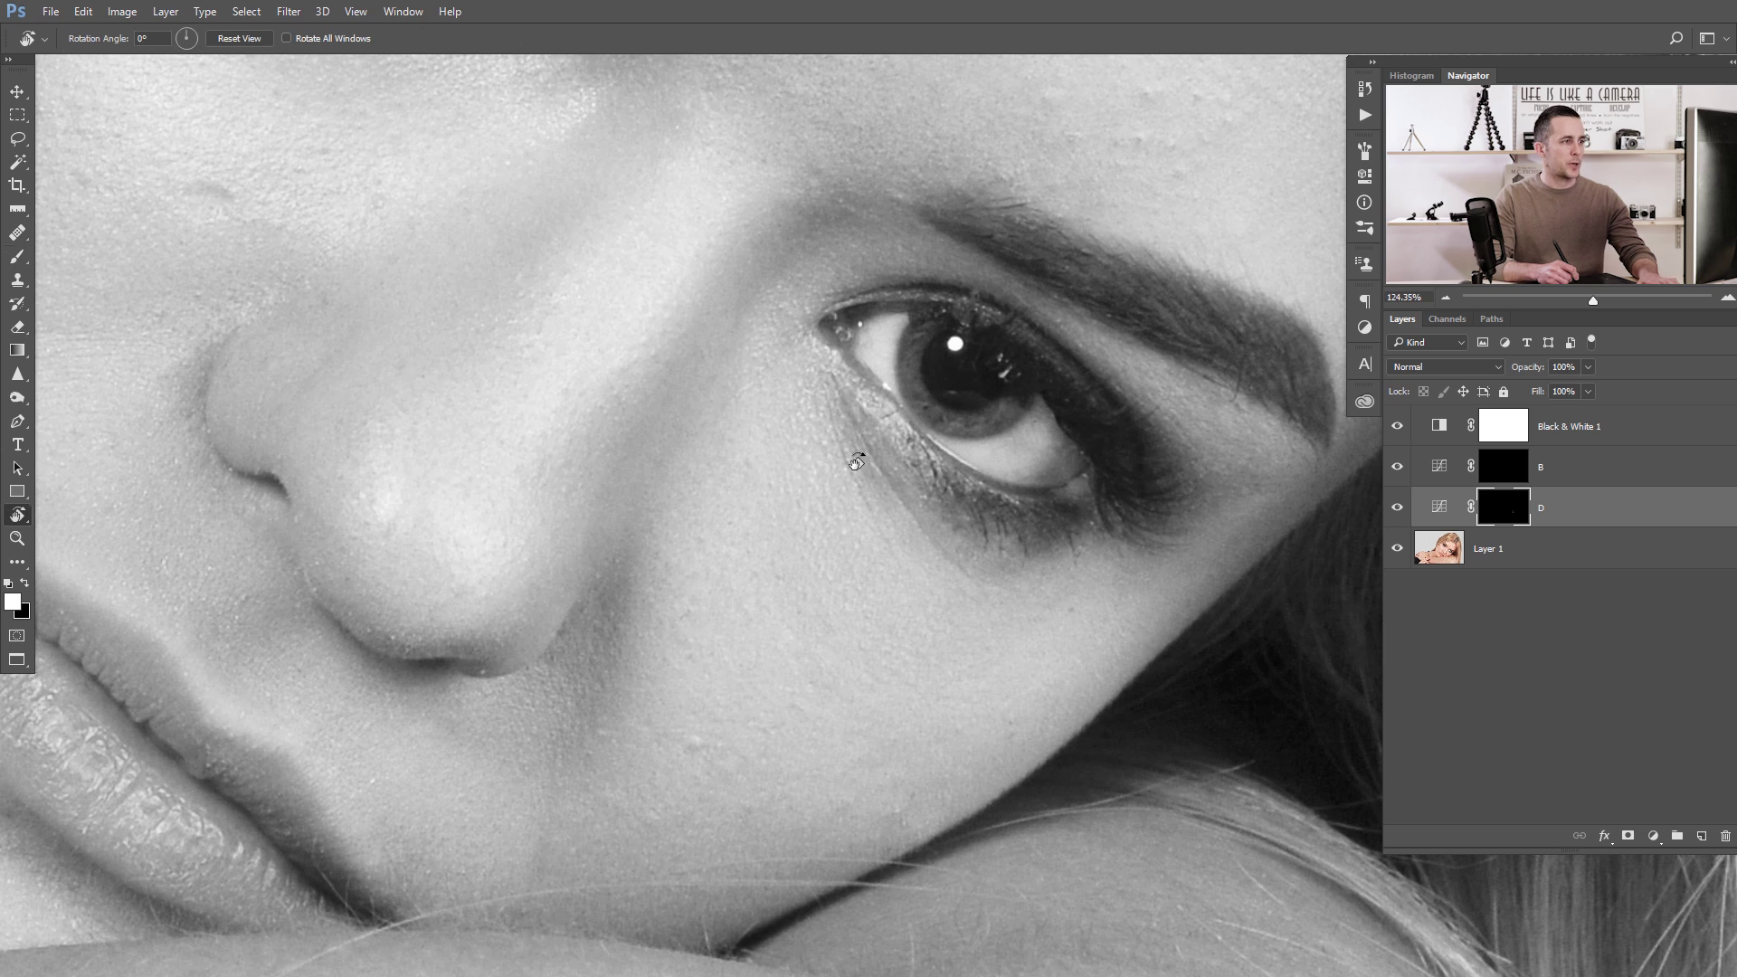
pyautogui.moveTo(768, 425); pyautogui.dragTo(875, 405)
pyautogui.press('space')
pyautogui.moveTo(826, 457); pyautogui.dragTo(775, 467)
pyautogui.moveTo(753, 405); pyautogui.dragTo(764, 450)
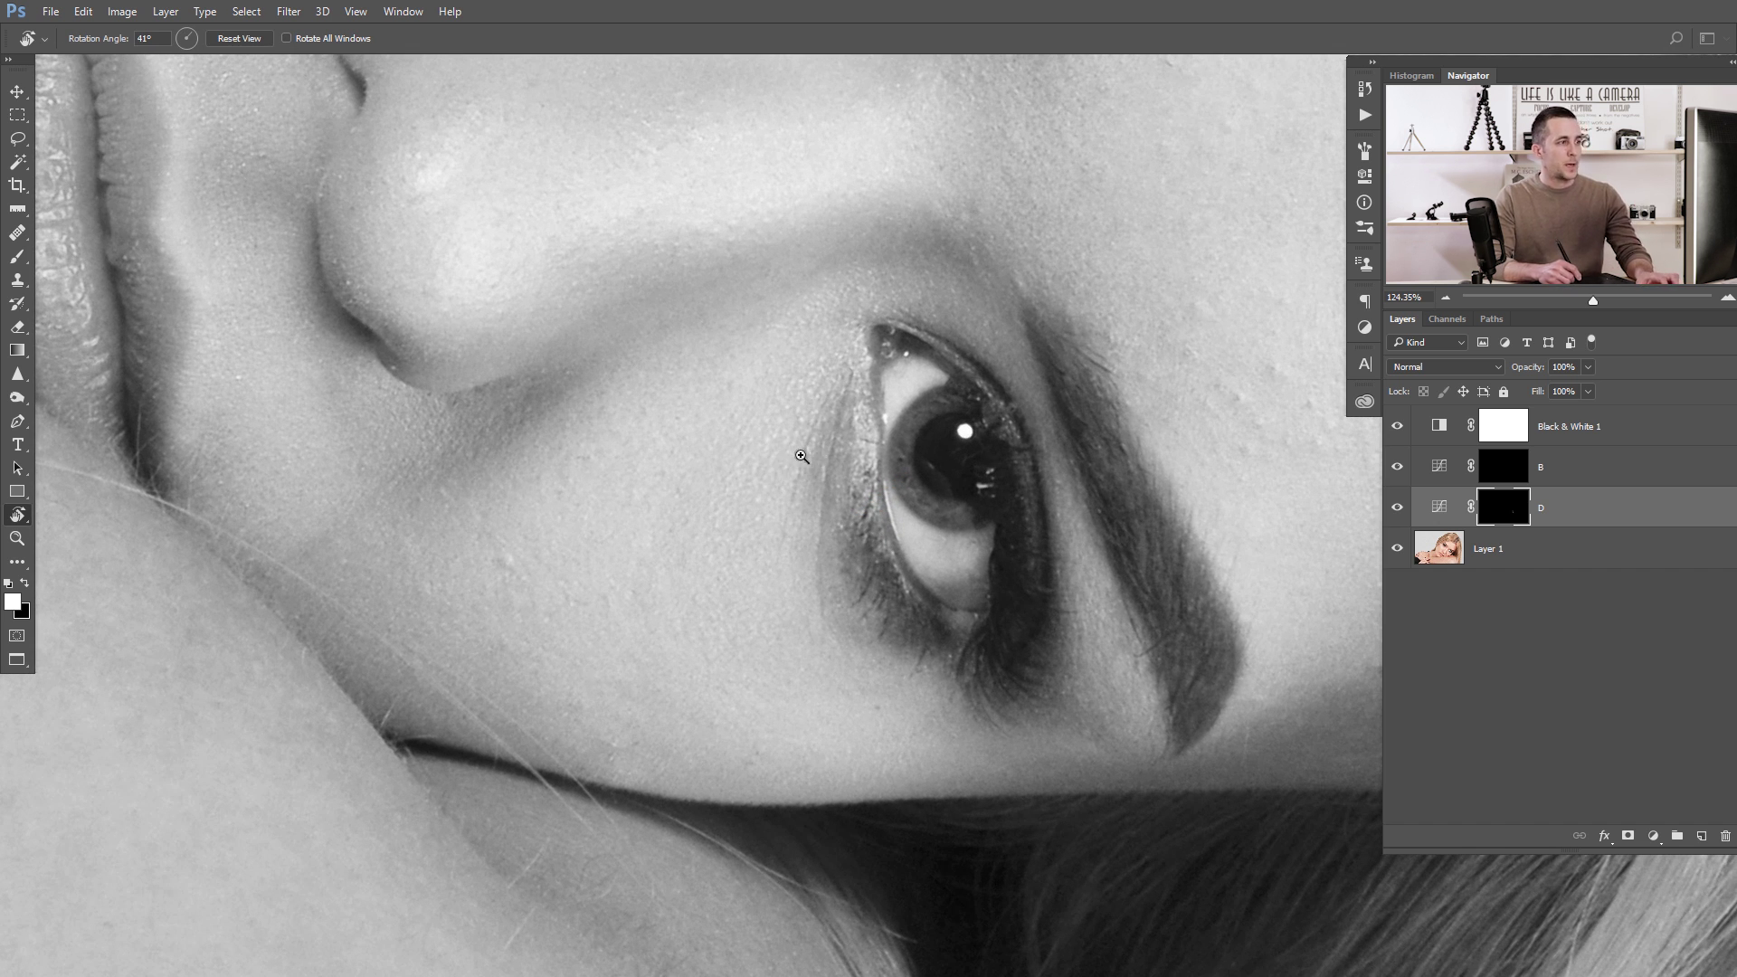
pyautogui.scroll(2, 800, 457)
pyautogui.press('b')
pyautogui.press('[')
pyautogui.press('[')
pyautogui.press('[')
pyautogui.press('[')
pyautogui.press('[')
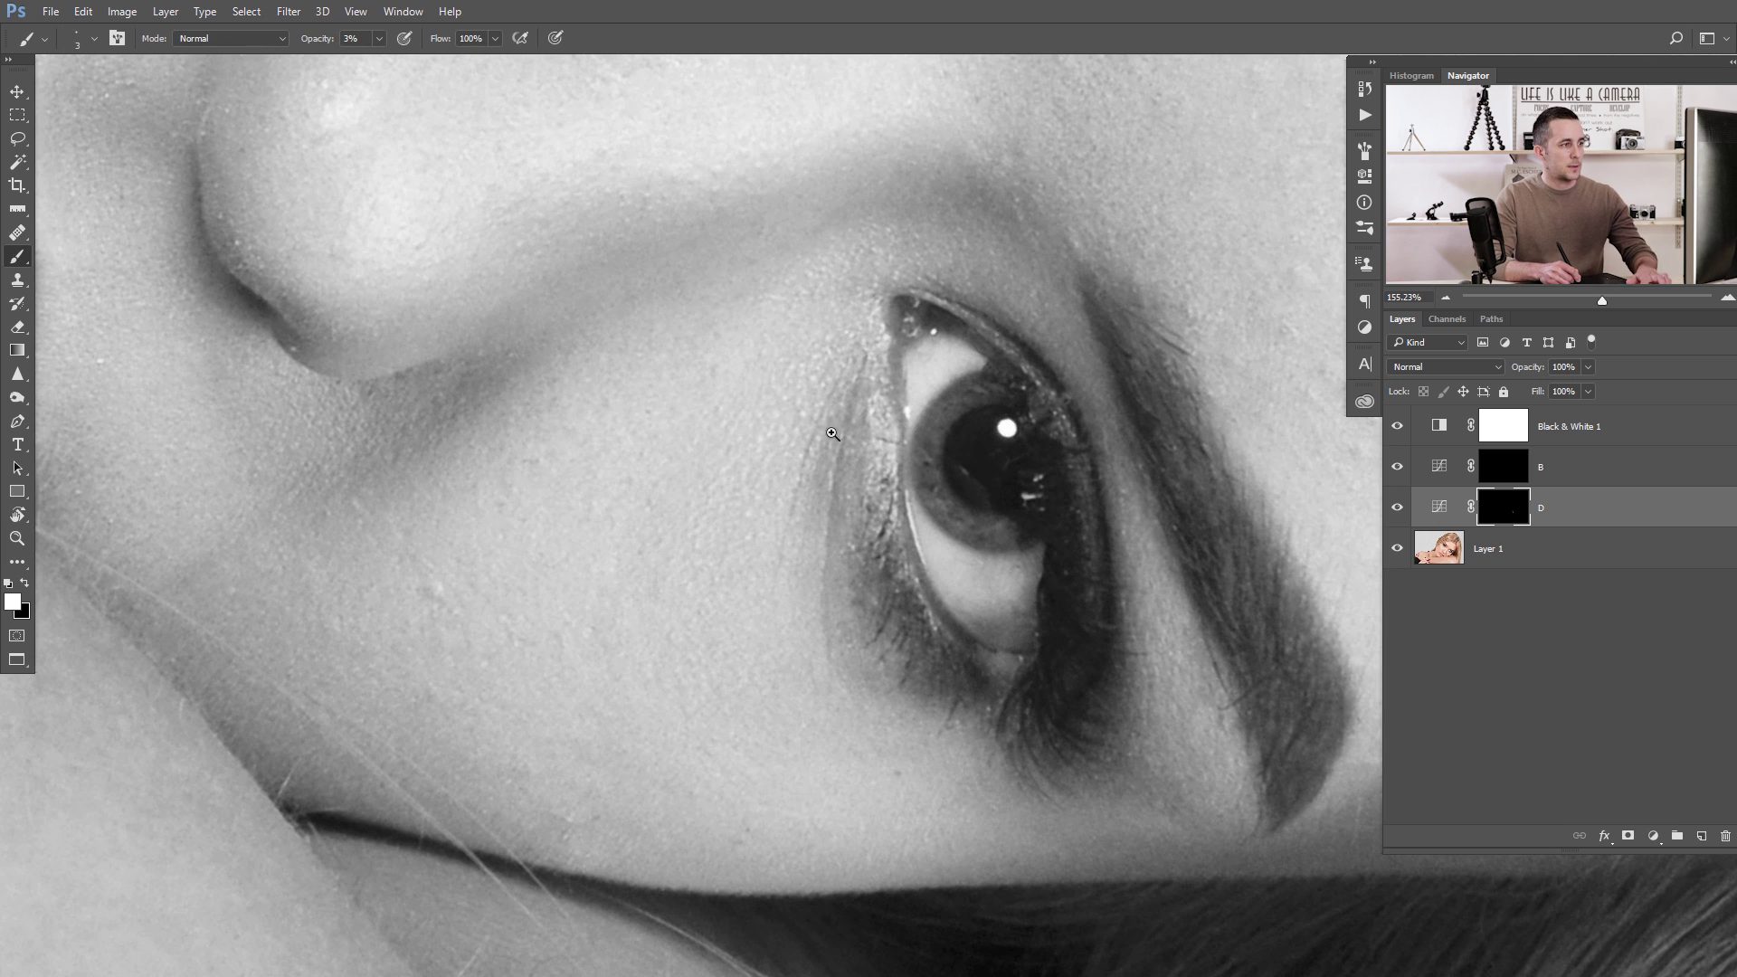
# Step: Raise the brush opacity to 5% at close zoom and select layer B's mask
pyautogui.scroll(1, 825, 426)
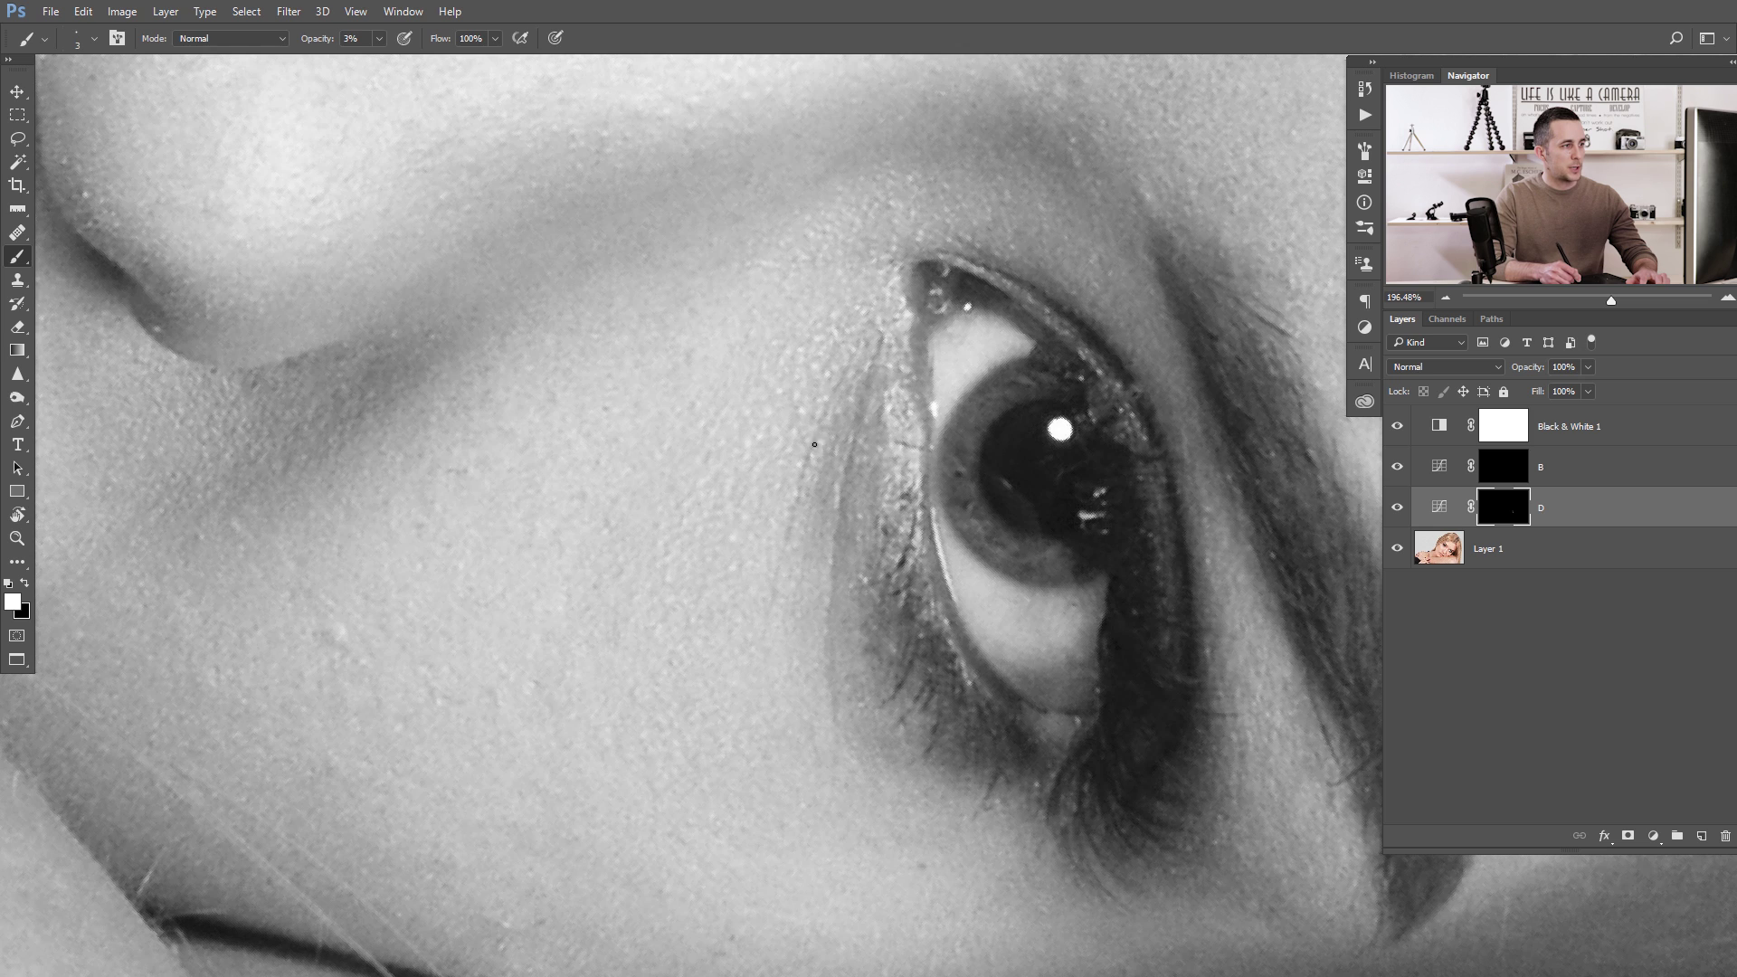
pyautogui.press('0')
pyautogui.press('5')
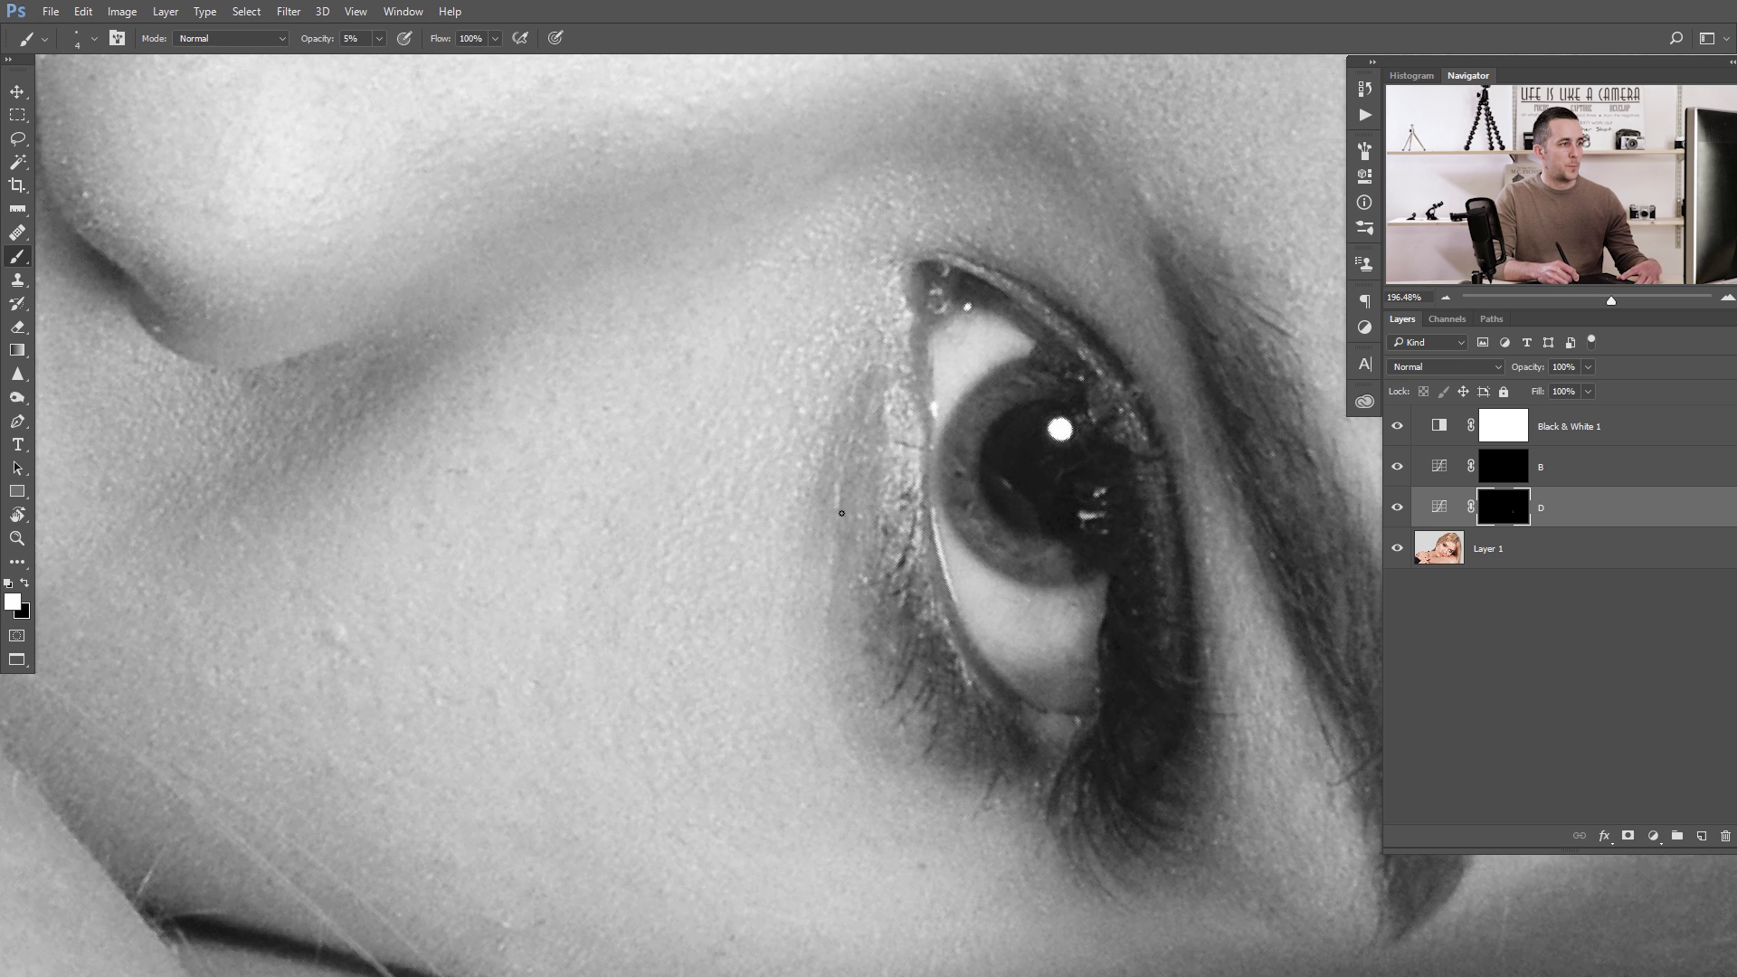
pyautogui.click(1516, 471)
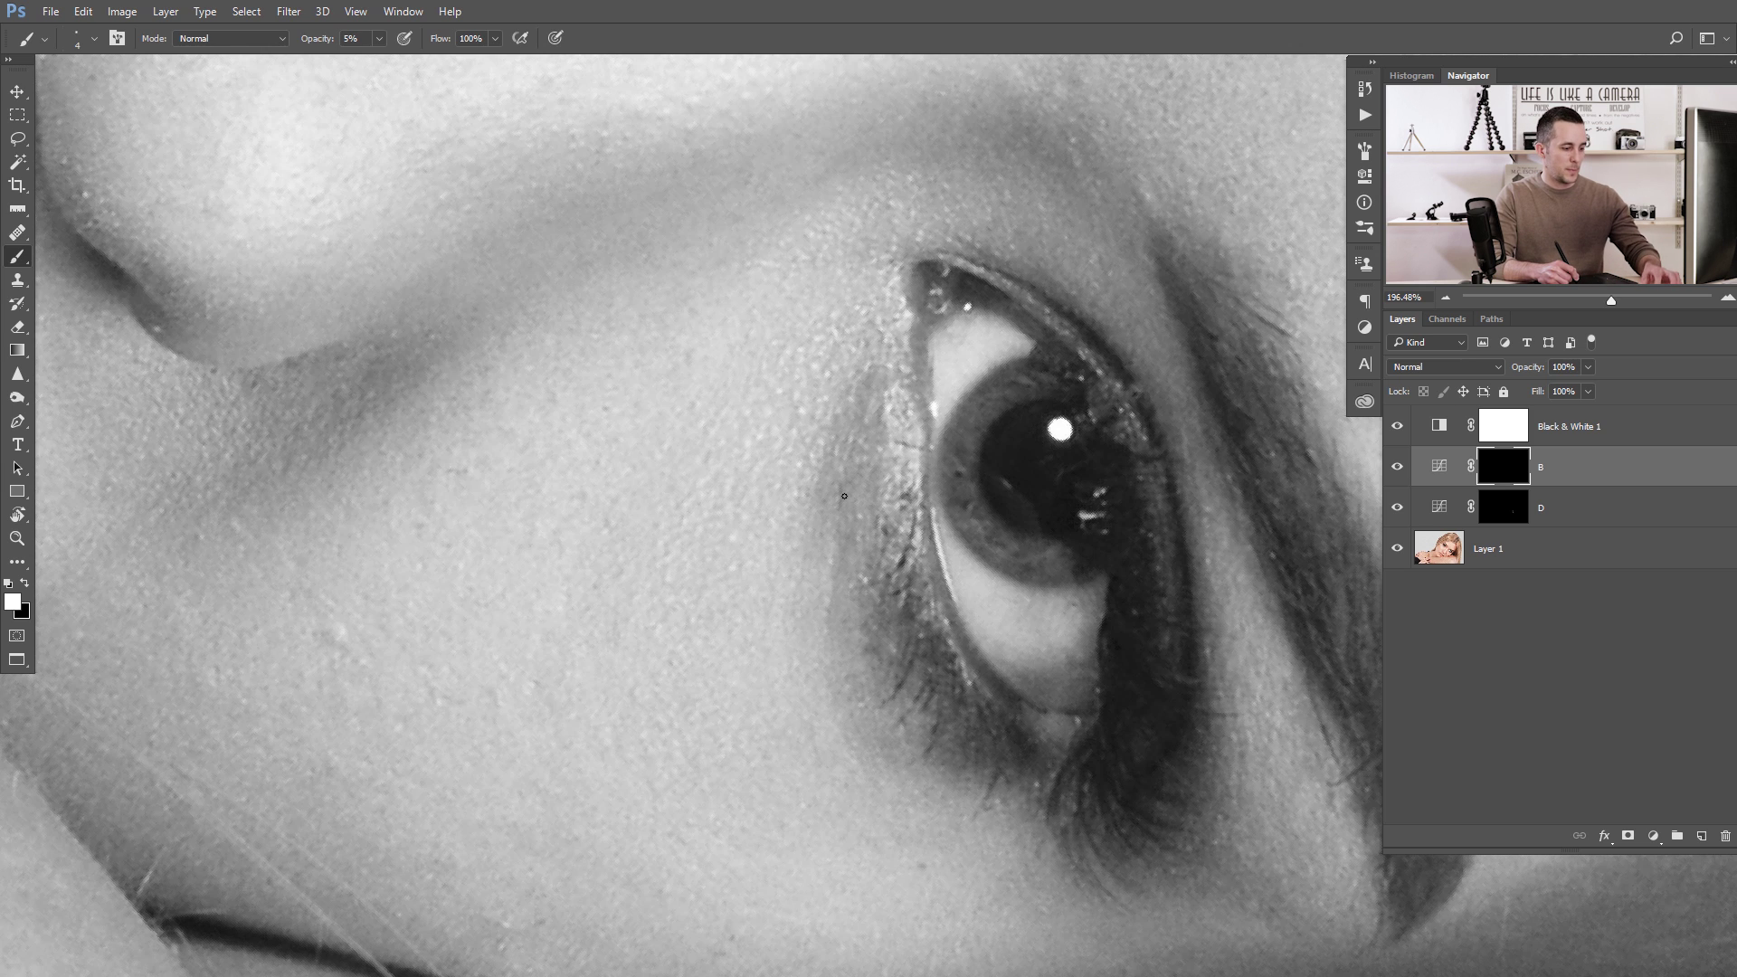
# Step: Swap the paint colour to black and zoom out to view the entire photo
pyautogui.press('x')
pyautogui.press('x')
pyautogui.press('x')
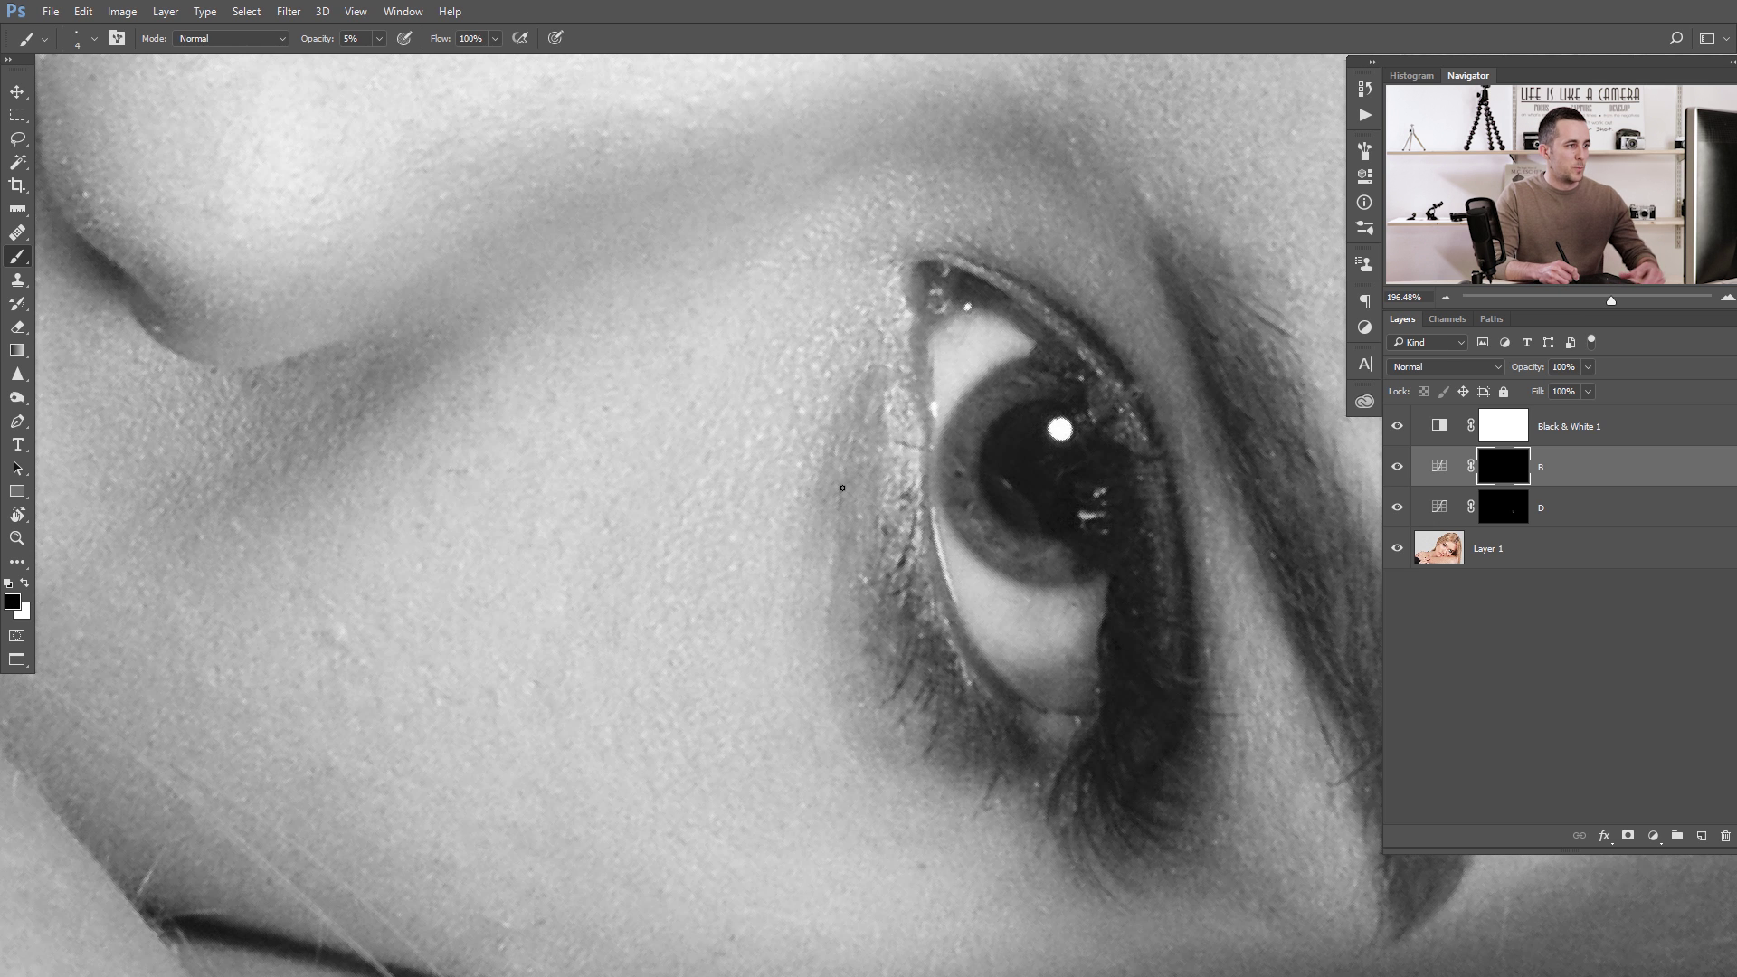
pyautogui.scroll(1, 833, 479)
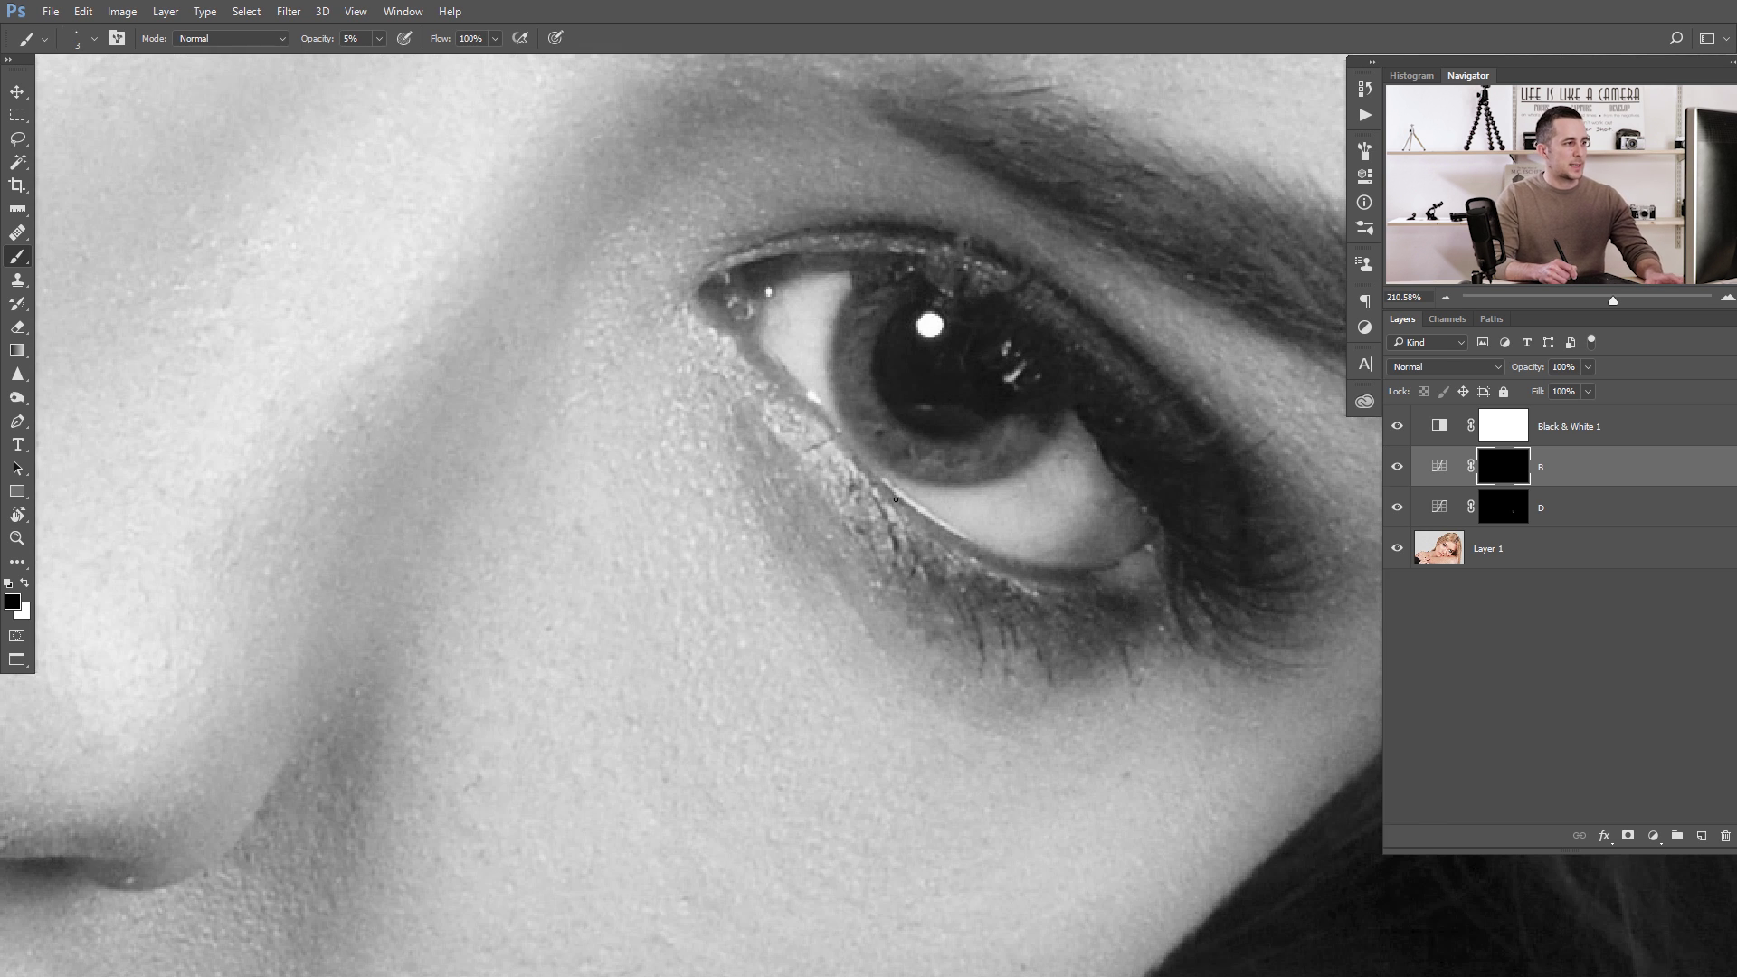
pyautogui.moveTo(935, 467); pyautogui.dragTo(845, 492)
pyautogui.moveTo(860, 373); pyautogui.dragTo(982, 495)
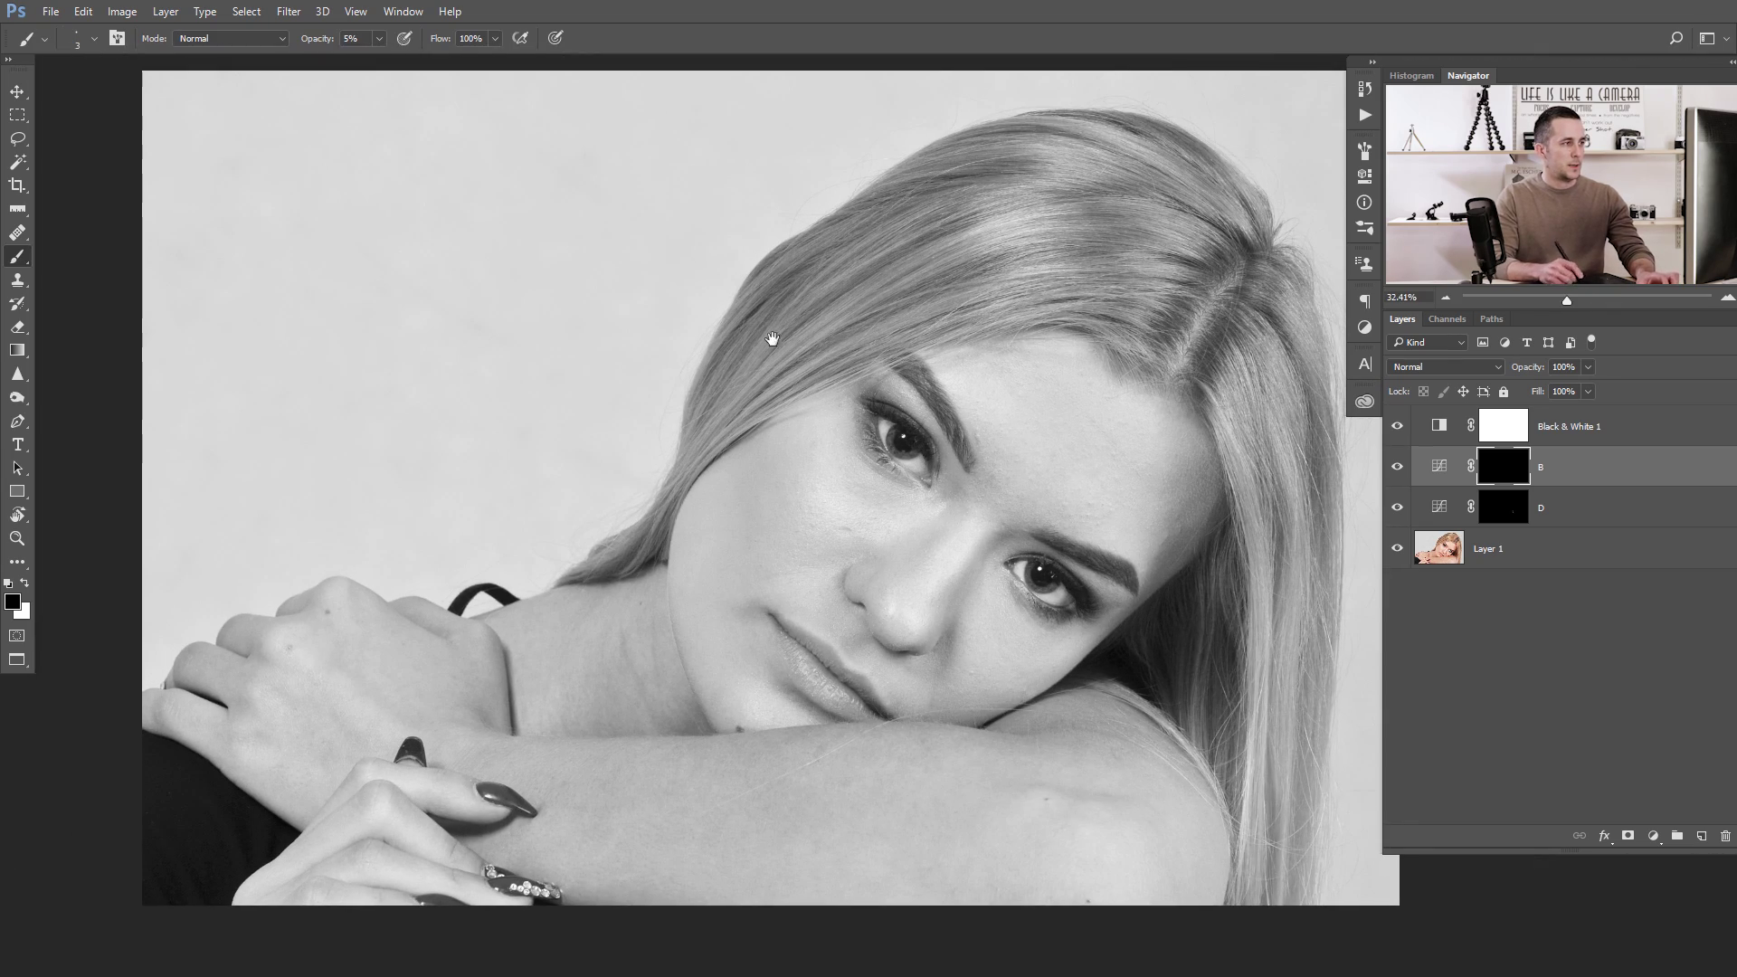
# Step: Toggle layers B and D on and off to compare, then select layer D
pyautogui.moveTo(1028, 577); pyautogui.dragTo(1020, 487)
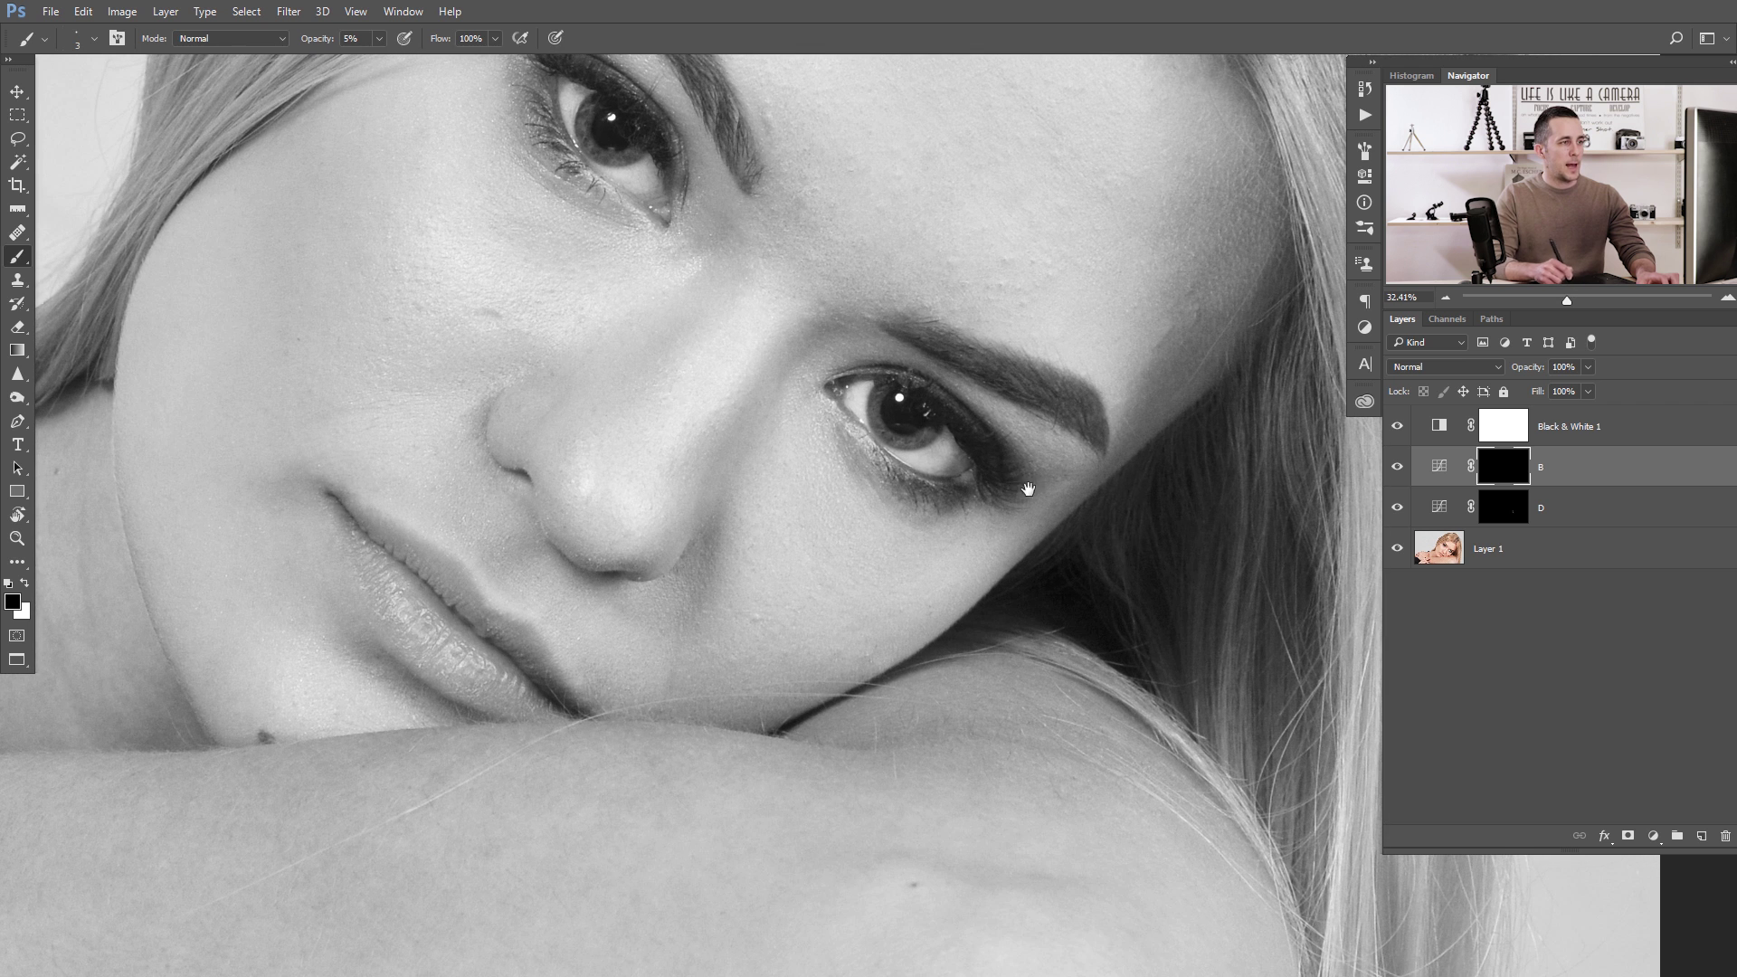
pyautogui.moveTo(1396, 468); pyautogui.dragTo(1399, 514)
pyautogui.click(1398, 513)
pyautogui.click(1495, 507)
pyautogui.scroll(5, 788, 440)
# Step: Paint faint white strokes at 5% opacity to lighten the crease under the eye
pyautogui.press(']')
pyautogui.press(']')
pyautogui.press(']')
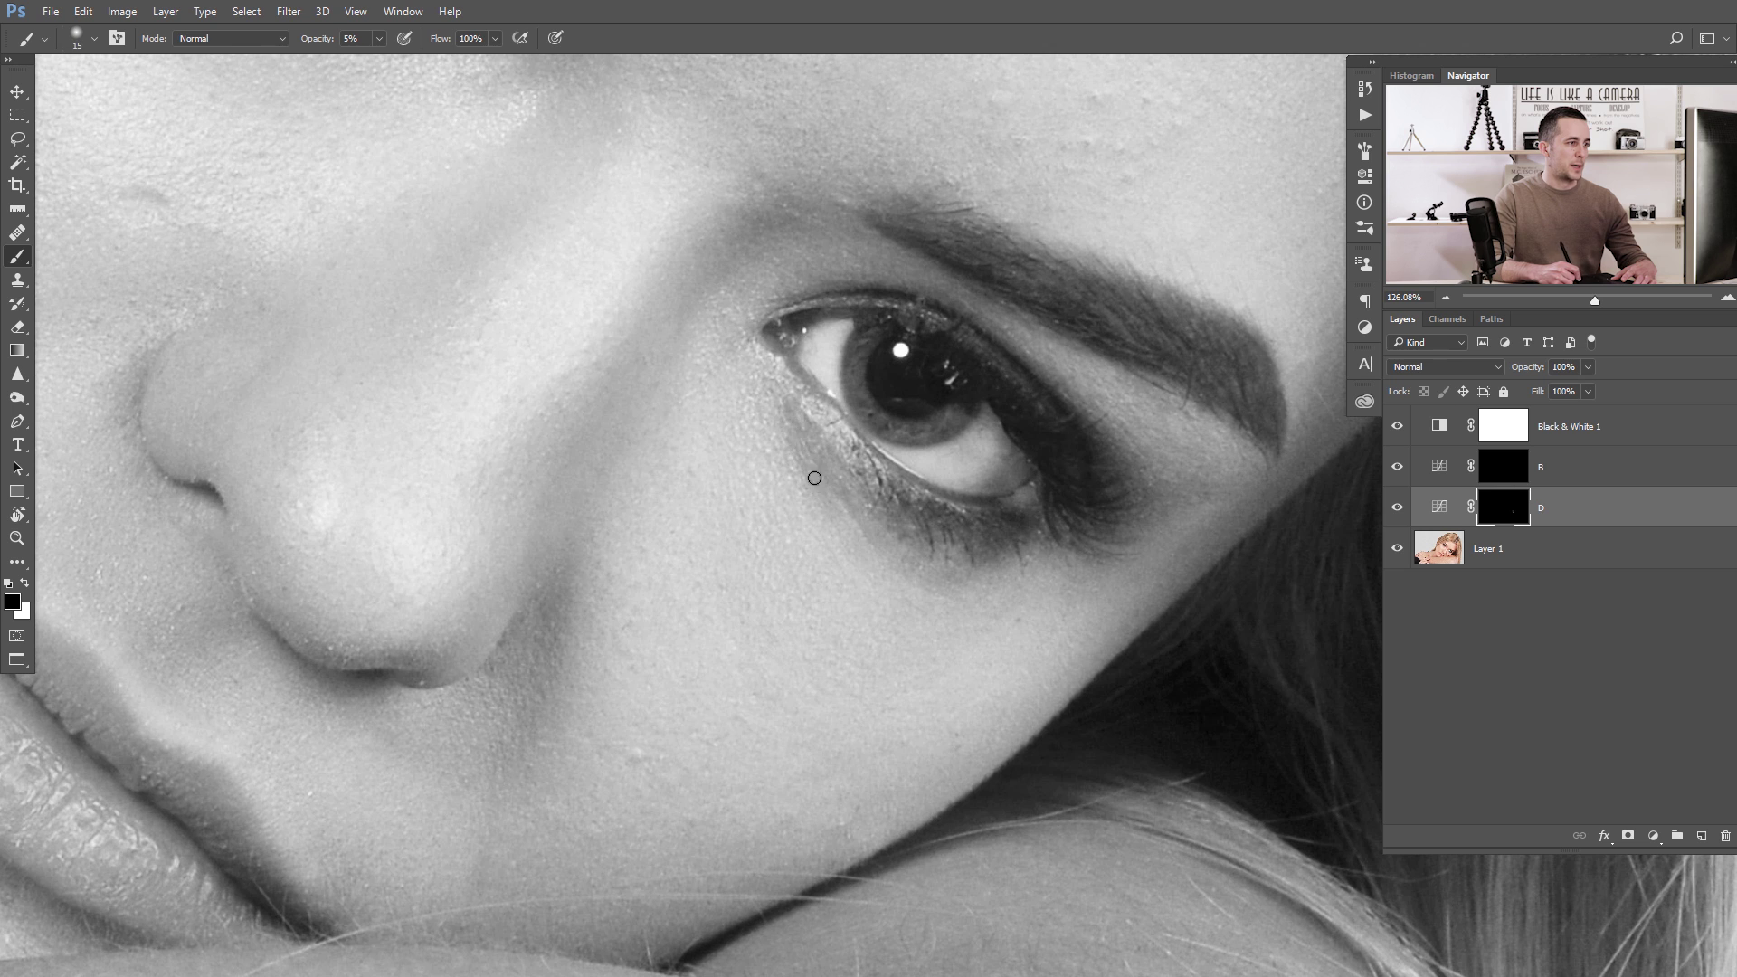
pyautogui.press('x')
pyautogui.press('[')
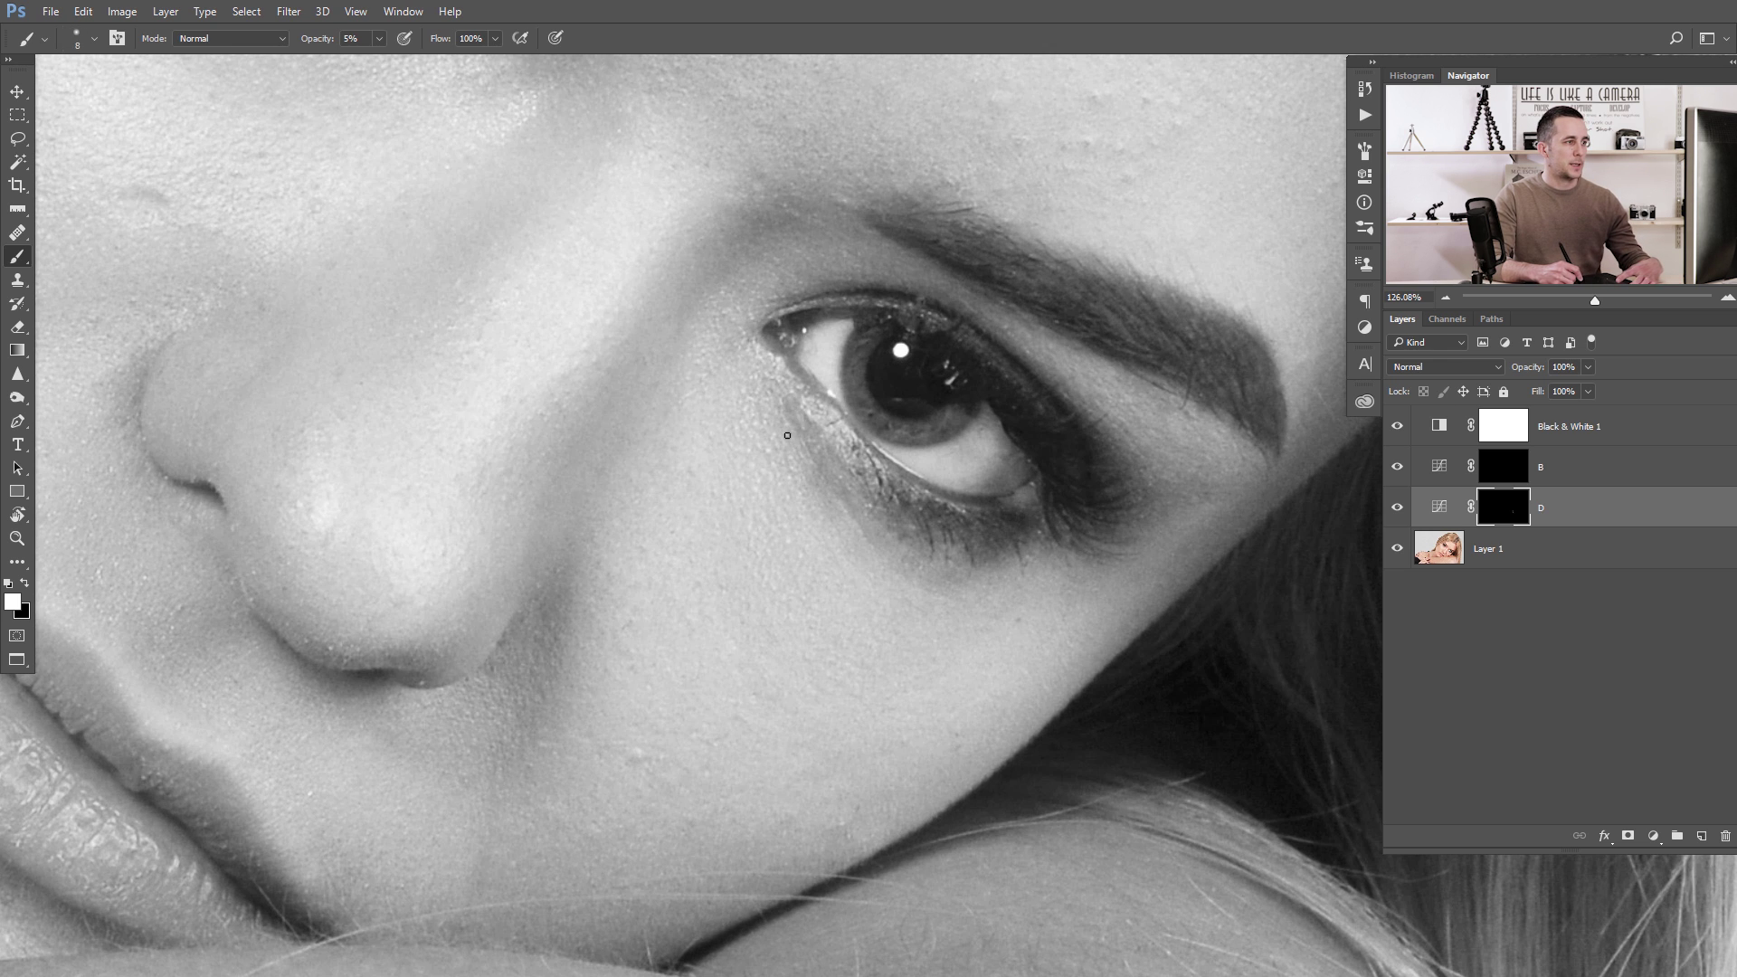
pyautogui.moveTo(822, 500); pyautogui.dragTo(796, 399)
pyautogui.press(']')
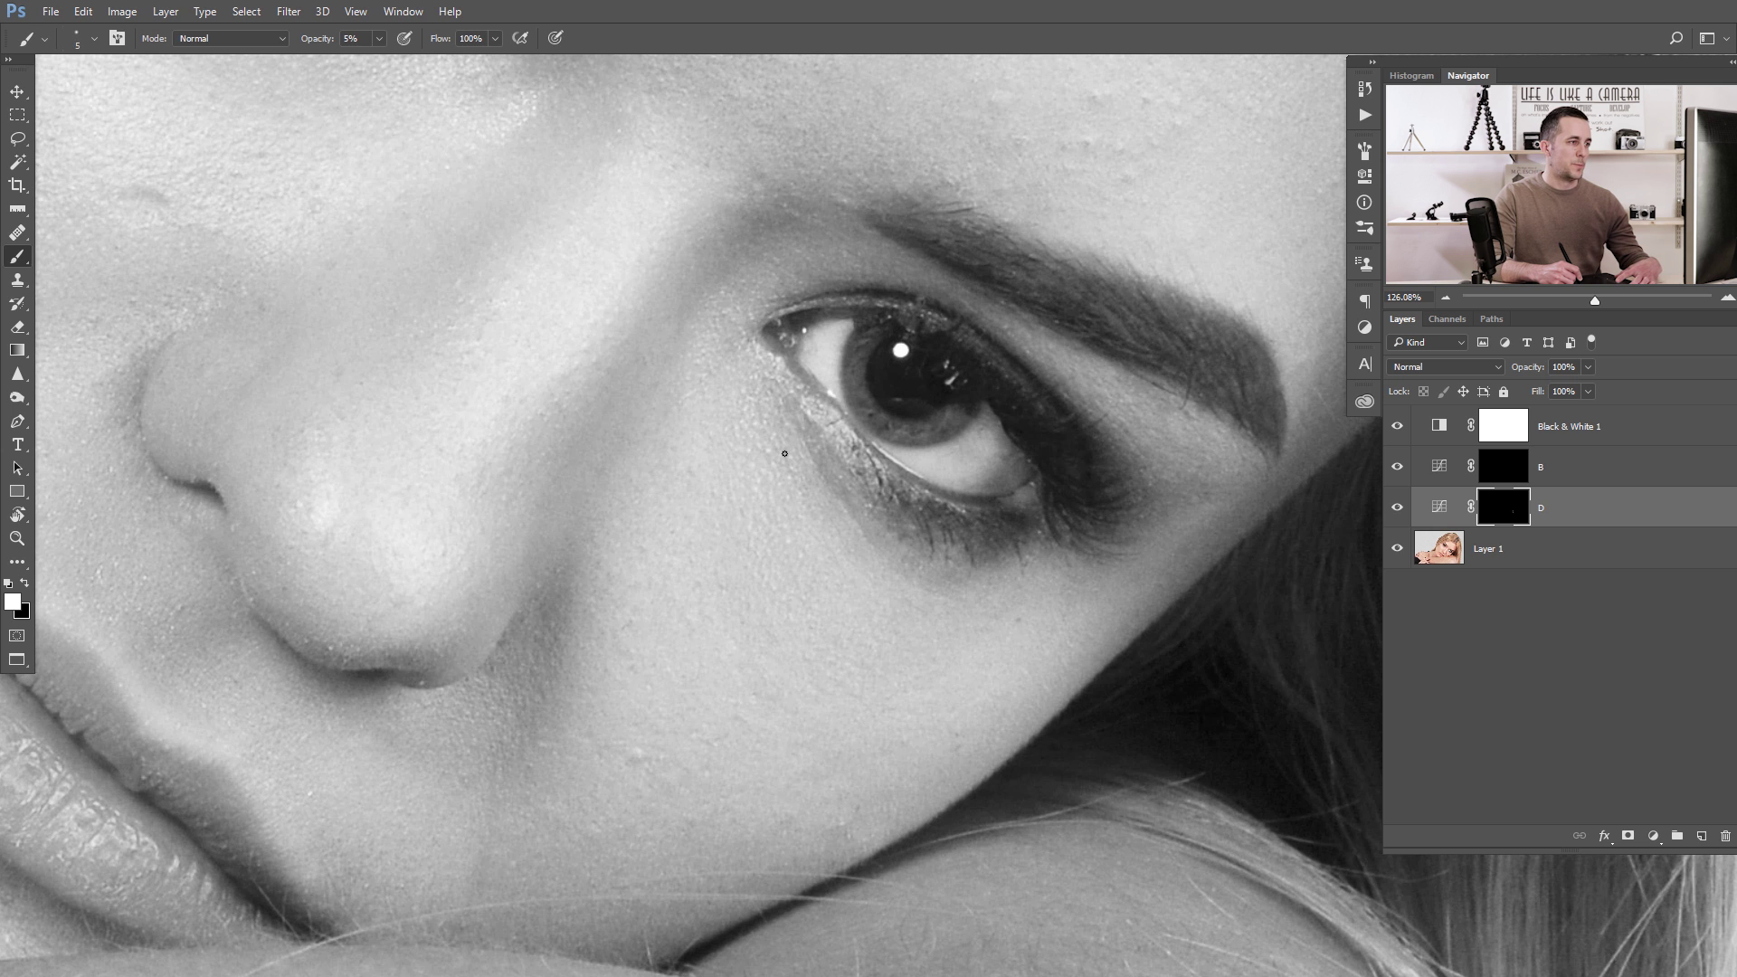
pyautogui.scroll(1, 775, 456)
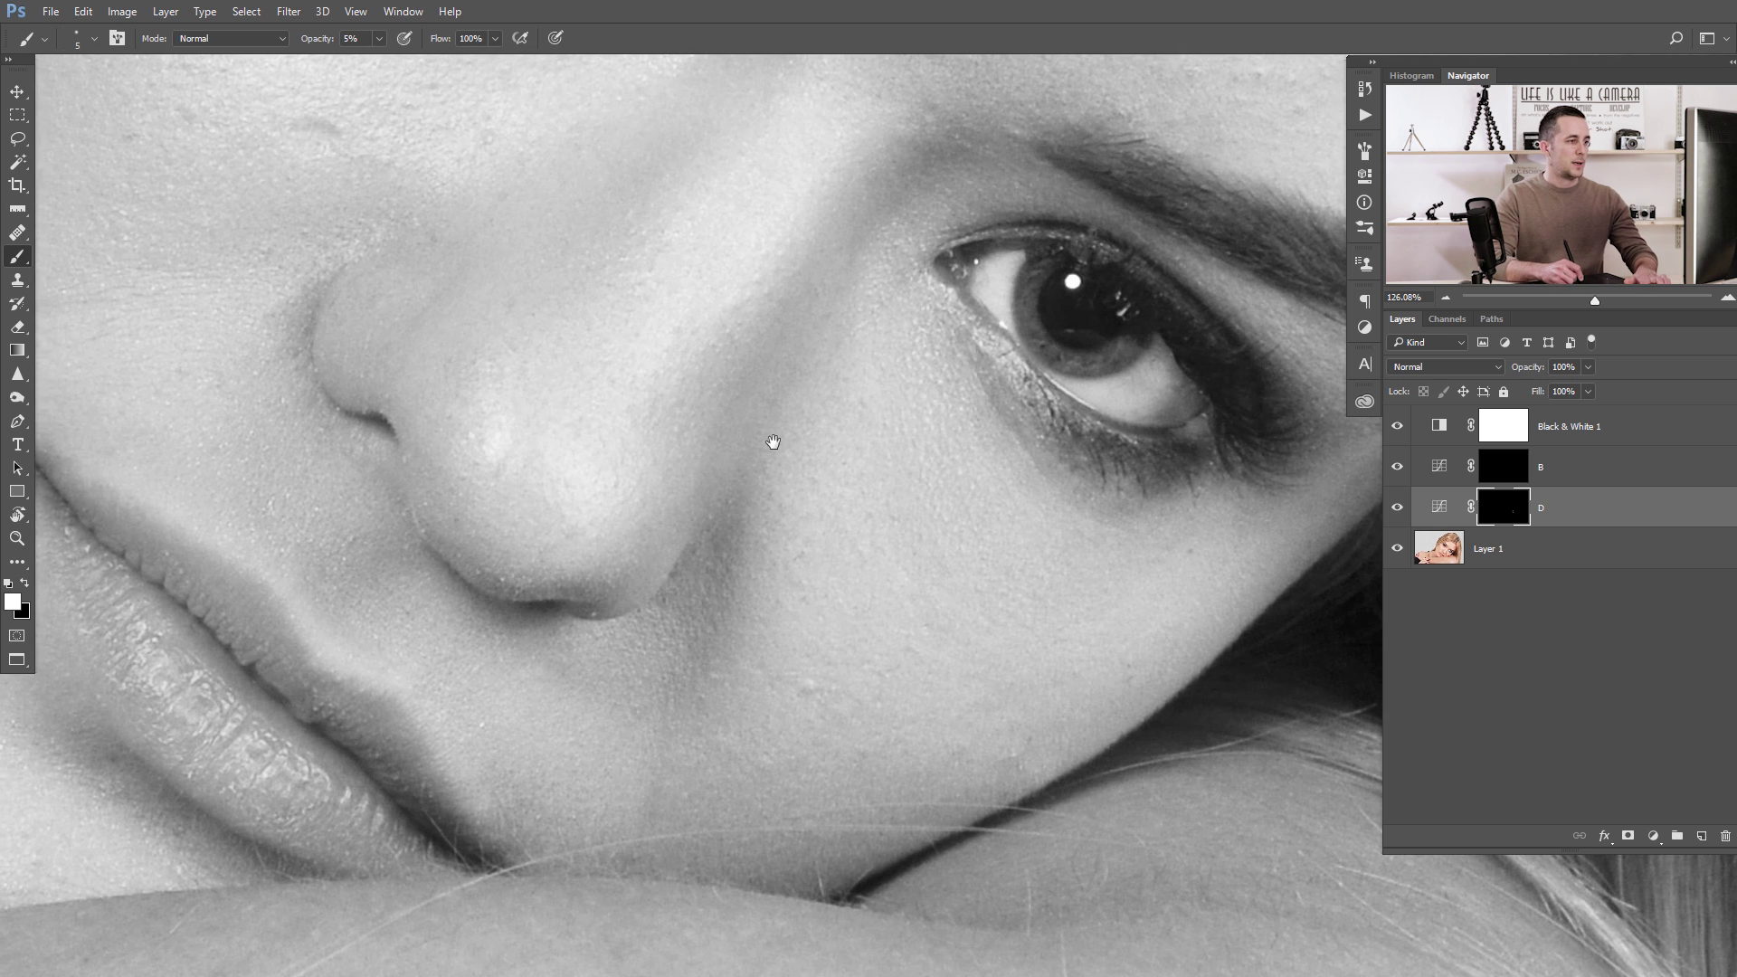
pyautogui.scroll(3, 822, 678)
pyautogui.press(']')
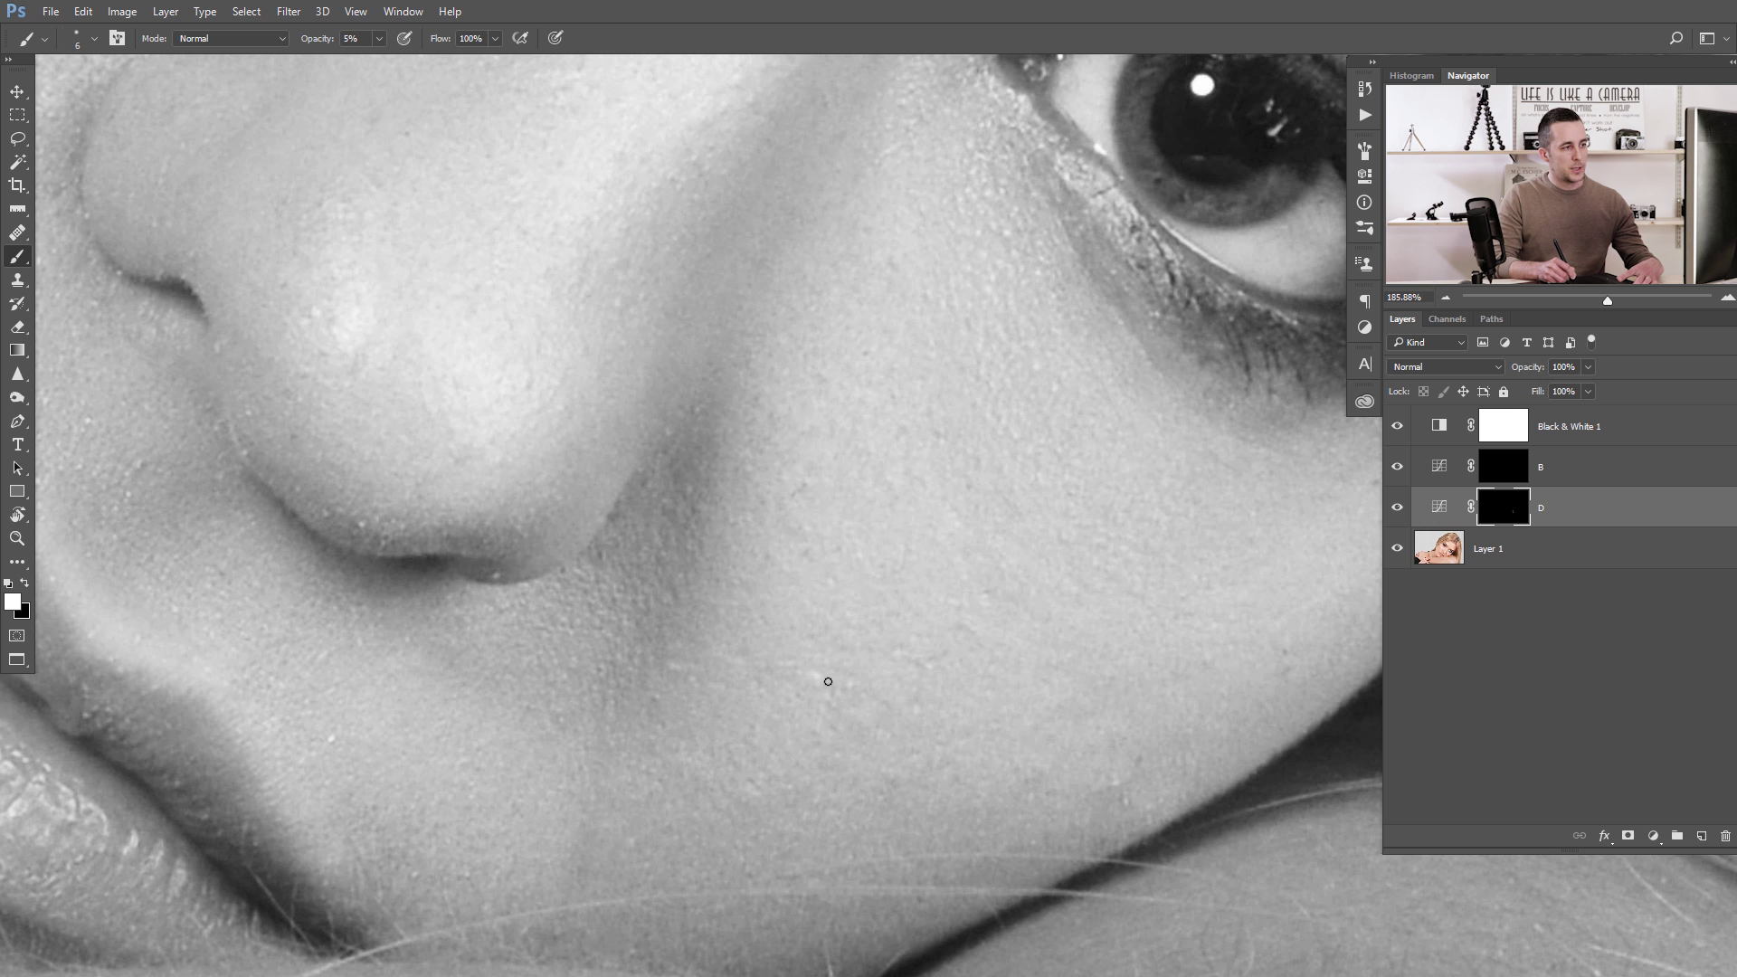
pyautogui.scroll(-4, 864, 637)
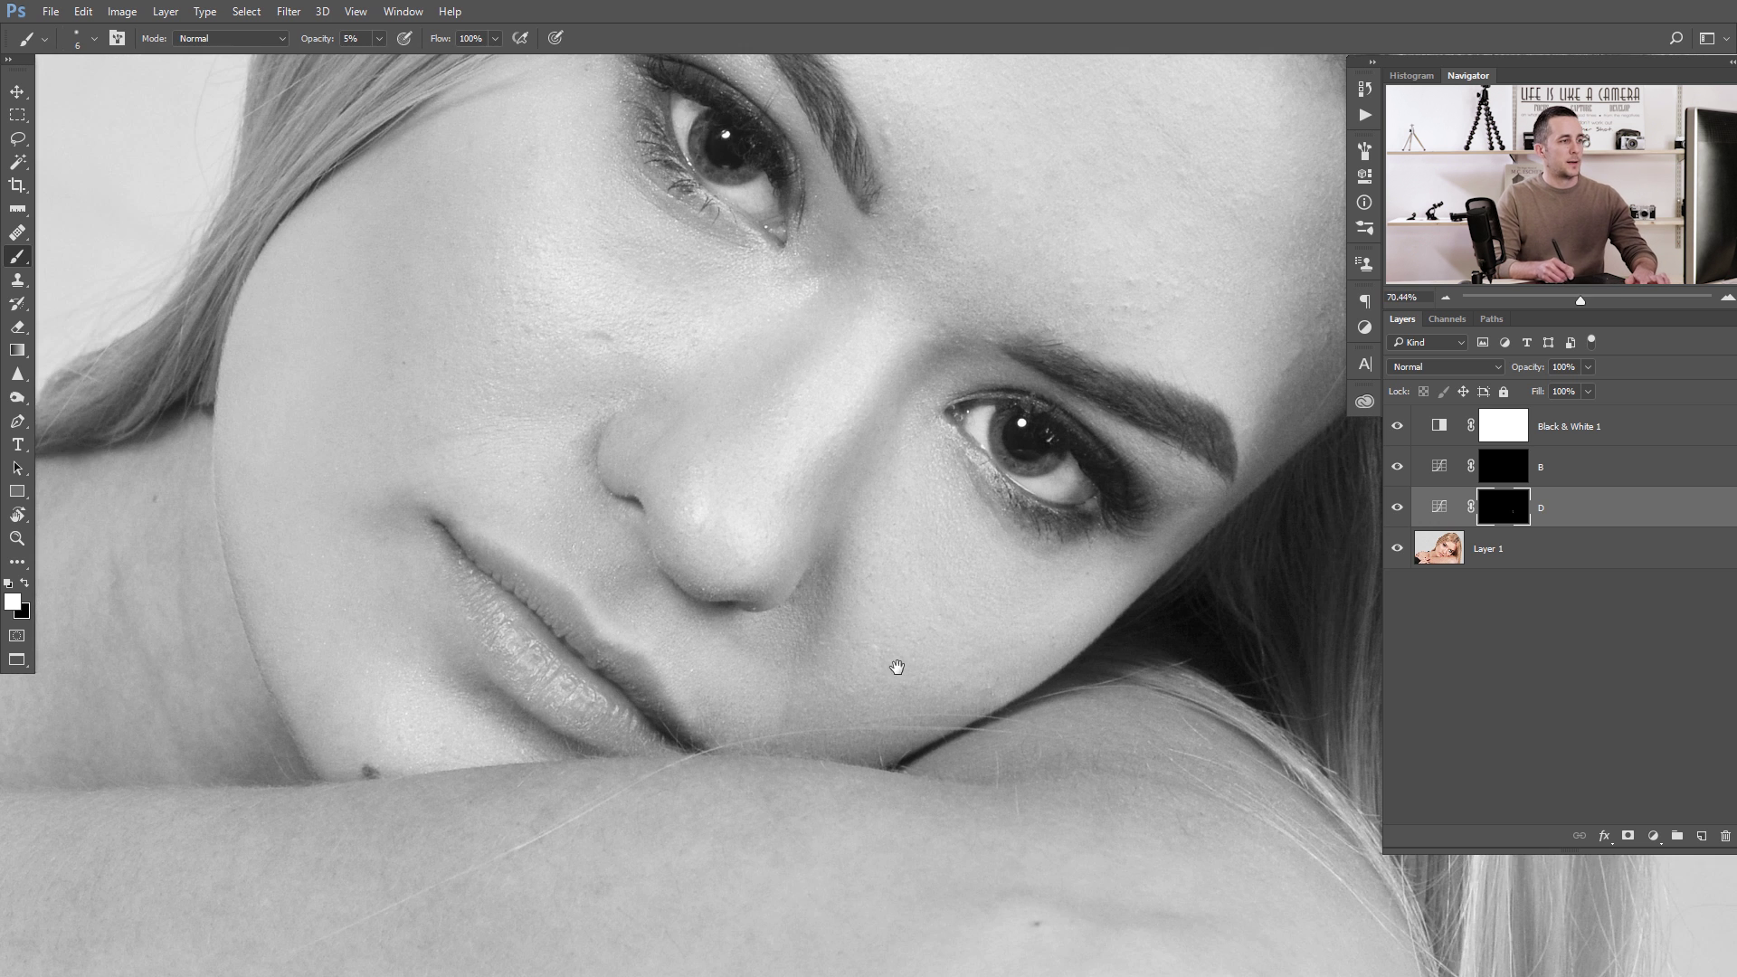
pyautogui.moveTo(893, 667); pyautogui.dragTo(833, 623)
# Step: Pan to the cheek beside the nose, resize the dodging brush, then zoom out to the whole photo
pyautogui.scroll(2, 841, 546)
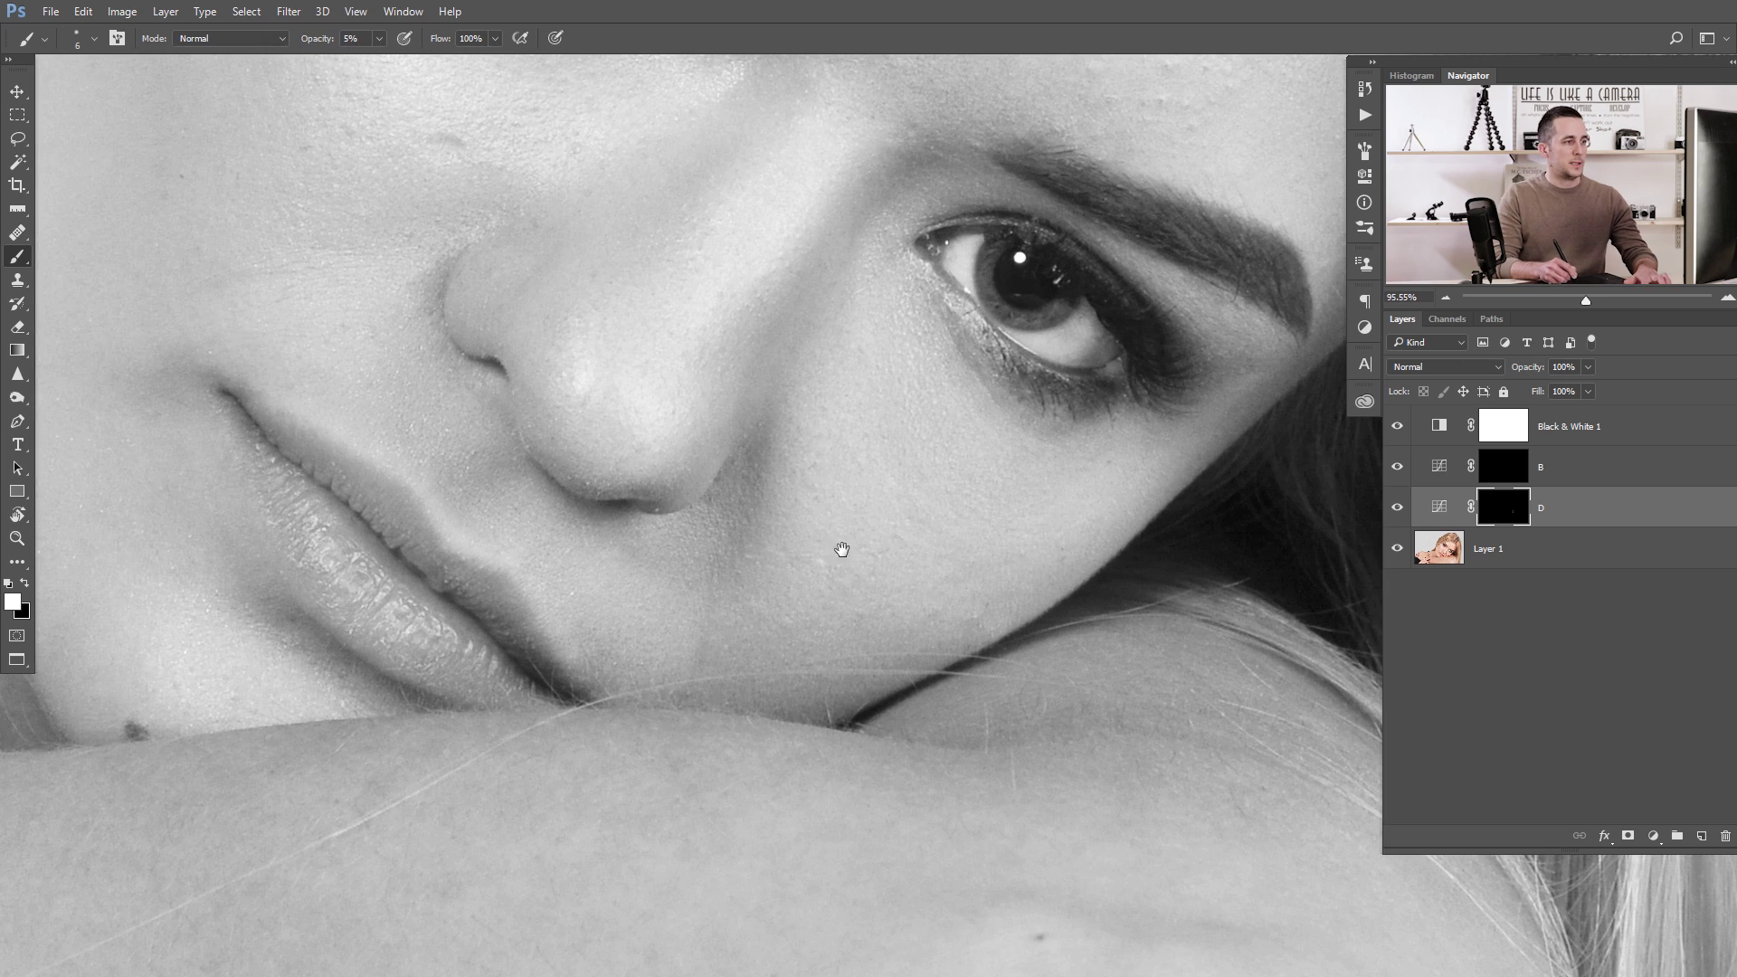
pyautogui.moveTo(875, 544); pyautogui.dragTo(923, 551)
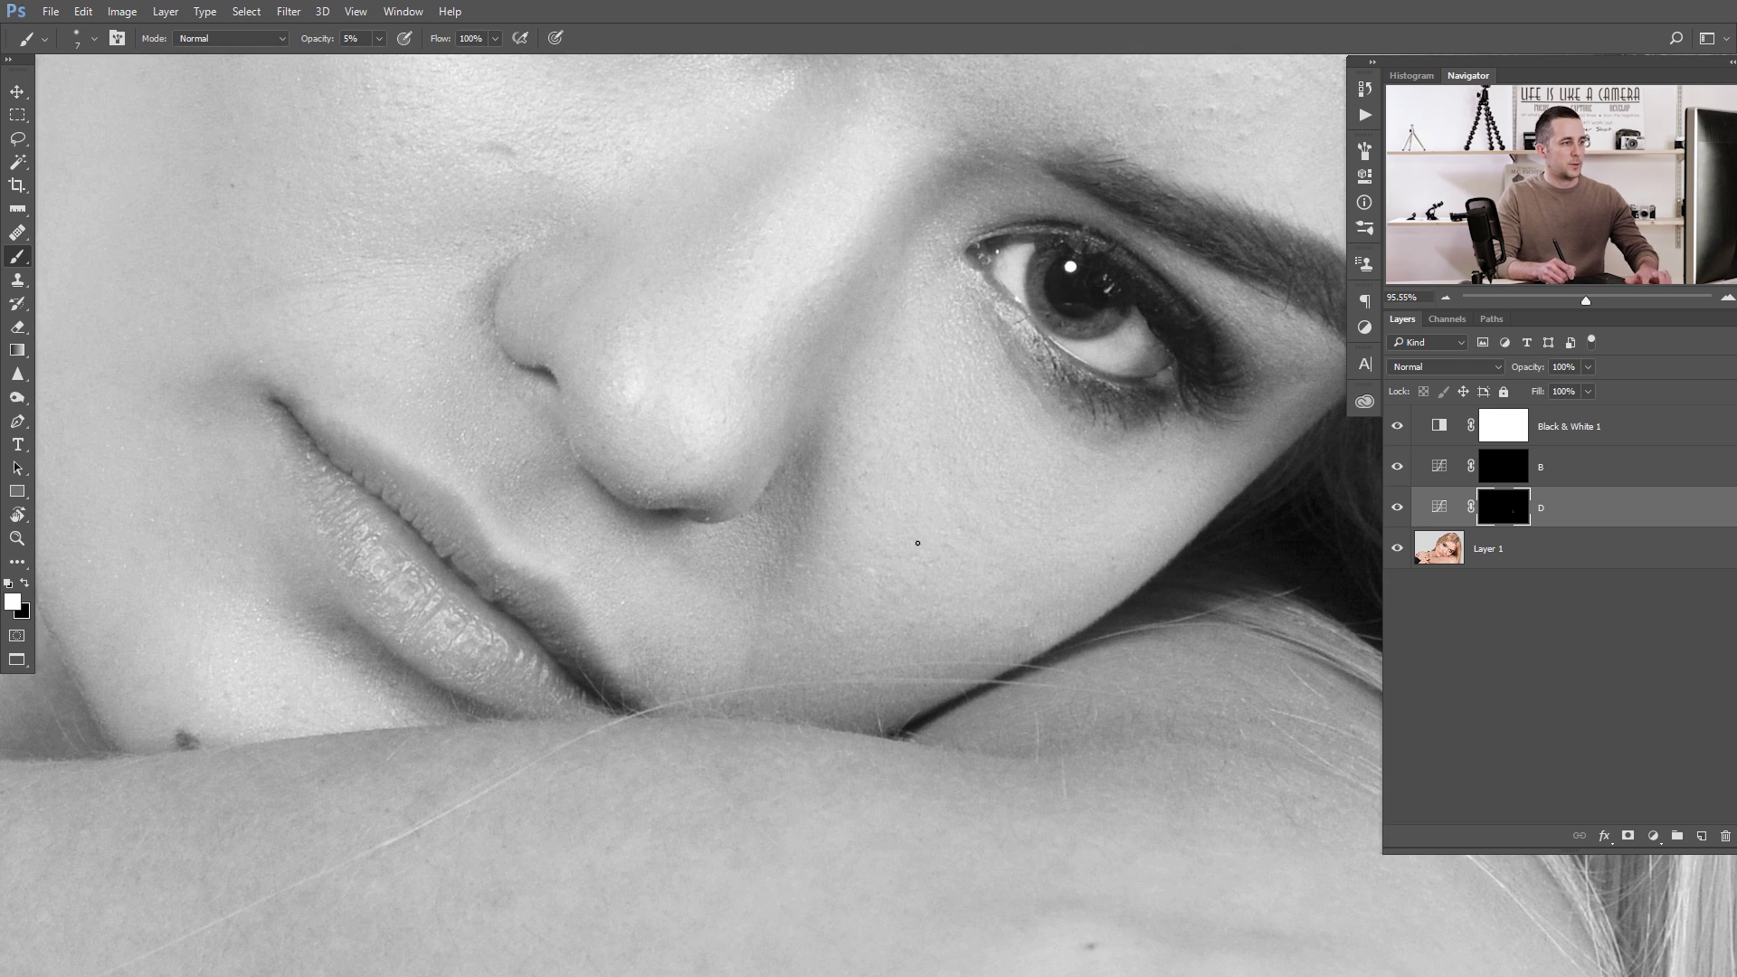
pyautogui.scroll(-2, 876, 515)
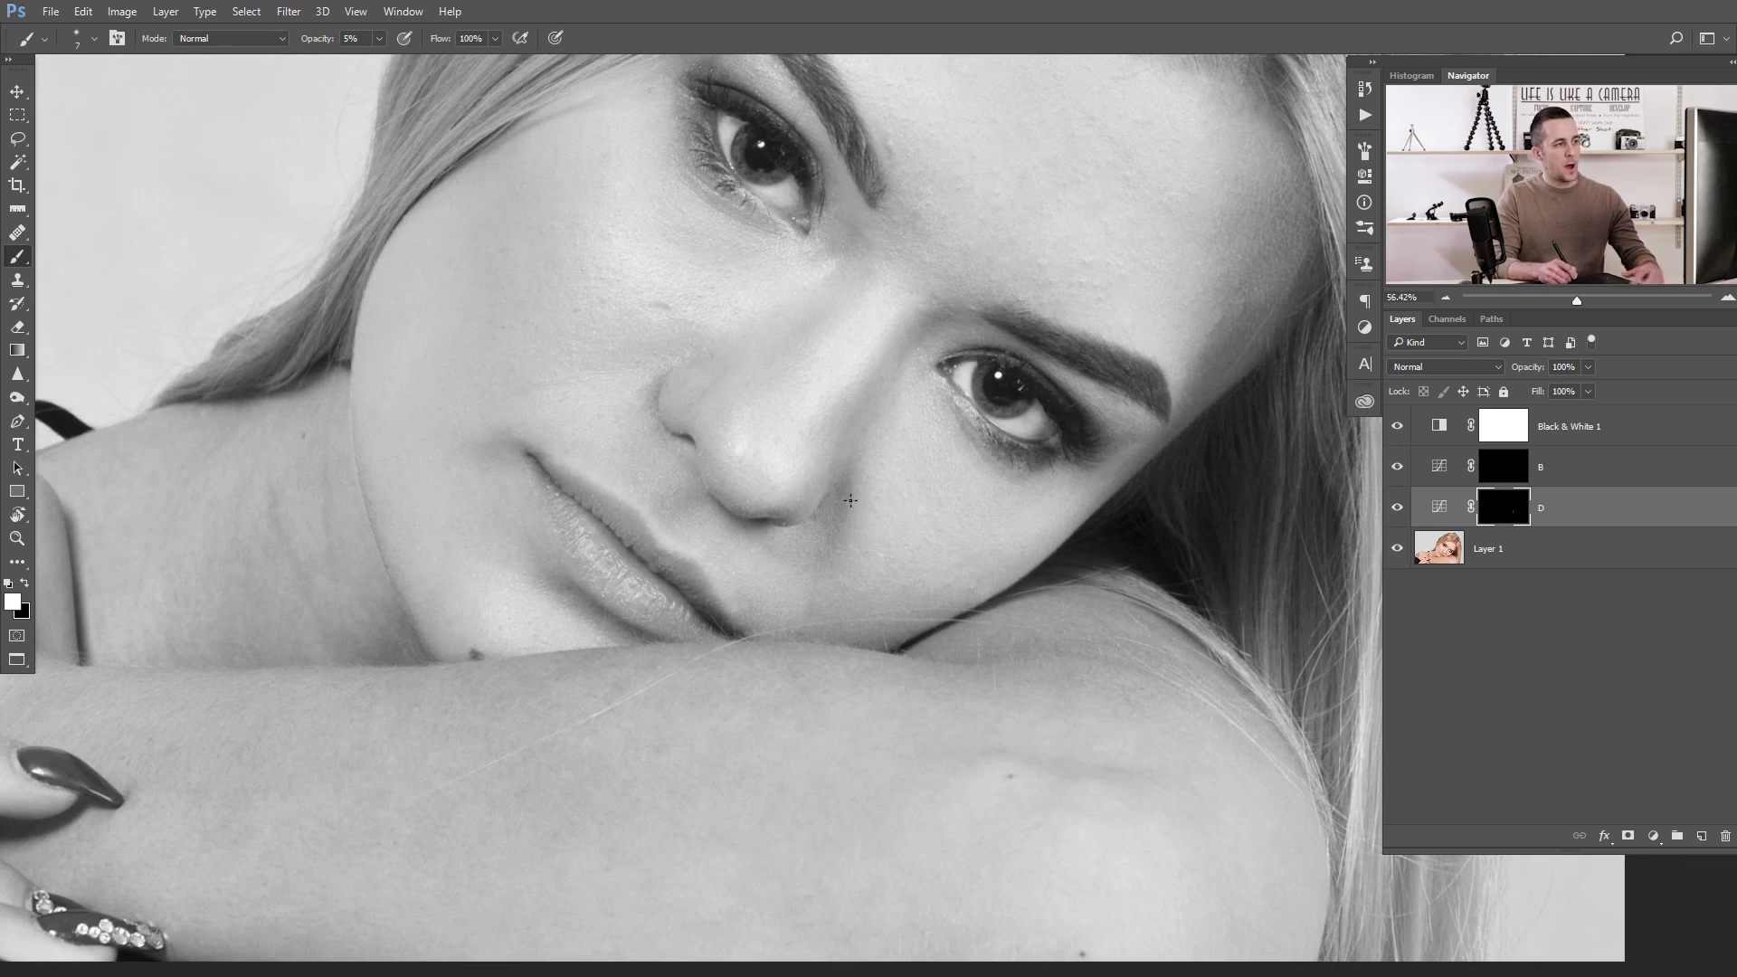
pyautogui.press(']')
pyautogui.press(']')
pyautogui.press(']')
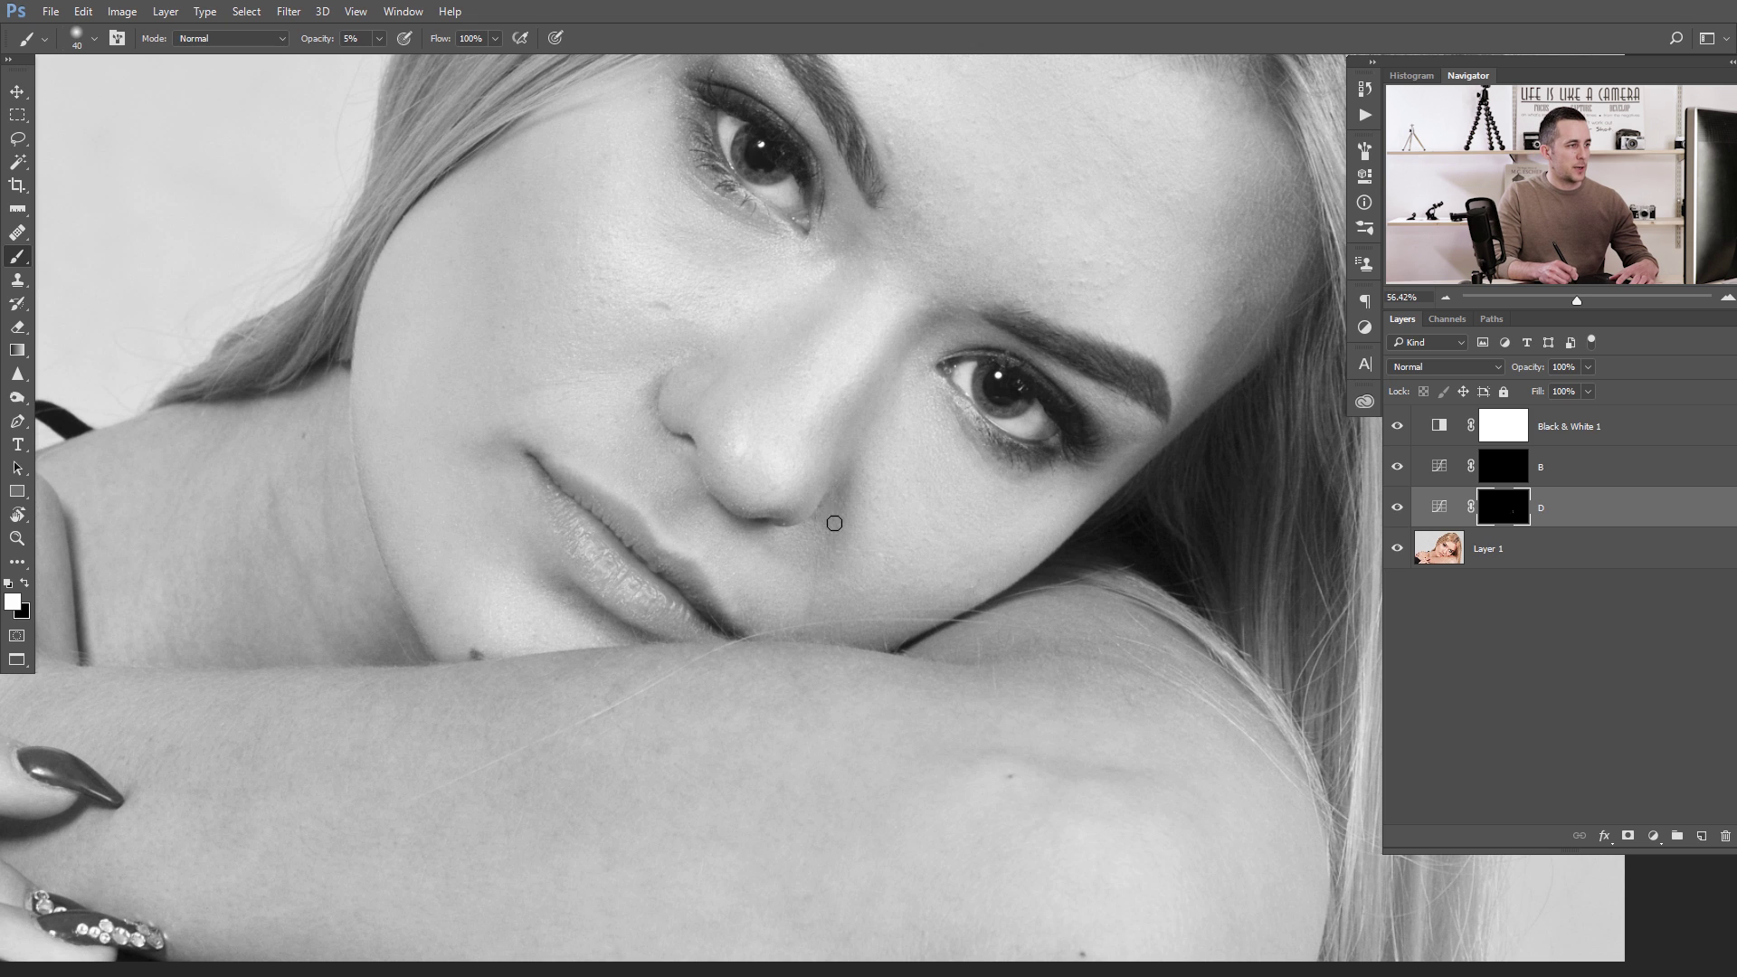
pyautogui.press('[')
pyautogui.press('[')
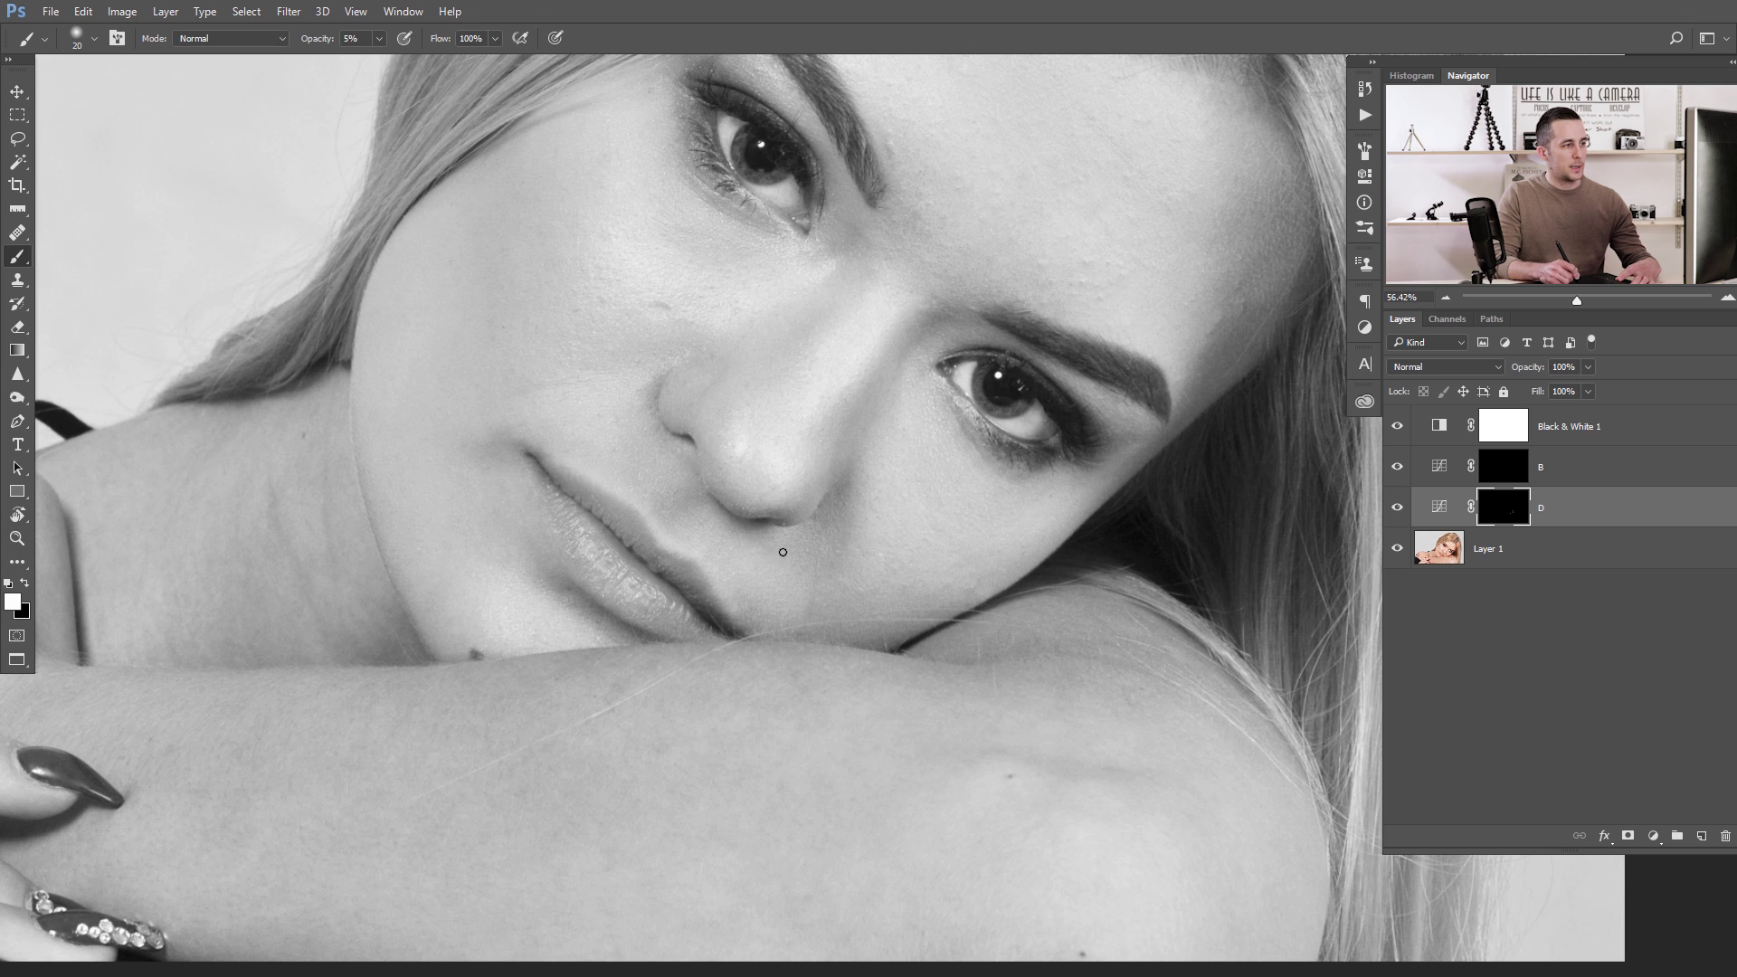
pyautogui.press(']')
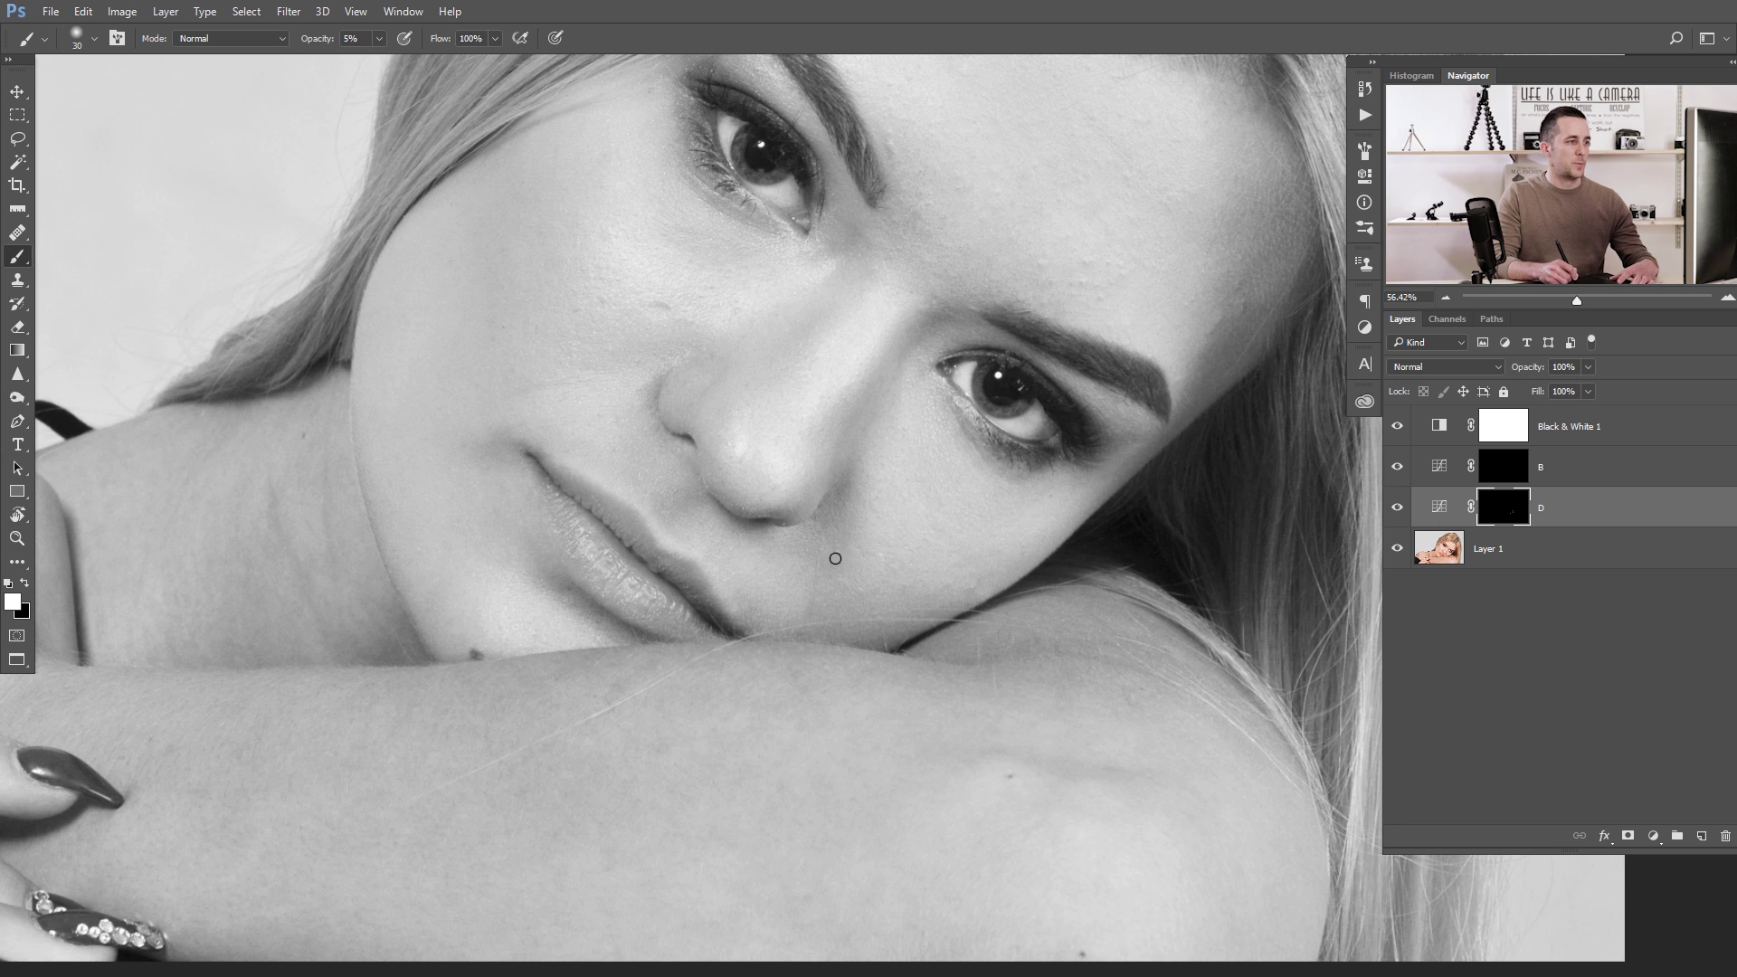
pyautogui.moveTo(898, 499)
pyautogui.mouseDown()
pyautogui.moveTo(845, 514)
pyautogui.moveTo(876, 540)
pyautogui.moveTo(941, 531)
pyautogui.moveTo(892, 492)
pyautogui.moveTo(963, 503)
pyautogui.mouseUp()
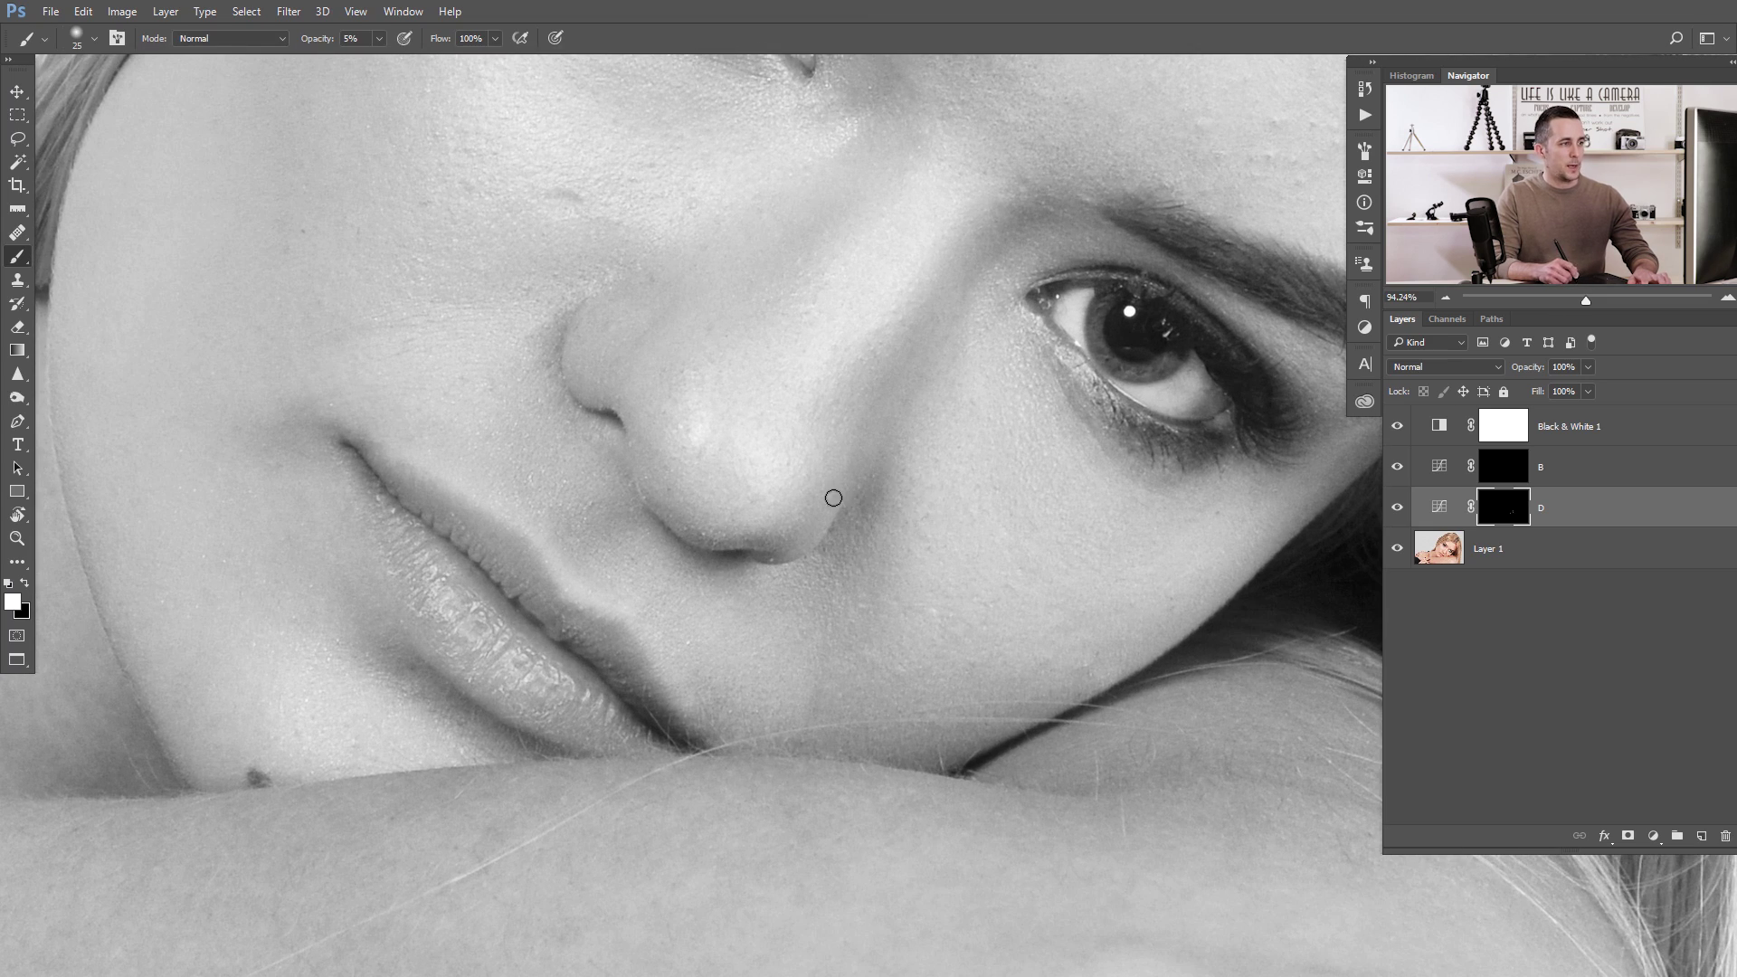
pyautogui.moveTo(935, 497)
pyautogui.mouseDown()
pyautogui.moveTo(870, 493)
pyautogui.moveTo(915, 540)
pyautogui.mouseUp()
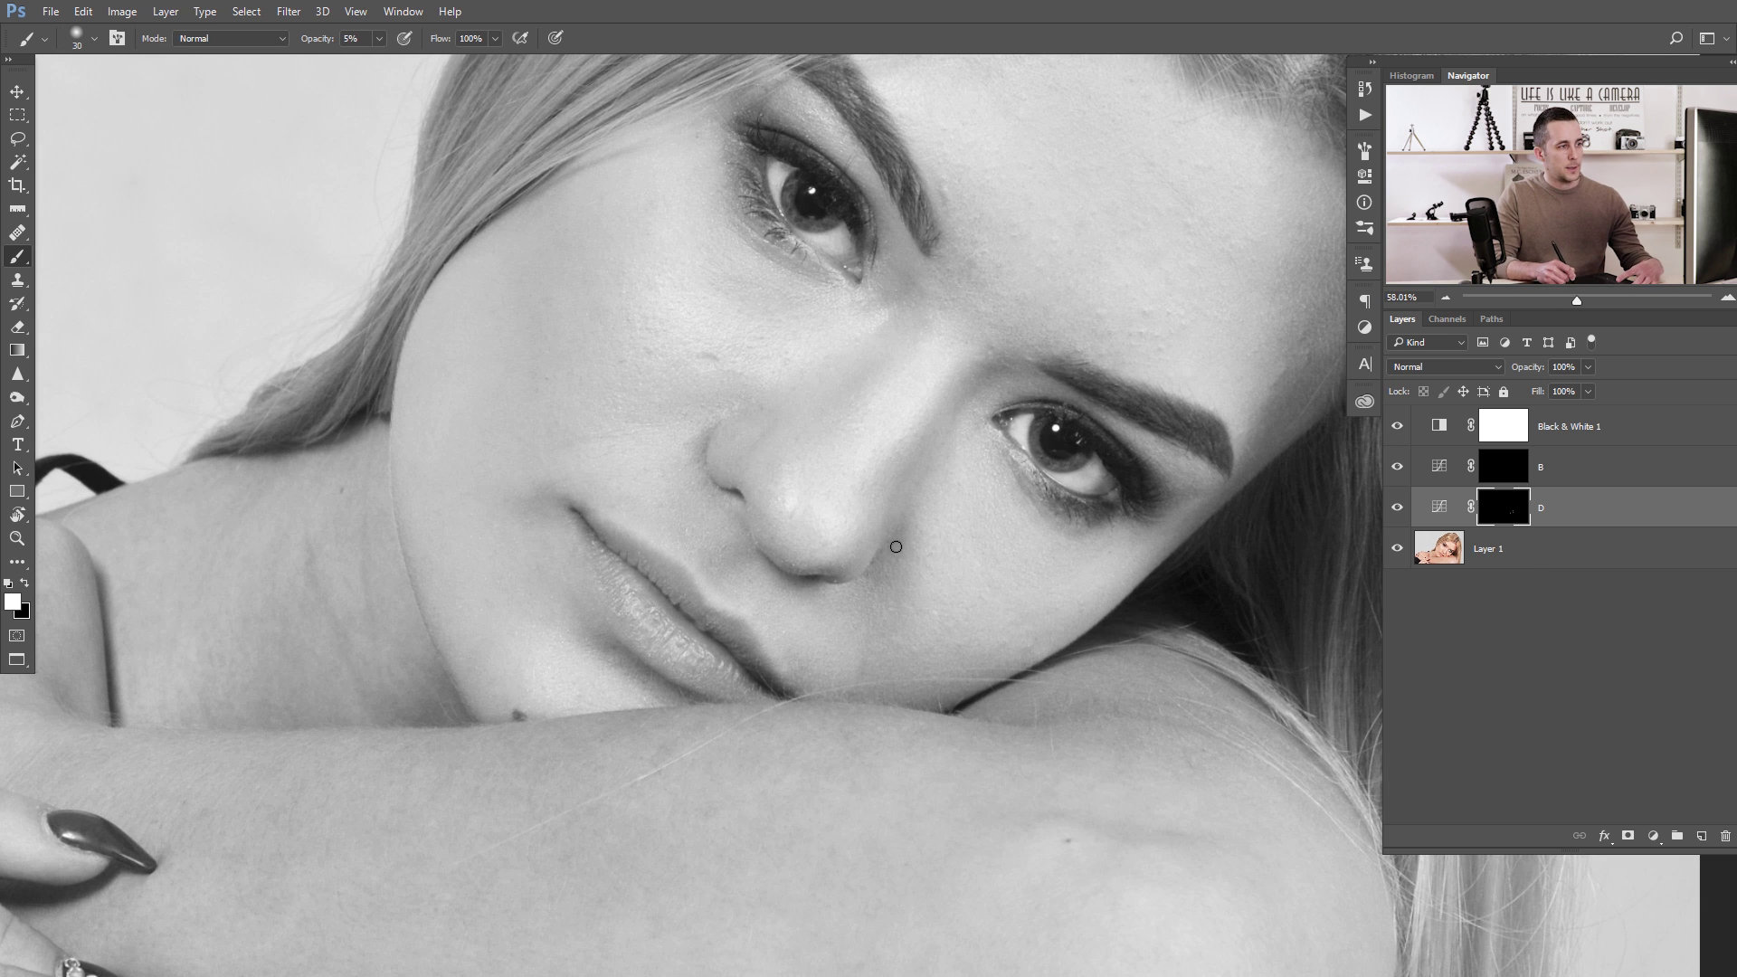
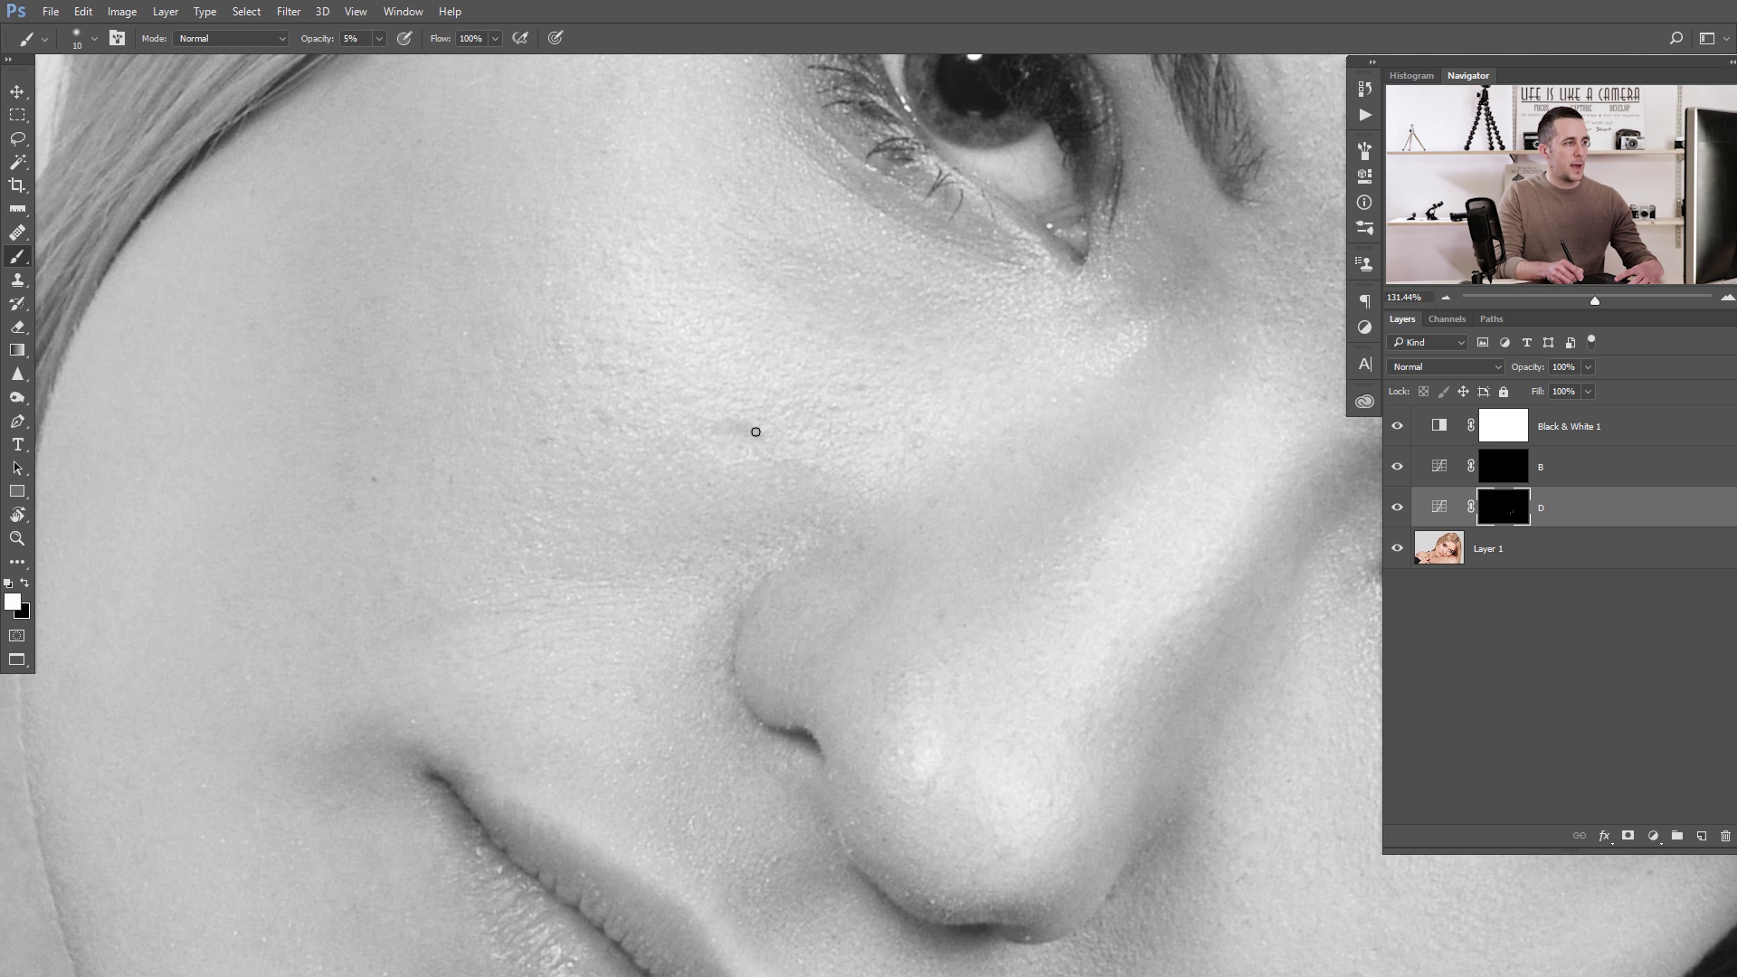
# Step: Paint faint 5% white strokes on layer D's mask over the cheek, then select layer B with a smaller brush
pyautogui.moveTo(739, 426)
pyautogui.mouseDown()
pyautogui.moveTo(709, 423)
pyautogui.moveTo(760, 440)
pyautogui.mouseUp()
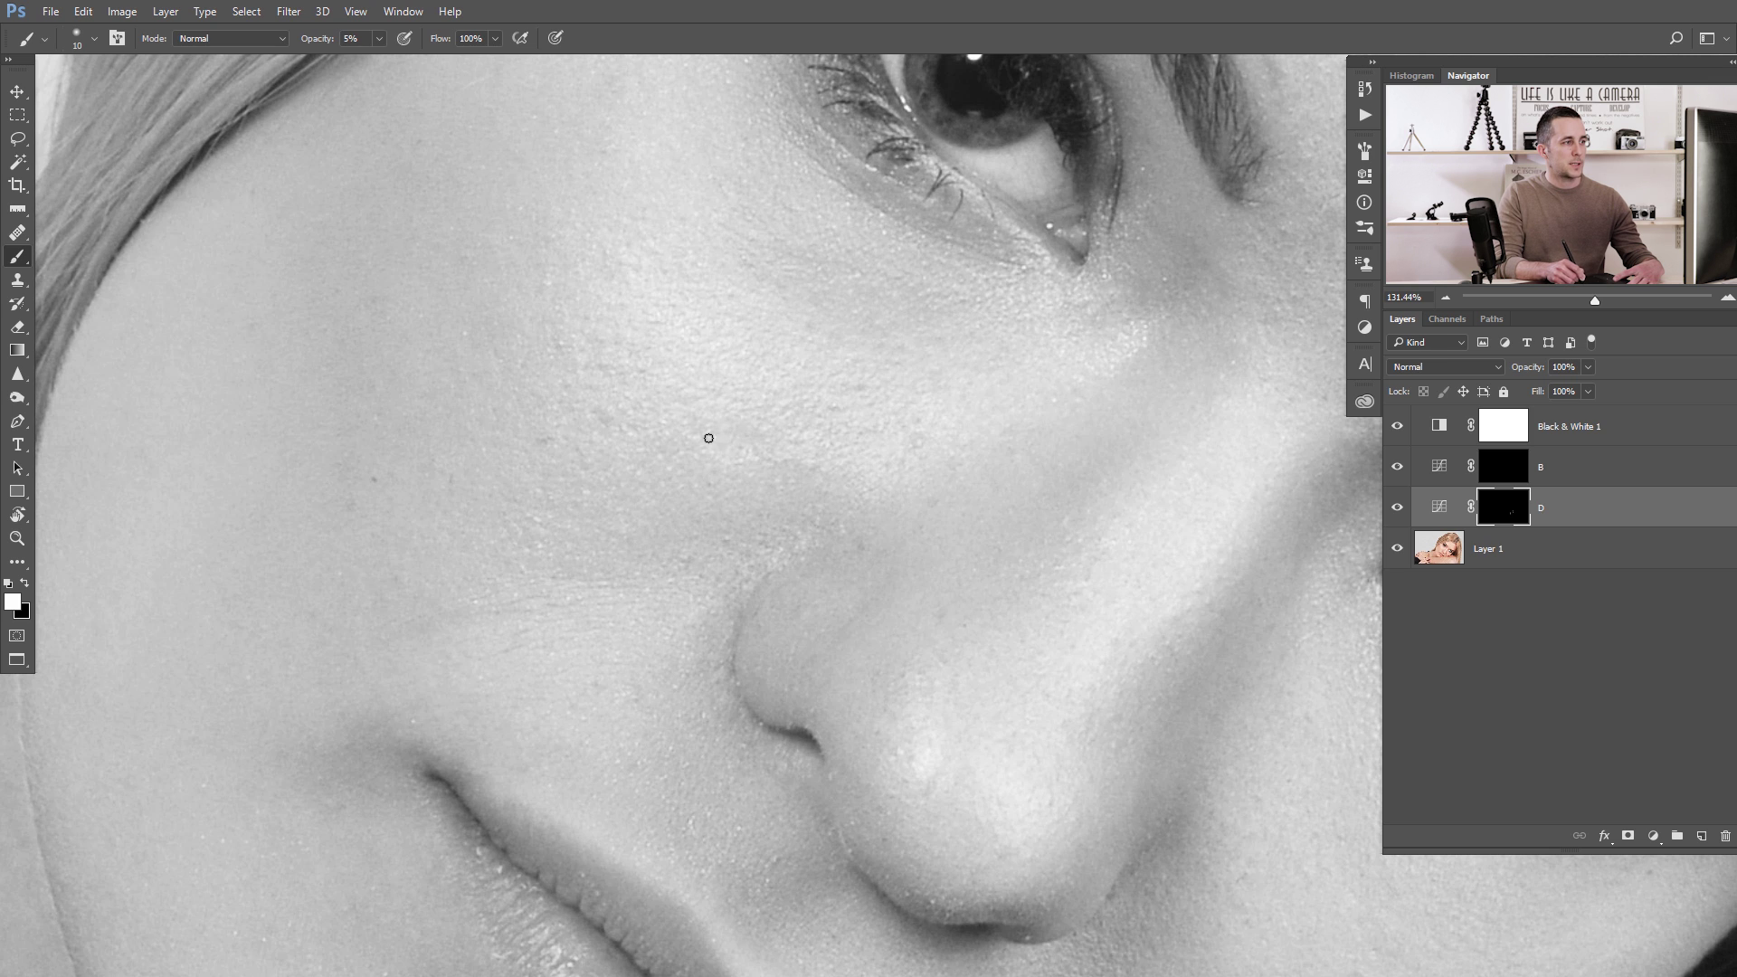
pyautogui.click(1503, 466)
pyautogui.press('[')
pyautogui.press('[')
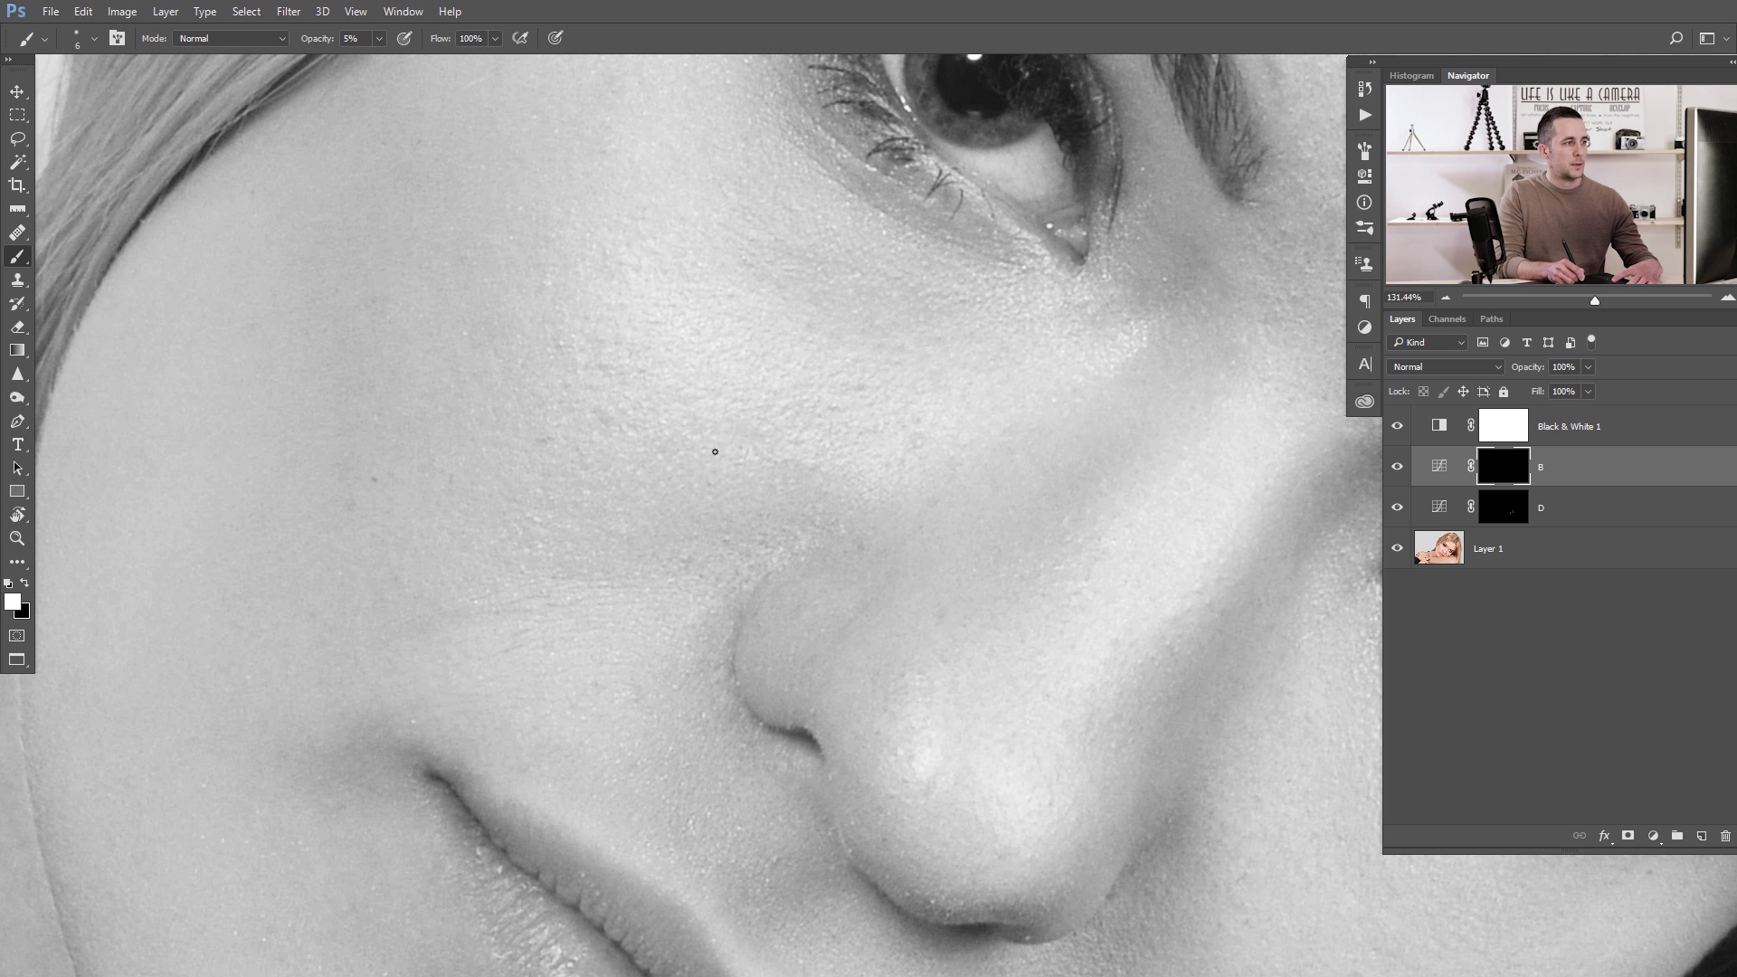
pyautogui.scroll(-5, 763, 469)
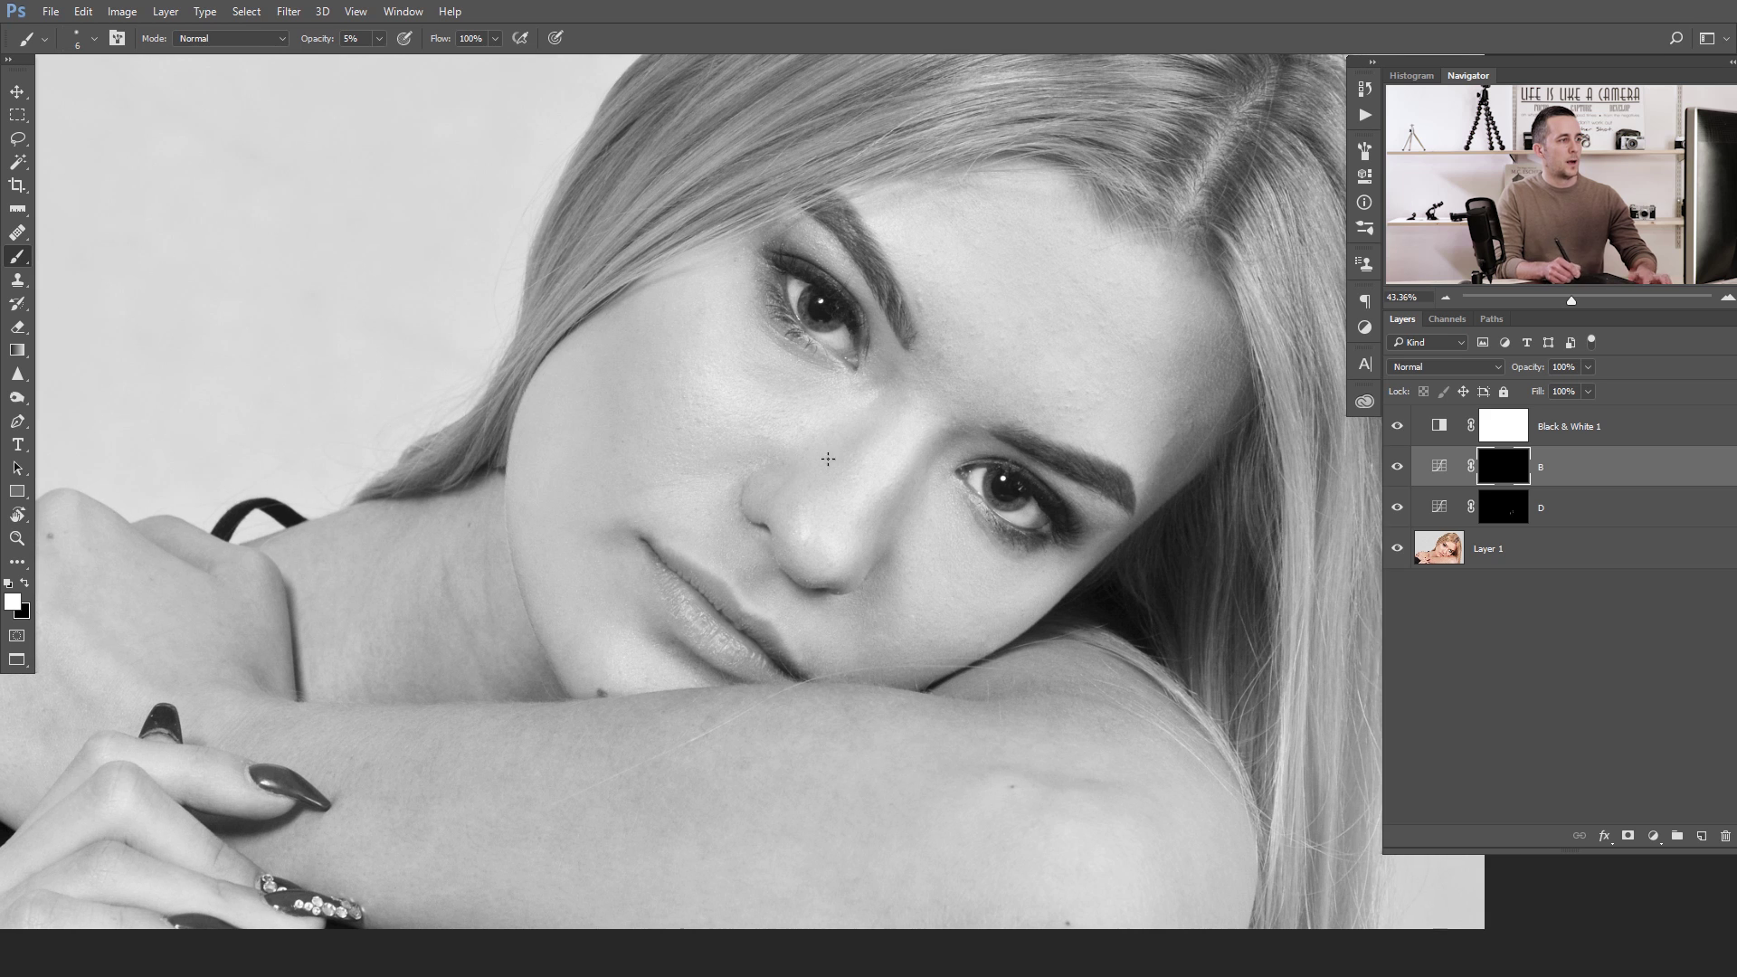
pyautogui.click(1396, 507)
pyautogui.moveTo(1396, 506); pyautogui.dragTo(1394, 510)
pyautogui.click(1397, 467)
pyautogui.click(1396, 508)
pyautogui.scroll(3, 750, 439)
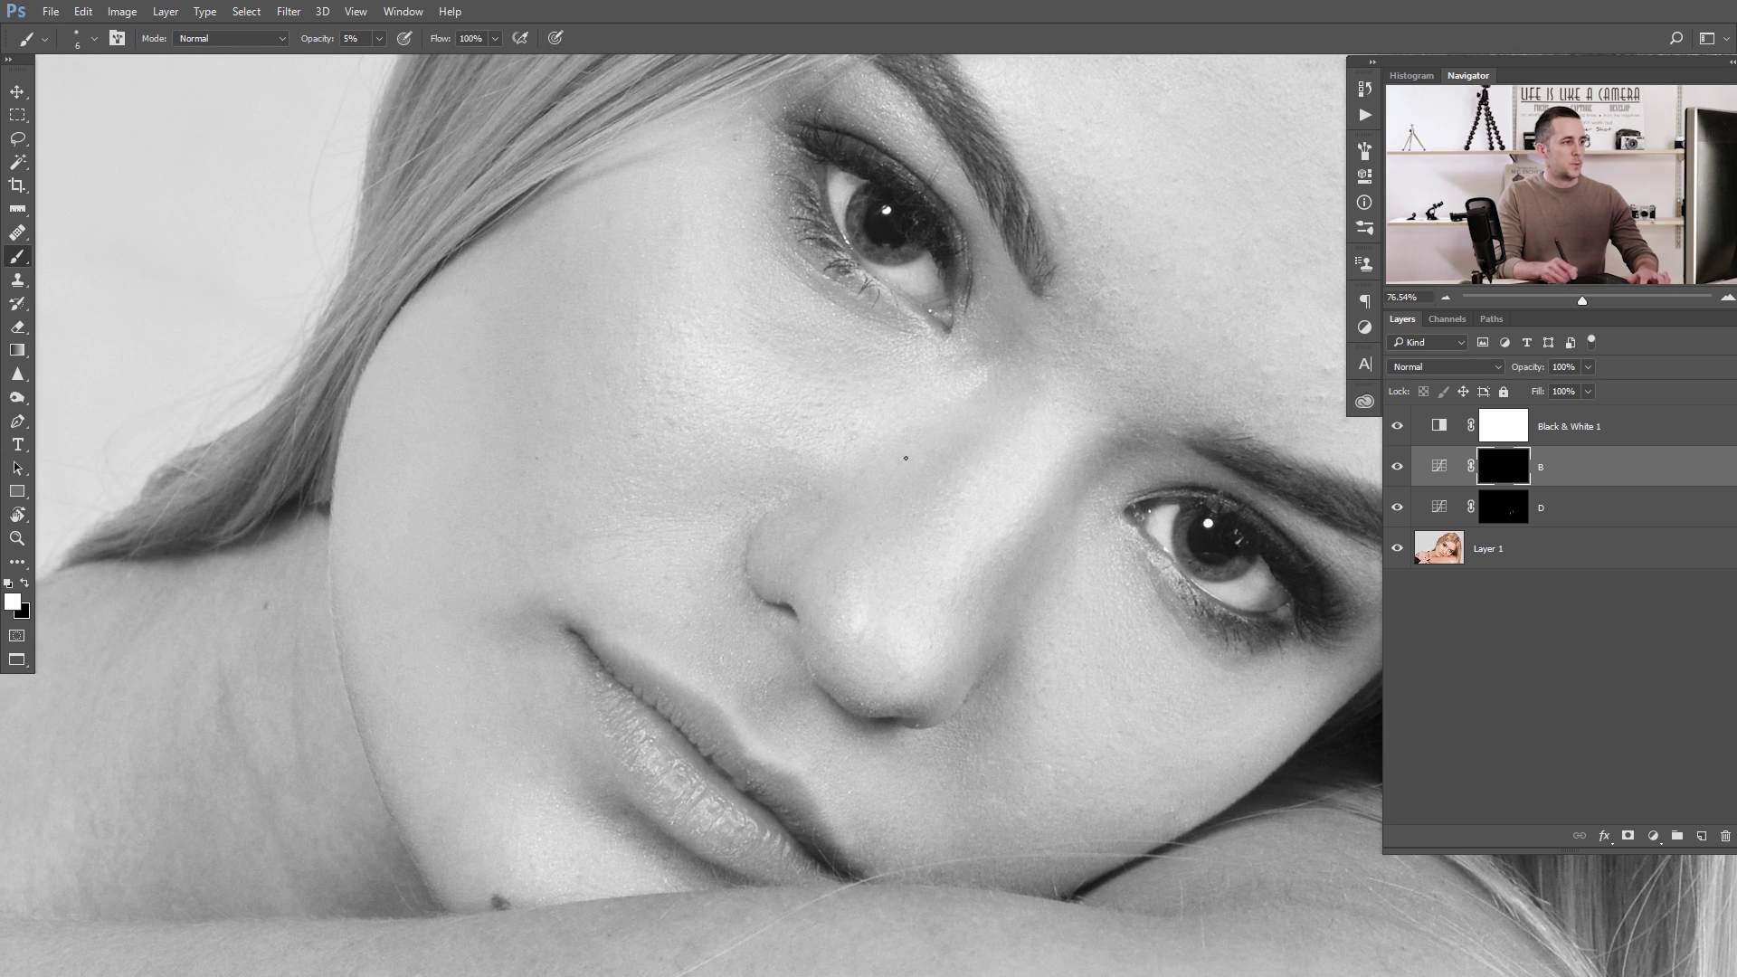
pyautogui.hotkey('alt', '[')
pyautogui.scroll(2, 778, 443)
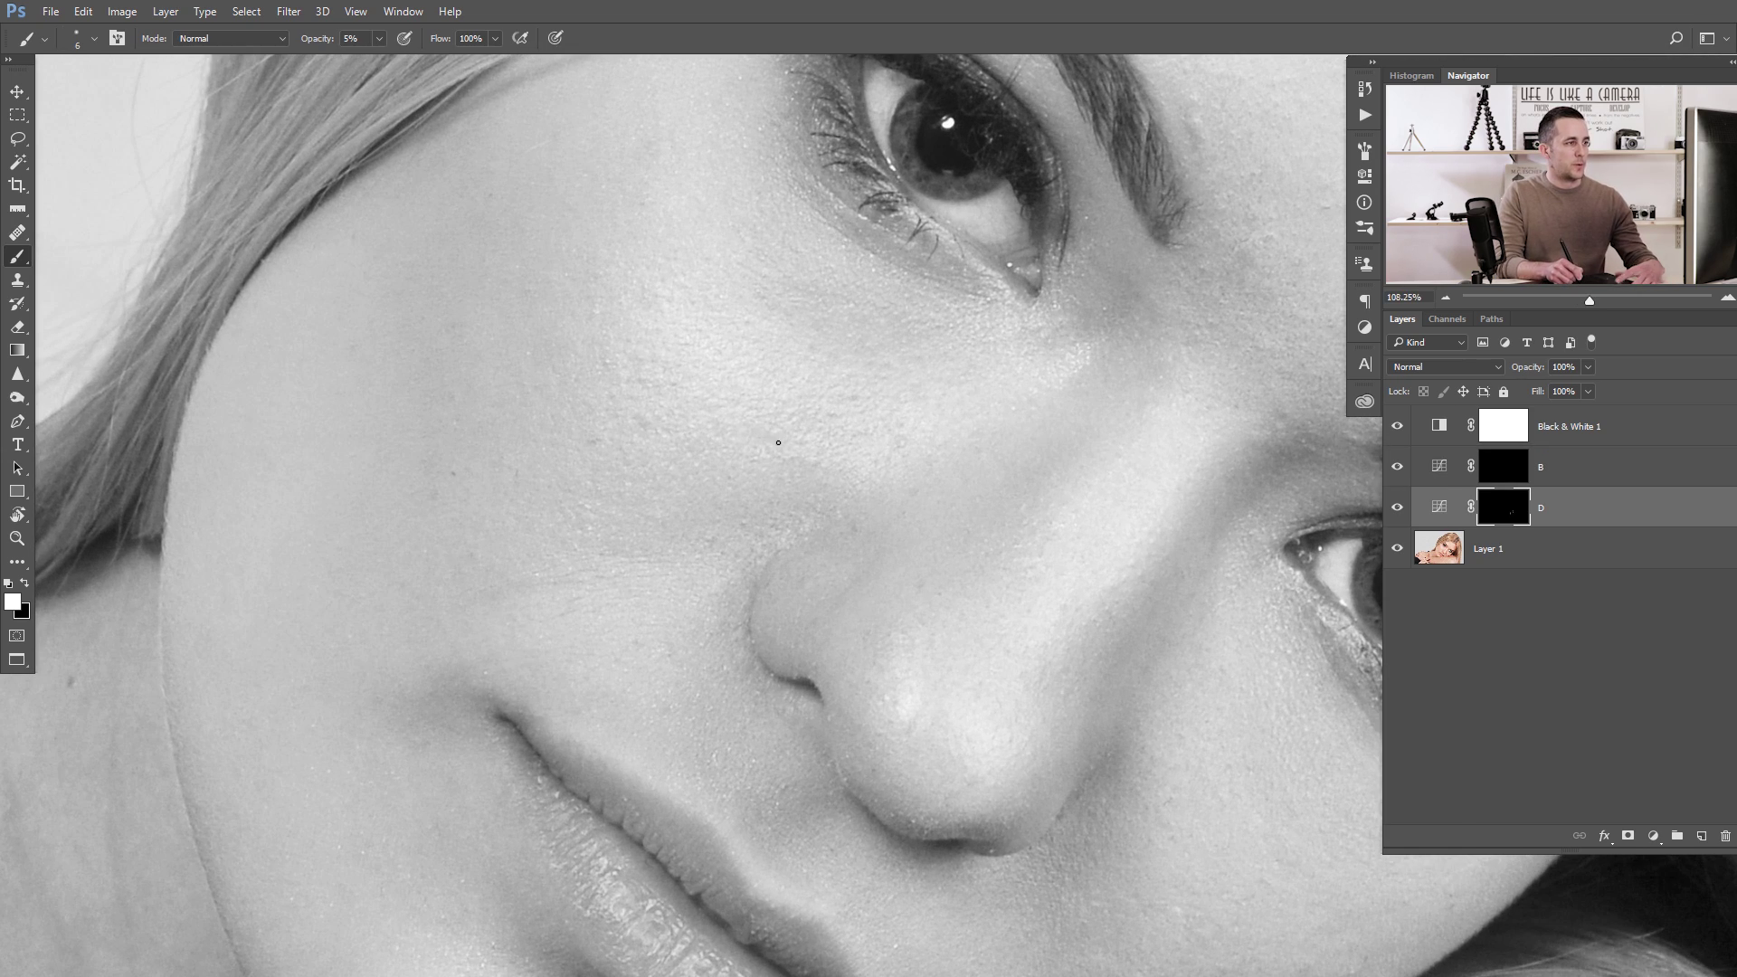
pyautogui.scroll(2, 642, 406)
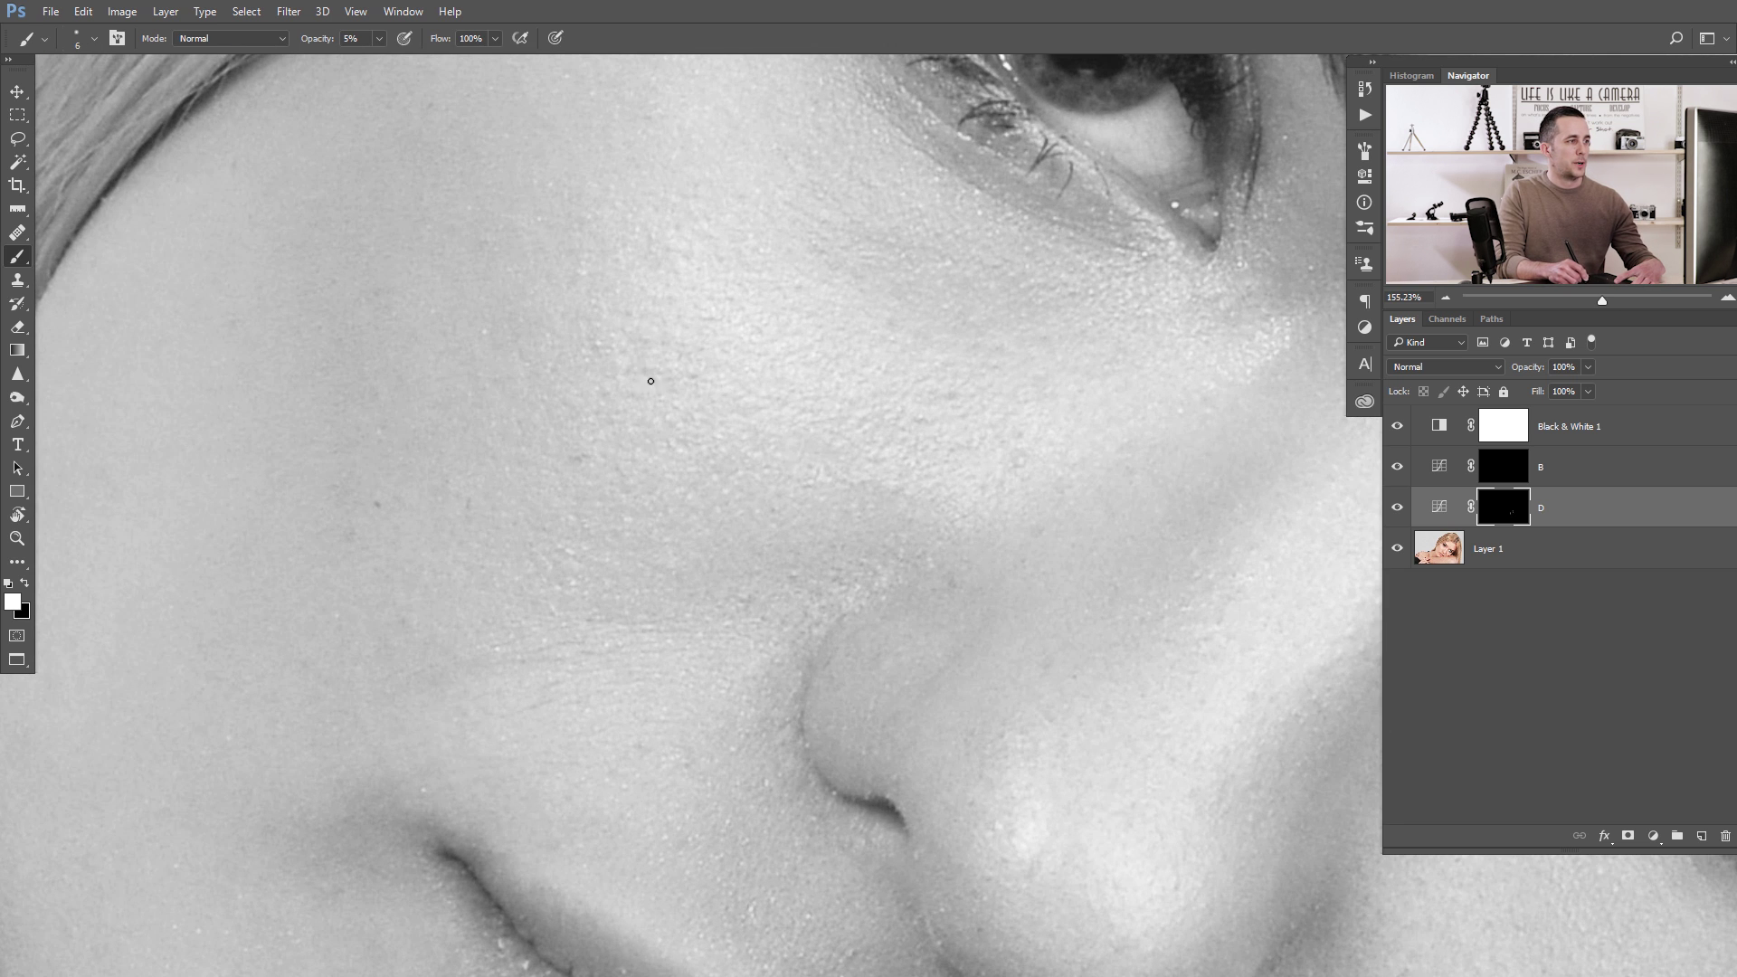
pyautogui.scroll(-4, 719, 409)
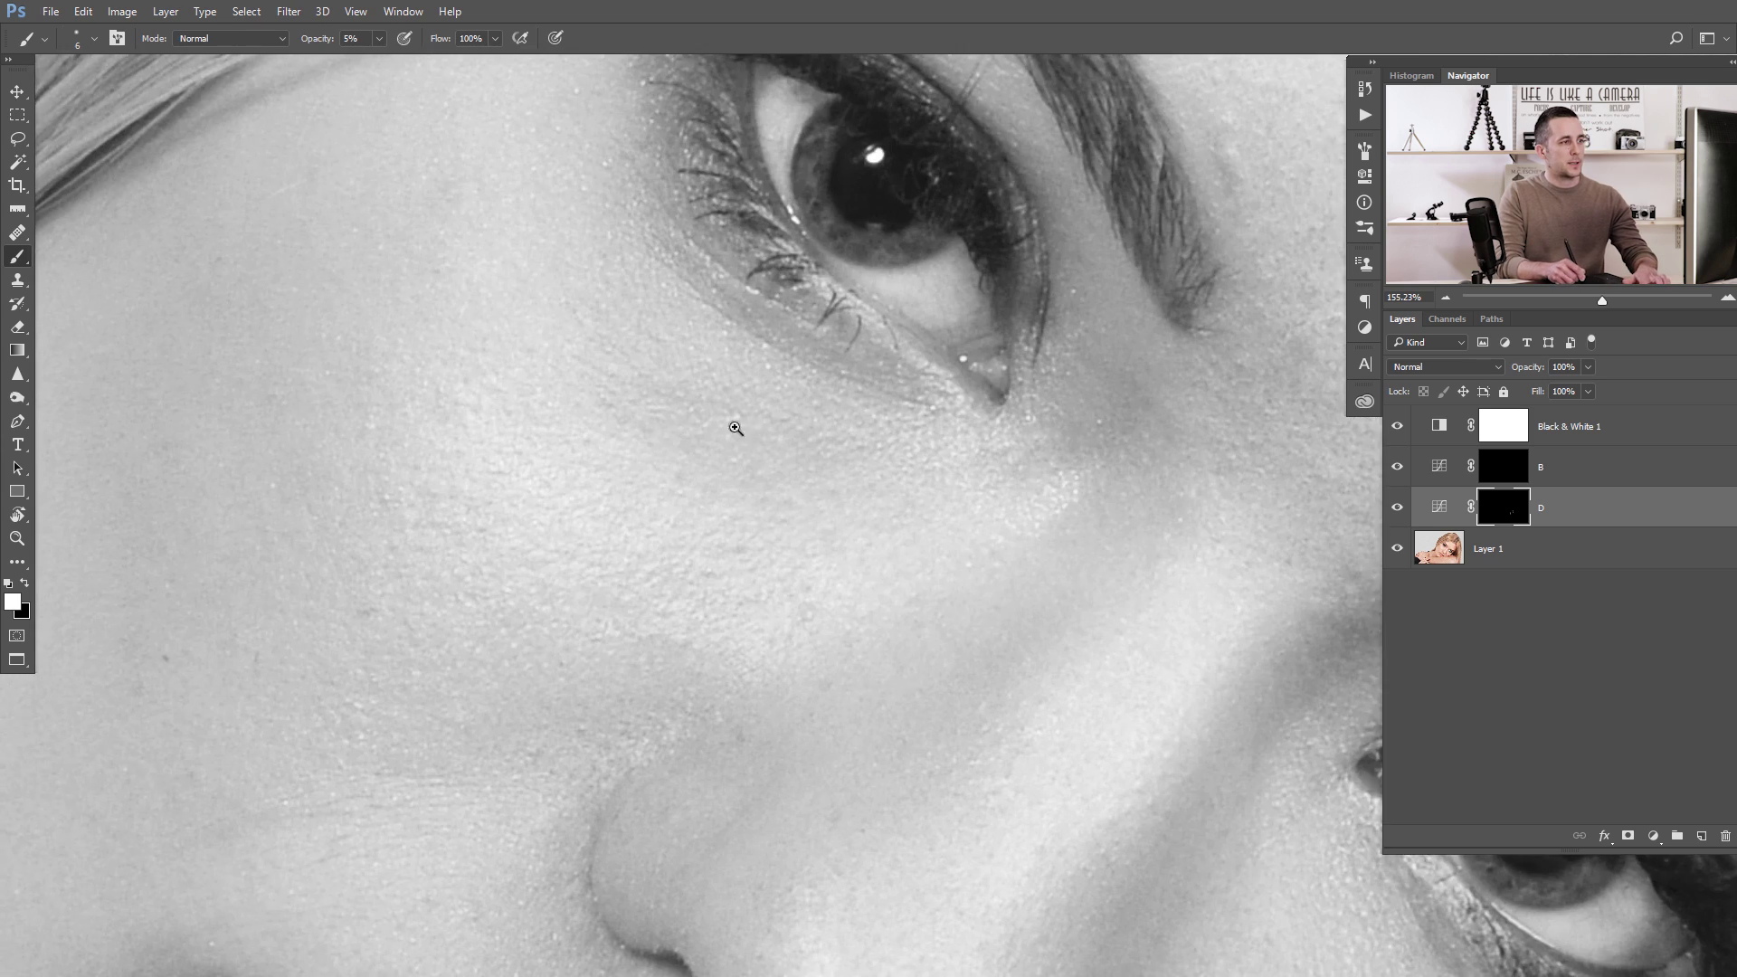
pyautogui.press(']')
pyautogui.press(']')
pyautogui.press(']')
pyautogui.press(']')
pyautogui.press(']')
pyautogui.press(']')
pyautogui.press(']')
pyautogui.press(']')
pyautogui.press(']')
pyautogui.press(']')
pyautogui.press(']')
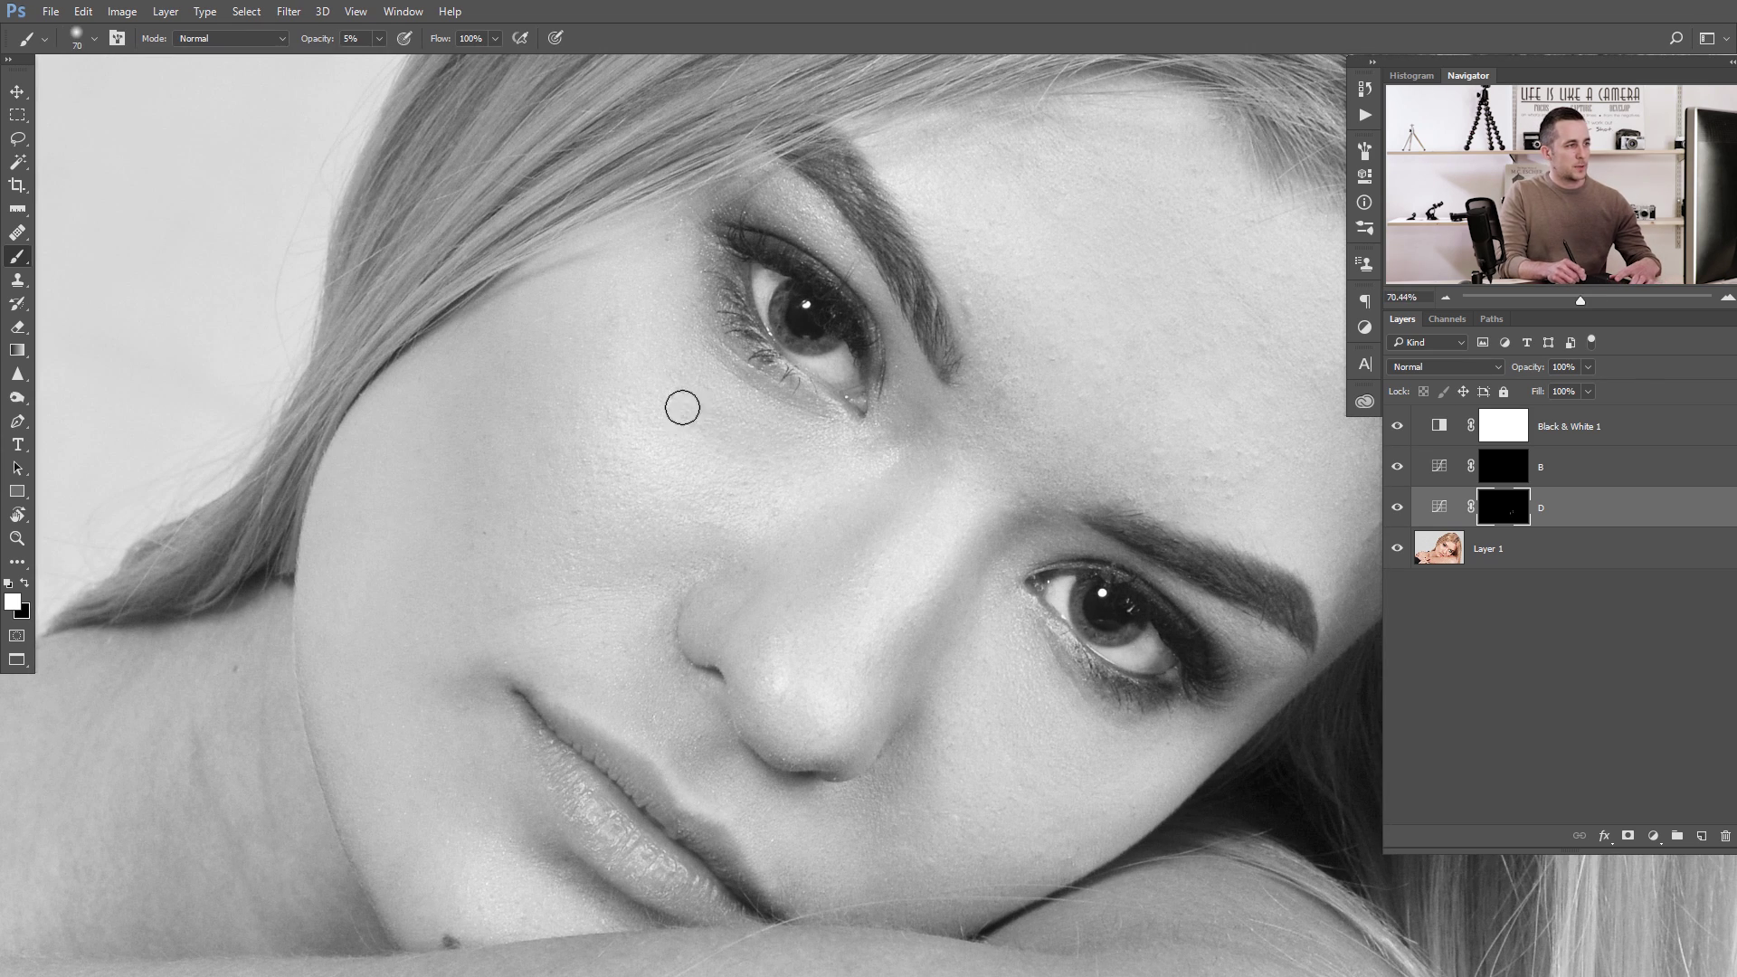
pyautogui.press('[')
pyautogui.press('[')
pyautogui.press('[')
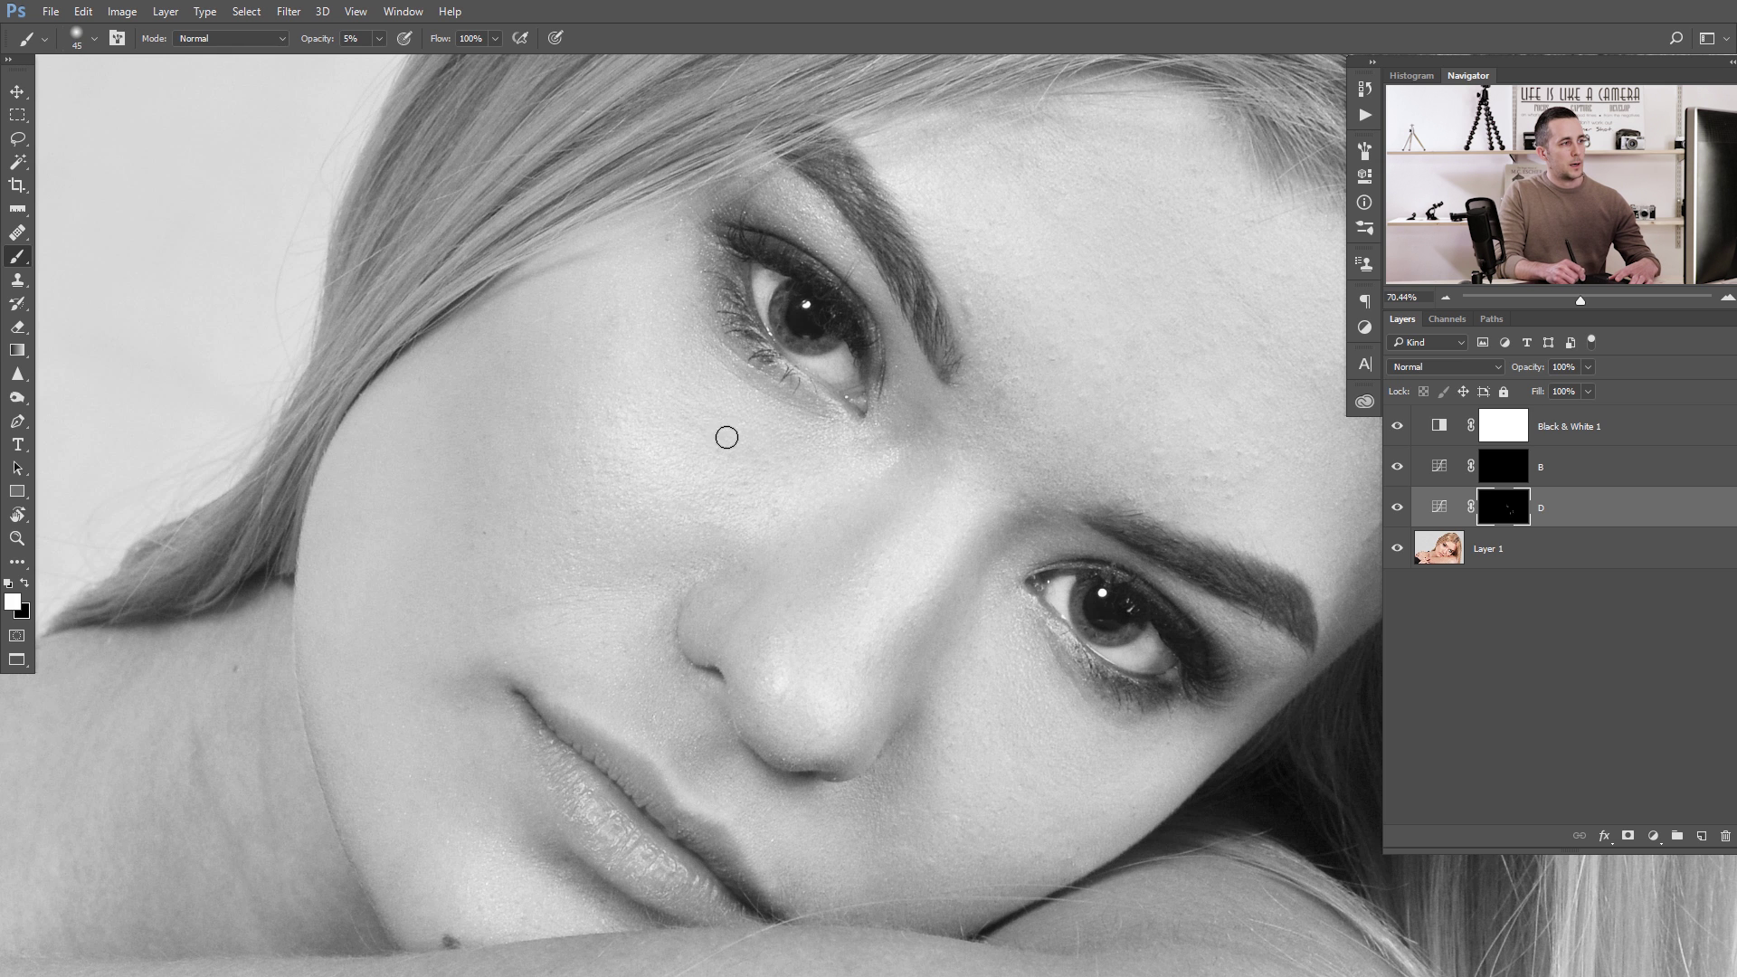
pyautogui.press('[')
# Step: Tilt the view about 24° and paint tiny 5% strokes (brush size 4–6) on D's mask around the eye
pyautogui.scroll(3, 804, 406)
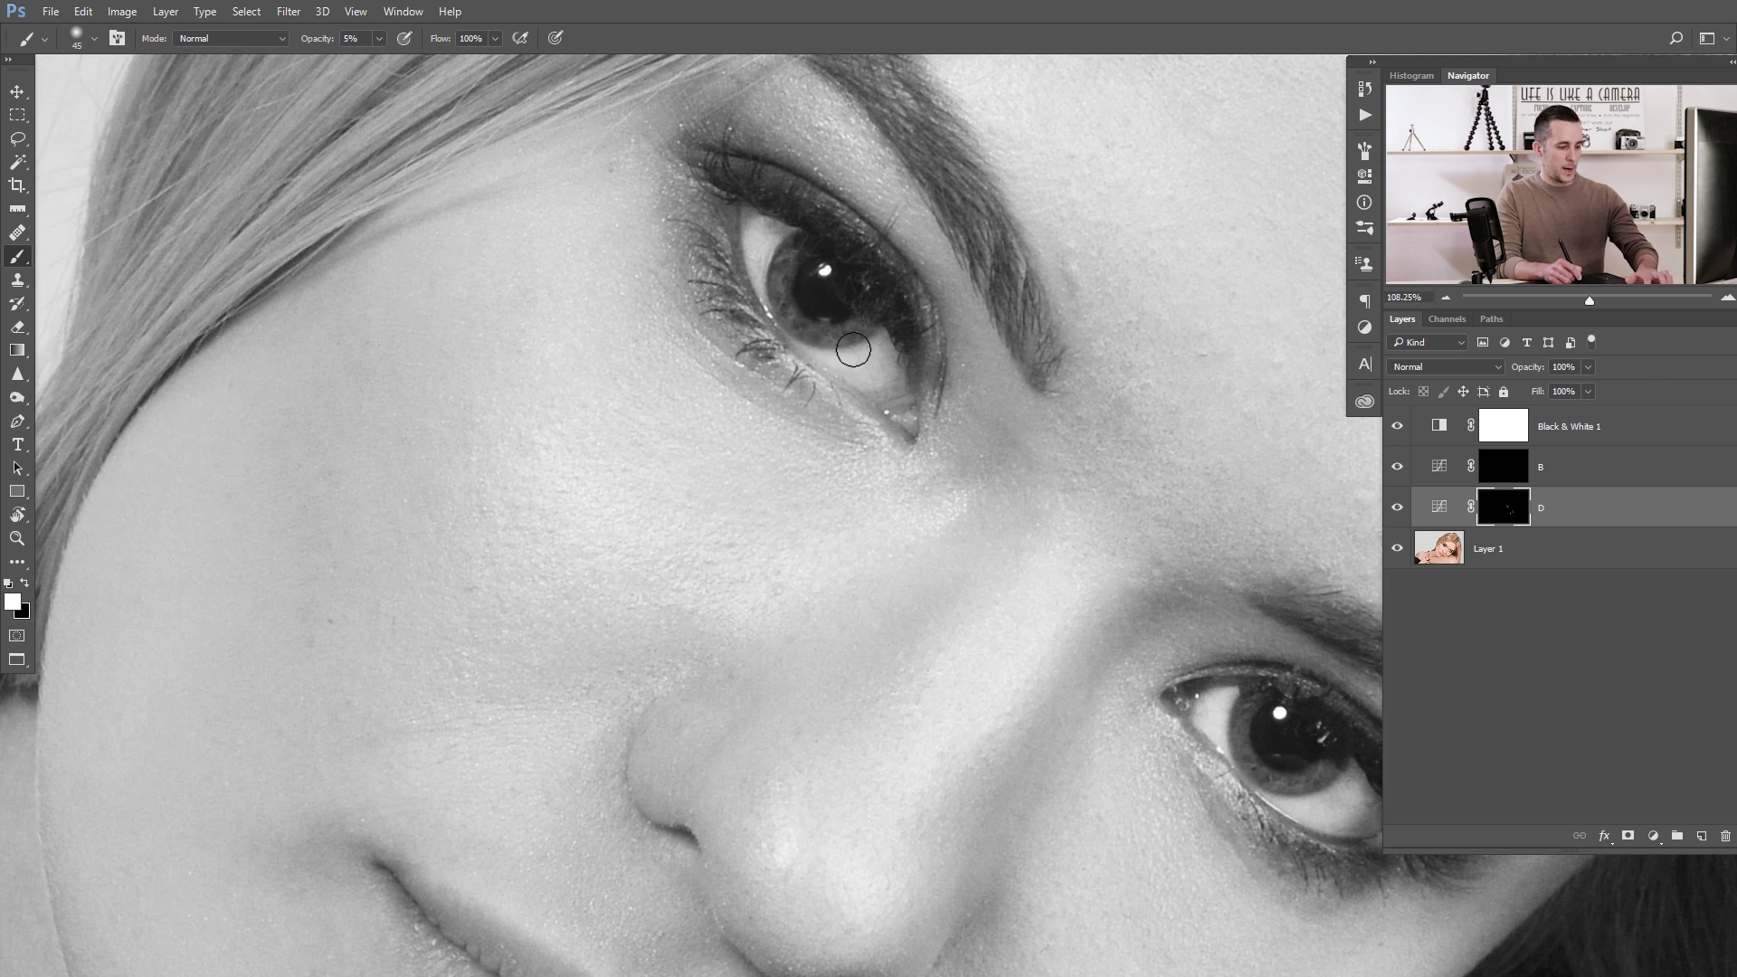
pyautogui.press('r')
pyautogui.moveTo(783, 327); pyautogui.dragTo(786, 463)
pyautogui.press('b')
pyautogui.scroll(2, 760, 416)
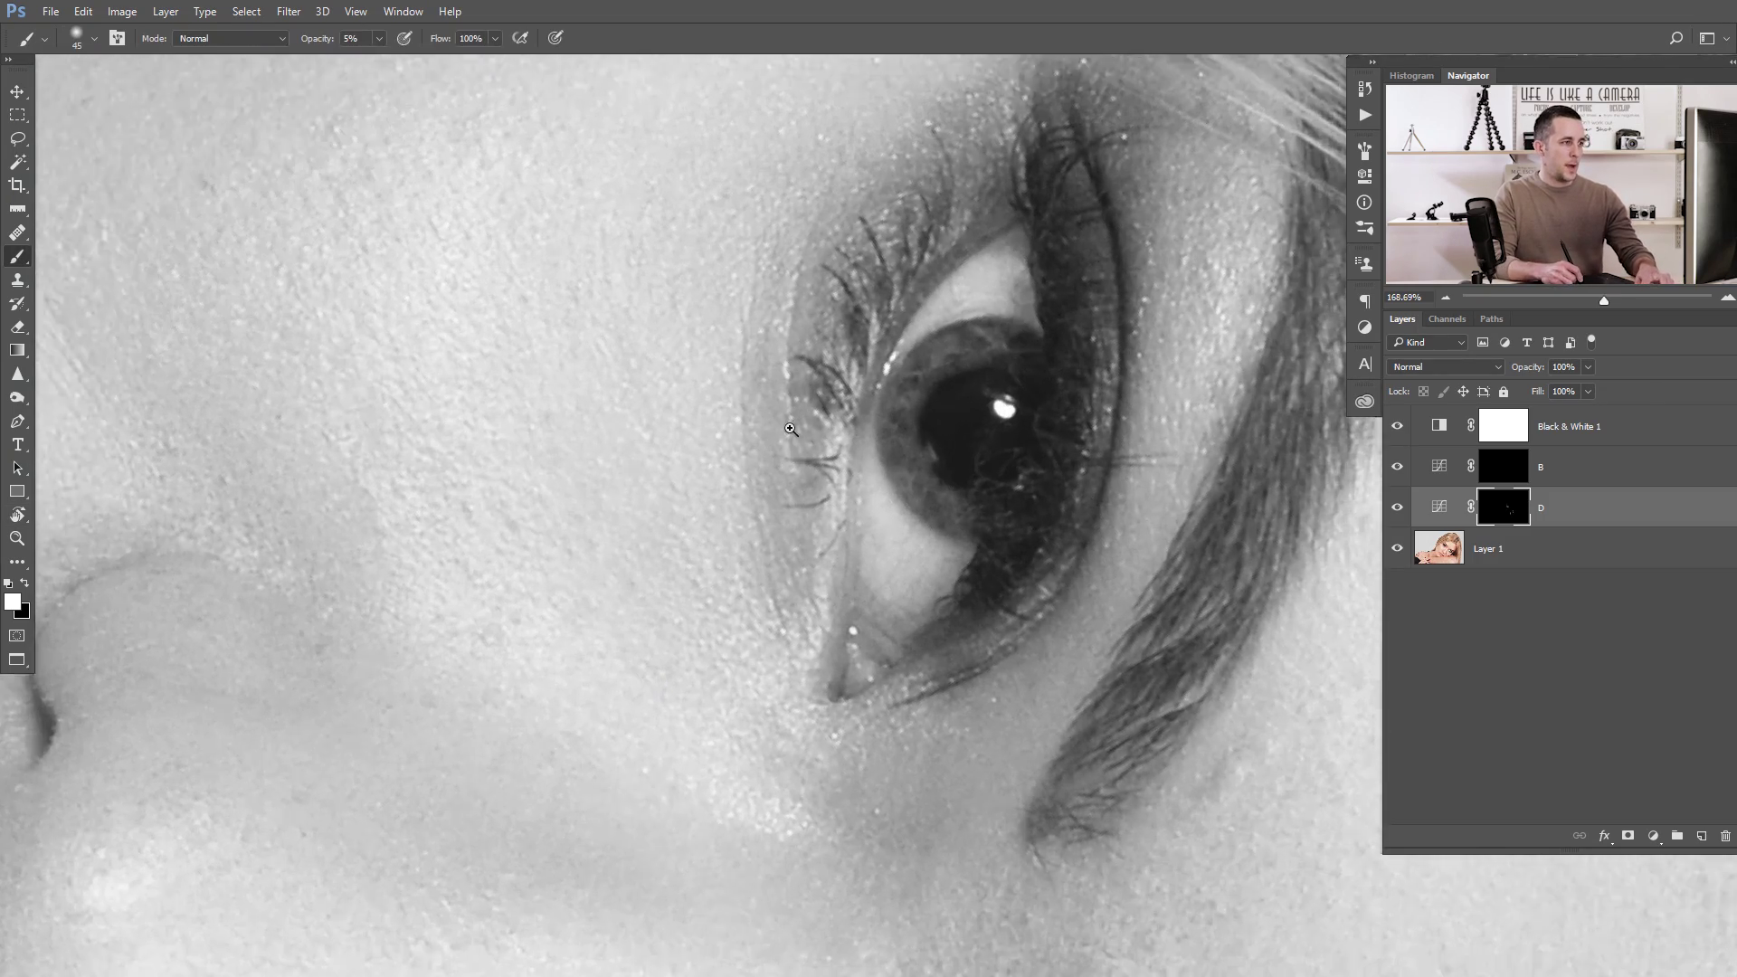
pyautogui.press('[')
pyautogui.press('[')
pyautogui.press('[')
pyautogui.press('[')
pyautogui.press('[')
pyautogui.press('[')
pyautogui.press('[')
pyautogui.press('[')
pyautogui.press('[')
pyautogui.press('[')
pyautogui.press('[')
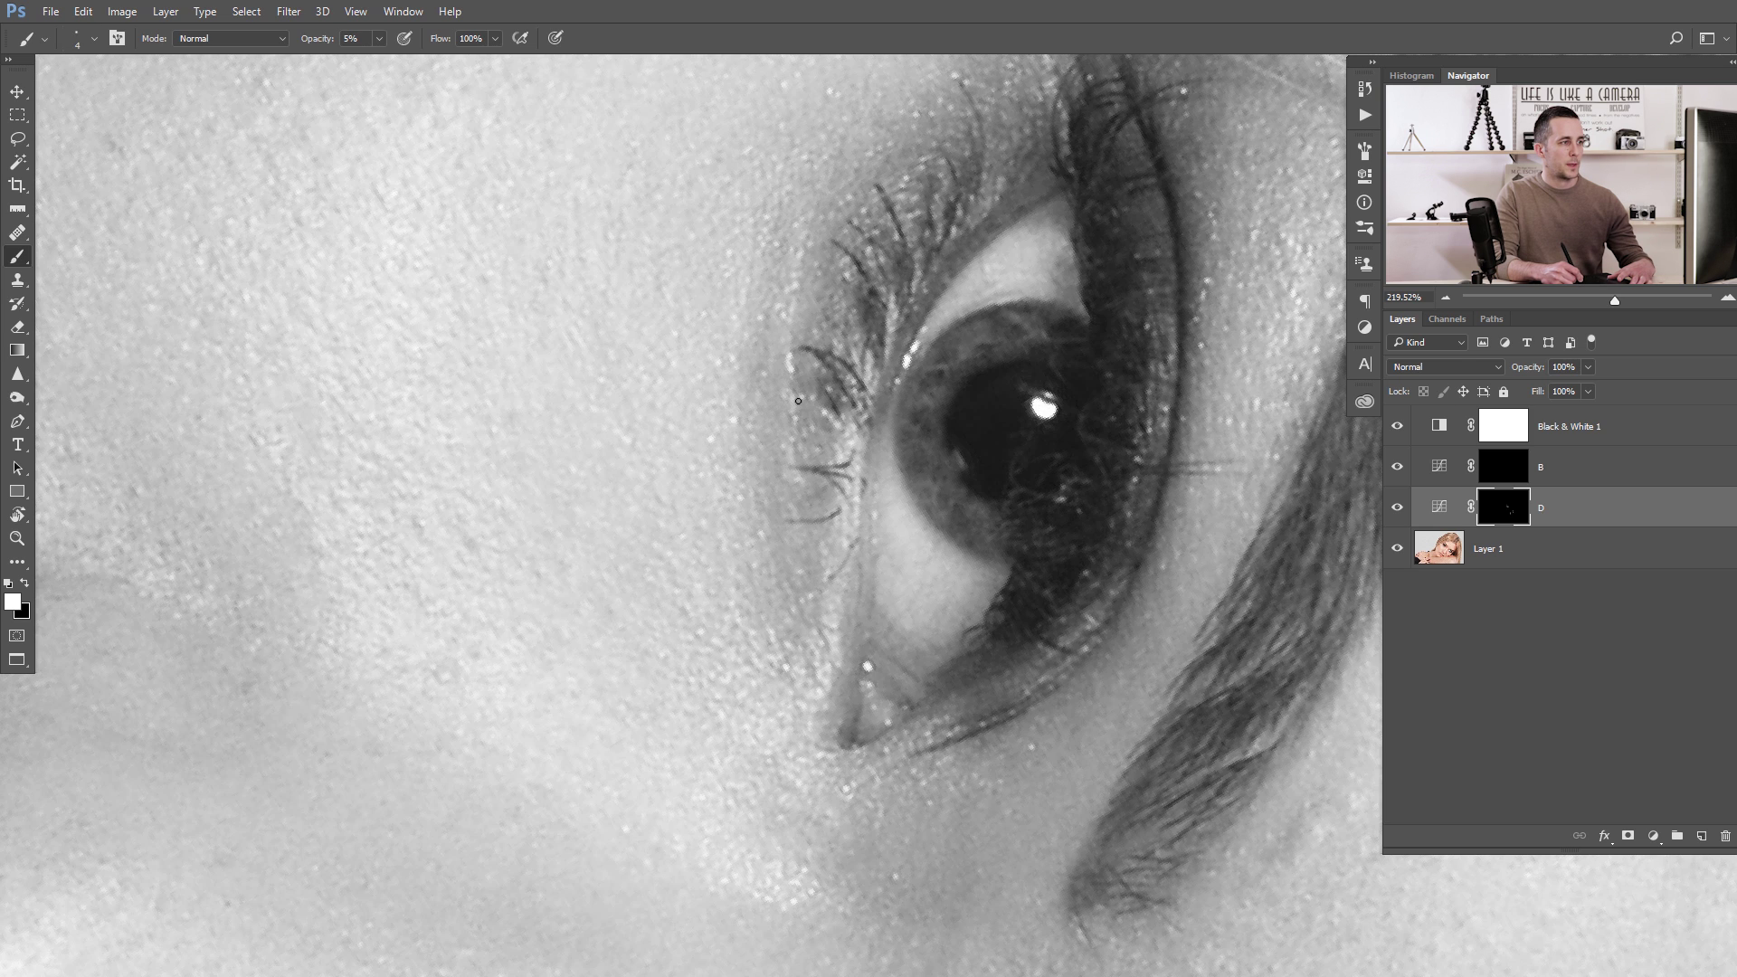
pyautogui.press(']')
pyautogui.press(']')
pyautogui.press(']')
pyautogui.press(']')
pyautogui.press(']')
pyautogui.press('[')
pyautogui.press('[')
pyautogui.press('[')
pyautogui.press('[')
pyautogui.press('[')
pyautogui.press('[')
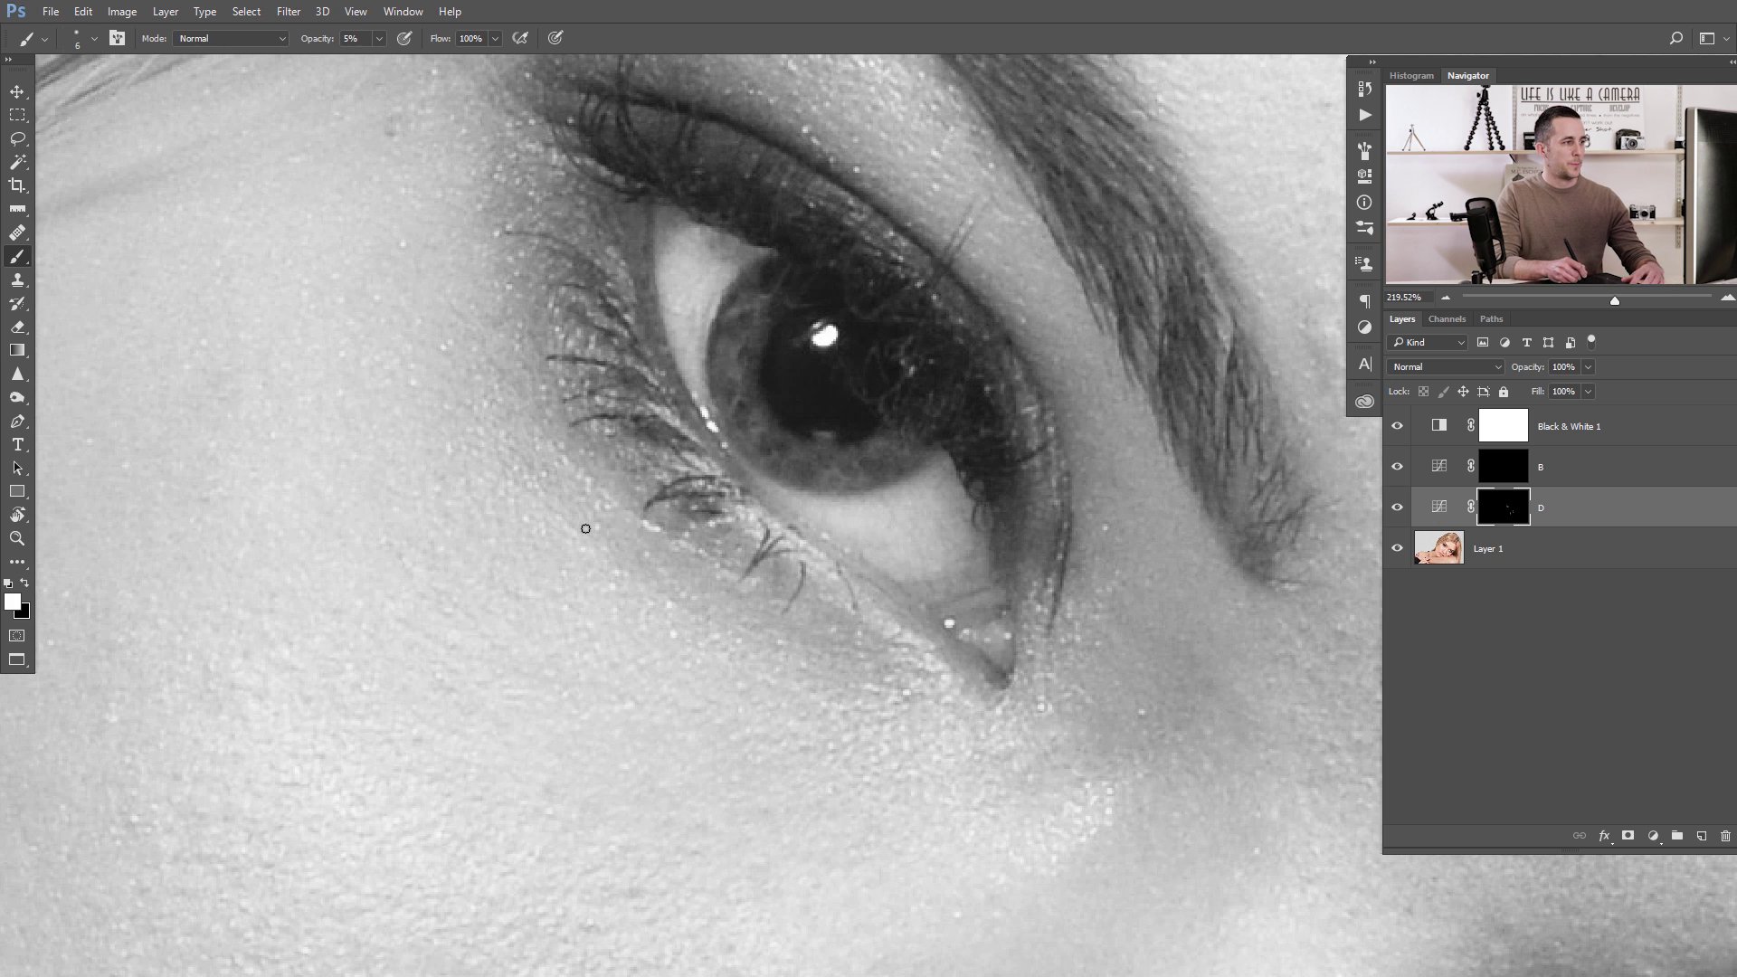
pyautogui.press('[')
pyautogui.press('[')
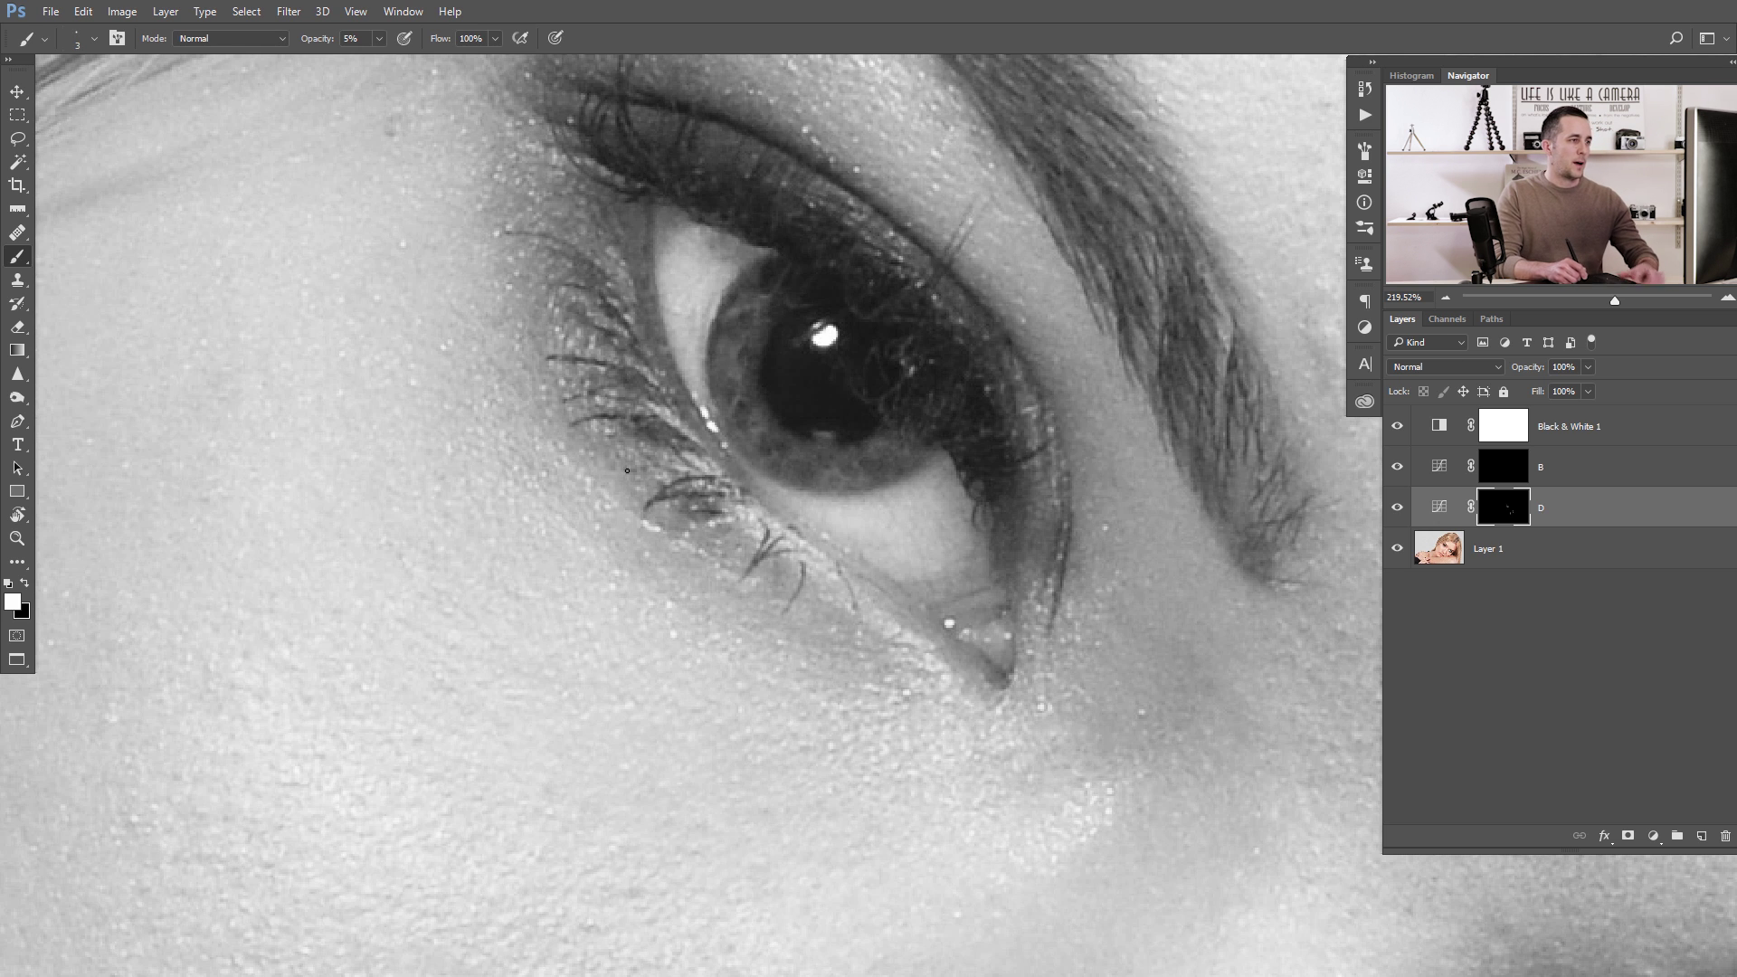
pyautogui.moveTo(824, 505); pyautogui.dragTo(733, 493)
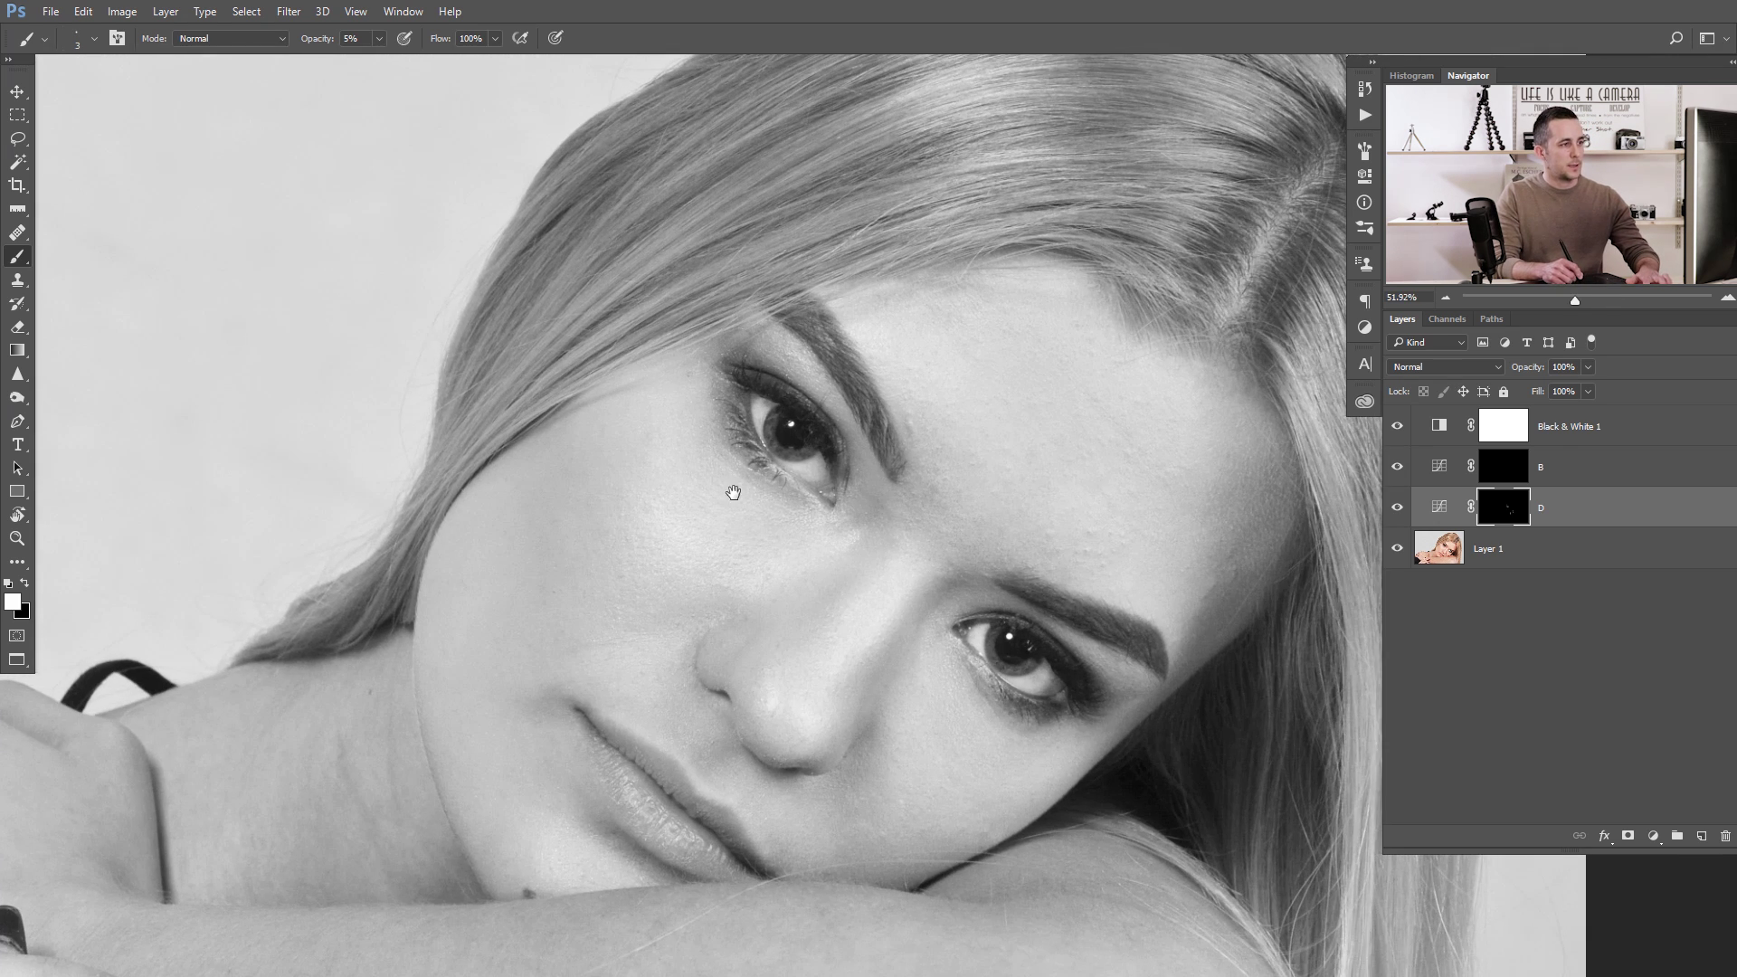
# Step: Zoom to the lips and lighten around the mouth with 3% white strokes on D's mask, brush 15–40
pyautogui.scroll(3, 733, 497)
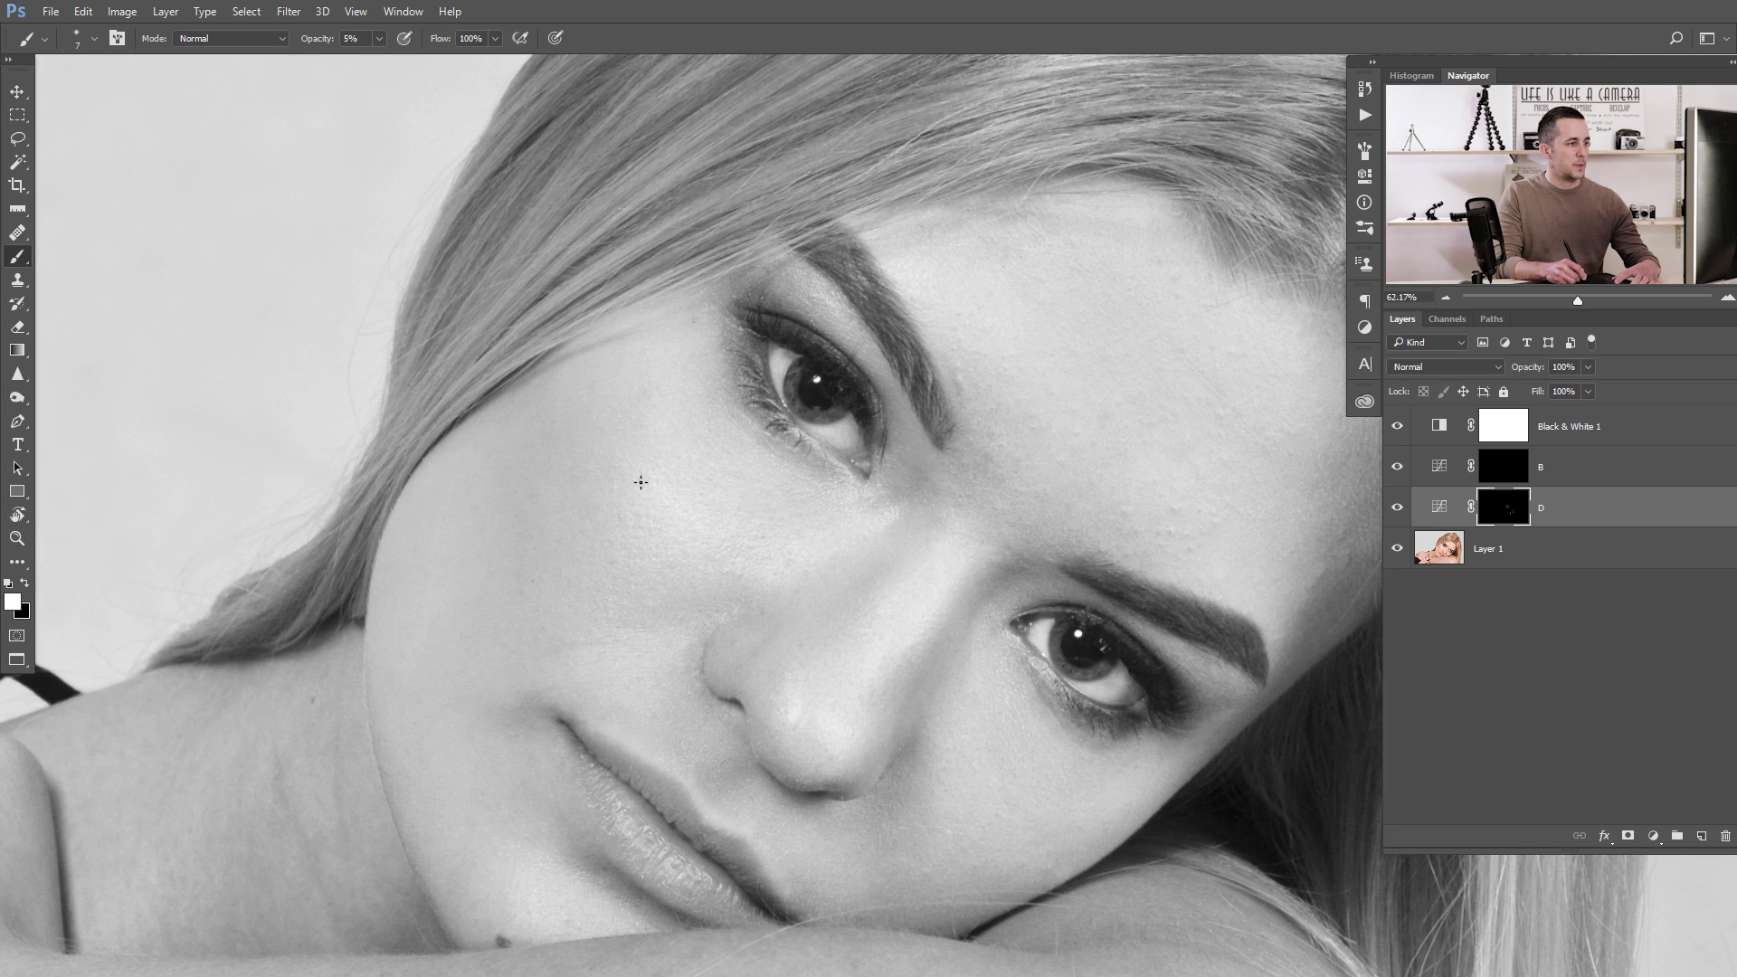
pyautogui.moveTo(523, 714); pyautogui.dragTo(629, 490)
pyautogui.scroll(3, 634, 497)
pyautogui.press(']')
pyautogui.press(']')
pyautogui.press(']')
pyautogui.press(']')
pyautogui.press('[')
pyautogui.press('[')
pyautogui.press('[')
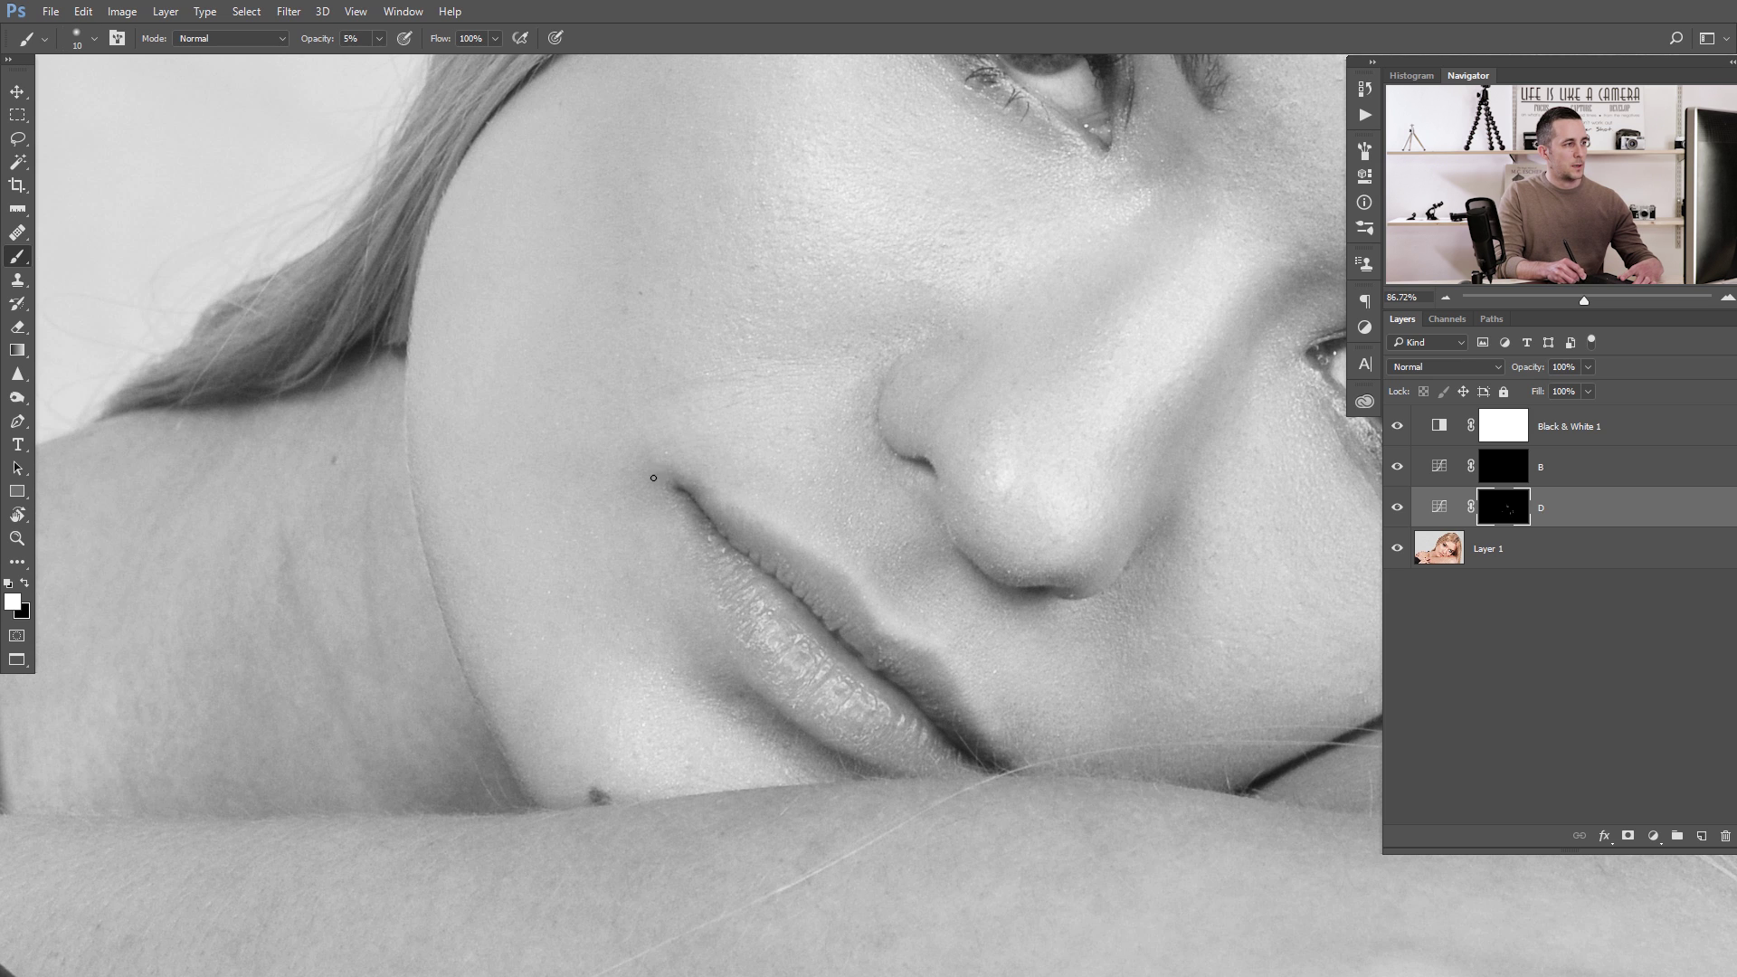
pyautogui.press(']')
pyautogui.press(']')
pyautogui.press(']')
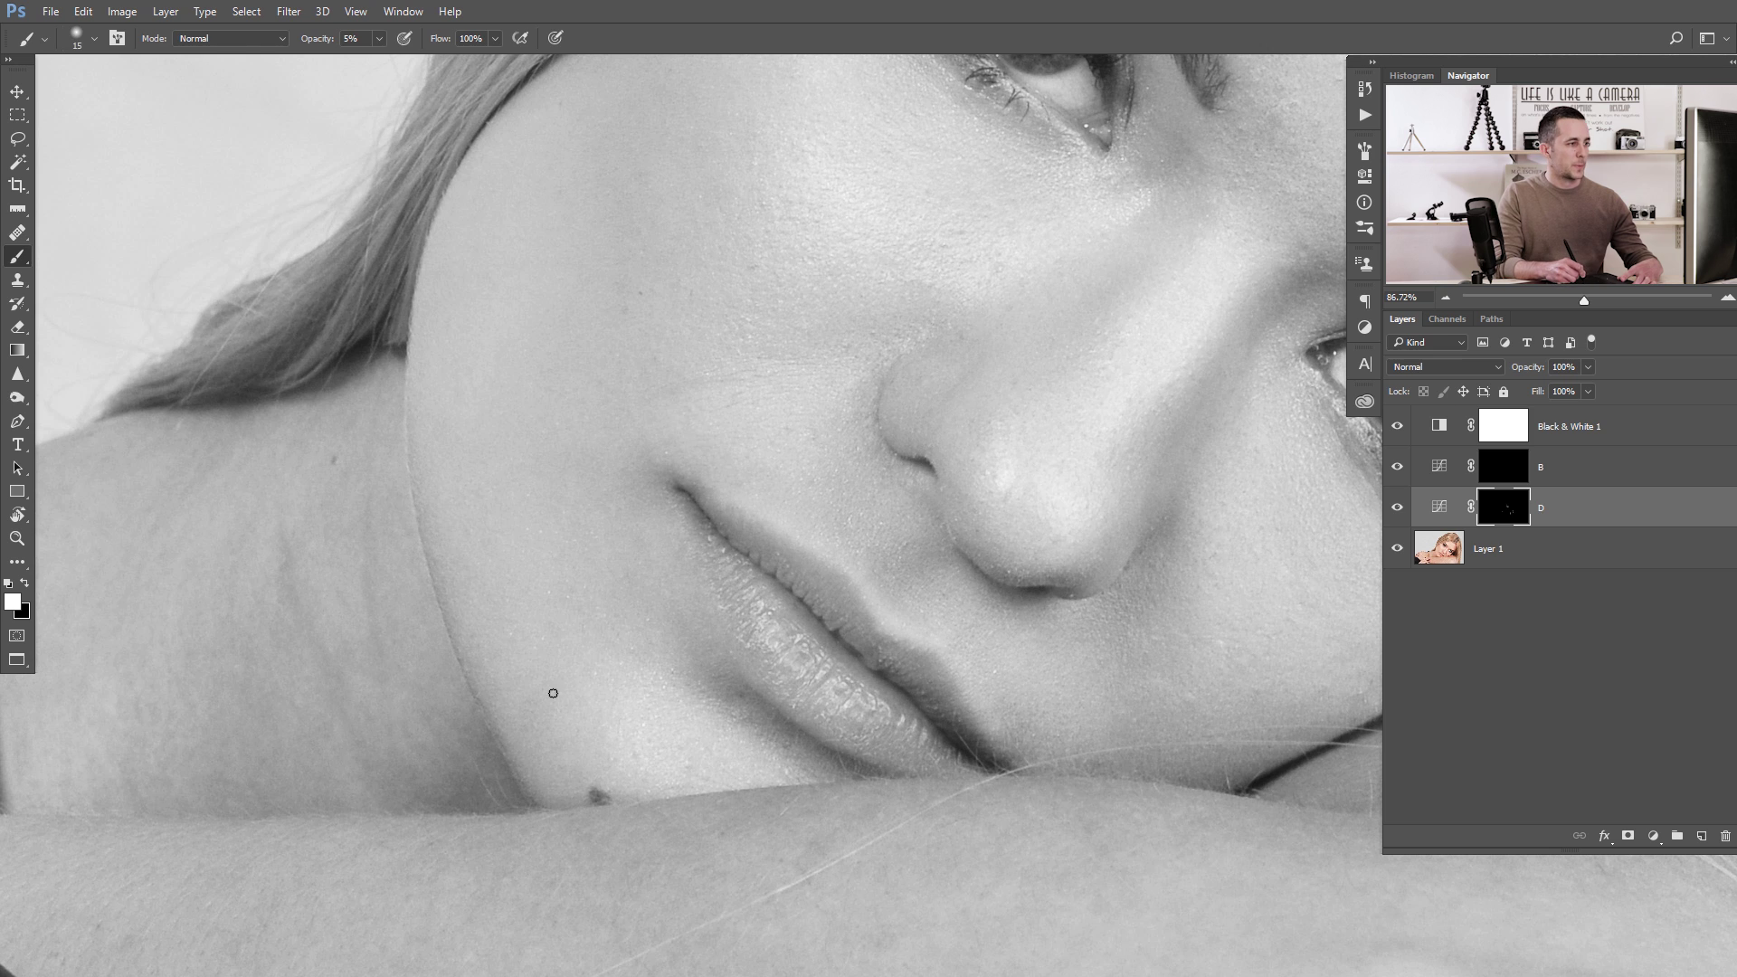
pyautogui.press('0')
pyautogui.press('3')
pyautogui.press(']')
pyautogui.press(']')
pyautogui.press(']')
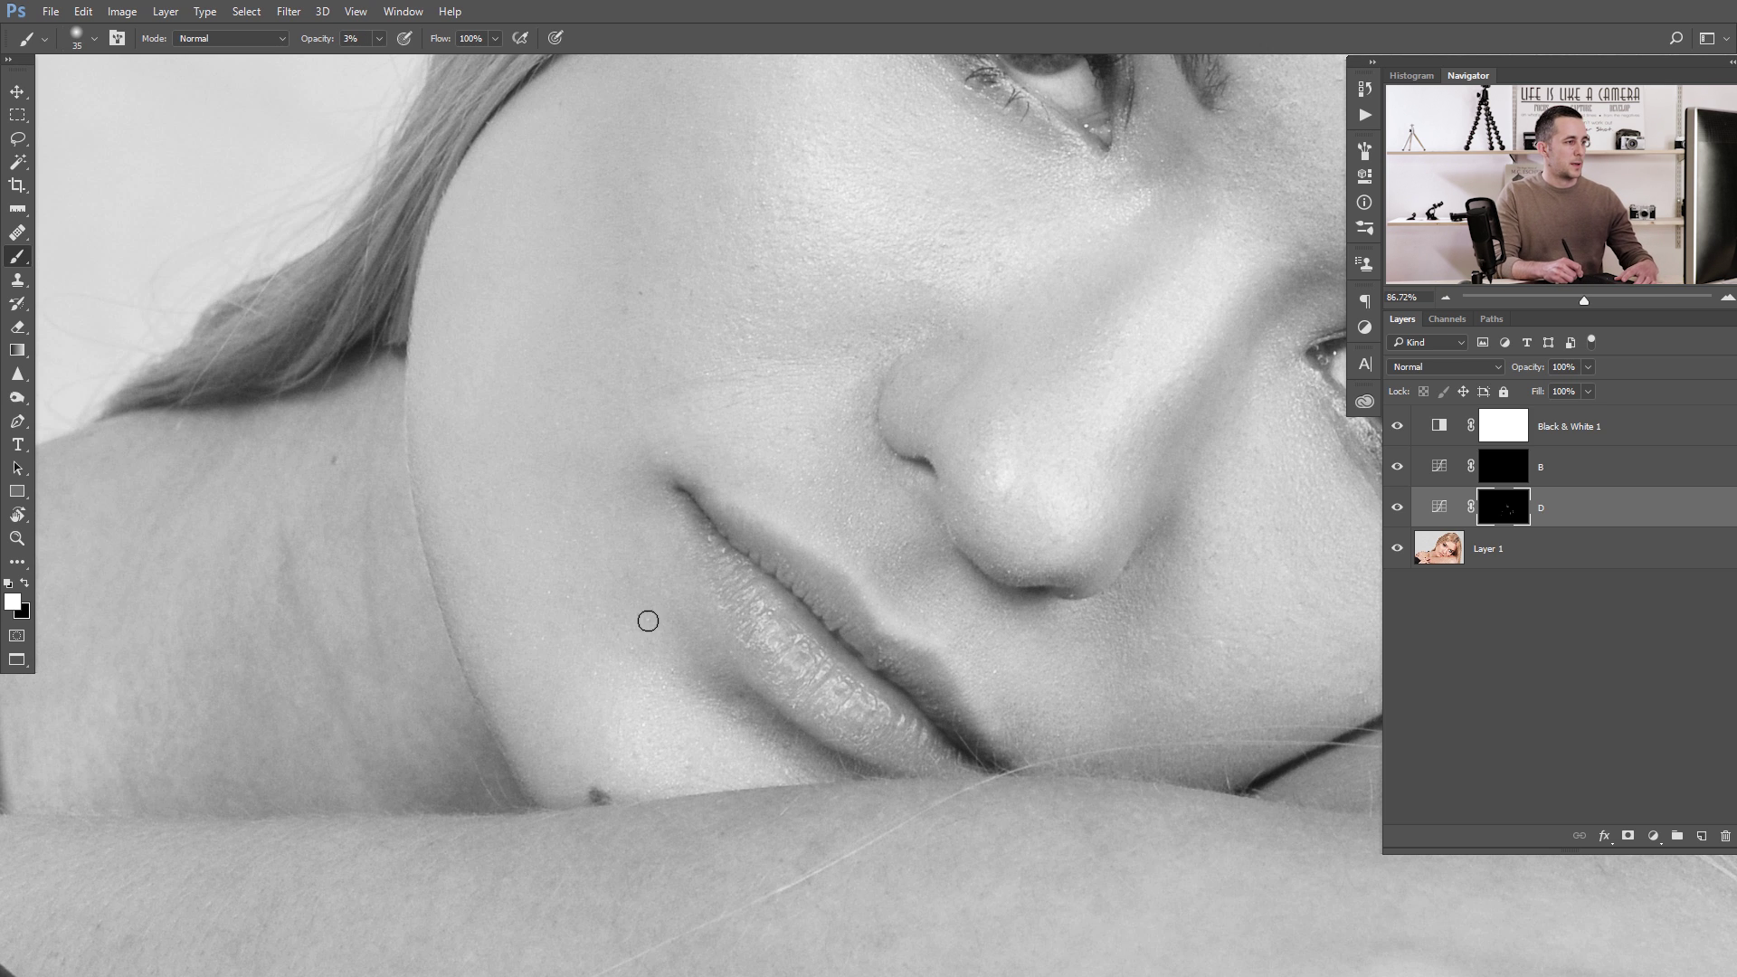
pyautogui.press('[')
pyautogui.press('[')
pyautogui.press('[')
pyautogui.press('[')
pyautogui.press('[')
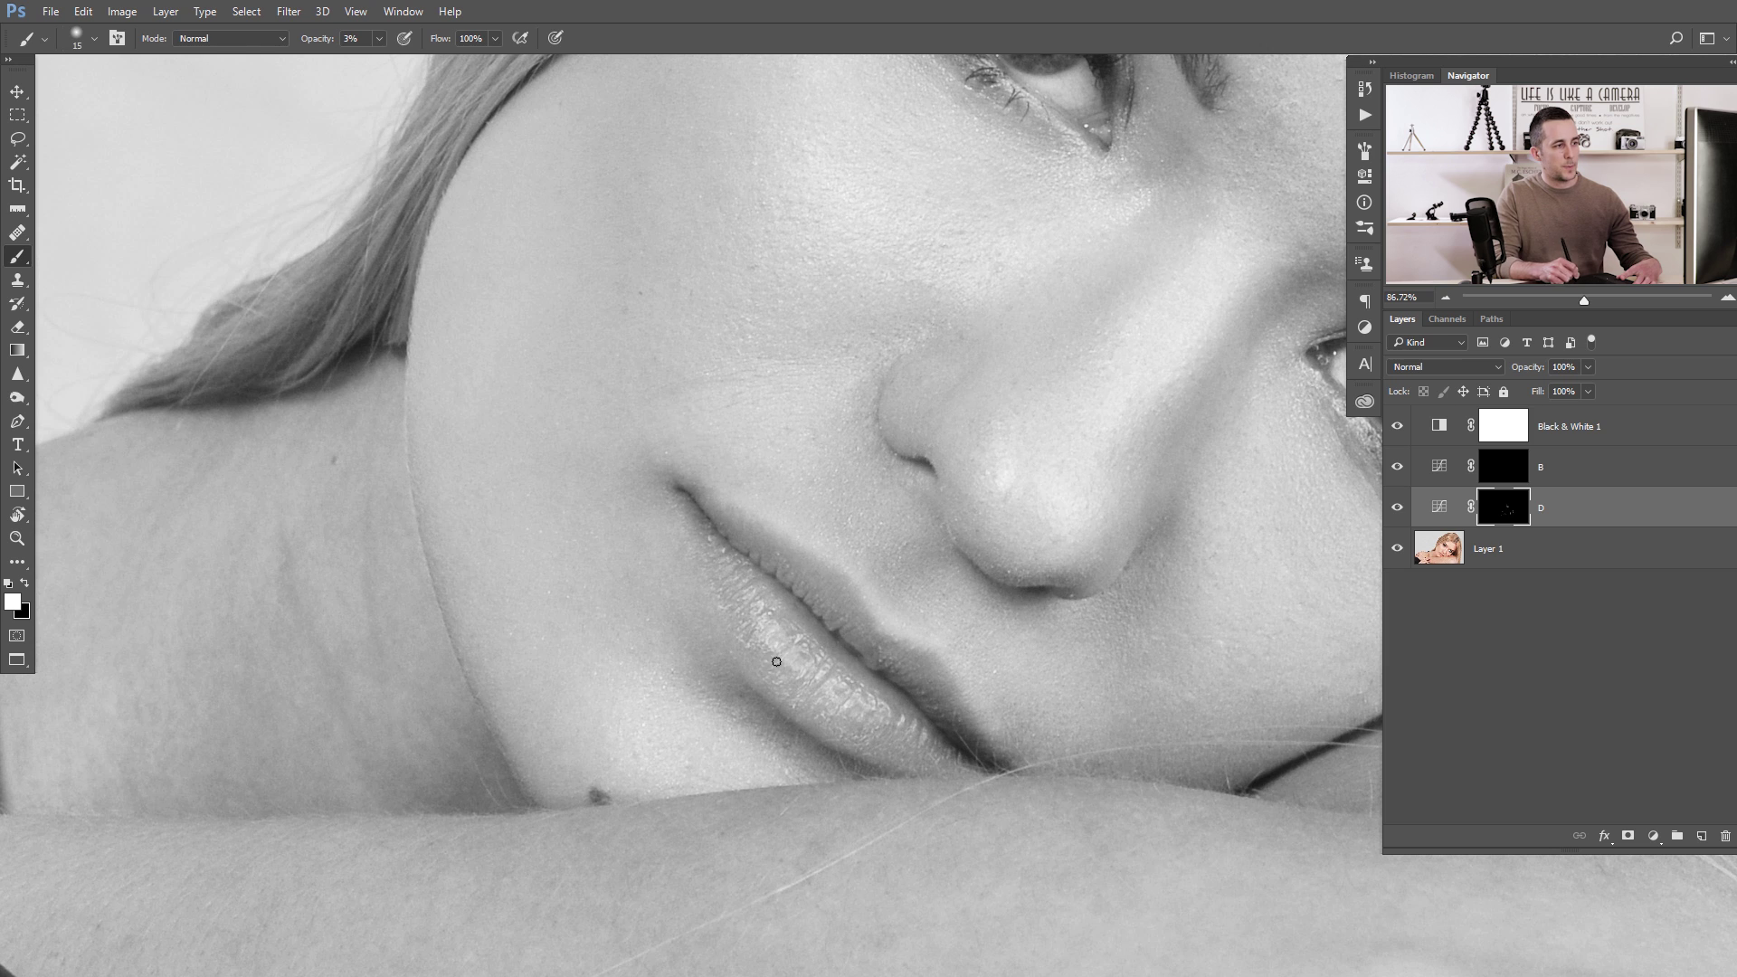
# Step: Shade the lips and mouth corner with faint 3% strokes on layer B's mask, brush 20–35
pyautogui.click(1510, 474)
pyautogui.press(']')
pyautogui.press(']')
pyautogui.press(']')
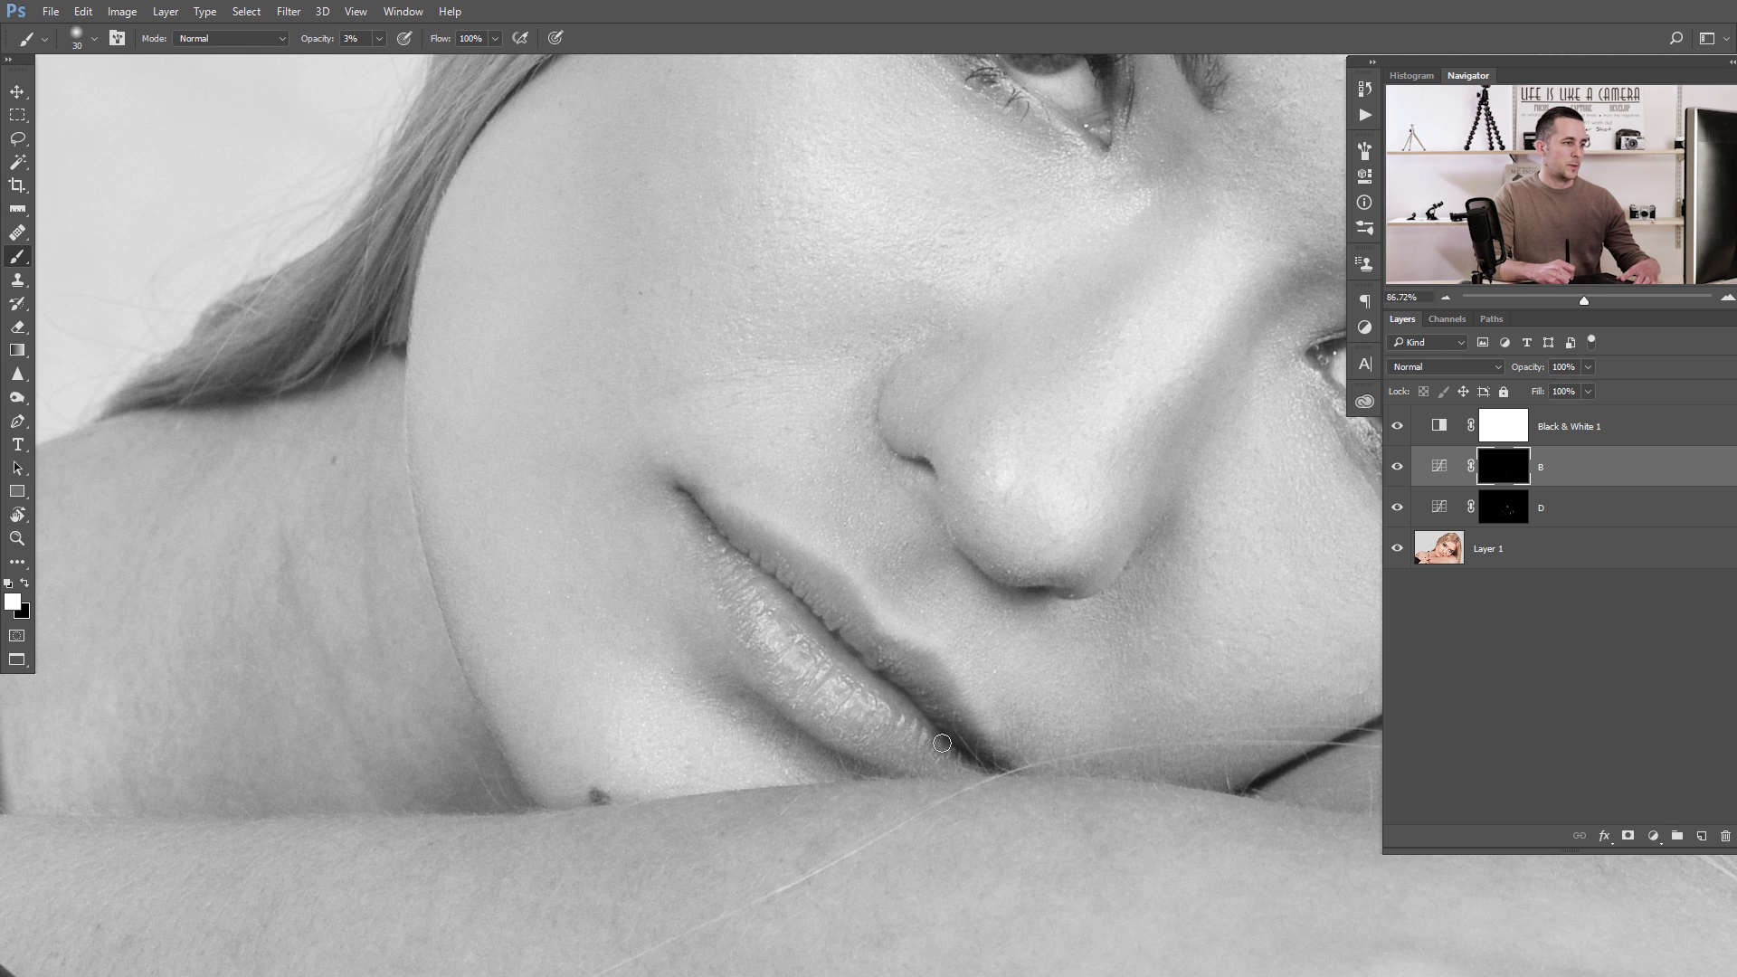
pyautogui.press('[')
pyautogui.press('[')
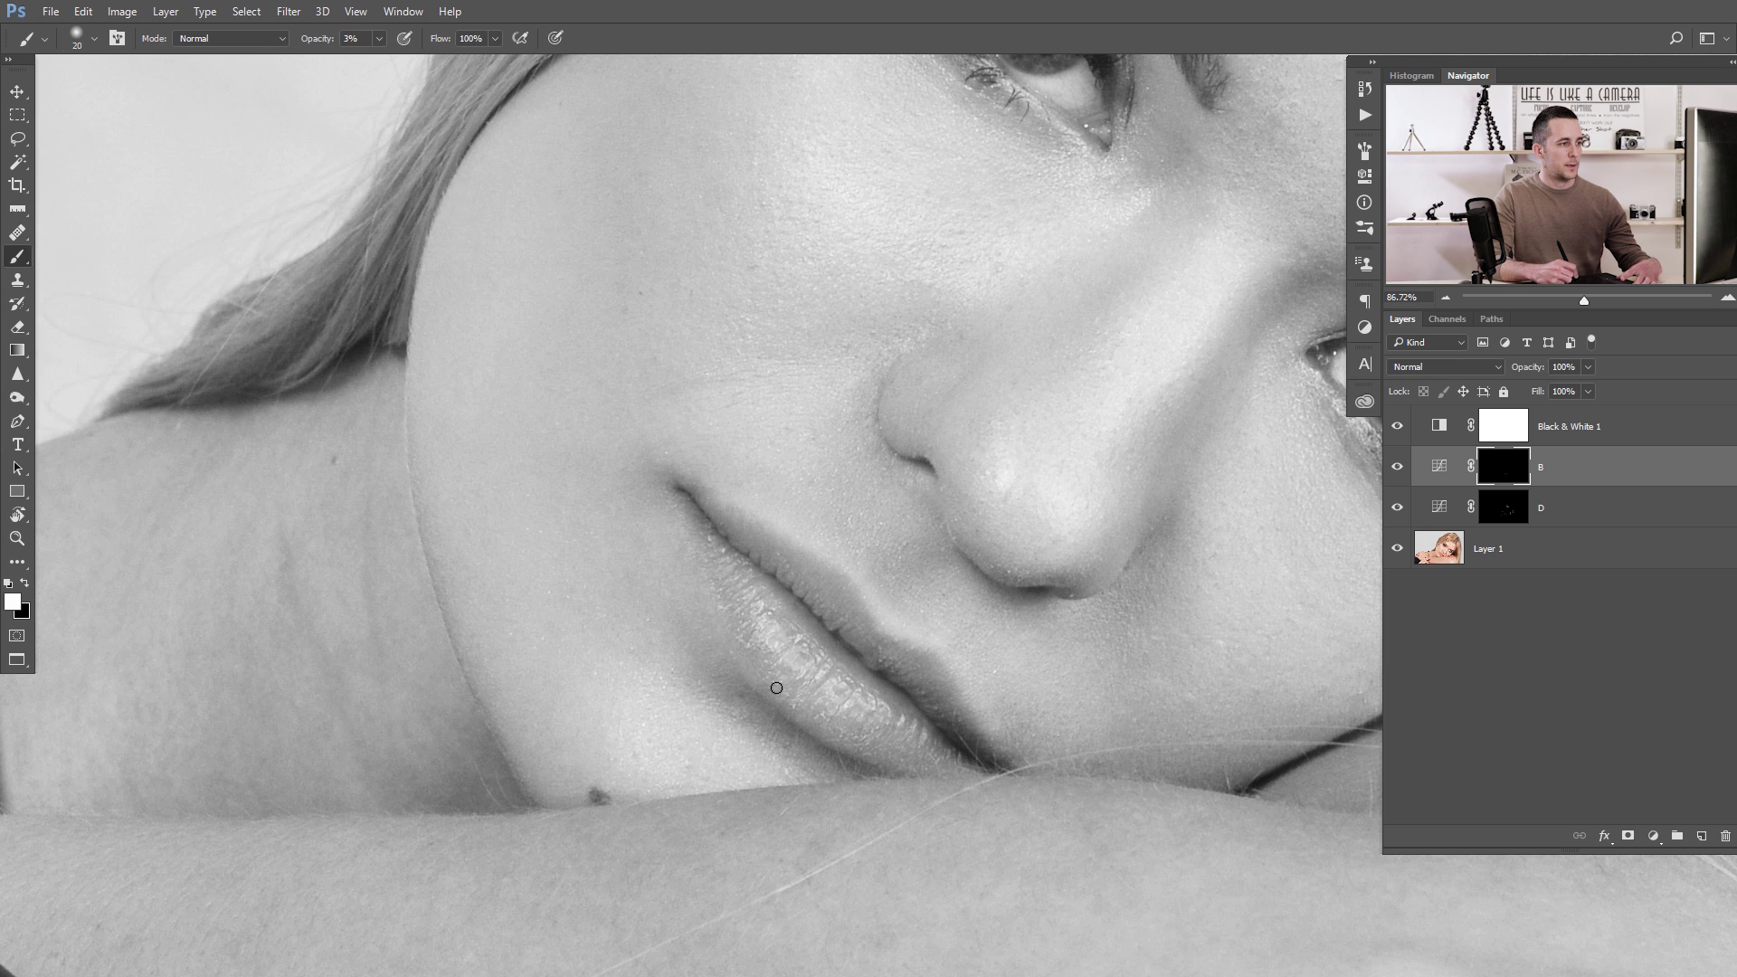
pyautogui.press(']')
pyautogui.press(']')
pyautogui.press(']')
pyautogui.press('[')
pyautogui.press('[')
pyautogui.press('[')
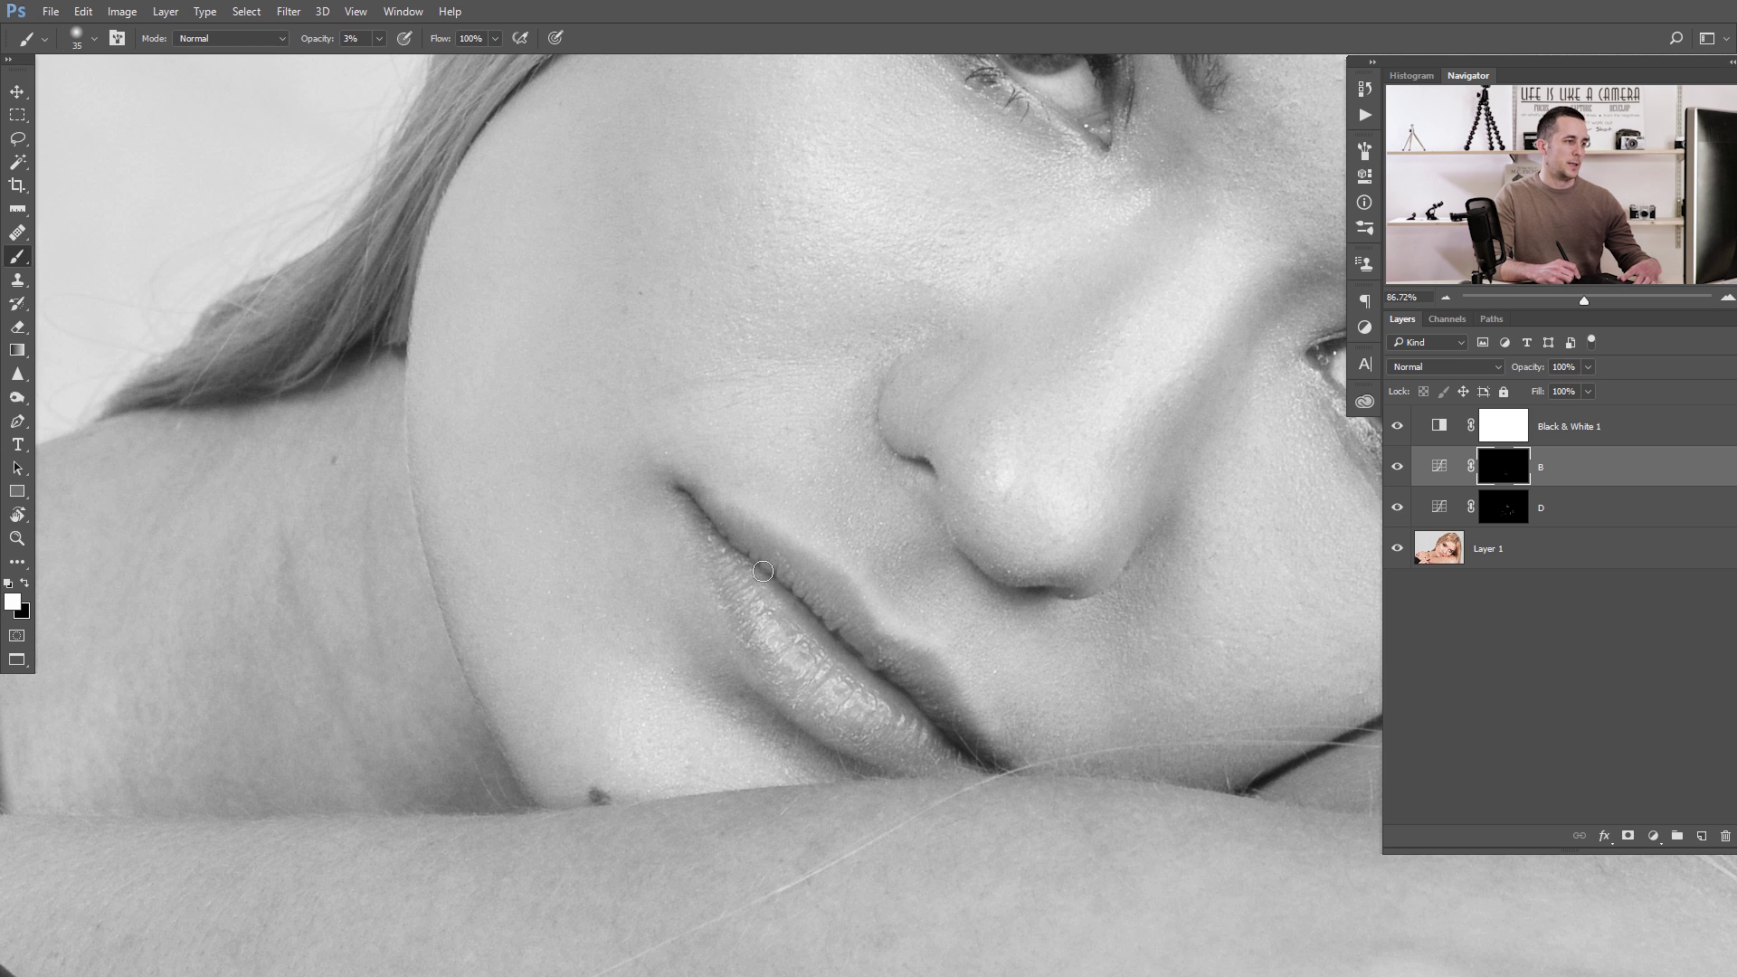
# Step: Return to D's mask and lighten along the lips with small detail brush sizes
pyautogui.click(1503, 508)
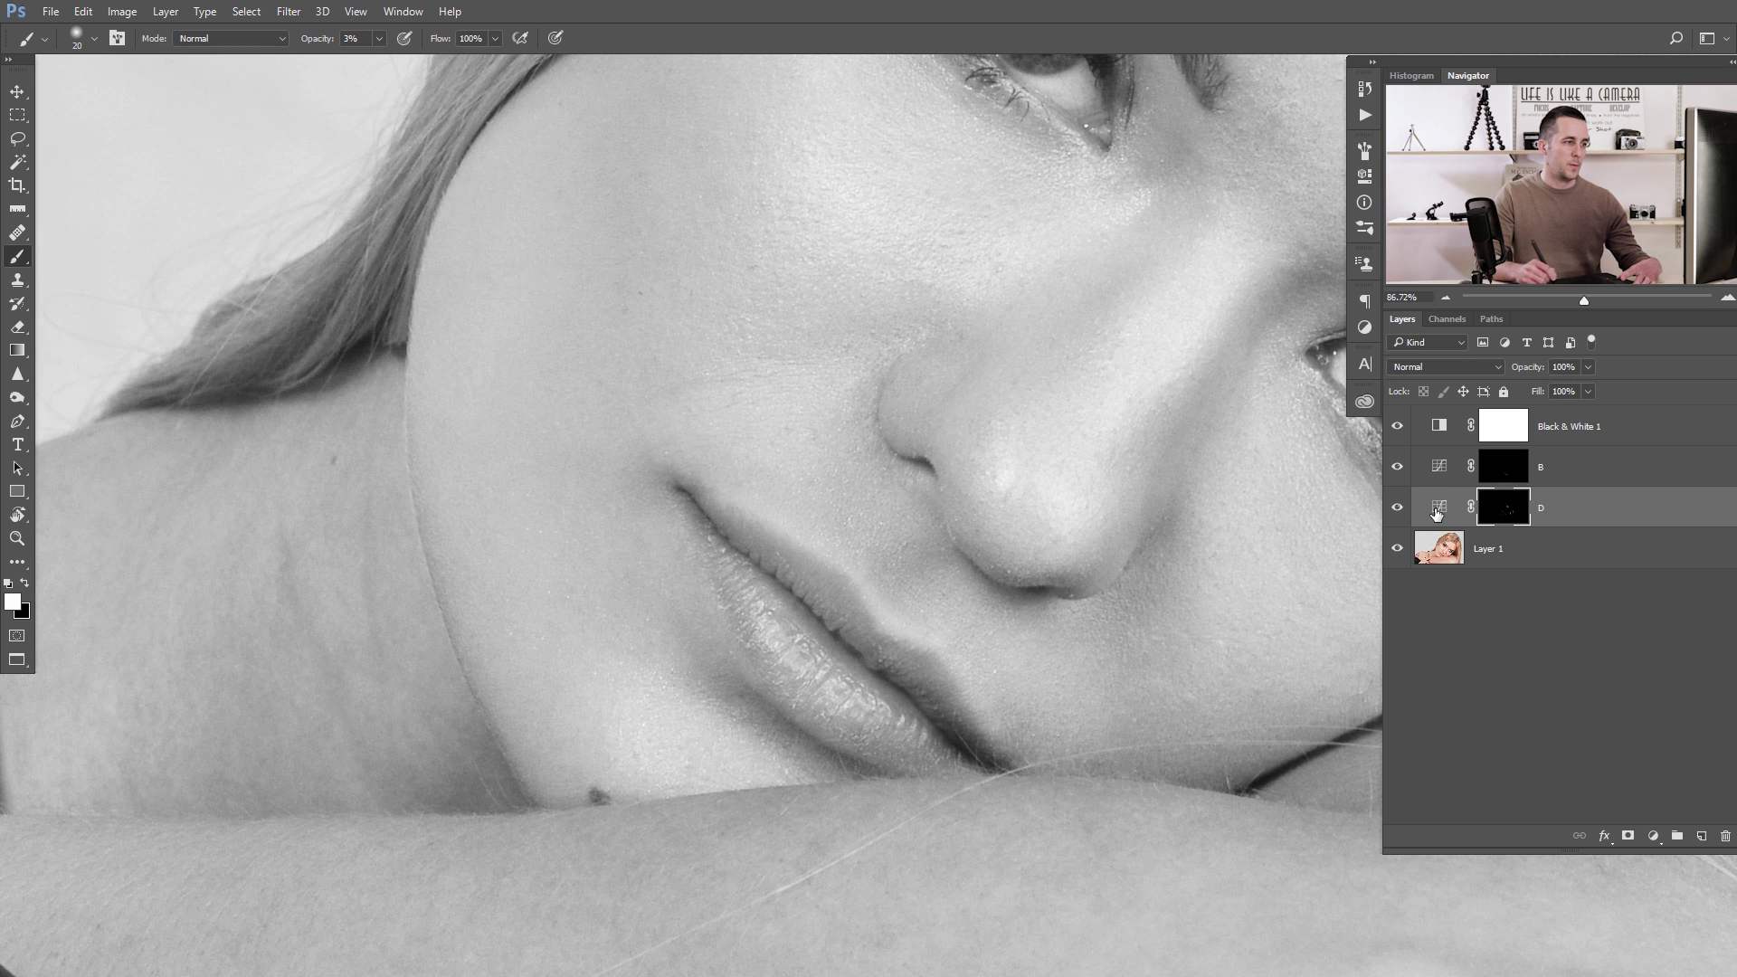
pyautogui.press(']')
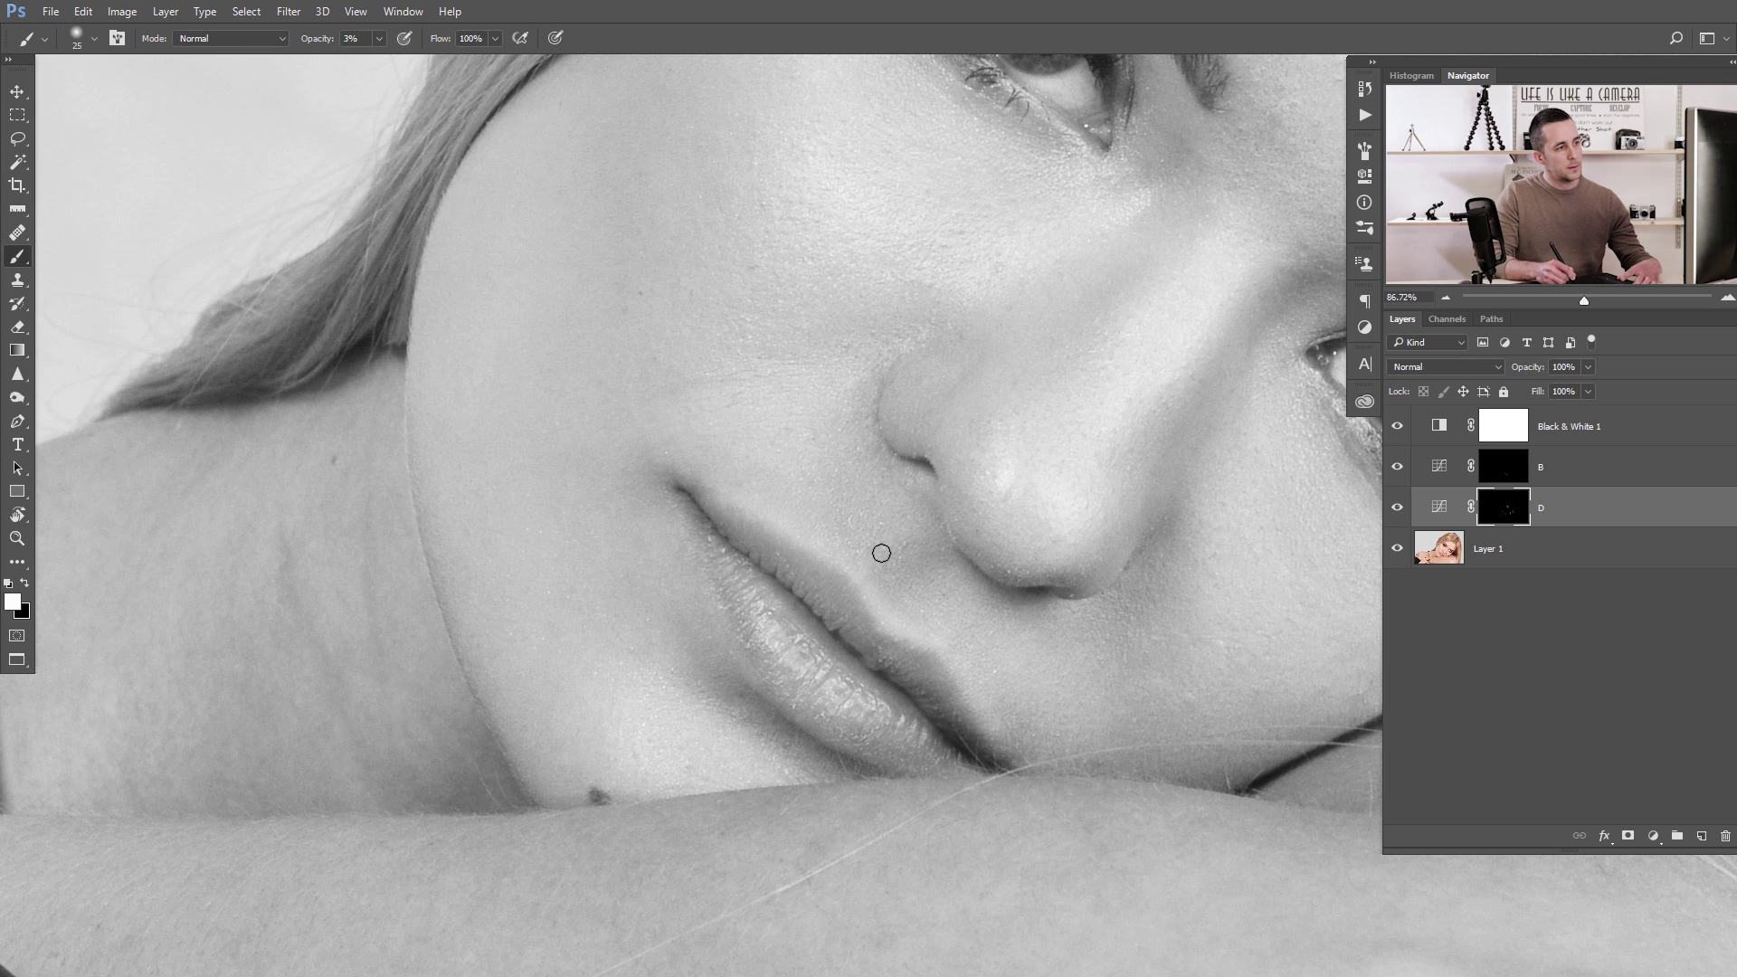
pyautogui.press('[')
pyautogui.press('[')
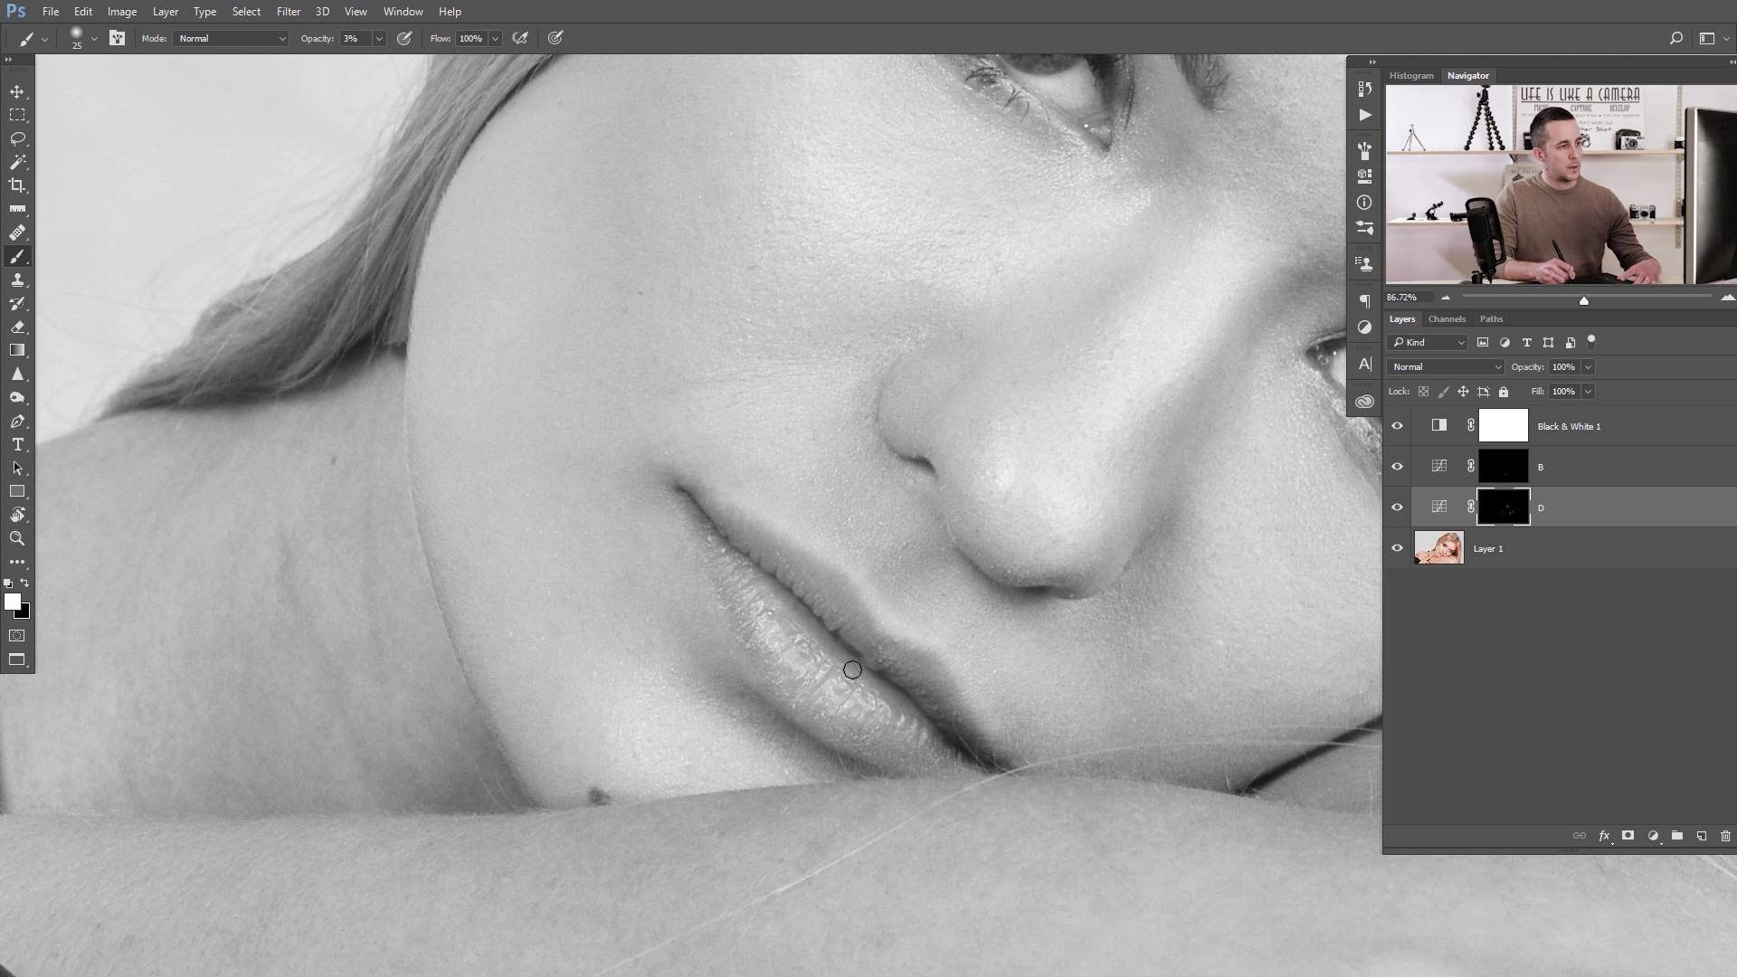
pyautogui.press(']')
pyautogui.press(']')
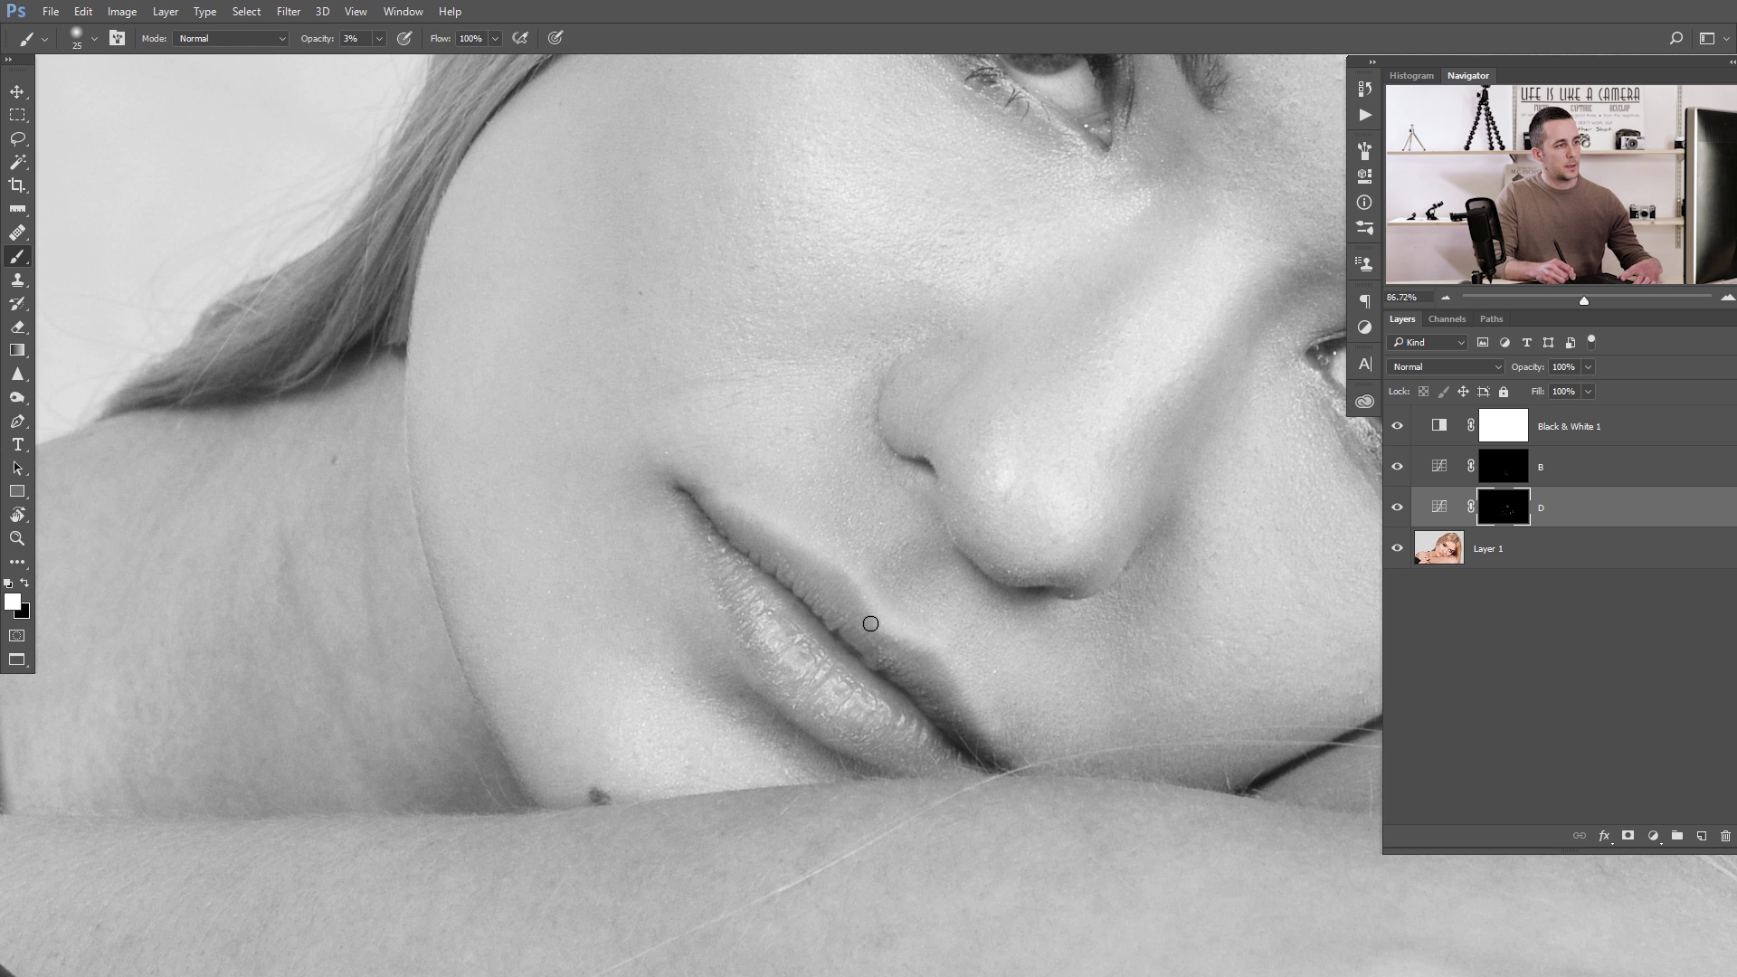
# Step: Fit the photo on screen and toggle curves layers B and D off and on to compare
pyautogui.hotkey('ctrl', '0')
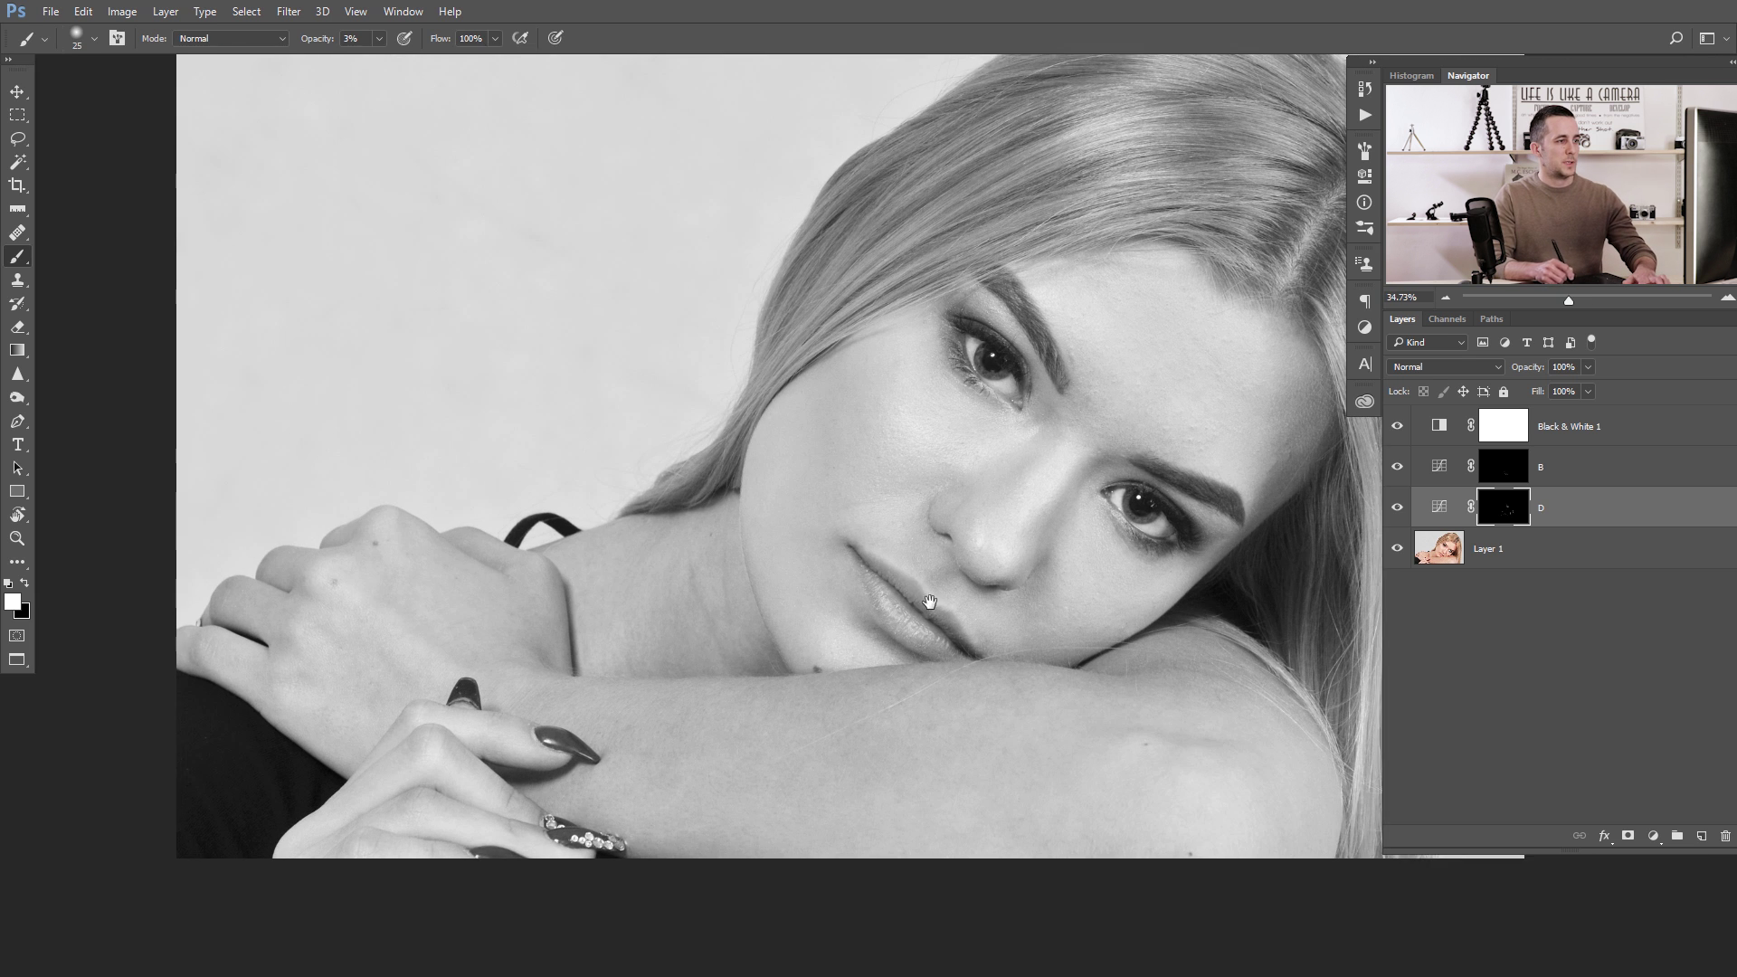
pyautogui.moveTo(1398, 465); pyautogui.dragTo(1398, 508)
pyautogui.click(1397, 508)
pyautogui.click(1398, 466)
pyautogui.moveTo(1039, 460)
pyautogui.mouseDown()
pyautogui.moveTo(950, 455)
pyautogui.moveTo(1033, 456)
pyautogui.mouseUp()
# Step: Zoom close on the eyes and paint gentle 5%-opacity highlights on D's mask with a fine brush
pyautogui.moveTo(1033, 456)
pyautogui.mouseDown()
pyautogui.moveTo(902, 445)
pyautogui.moveTo(927, 443)
pyautogui.mouseUp()
pyautogui.press('[')
pyautogui.press('[')
pyautogui.press('[')
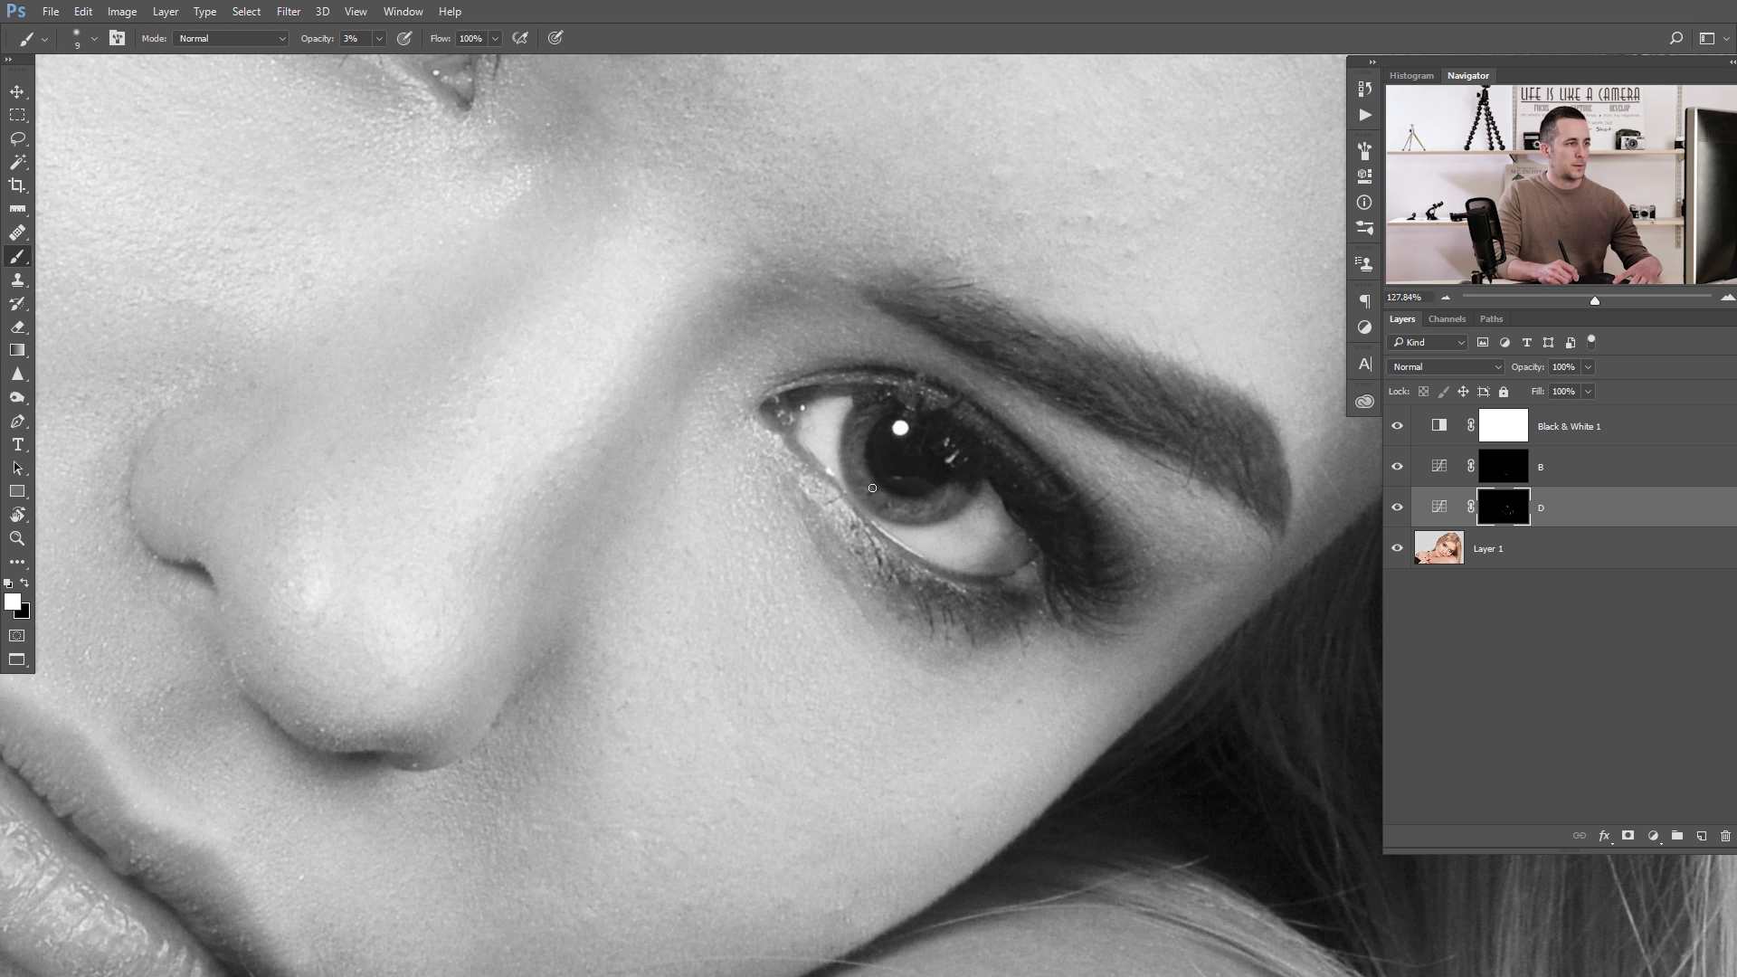
pyautogui.press(']')
pyautogui.press('0')
pyautogui.press('5')
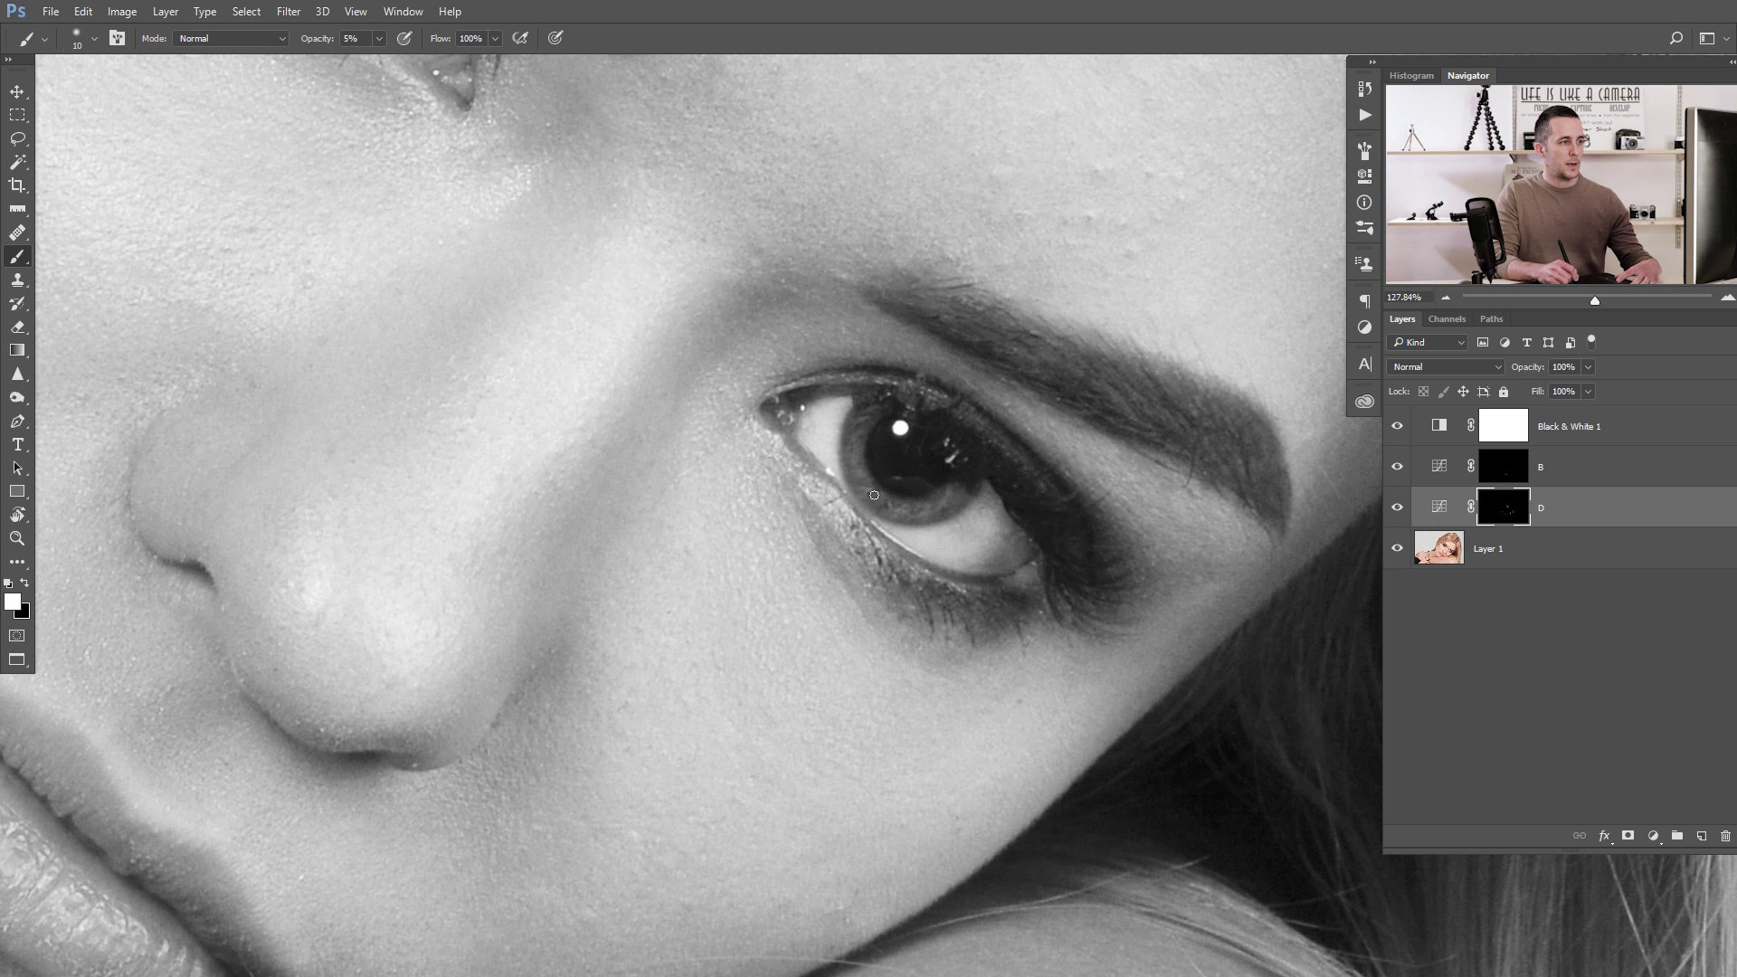
pyautogui.moveTo(546, 218); pyautogui.dragTo(605, 293)
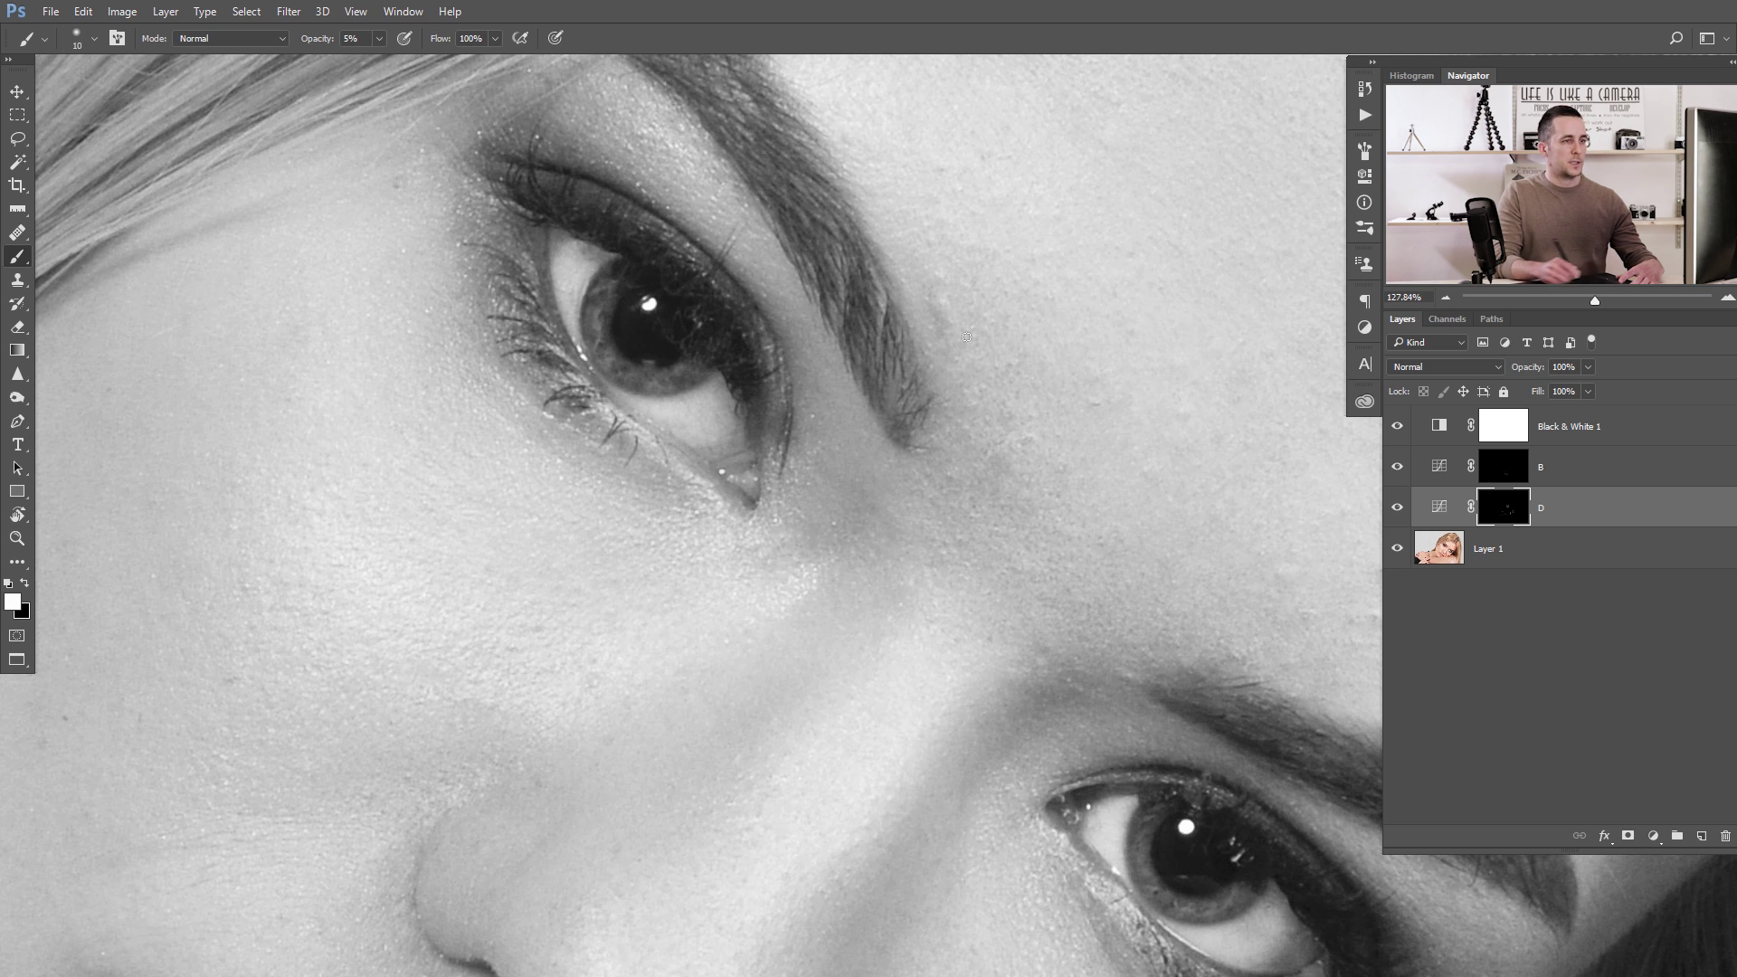
pyautogui.click(1520, 477)
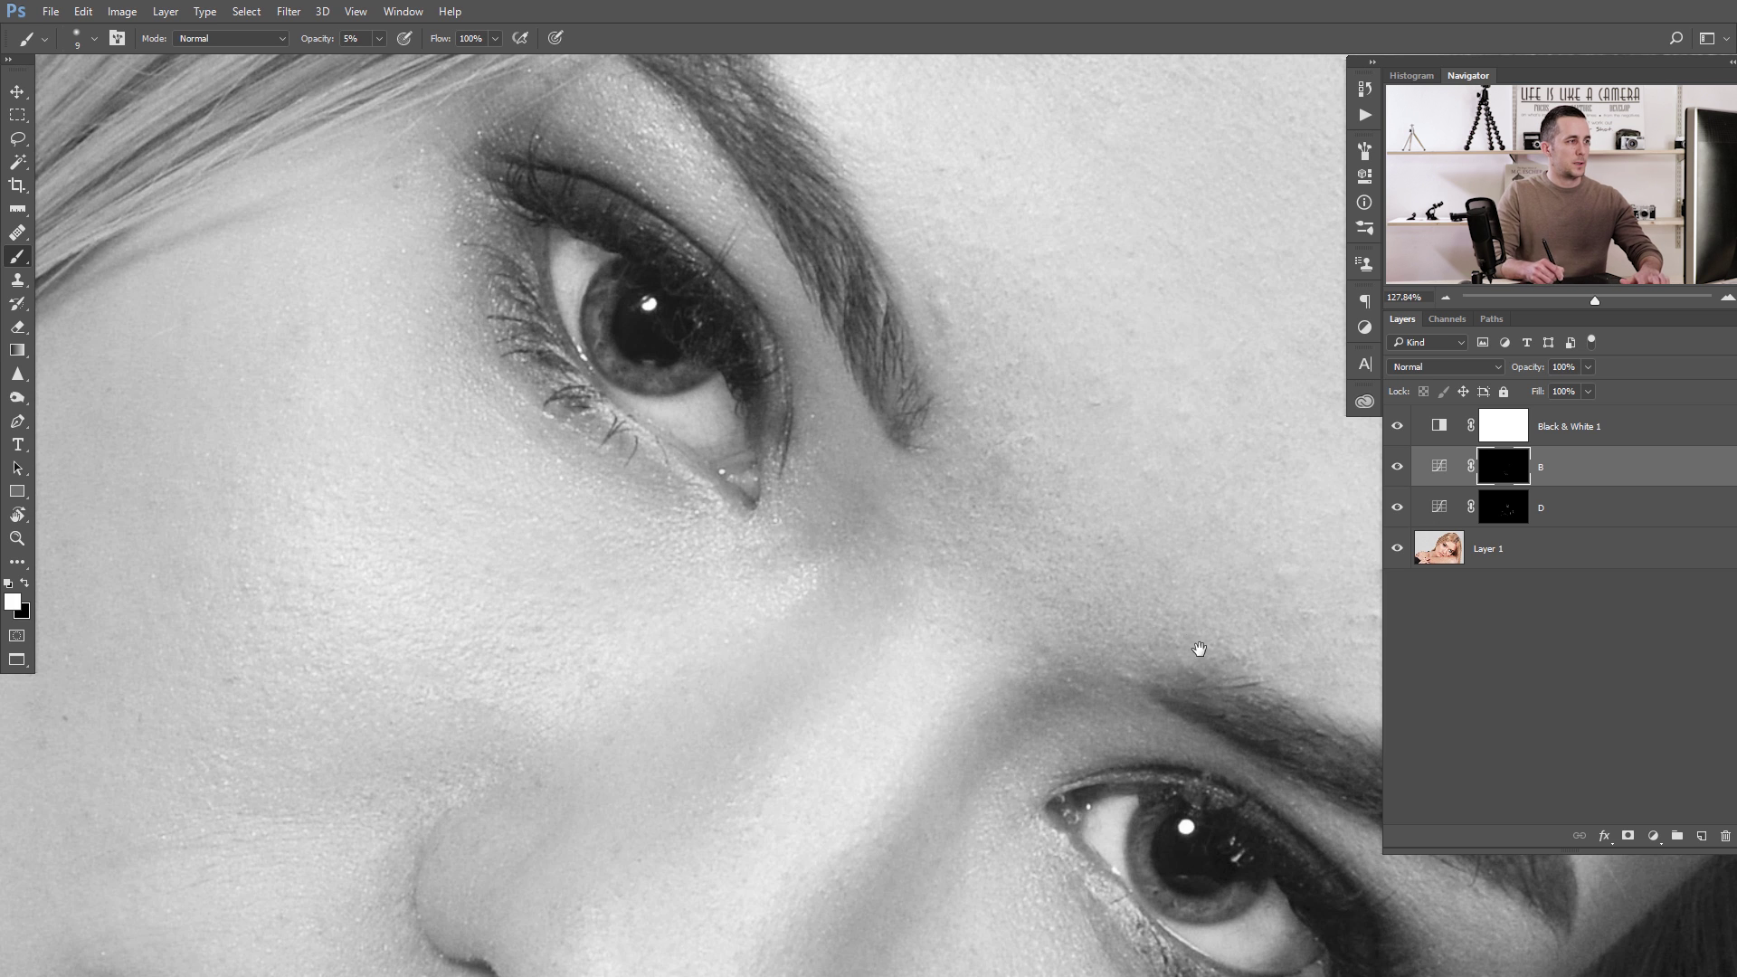
# Step: Deepen the upper eye's iris and lash line on B's mask, then lighten the face on D's mask
pyautogui.moveTo(1194, 648); pyautogui.dragTo(764, 361)
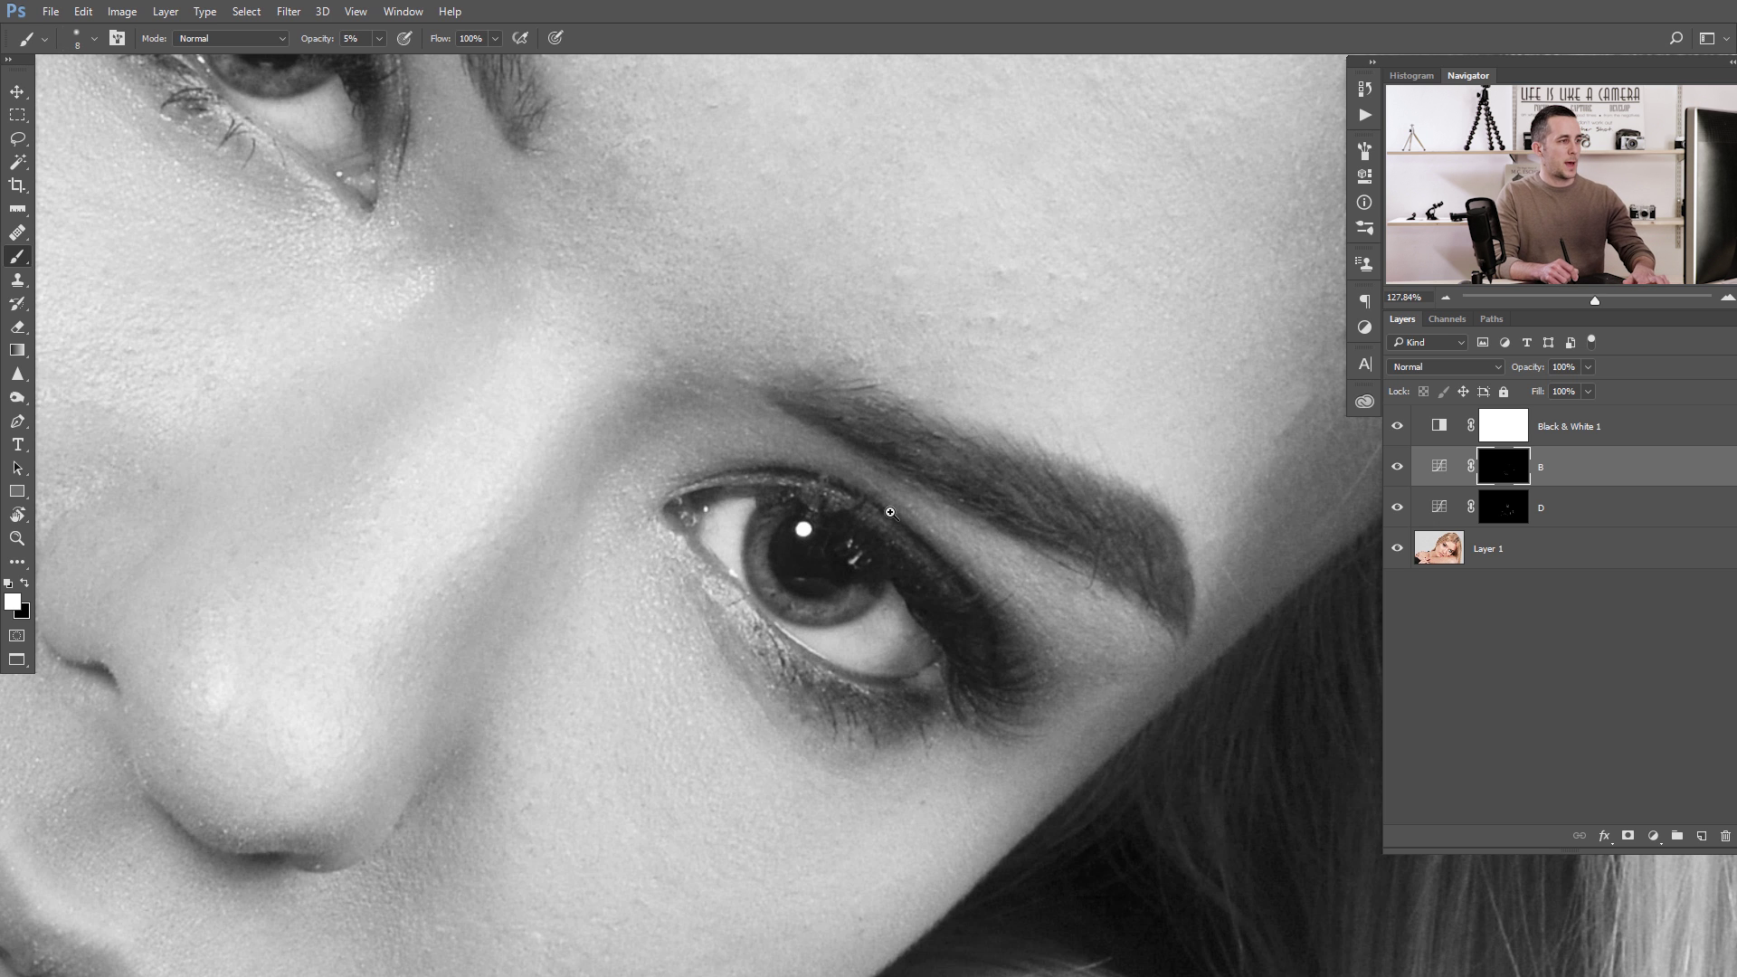
pyautogui.hotkey('ctrl', '0')
pyautogui.click(1510, 516)
pyautogui.press(']')
pyautogui.press(']')
pyautogui.press(']')
pyautogui.press(']')
pyautogui.press(']')
pyautogui.press(']')
pyautogui.press(']')
pyautogui.press(']')
pyautogui.press(']')
pyautogui.press(']')
pyautogui.press(']')
pyautogui.press('[')
pyautogui.press('[')
pyautogui.press('[')
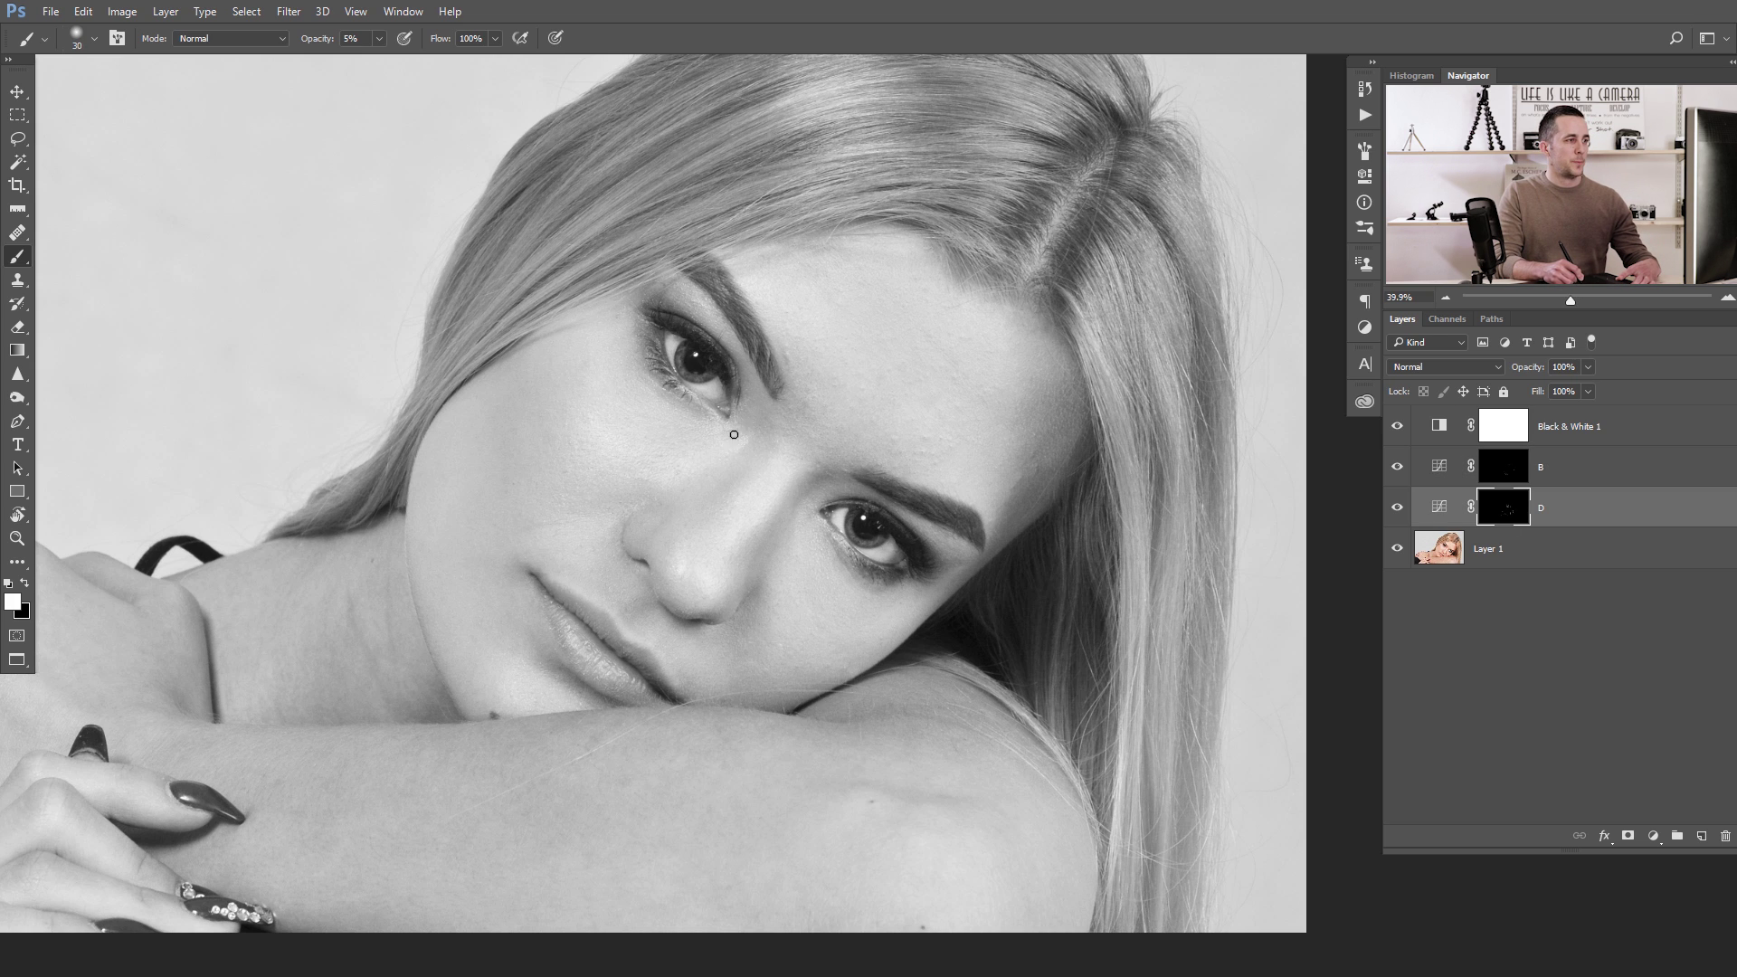
pyautogui.press(']')
pyautogui.press(']')
pyautogui.press(']')
pyautogui.press(']')
pyautogui.press(']')
pyautogui.press(']')
pyautogui.press(']')
pyautogui.press('[')
pyautogui.press('[')
pyautogui.press('[')
pyautogui.press('[')
pyautogui.press('[')
pyautogui.press('[')
pyautogui.press('[')
pyautogui.press('[')
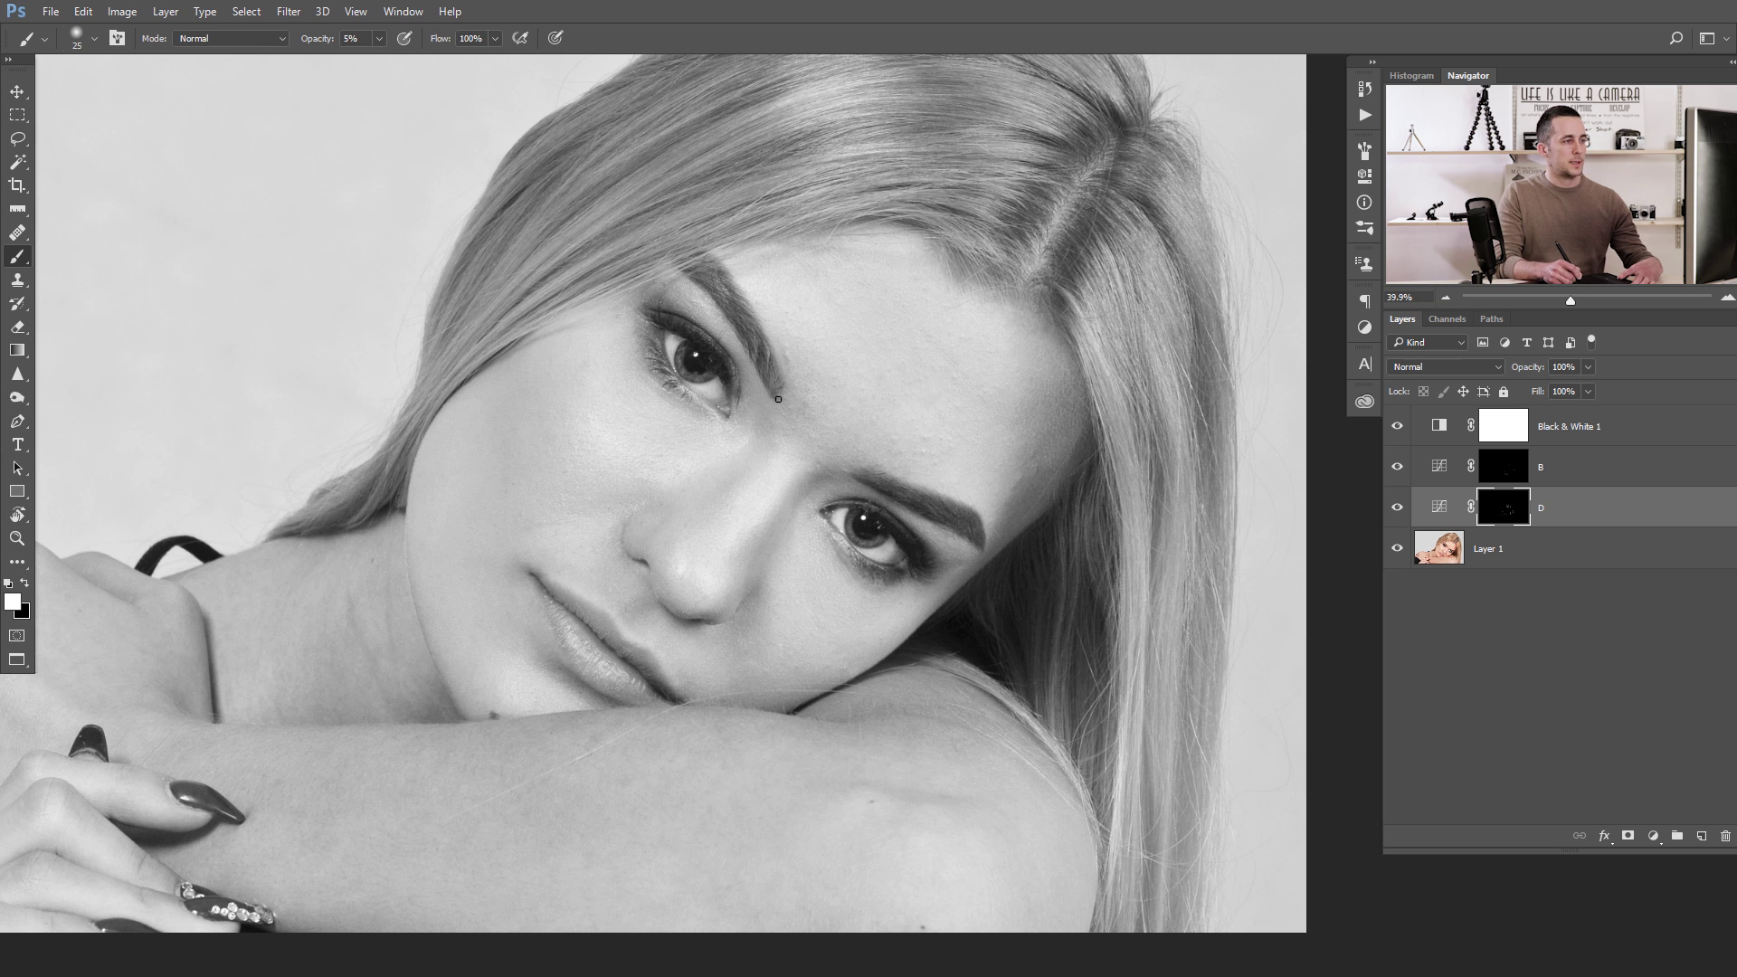
# Step: Lighten the eyebrow with a small brush on D's mask, then reselect B's mask and review the whole face
pyautogui.moveTo(781, 341); pyautogui.dragTo(866, 372)
pyautogui.press('[')
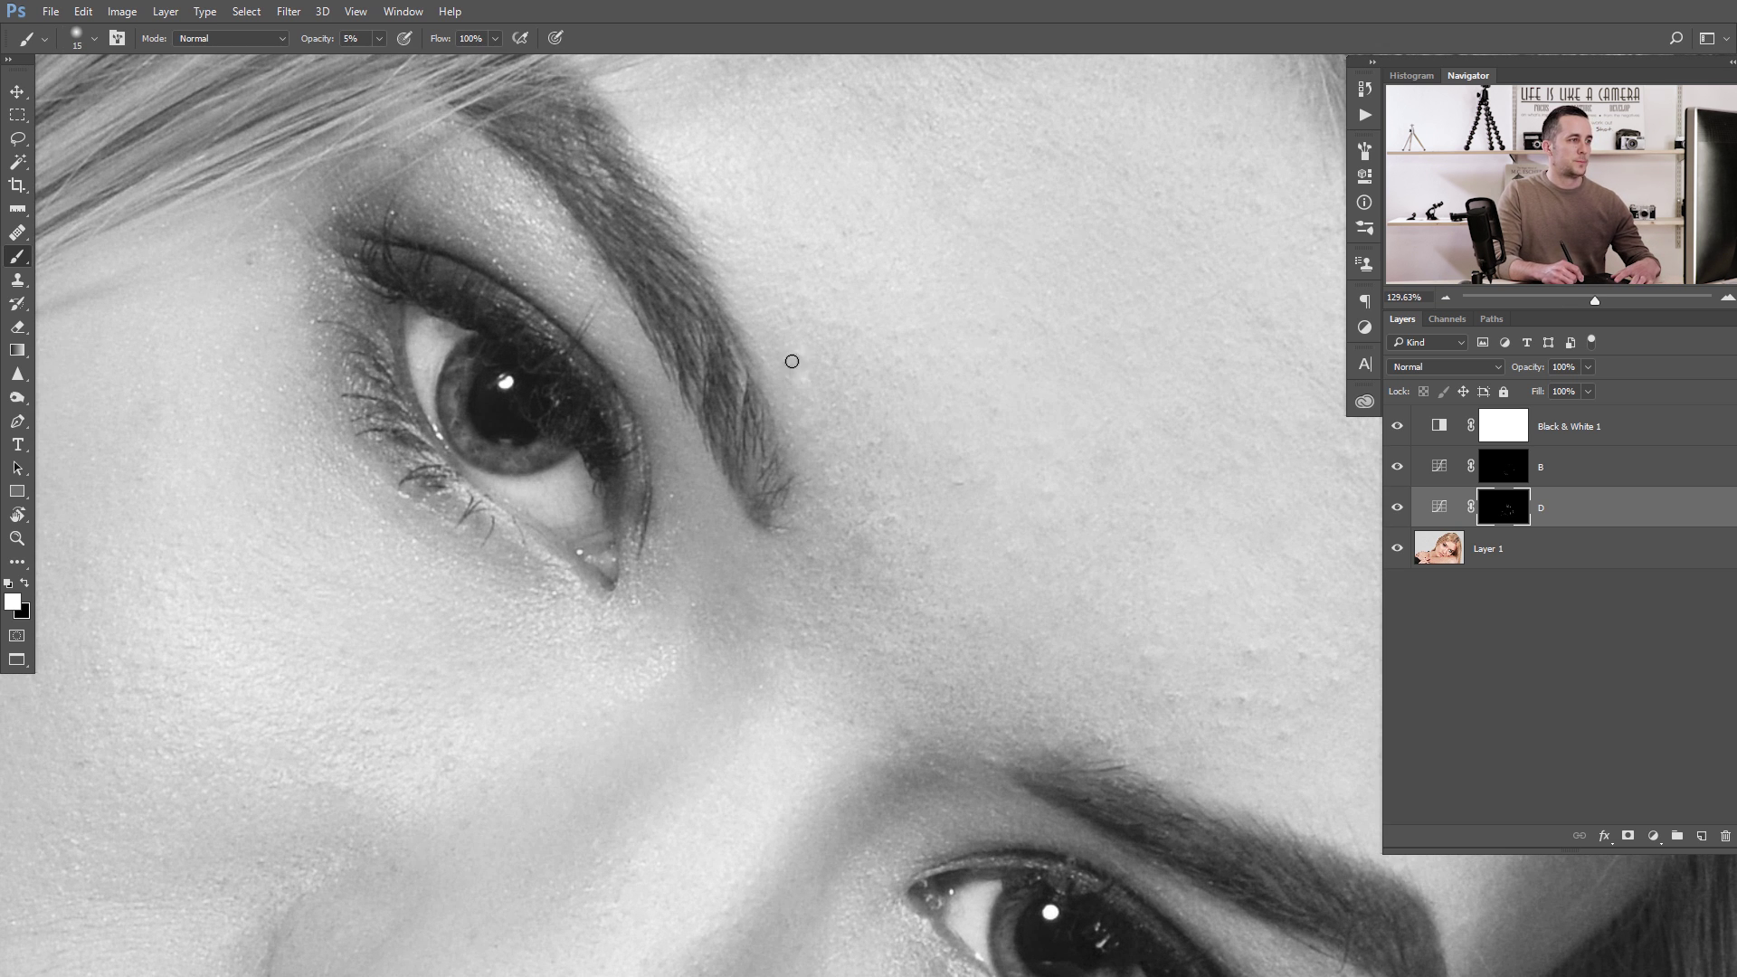
pyautogui.press('[')
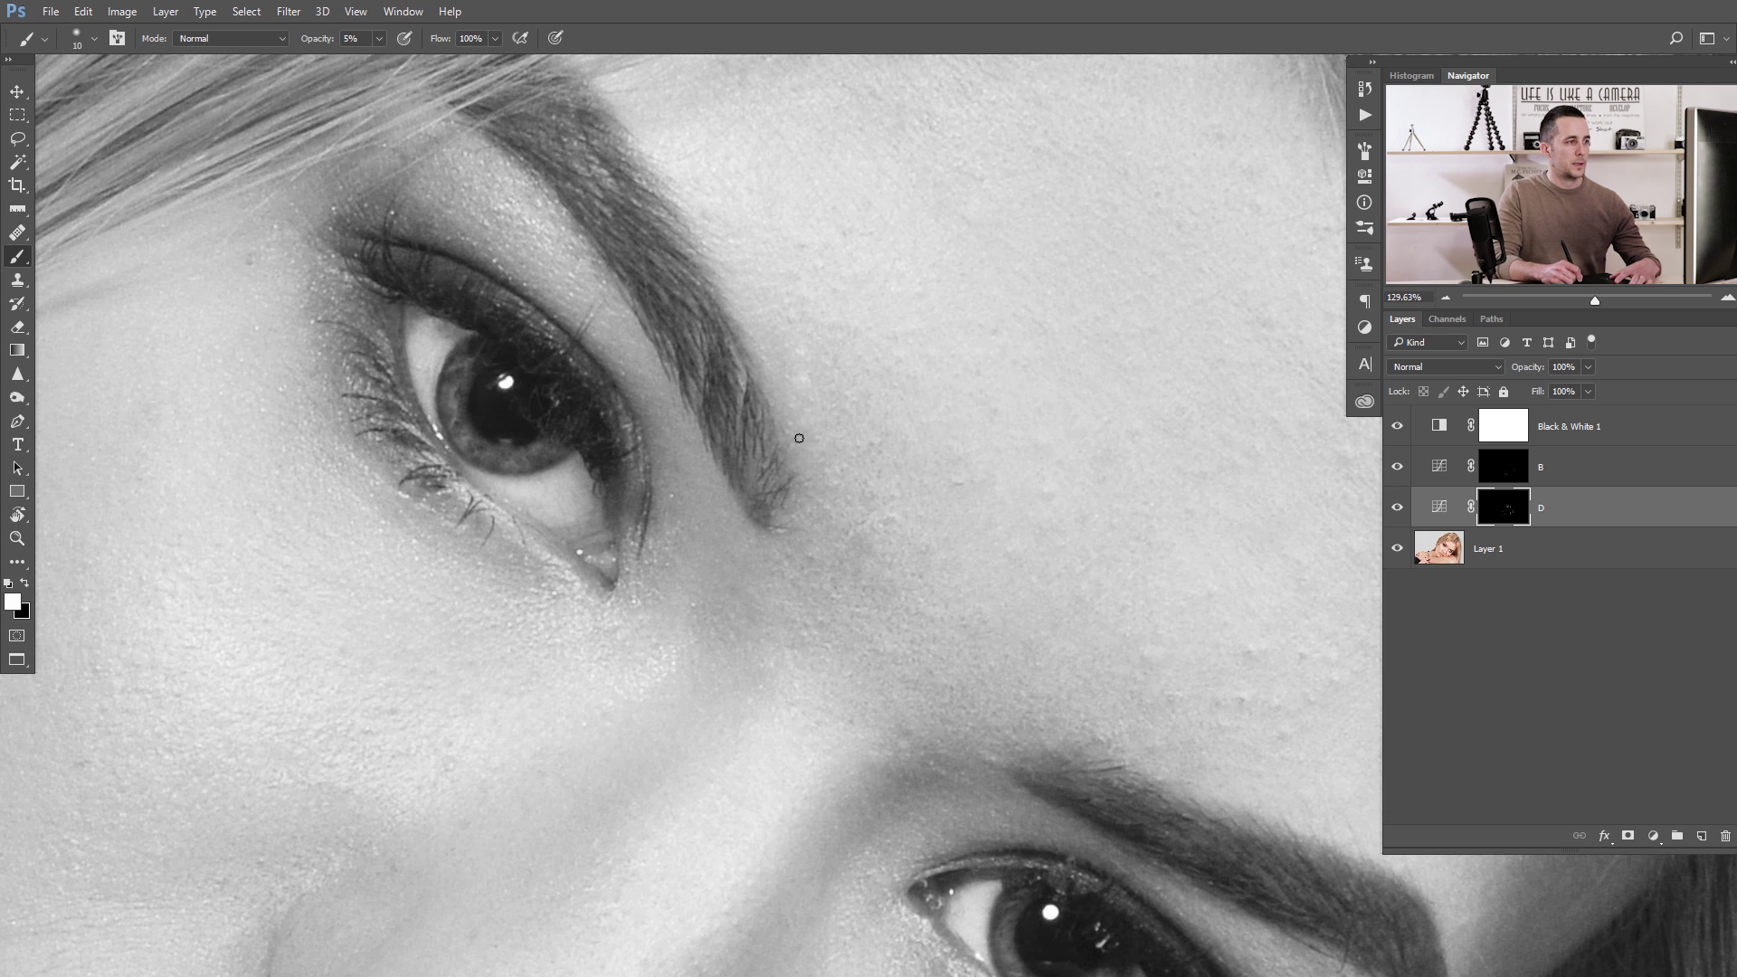
pyautogui.click(1497, 467)
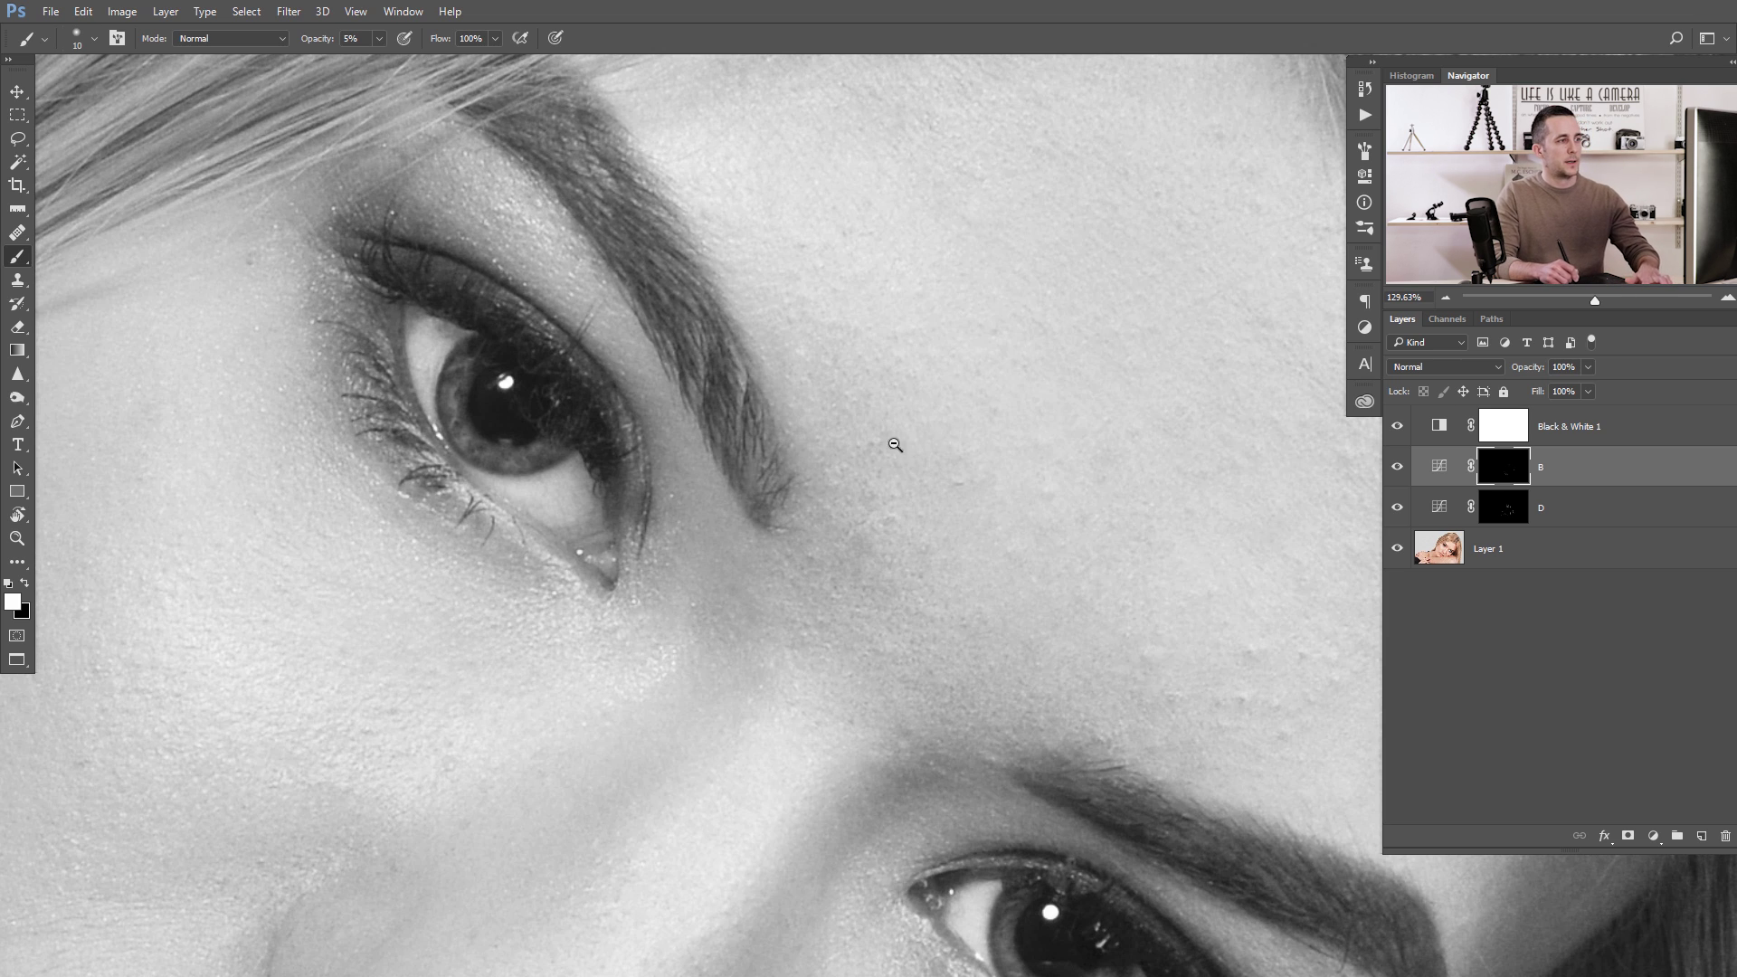
pyautogui.hotkey('ctrl', '0')
pyautogui.moveTo(879, 430)
pyautogui.mouseDown()
pyautogui.moveTo(914, 431)
pyautogui.moveTo(859, 452)
pyautogui.mouseUp()
pyautogui.scroll(-2, 858, 453)
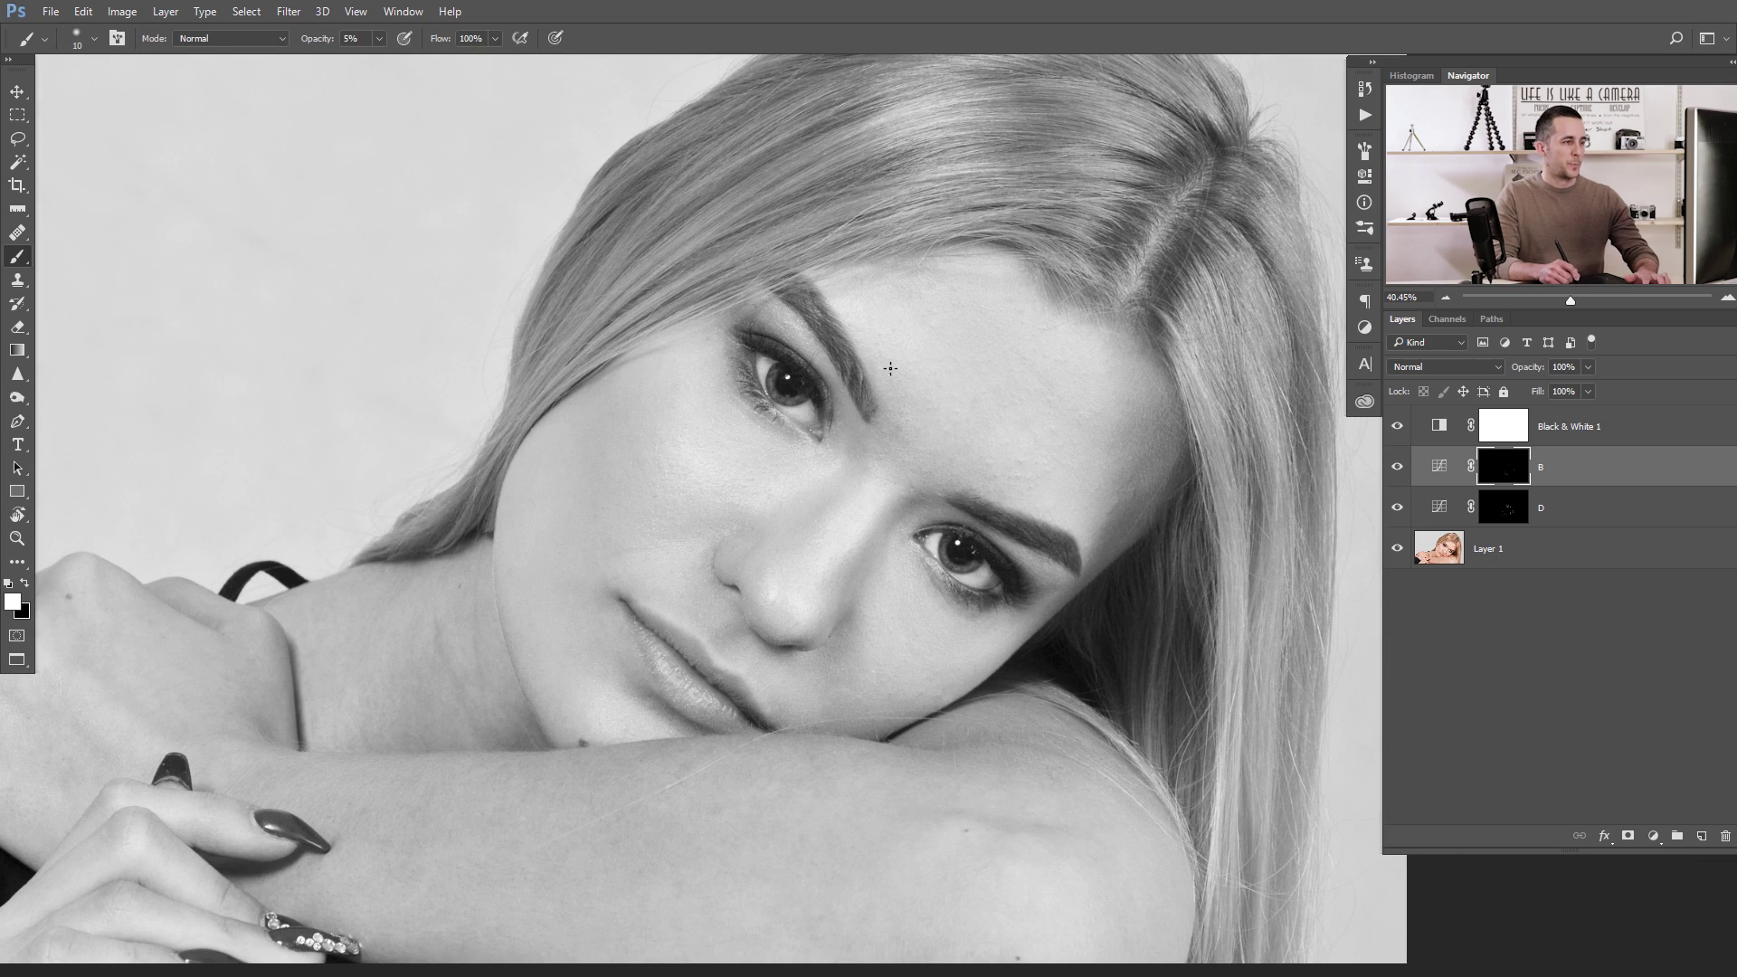
pyautogui.scroll(4, 867, 368)
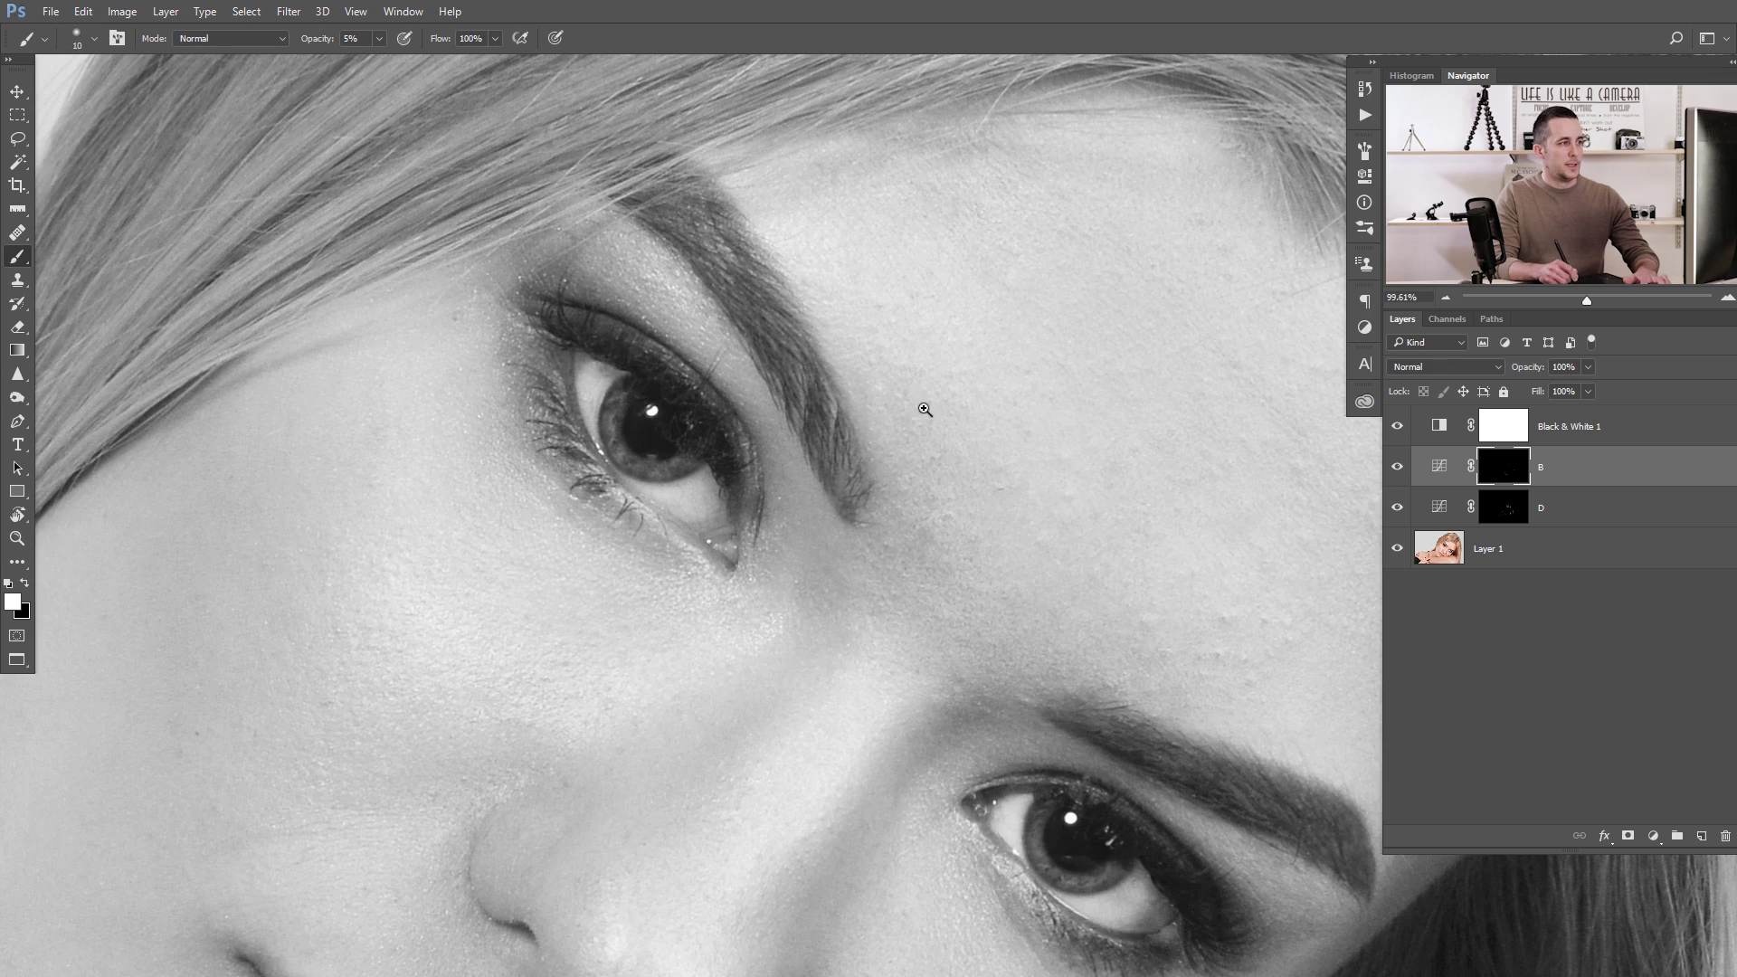
pyautogui.scroll(-5, 925, 409)
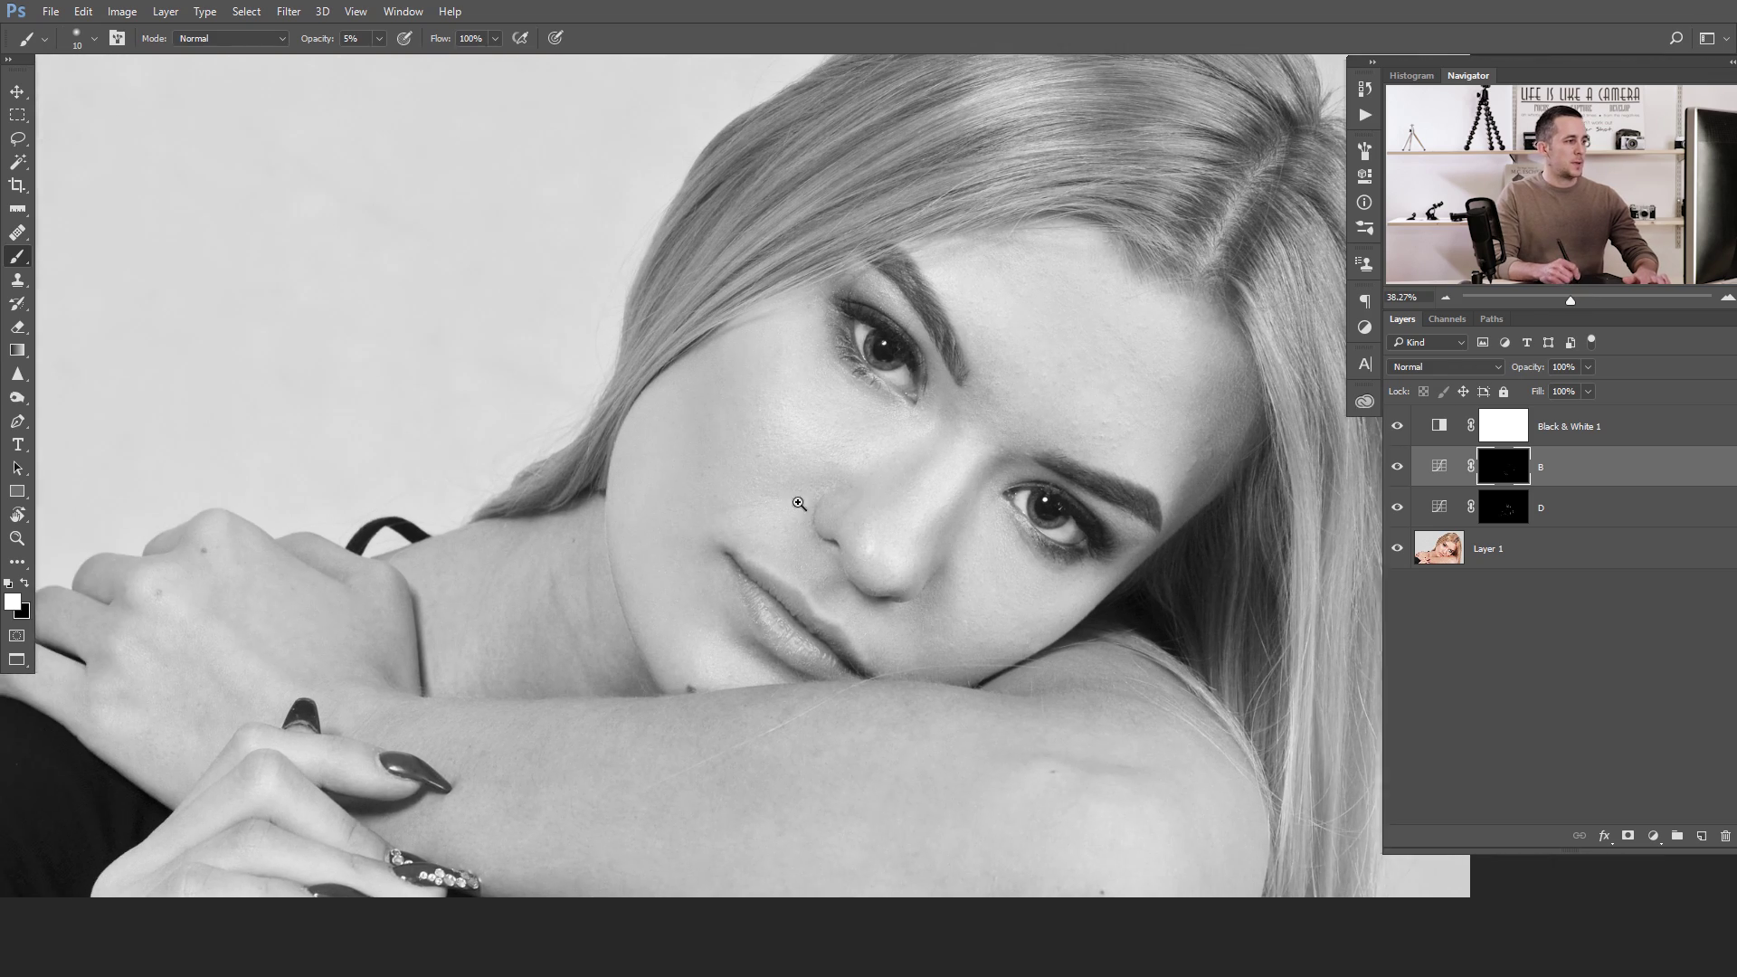
pyautogui.scroll(5, 799, 503)
# Step: Even out the neck below the jaw with 3% white strokes on D's mask, then fit the photo to the window
pyautogui.hotkey('alt', '[')
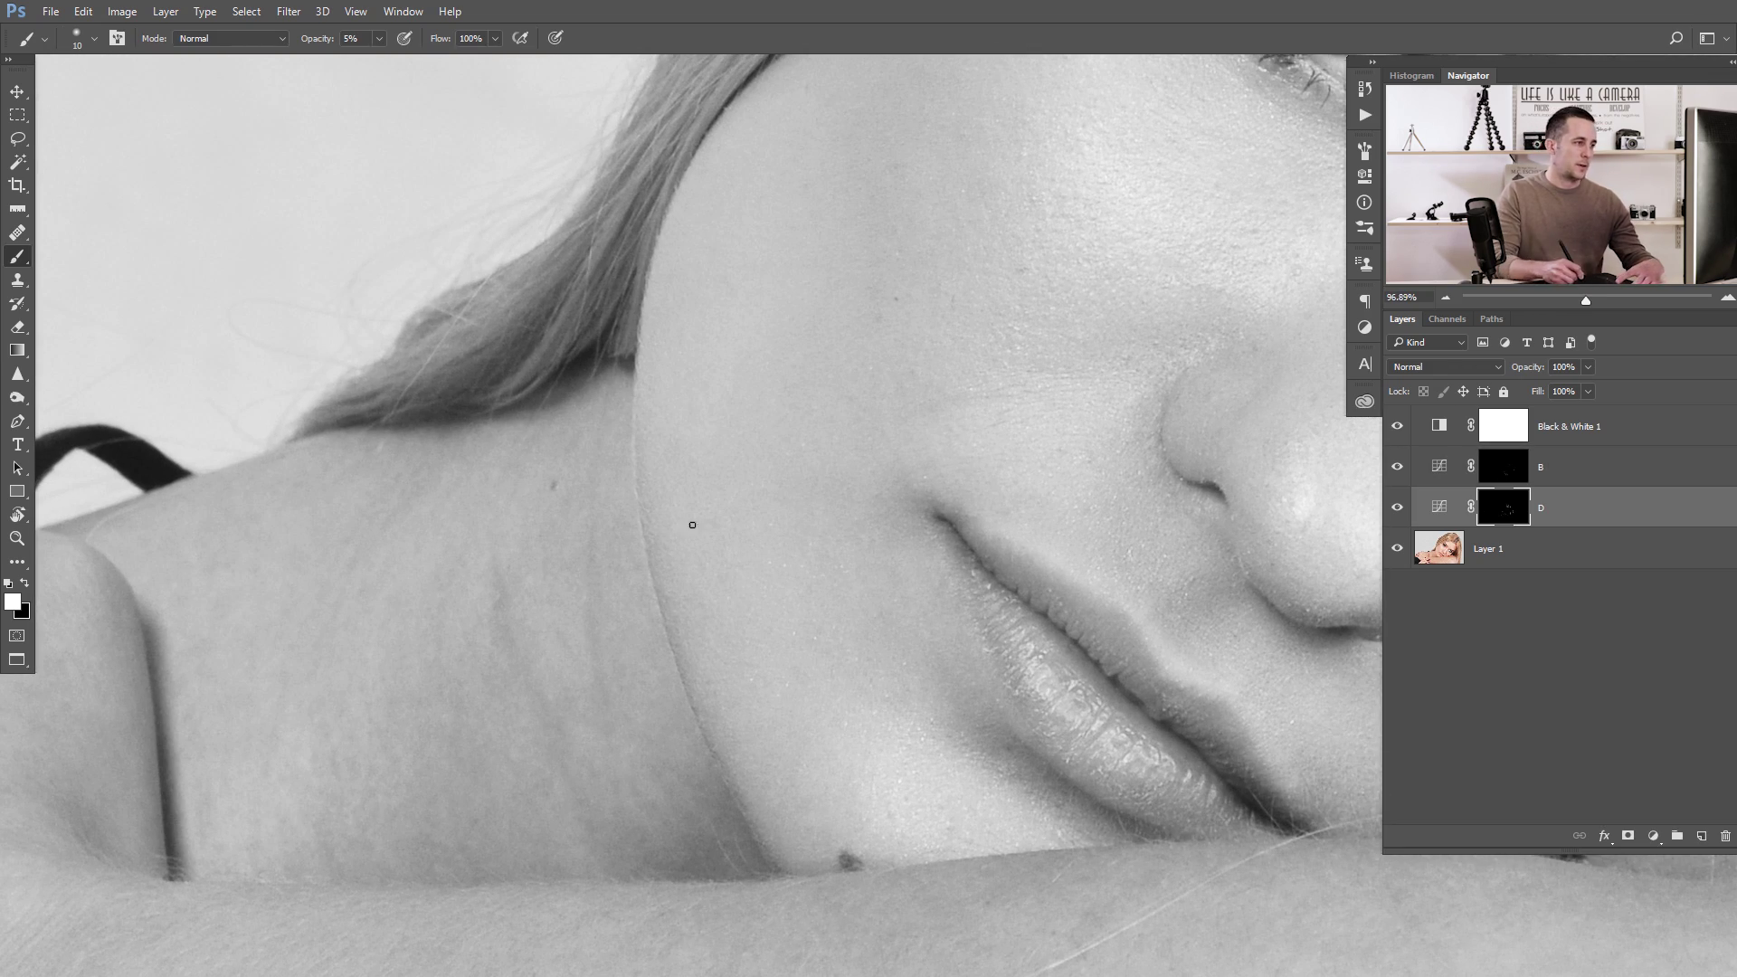
pyautogui.press('[')
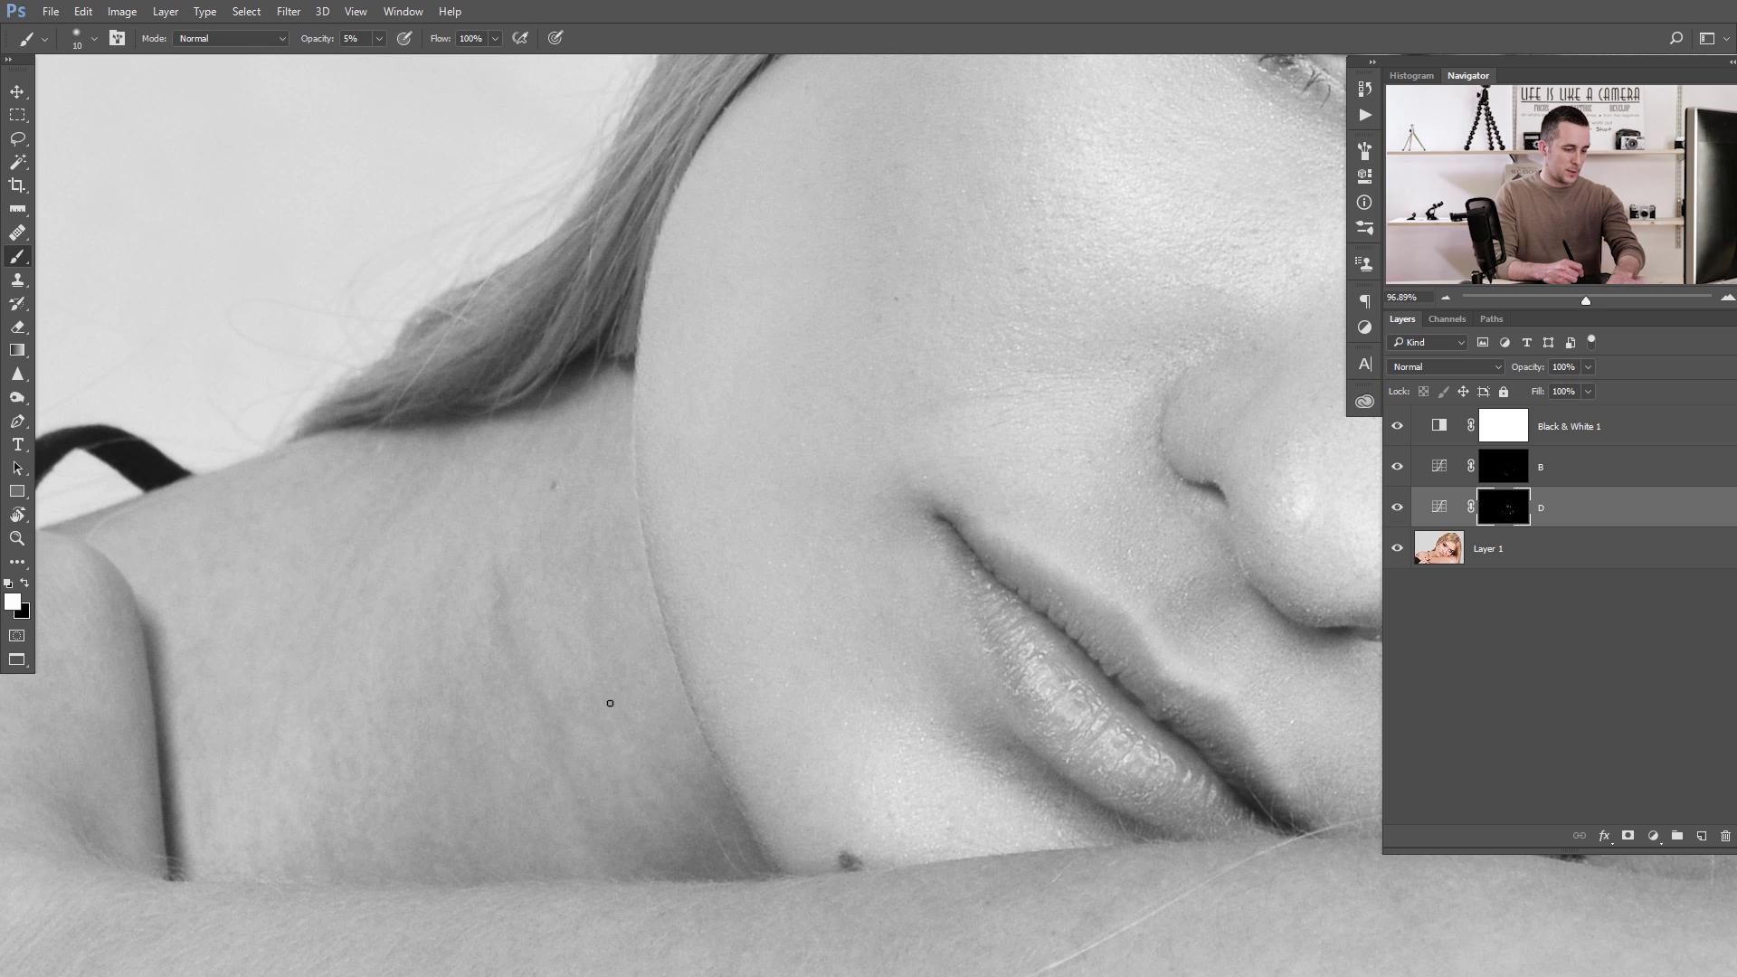
pyautogui.press(']')
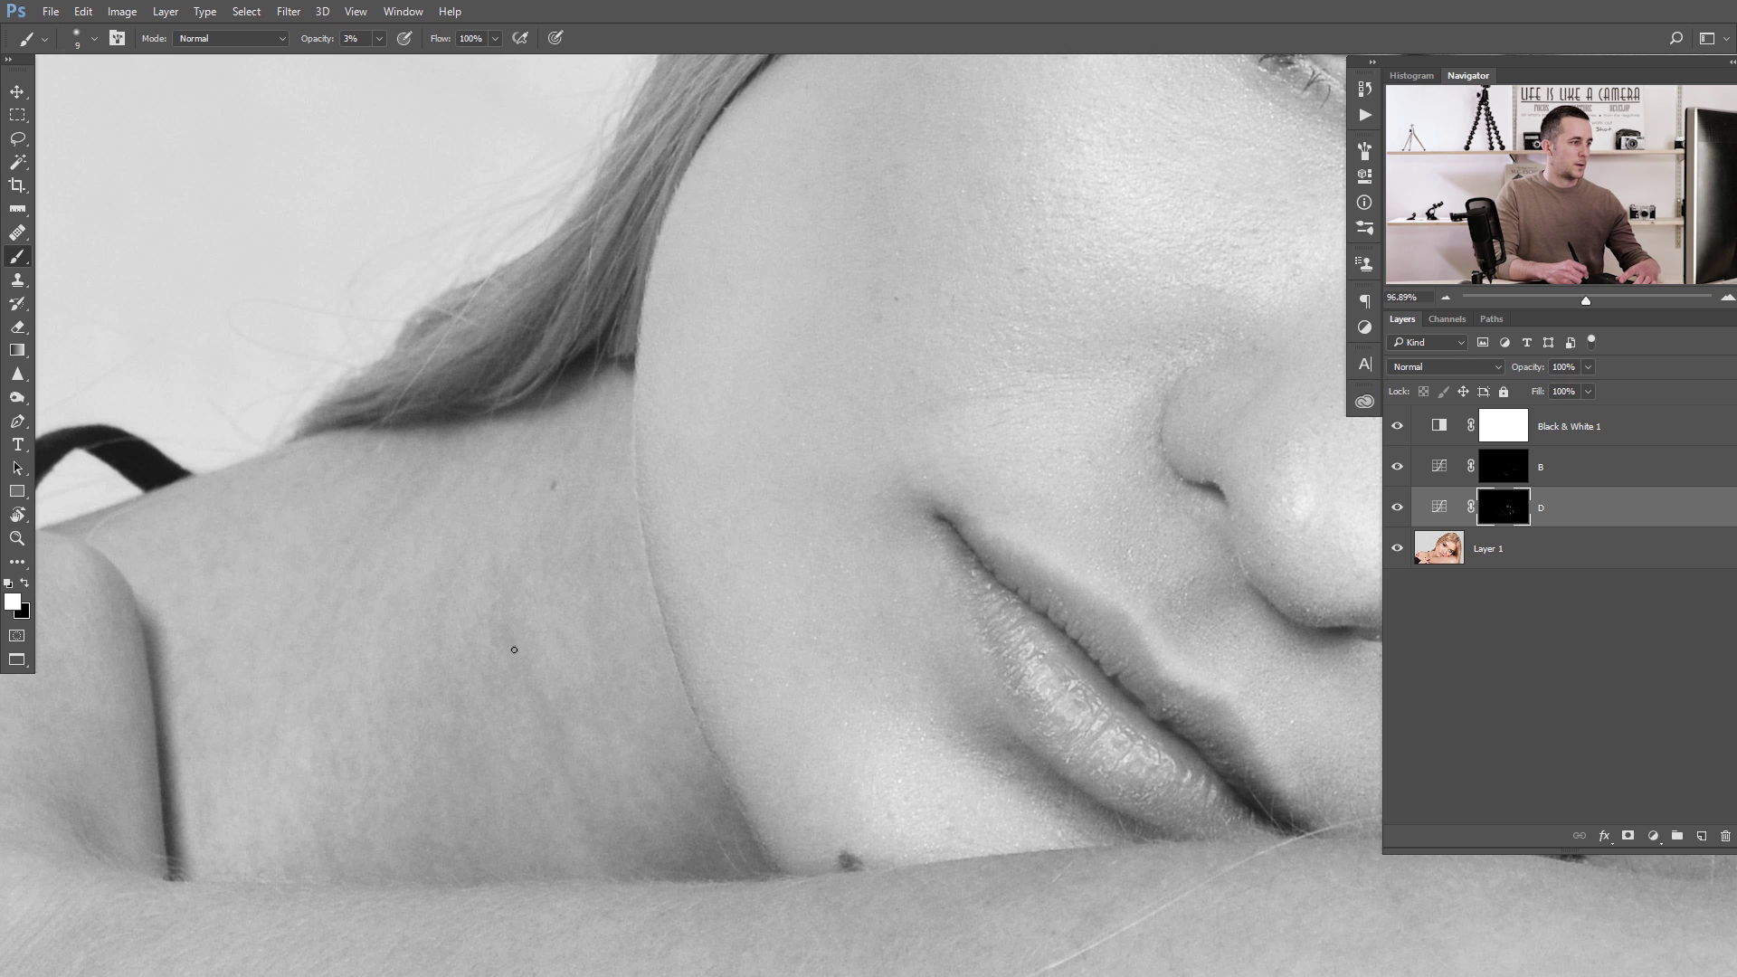
pyautogui.press(']')
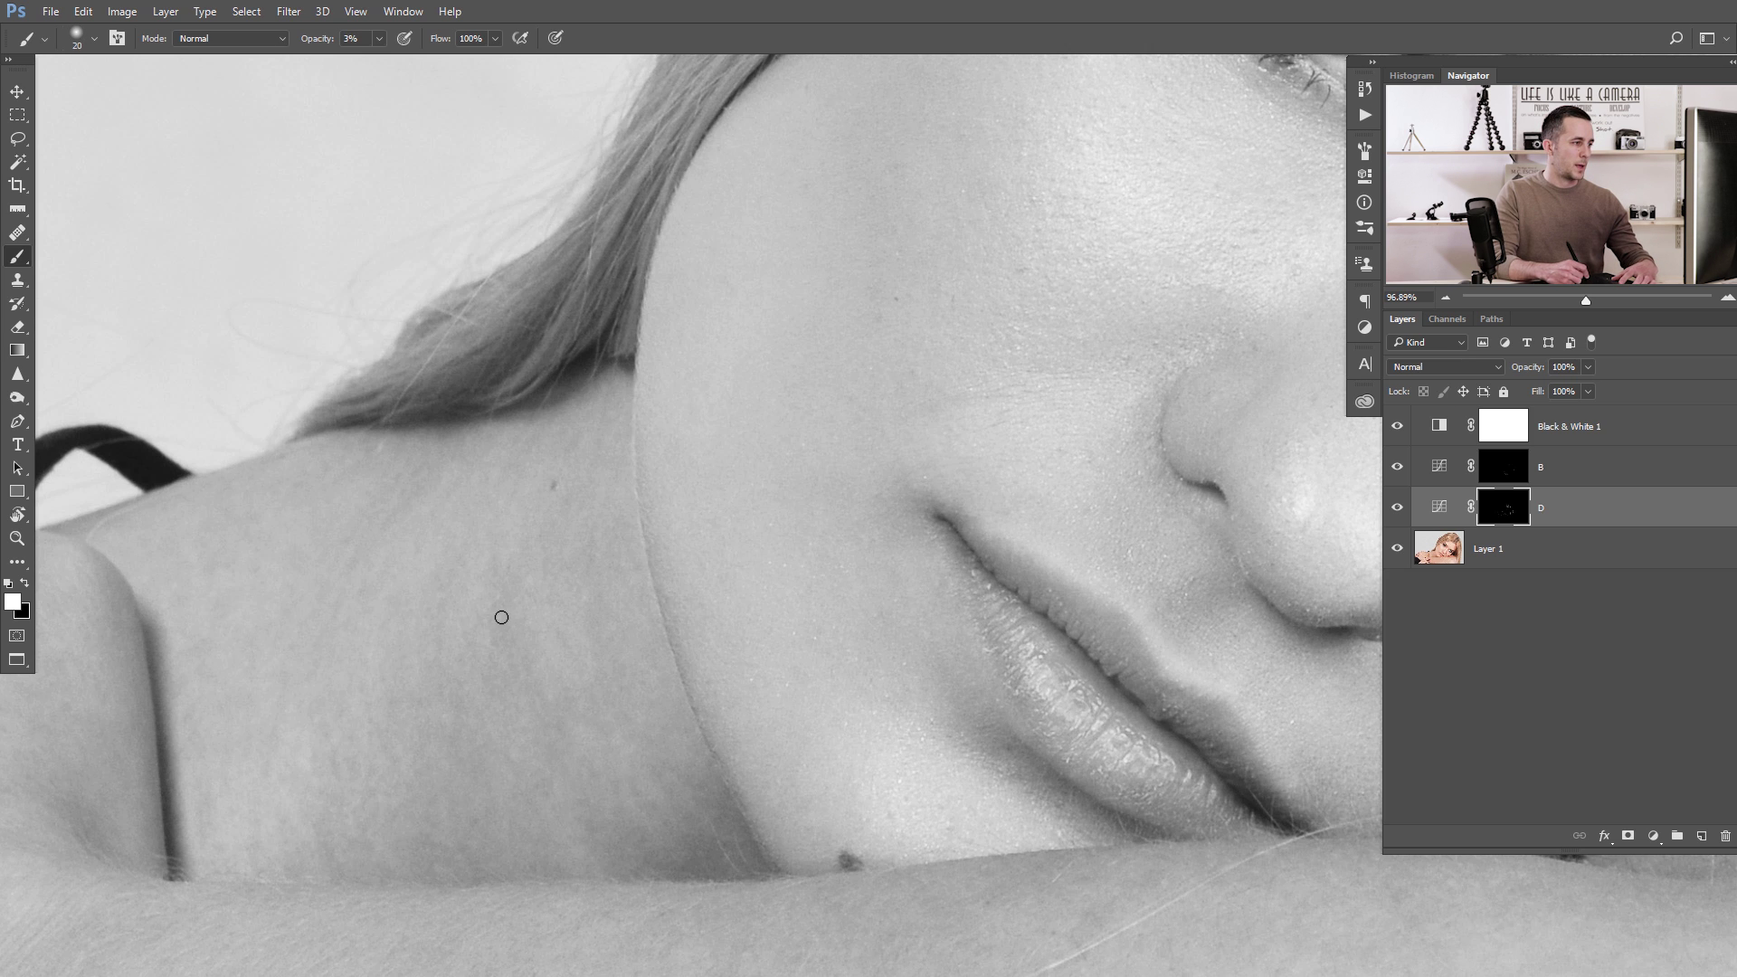
pyautogui.press('[')
pyautogui.press(']')
pyautogui.hotkey('ctrl', '0')
pyautogui.moveTo(806, 553); pyautogui.dragTo(774, 554)
pyautogui.moveTo(847, 539)
pyautogui.mouseDown()
pyautogui.moveTo(872, 551)
pyautogui.moveTo(840, 544)
pyautogui.mouseUp()
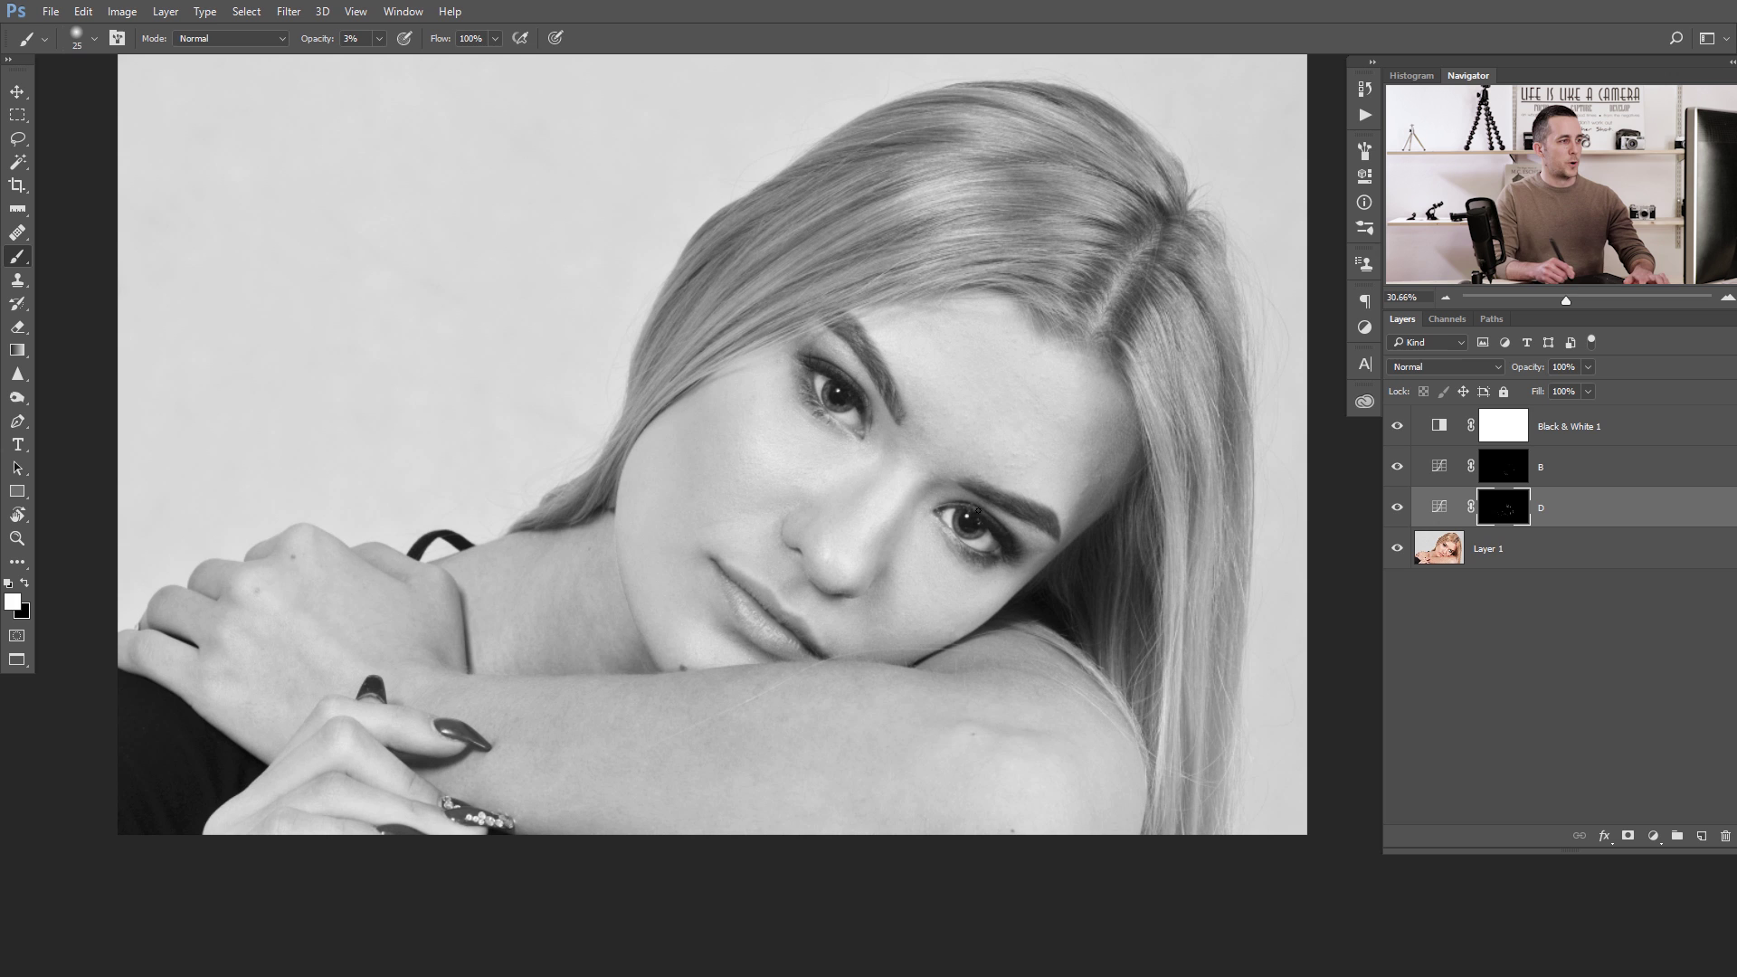
pyautogui.click(1397, 426)
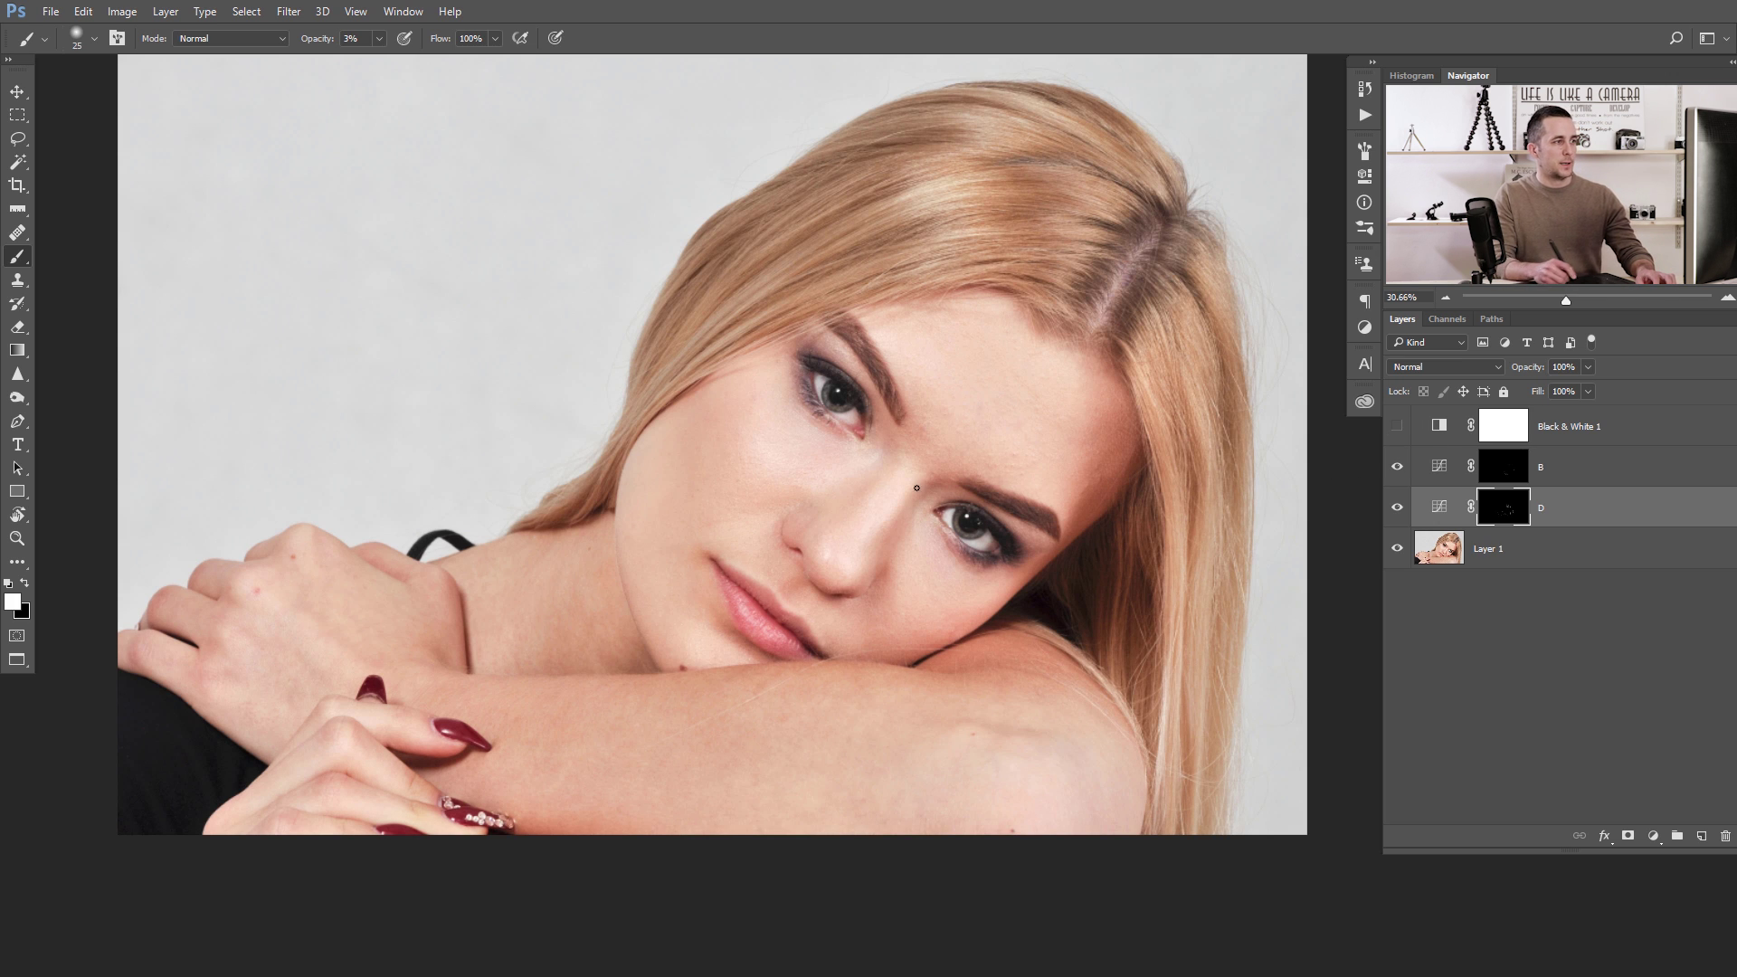
pyautogui.click(1398, 429)
pyautogui.click(1399, 429)
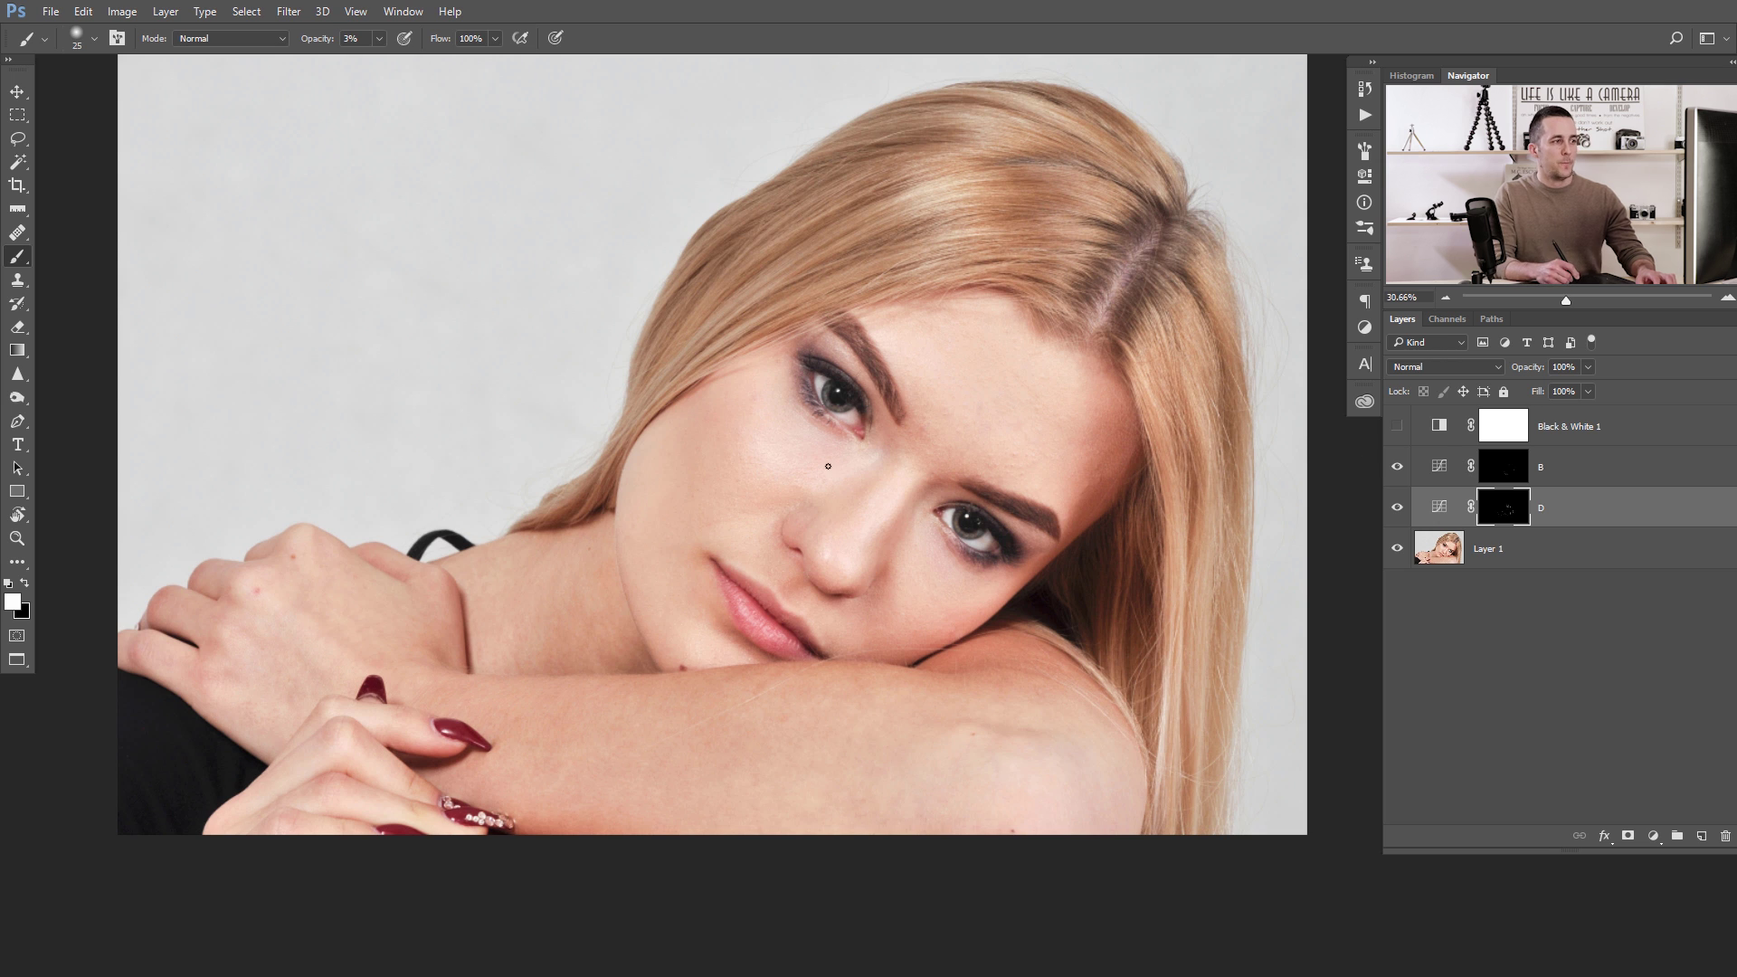
pyautogui.click(1396, 507)
pyautogui.click(1397, 507)
pyautogui.click(1397, 467)
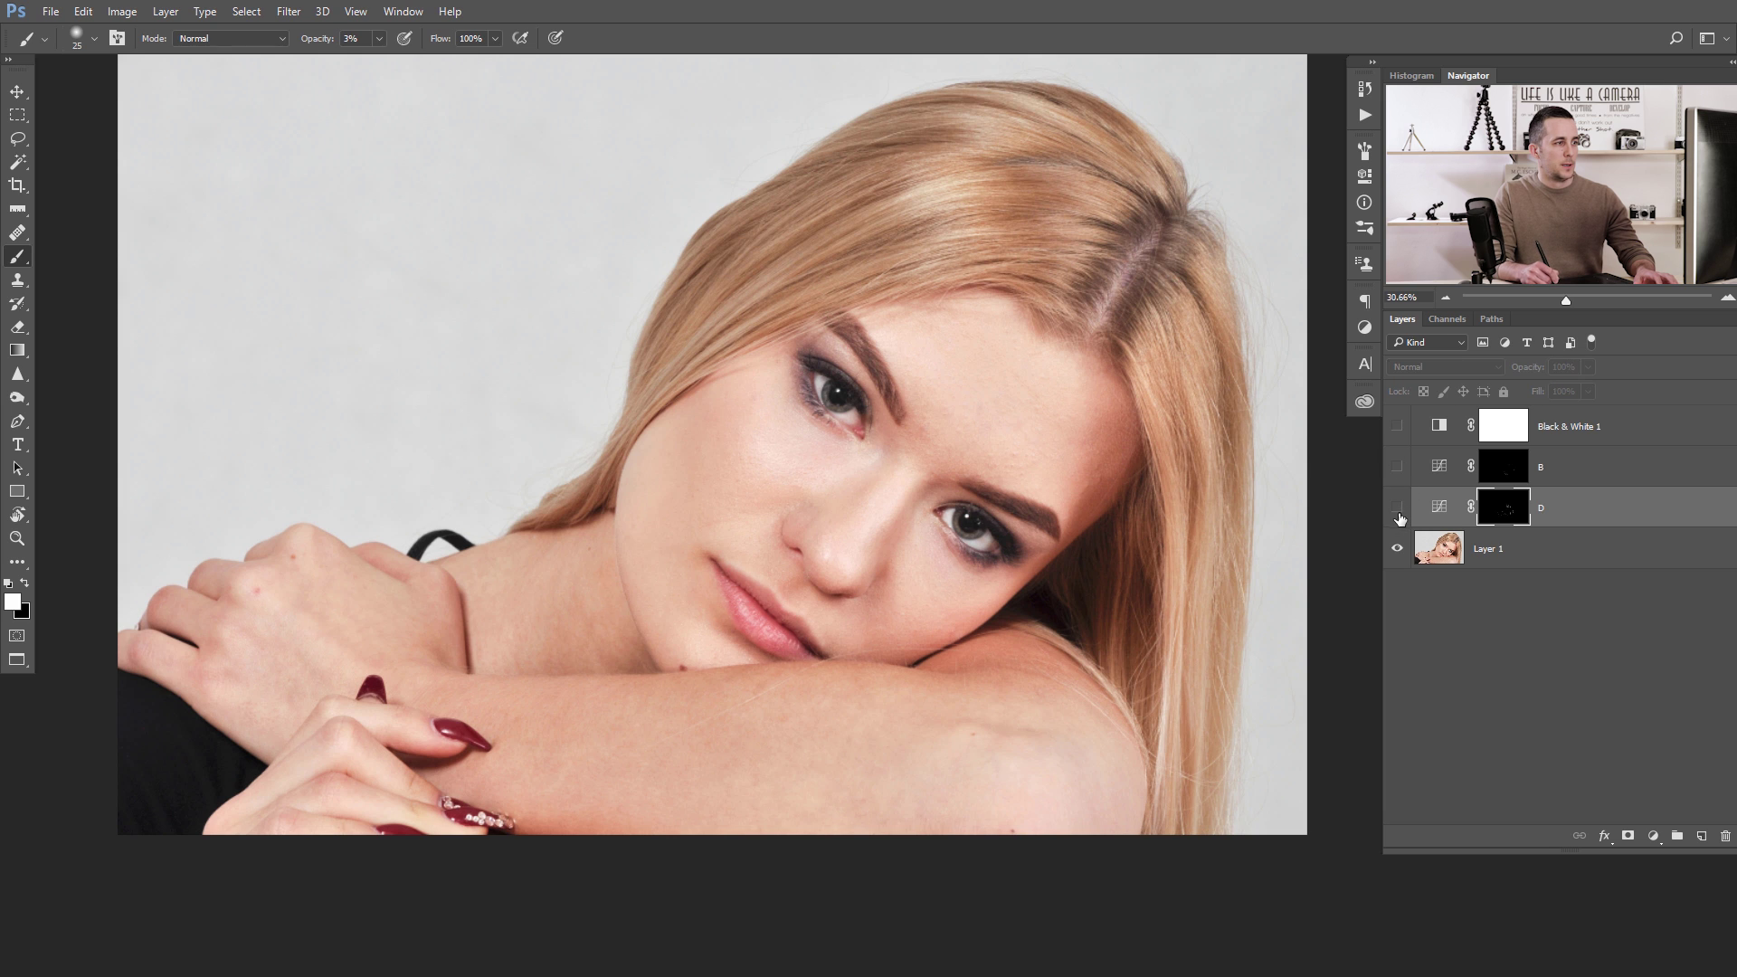
pyautogui.click(1397, 502)
pyautogui.click(1397, 467)
pyautogui.click(1397, 507)
pyautogui.click(1398, 470)
pyautogui.click(1400, 491)
pyautogui.moveTo(1398, 468); pyautogui.dragTo(1399, 503)
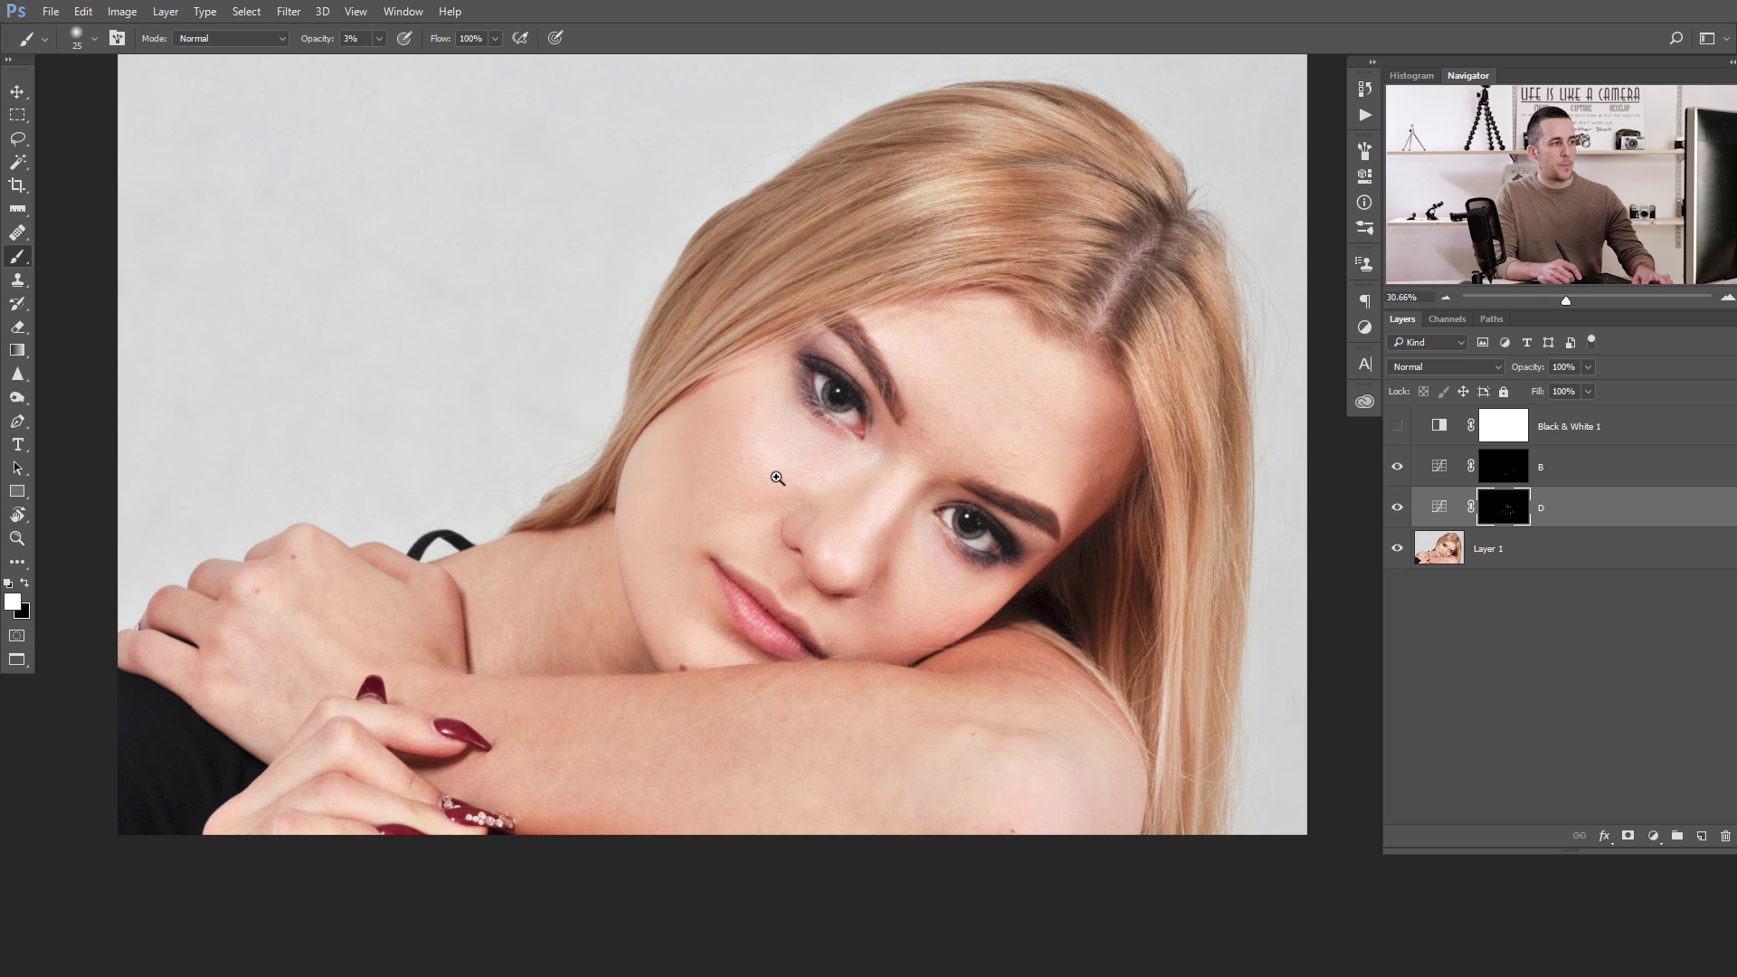
pyautogui.moveTo(777, 477); pyautogui.dragTo(814, 496)
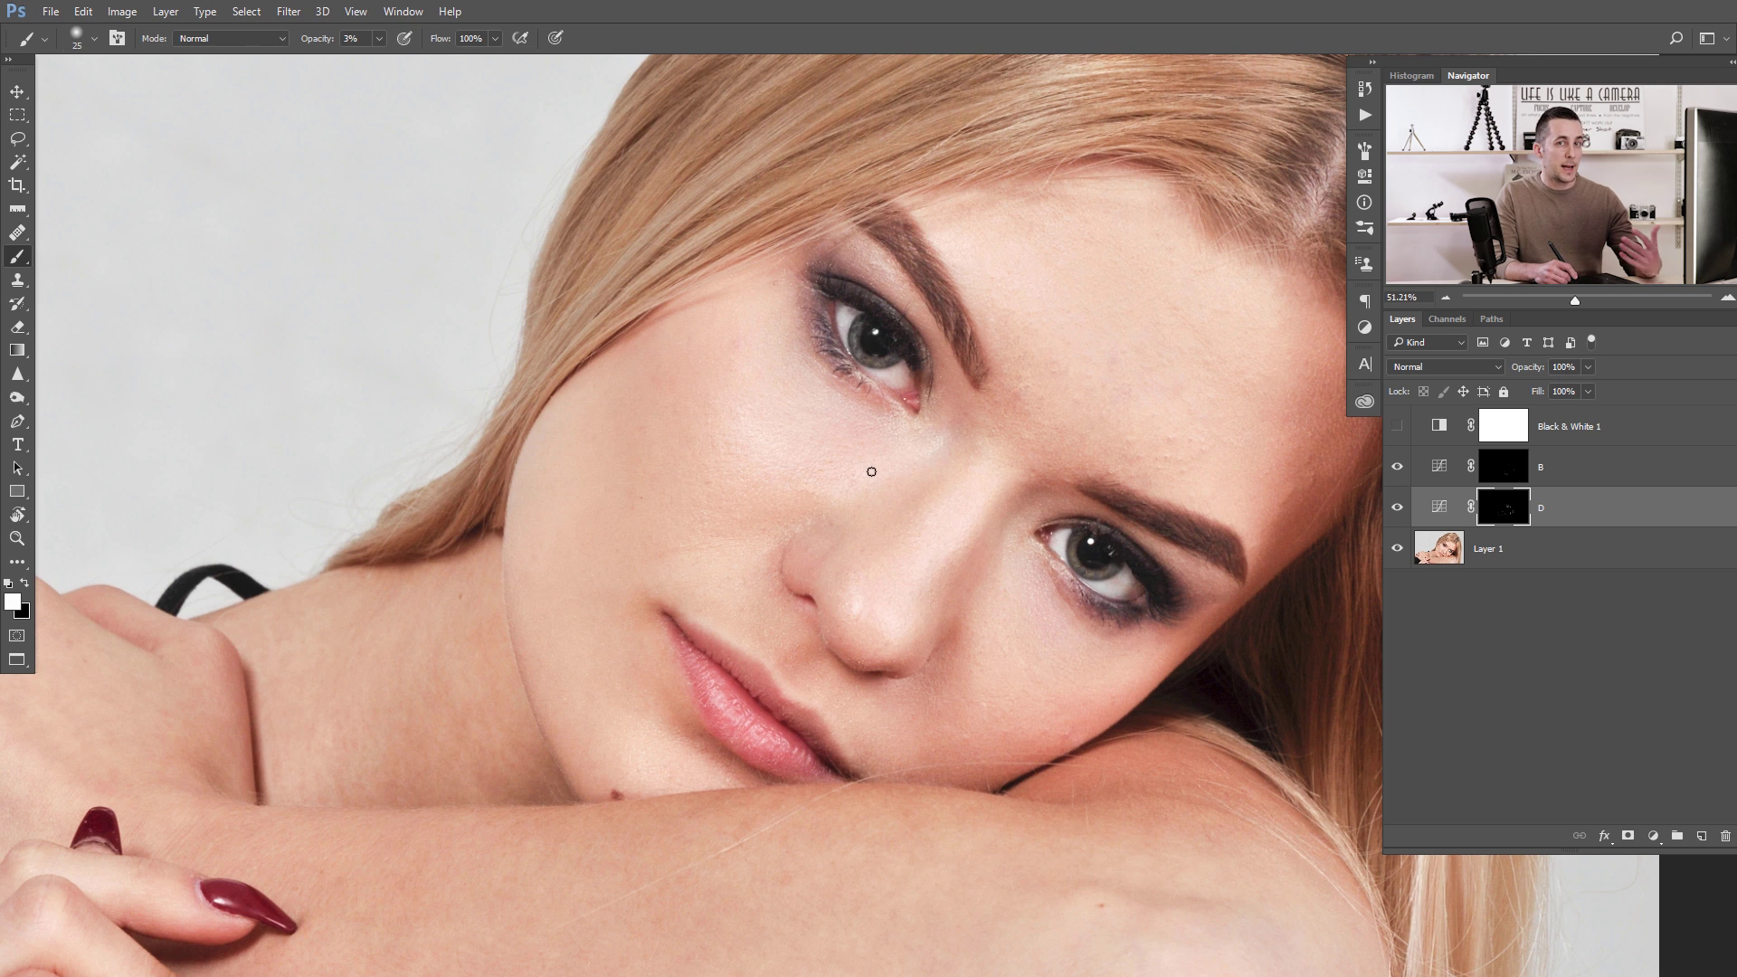
# Step: Add a Hue/Saturation layer above layer B and lower the Reds saturation to -18
pyautogui.click(1424, 472)
pyautogui.click(1652, 837)
pyautogui.click(1619, 624)
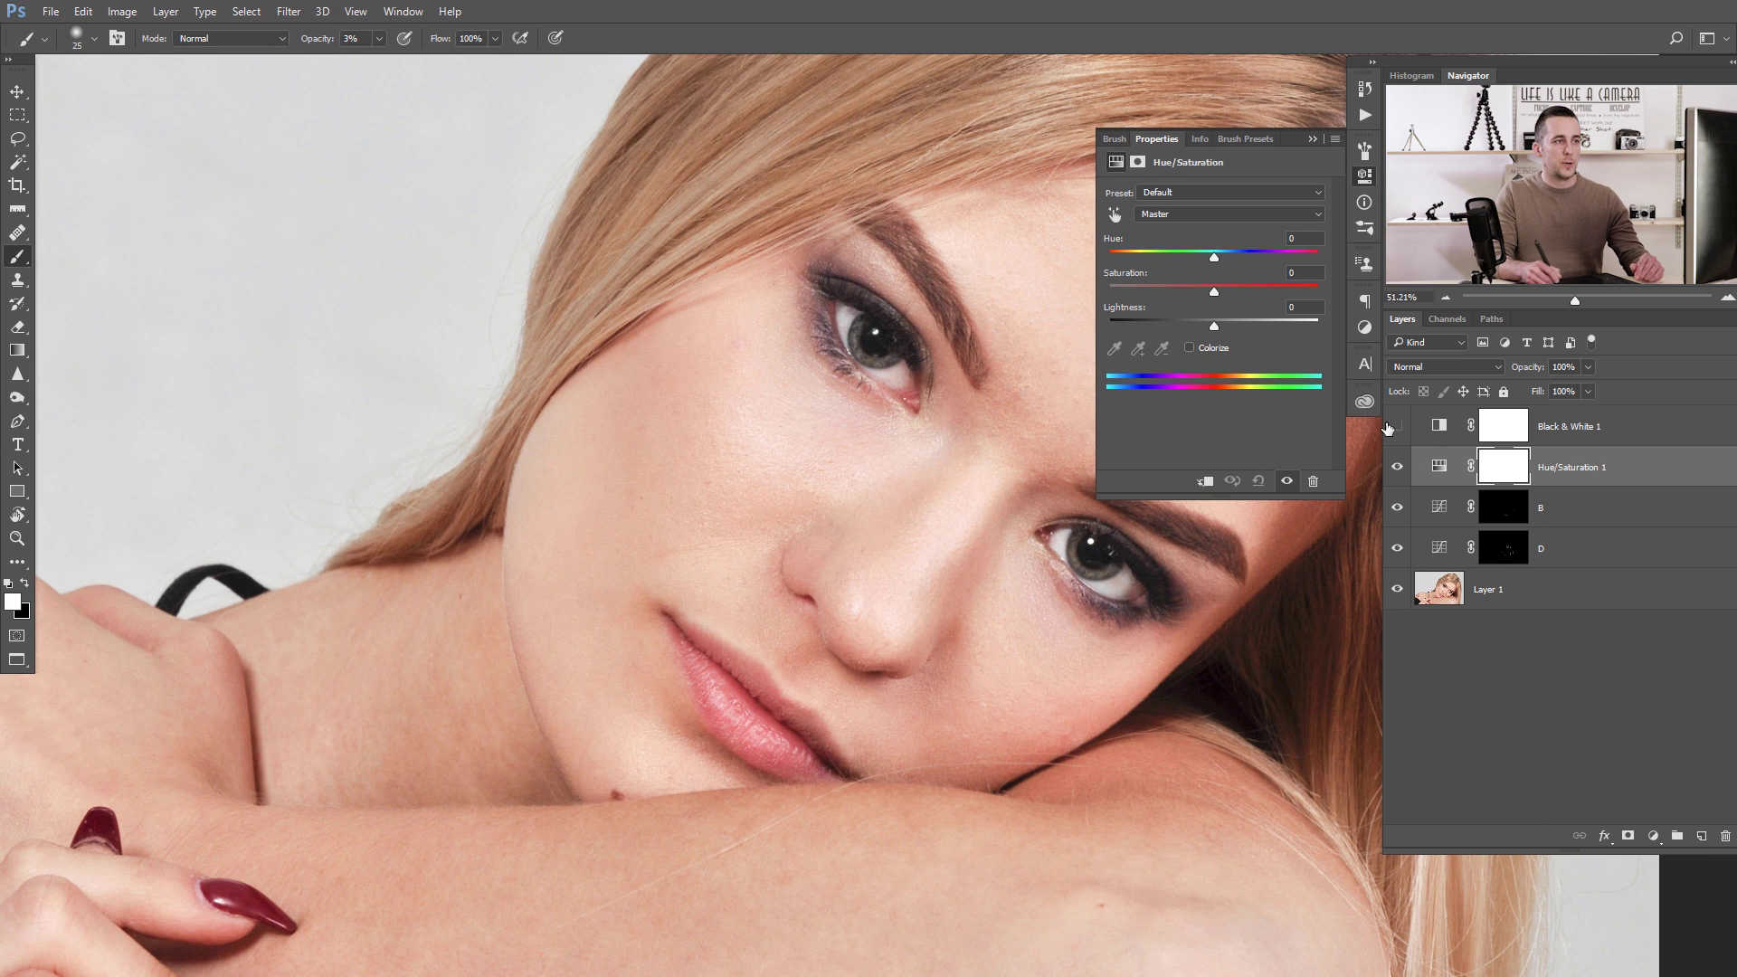
pyautogui.moveTo(1210, 289)
pyautogui.mouseDown()
pyautogui.moveTo(1175, 291)
pyautogui.moveTo(1201, 291)
pyautogui.mouseUp()
pyautogui.click(1211, 214)
pyautogui.click(1176, 232)
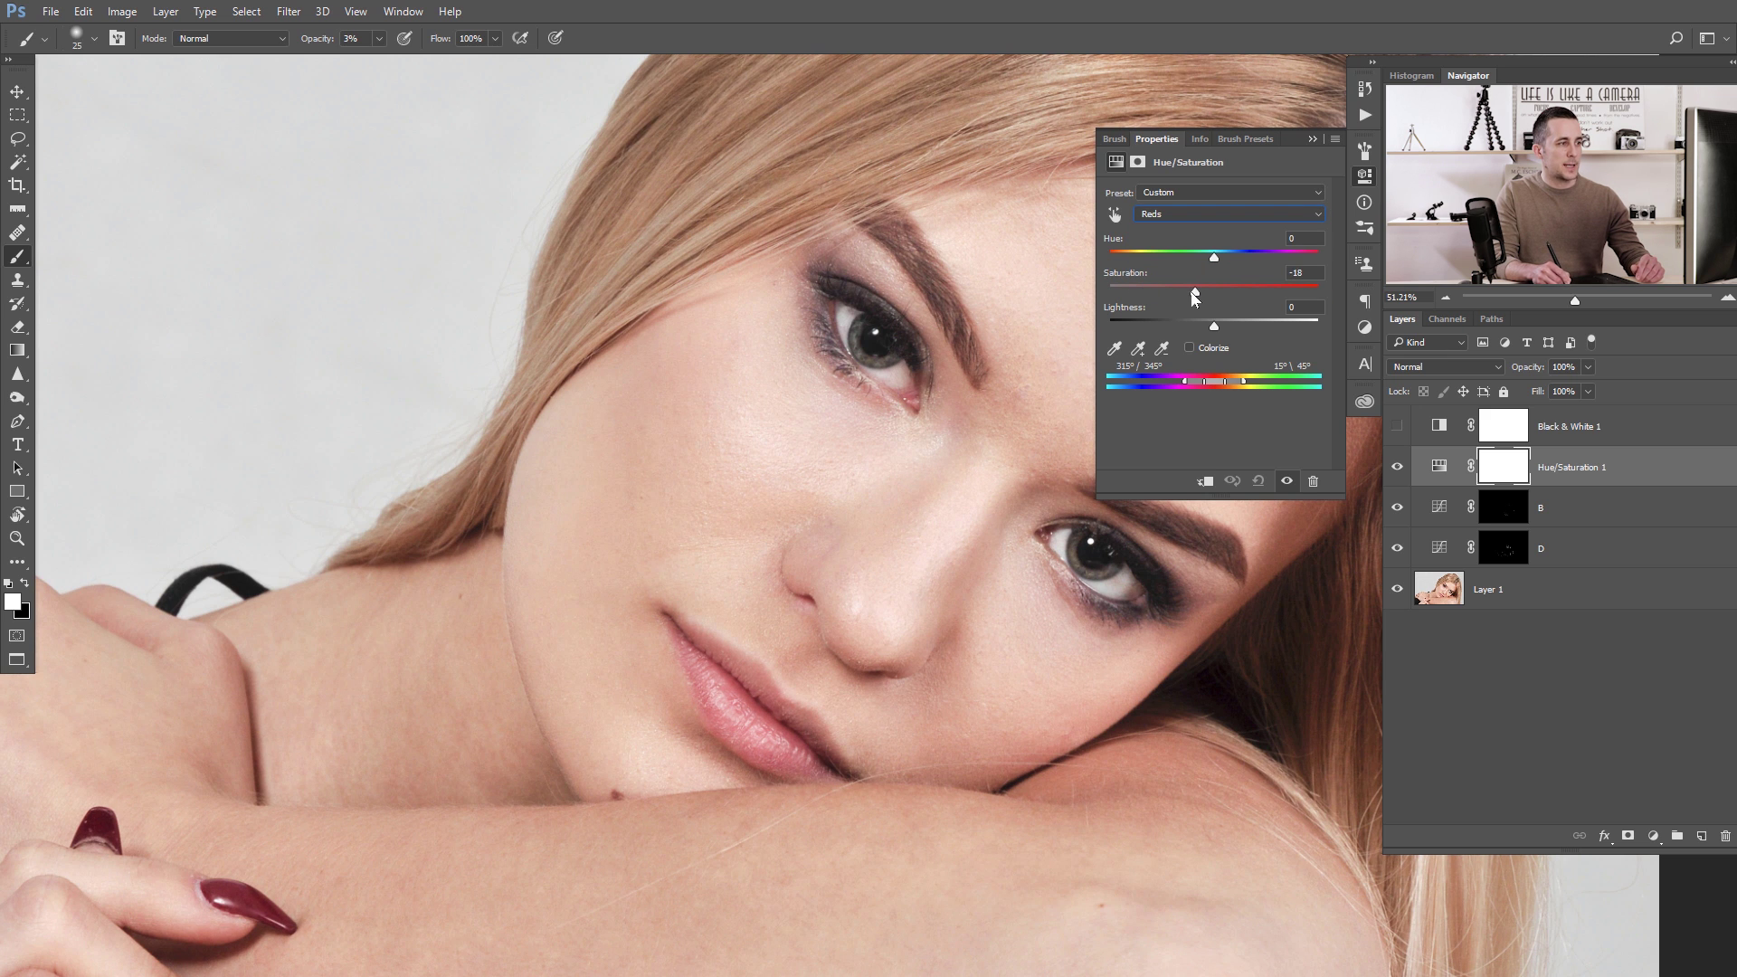
# Step: Invert the Hue/Saturation 1 mask to black and set the brush to 5% opacity
pyautogui.click(1517, 458)
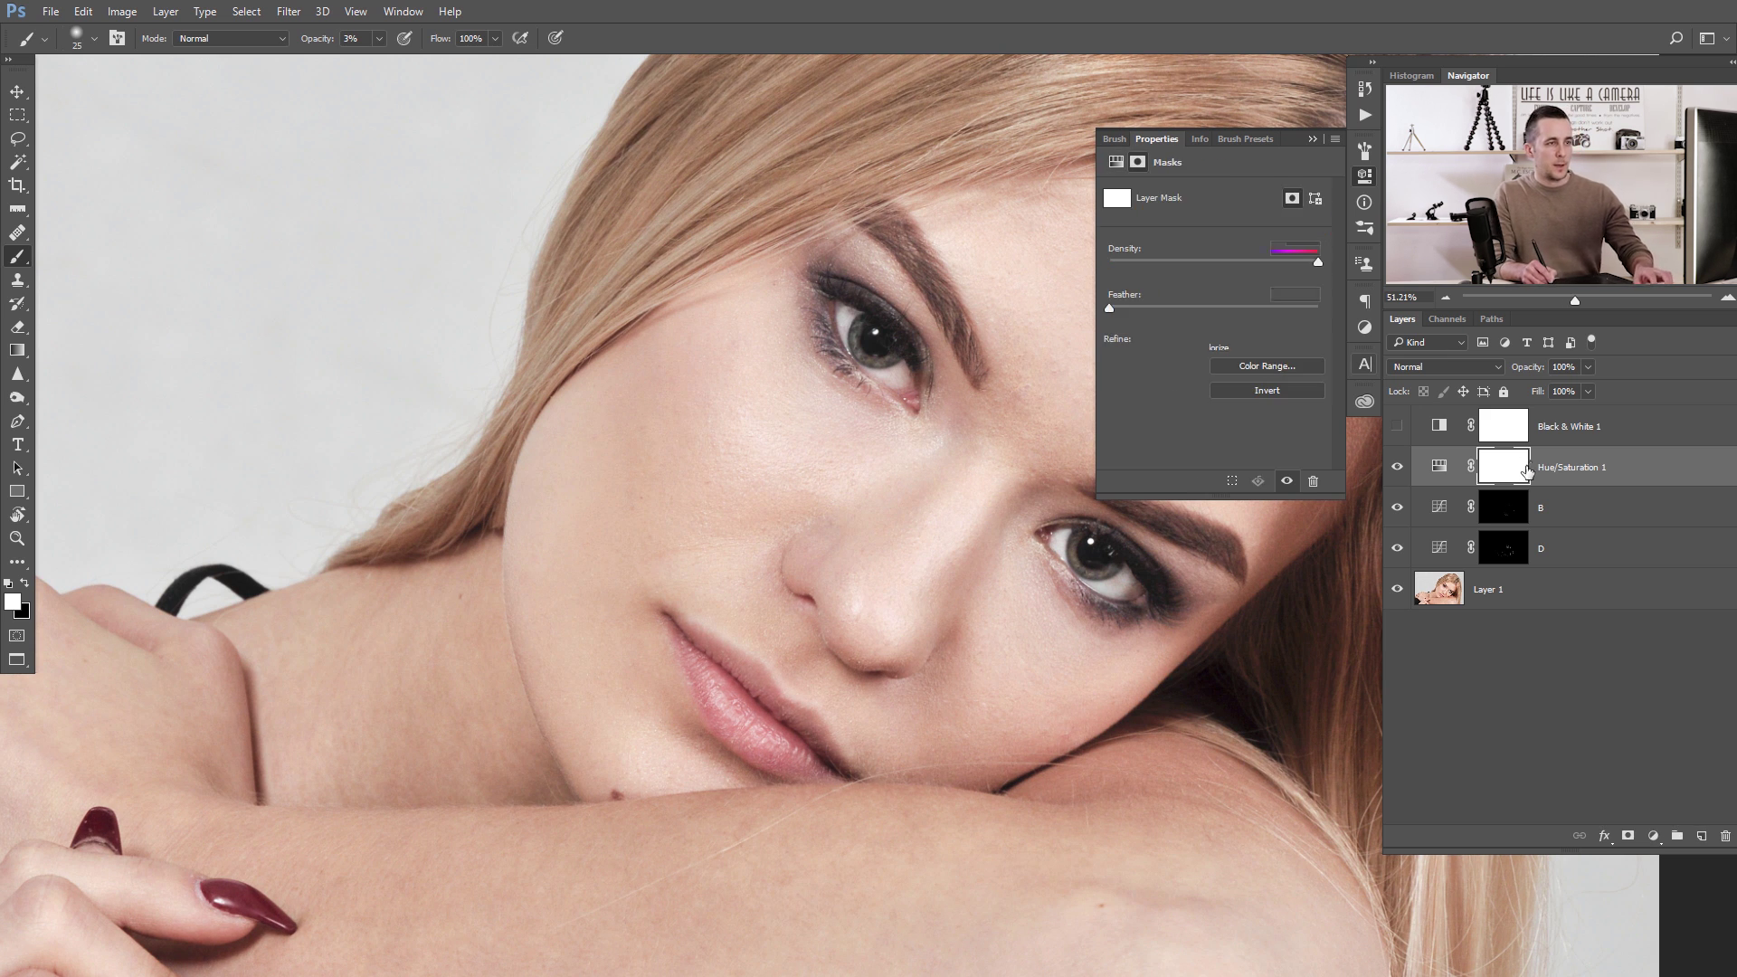
pyautogui.hotkey('ctrl', 'i')
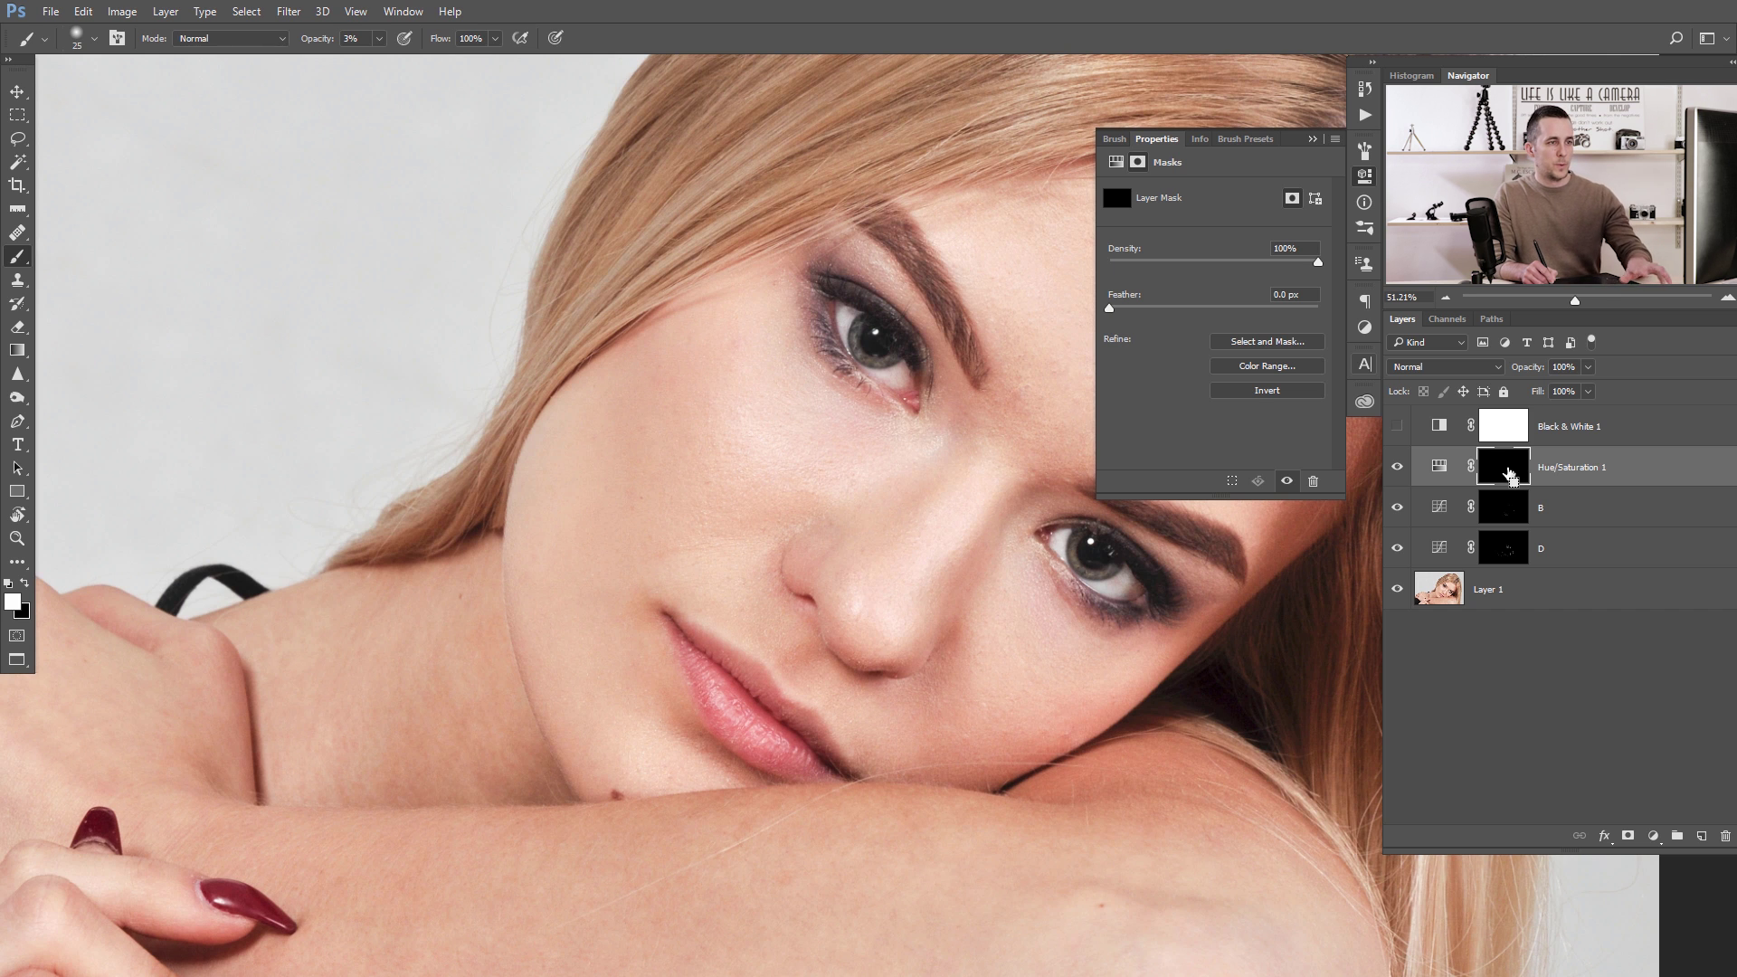
pyautogui.press(']')
pyautogui.press(']')
pyautogui.press(']')
pyautogui.press(']')
pyautogui.press(']')
pyautogui.press(']')
pyautogui.press(']')
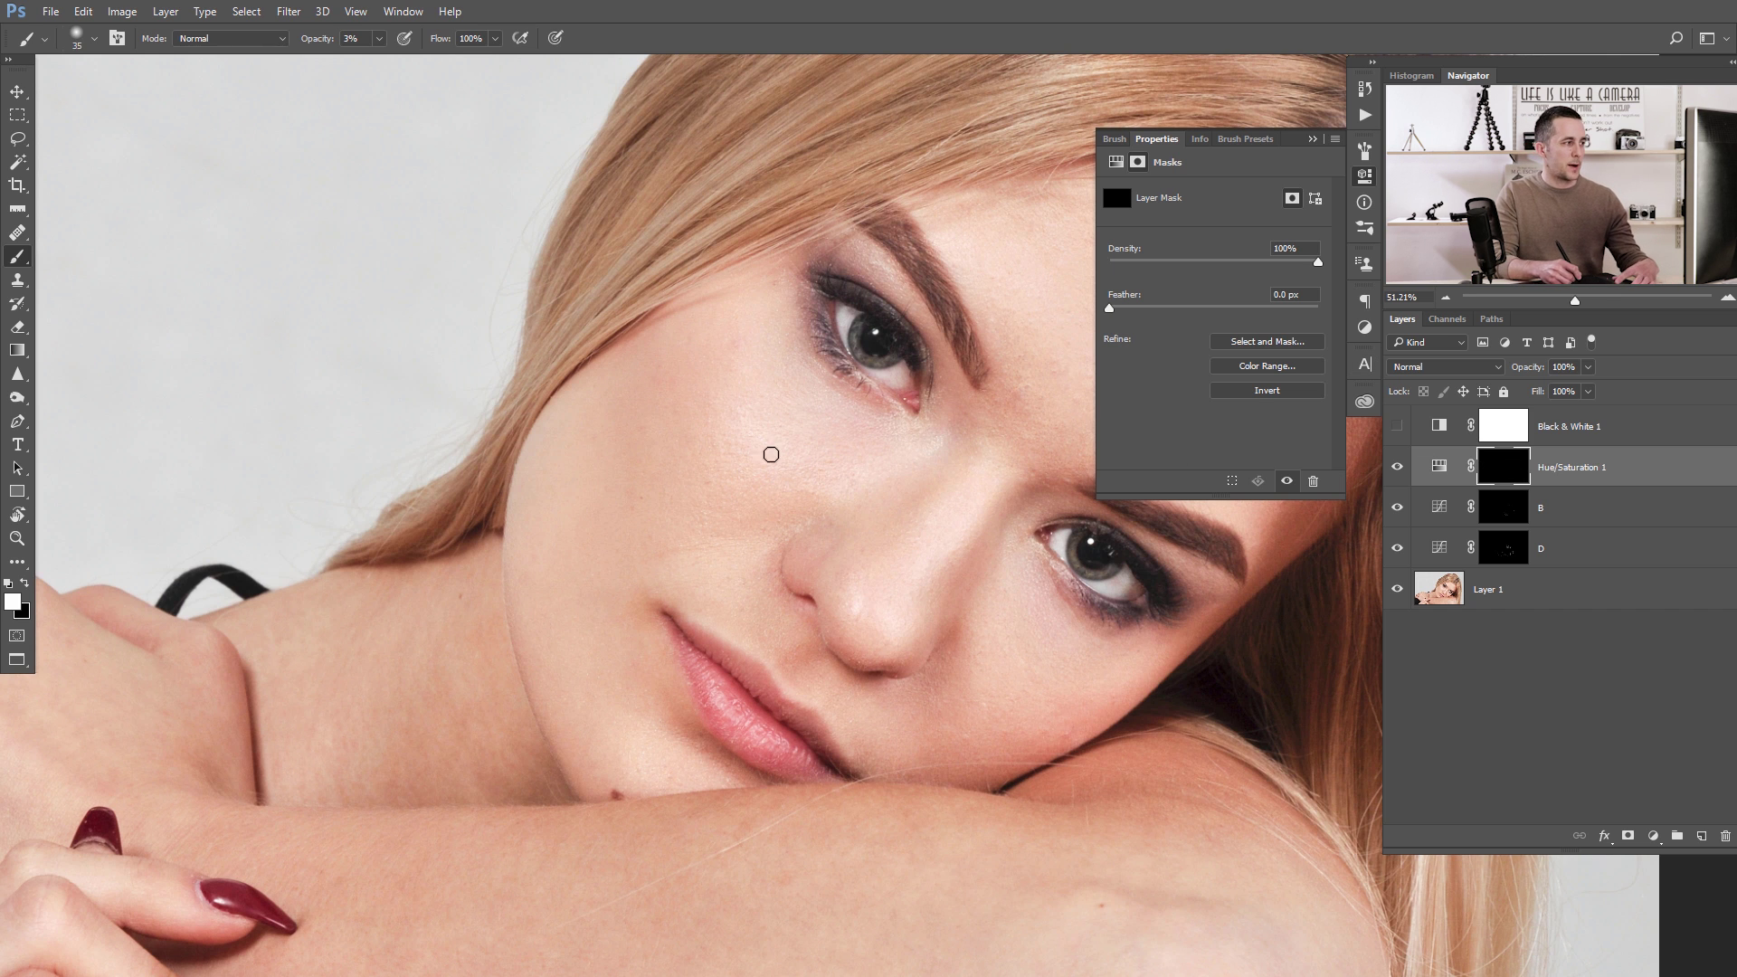
pyautogui.press('[')
pyautogui.press('[')
pyautogui.press('[')
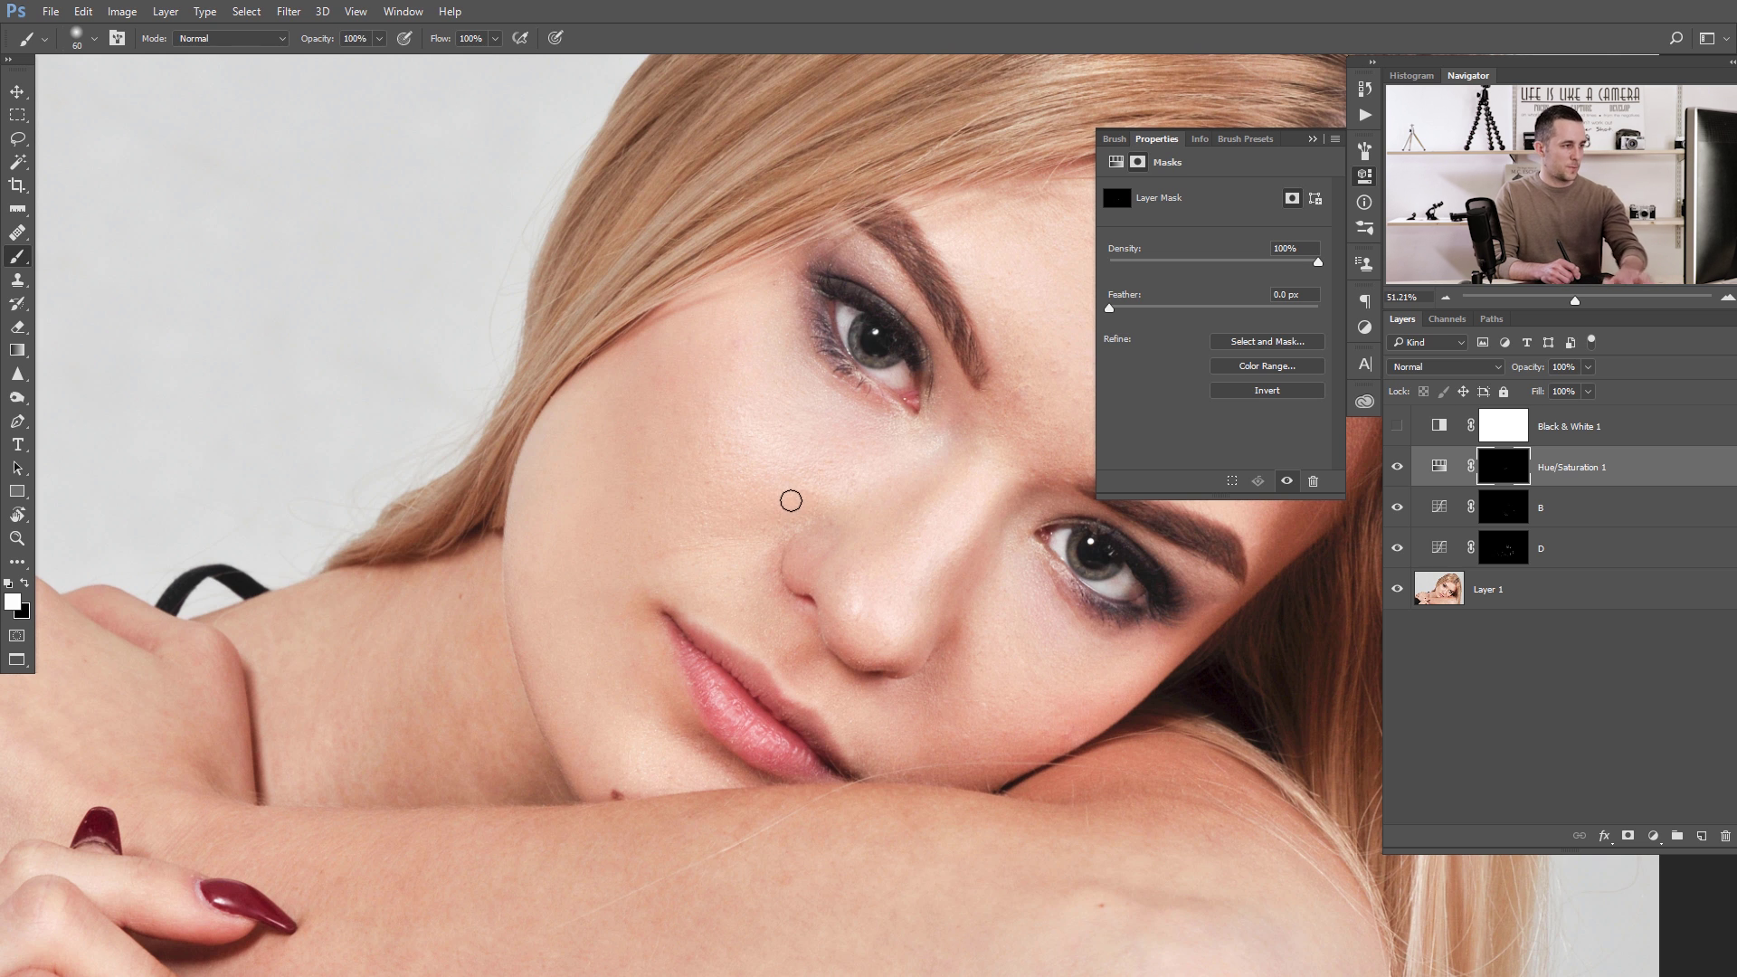
pyautogui.press('0')
pyautogui.press('5')
# Step: Paint the red reduction over the cheeks and nose with brush sizes 30–45, then zoom out
pyautogui.press('[')
pyautogui.press('[')
pyautogui.press('[')
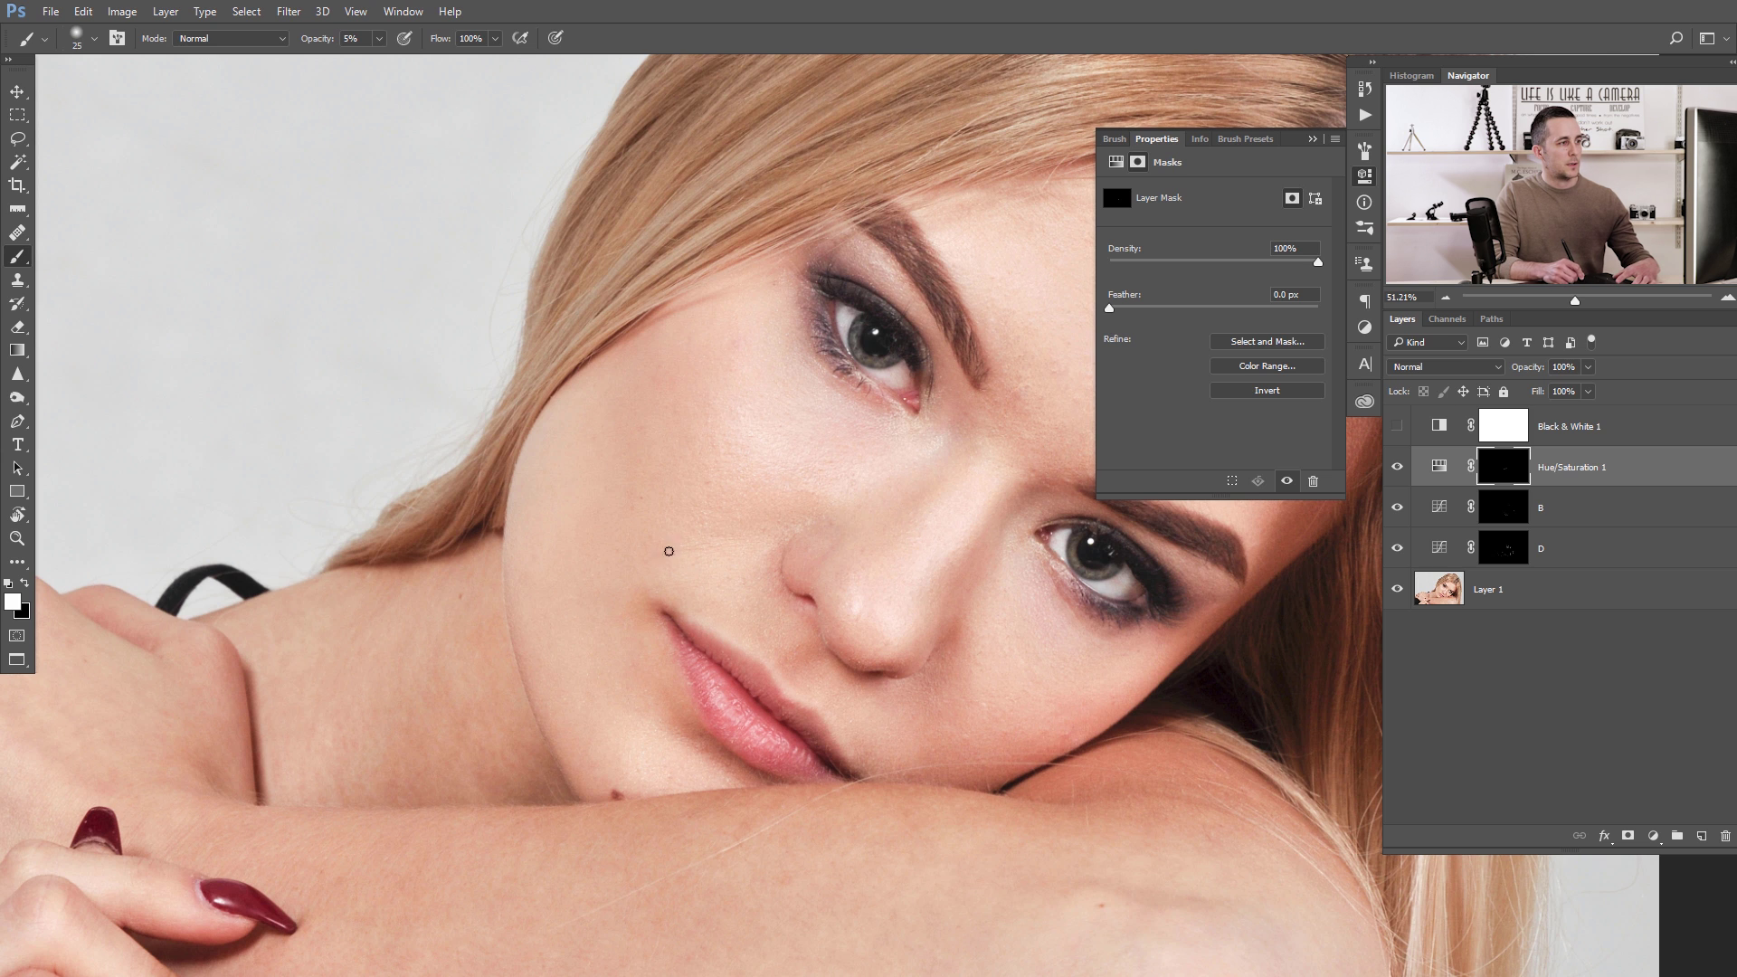
pyautogui.press(']')
pyautogui.press(']')
pyautogui.press(']')
pyautogui.press(']')
pyautogui.press(']')
pyautogui.press('[')
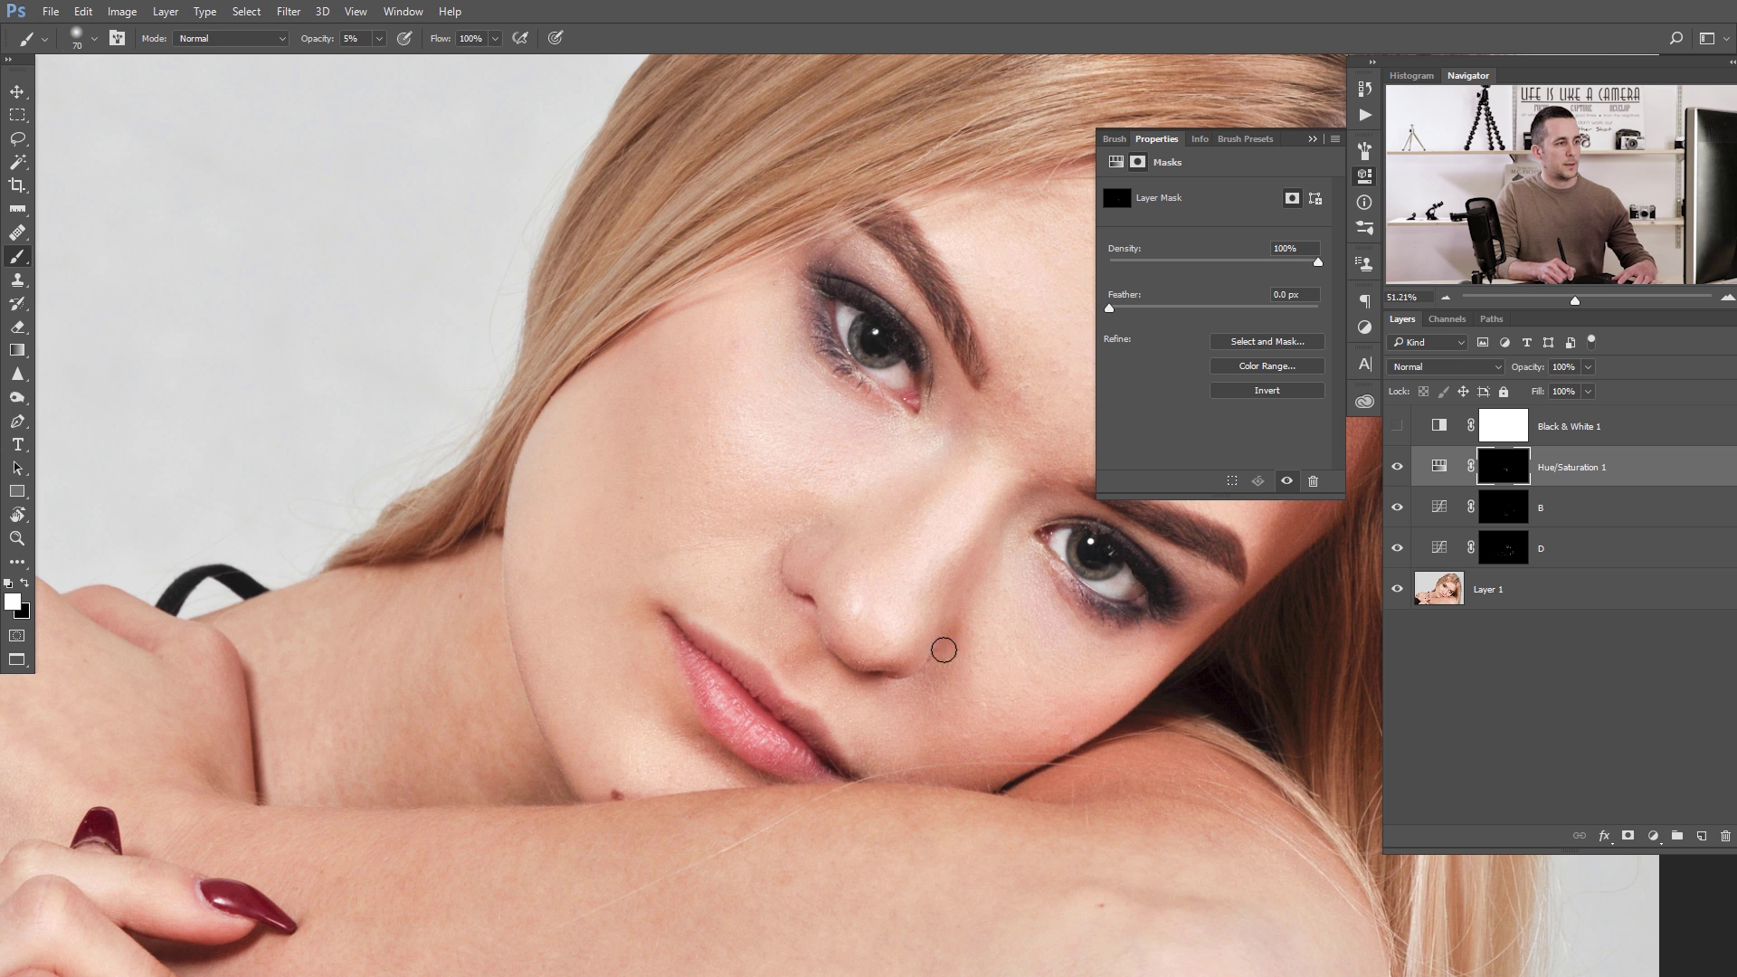
pyautogui.press('[')
pyautogui.press('[')
pyautogui.press(']')
pyautogui.press(']')
pyautogui.press(']')
pyautogui.press(']')
pyautogui.press(']')
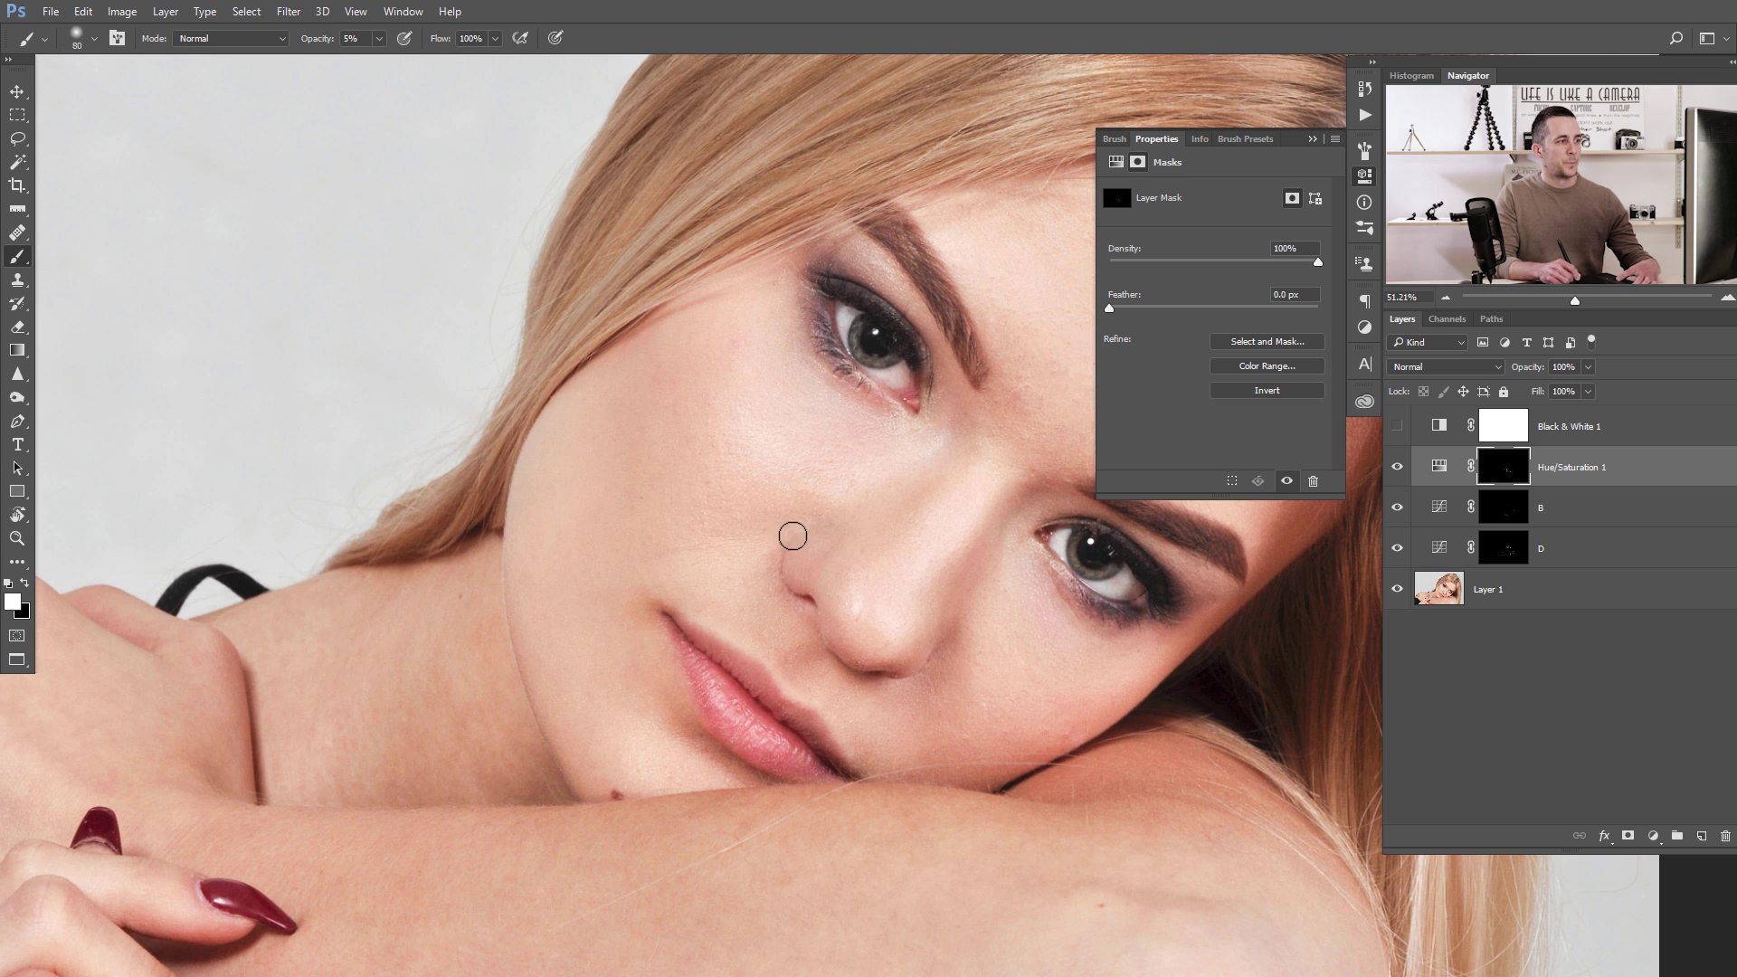
pyautogui.click(1312, 138)
pyautogui.keyDown('alt'); pyautogui.click(960, 374); pyautogui.keyUp('alt')
pyautogui.moveTo(1025, 417); pyautogui.dragTo(938, 376)
# Step: Zoom out to the full portrait and toggle all three adjustment layers off and on to compare
pyautogui.keyDown('alt'); pyautogui.click(938, 380); pyautogui.keyUp('alt')
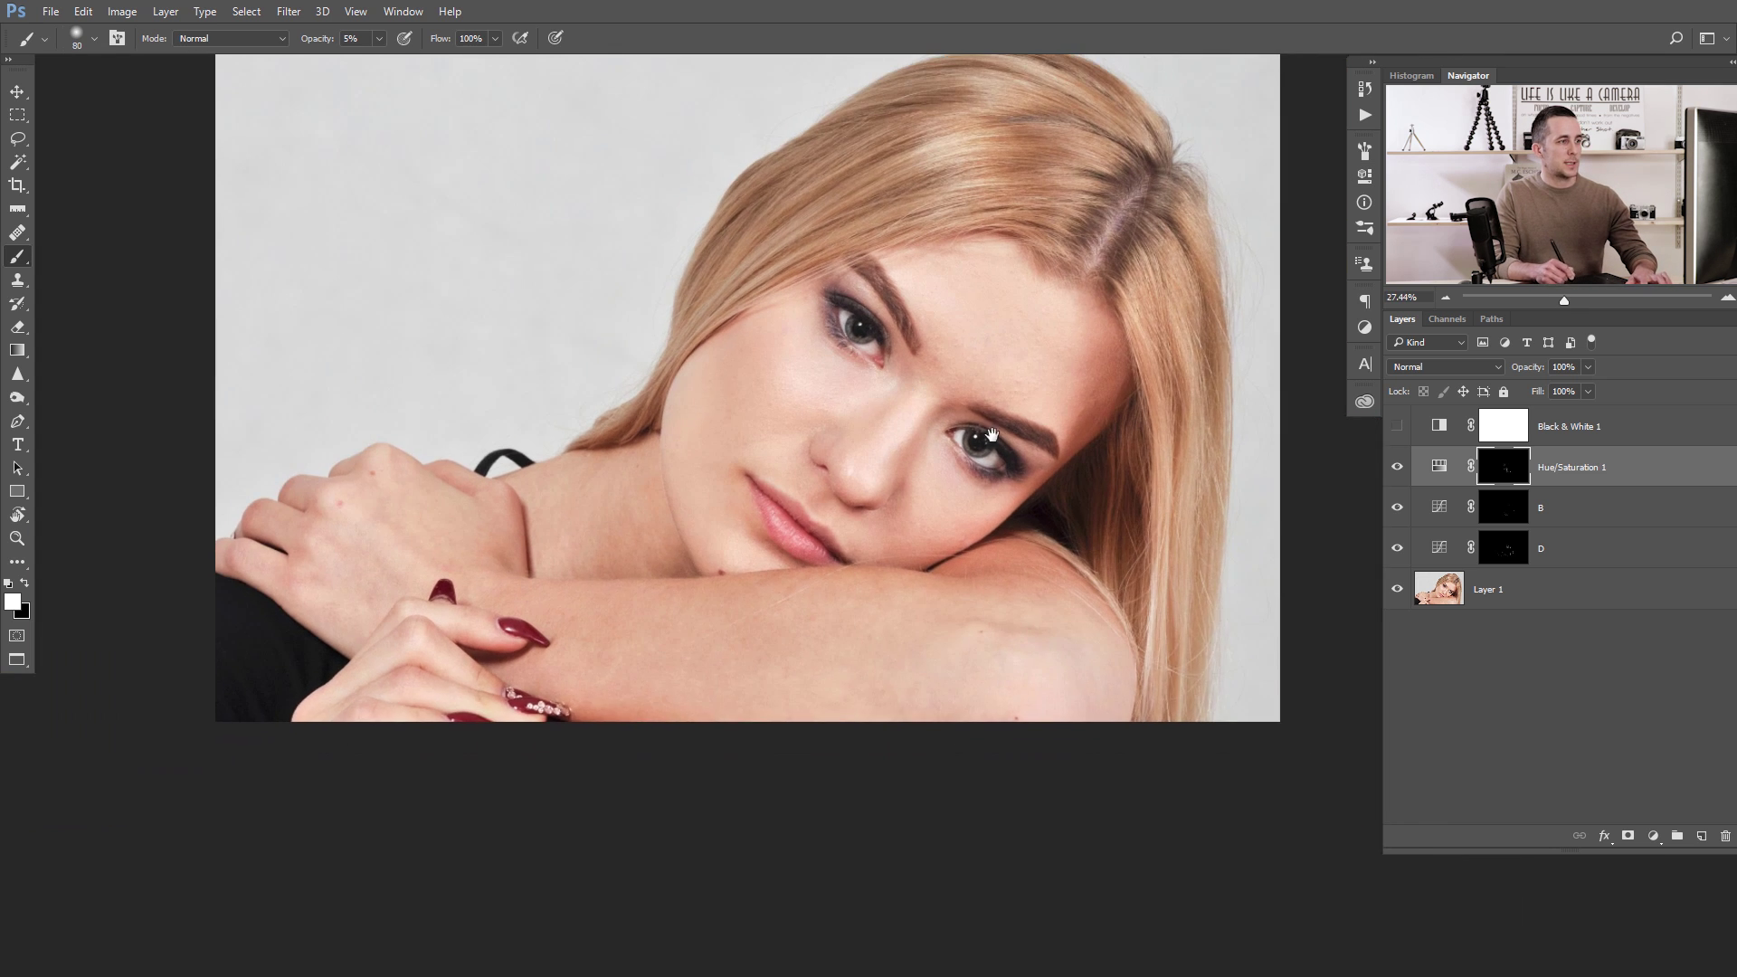
pyautogui.moveTo(948, 502); pyautogui.dragTo(941, 571)
pyautogui.moveTo(1400, 467); pyautogui.dragTo(1393, 553)
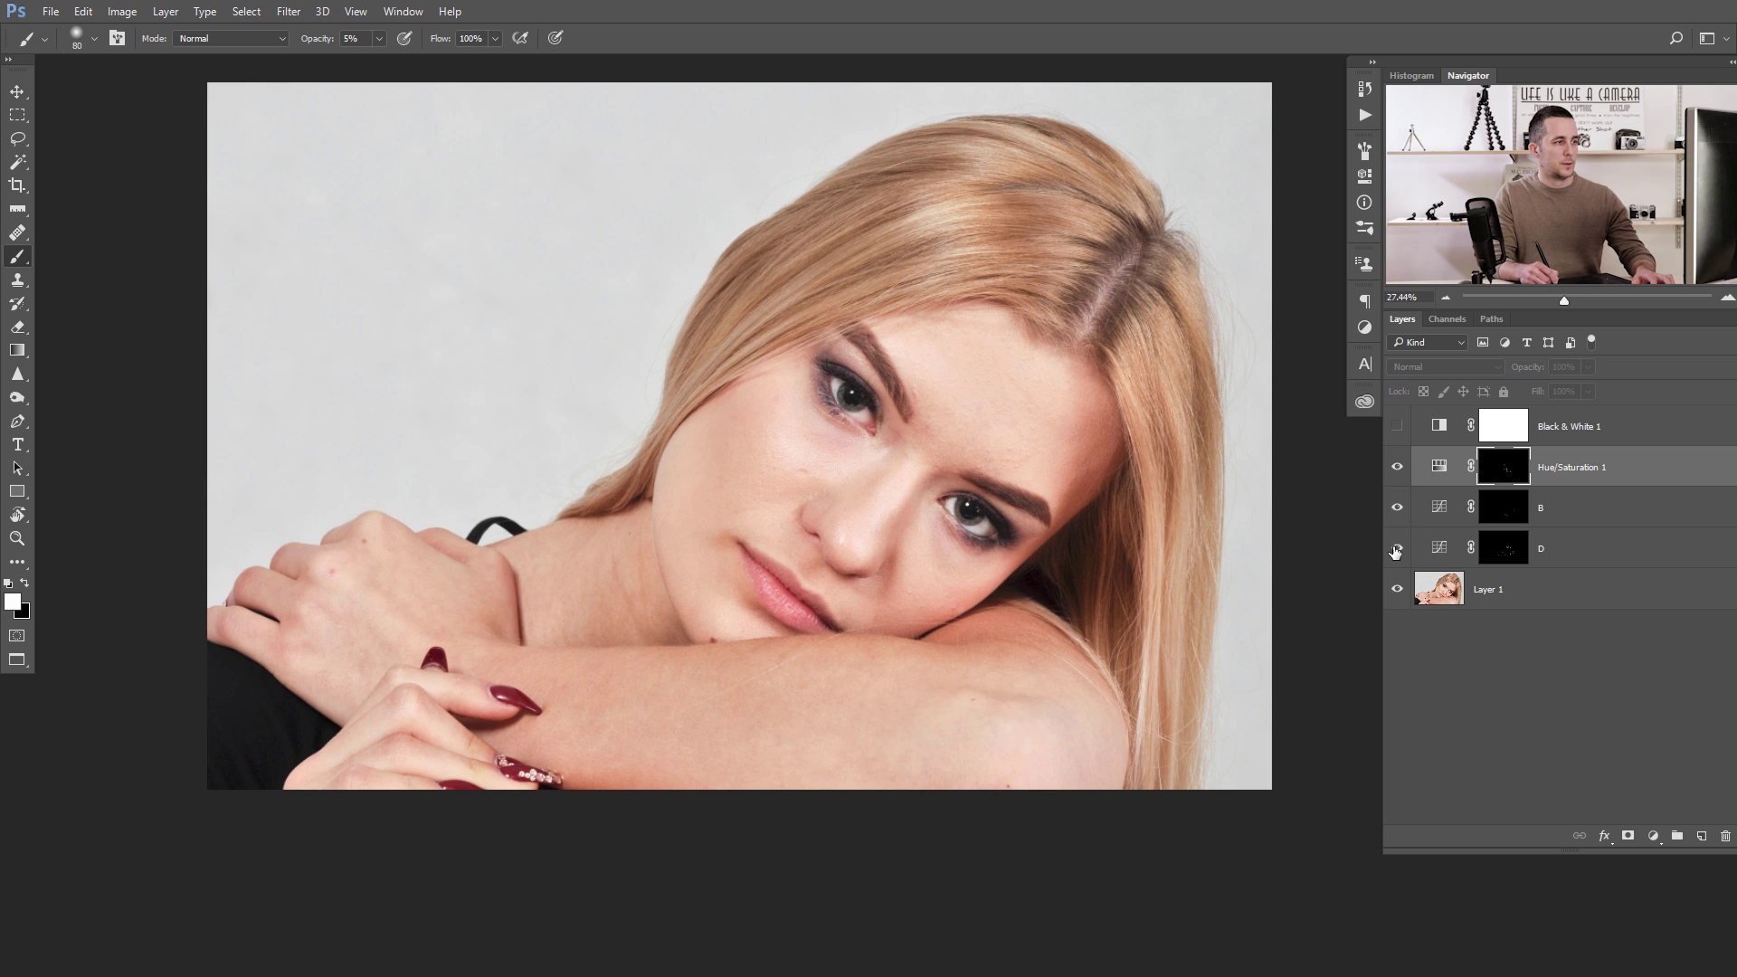
pyautogui.moveTo(1398, 475); pyautogui.dragTo(1394, 560)
pyautogui.moveTo(1400, 470); pyautogui.dragTo(1396, 548)
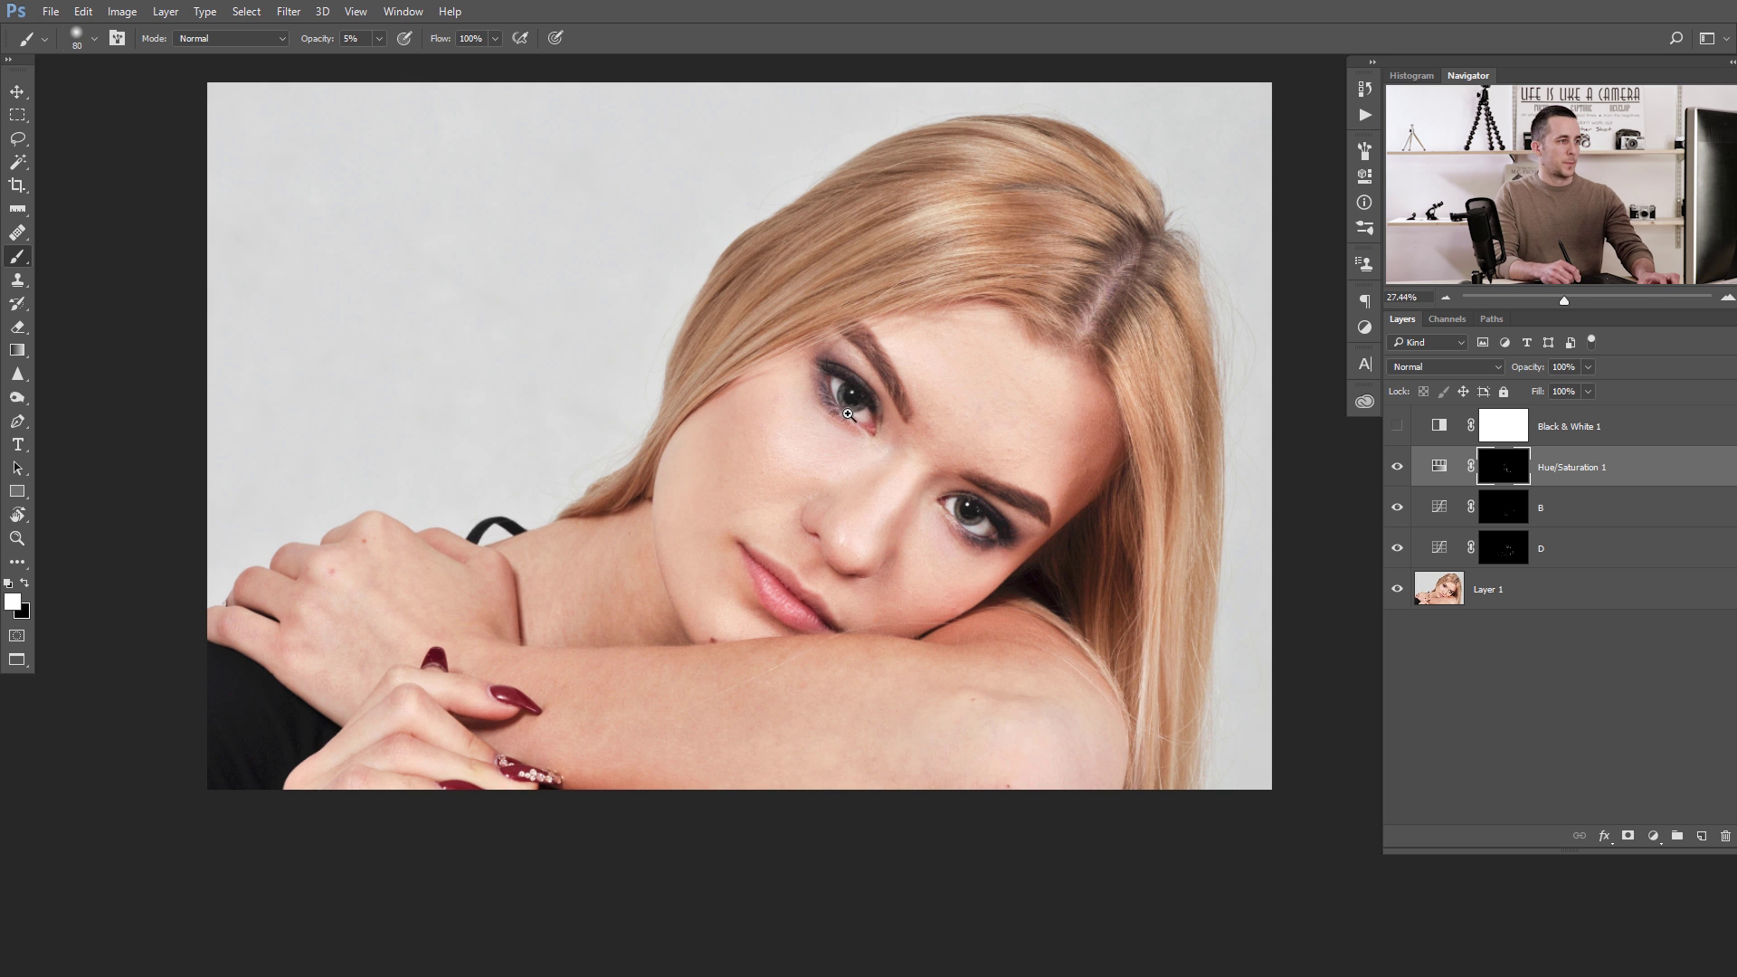
pyautogui.scroll(1, 823, 402)
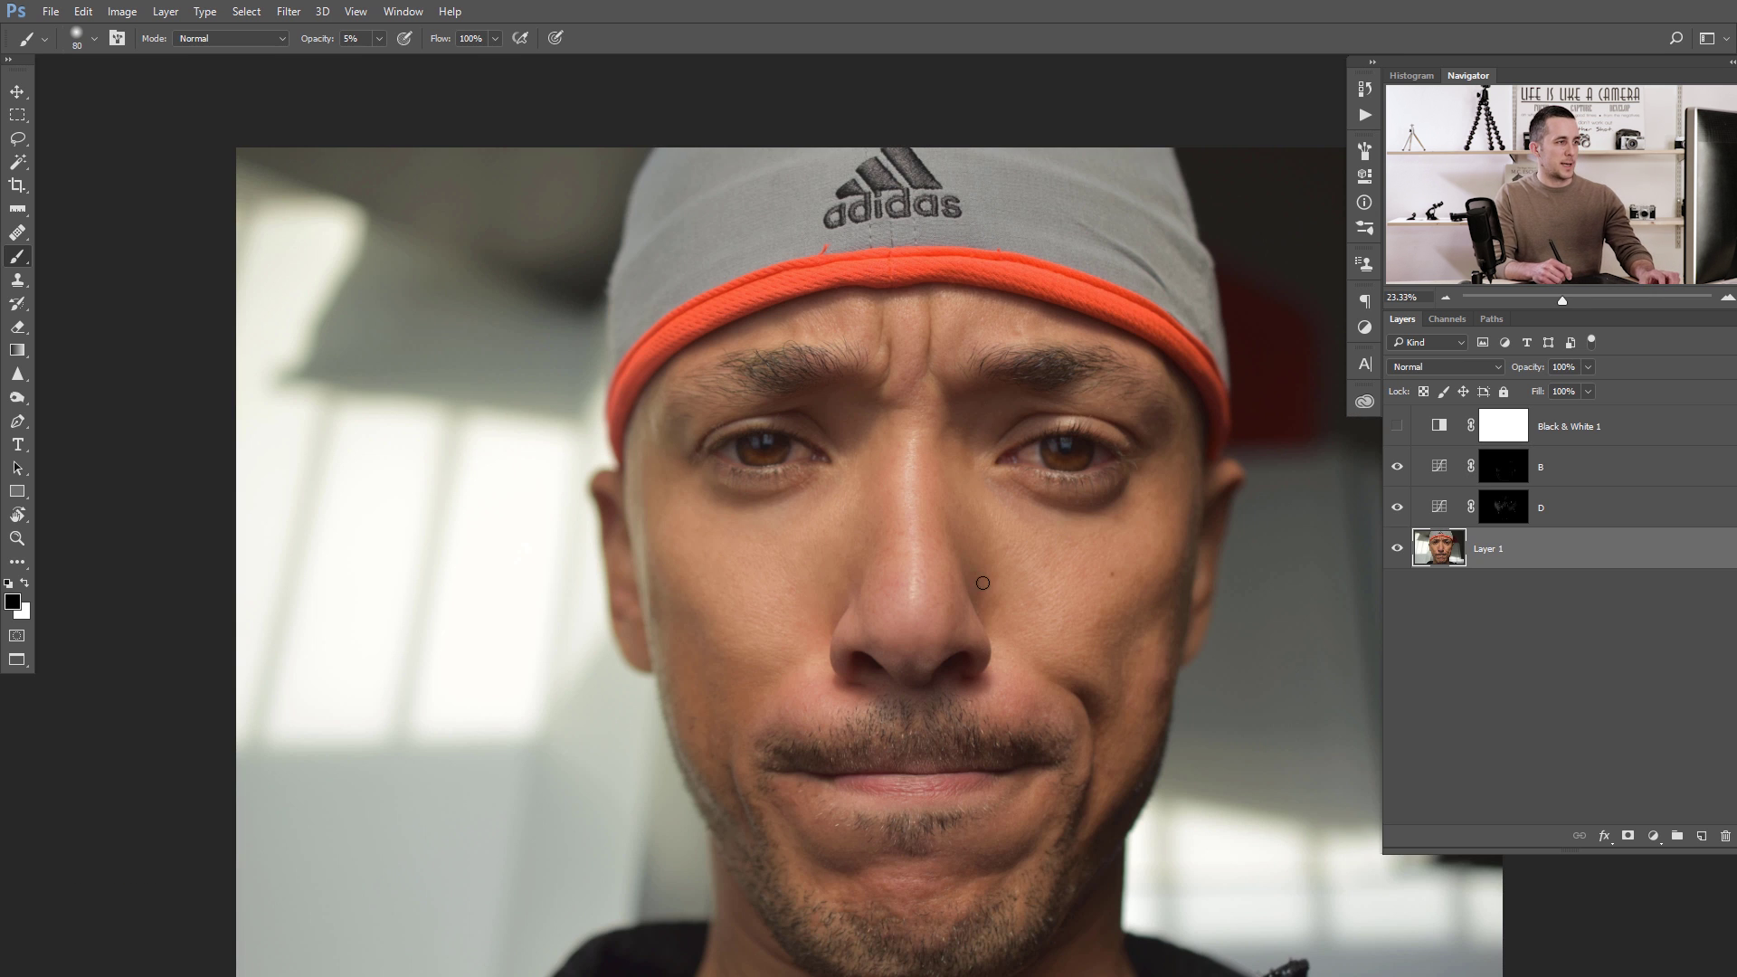
pyautogui.moveTo(934, 548); pyautogui.dragTo(829, 473)
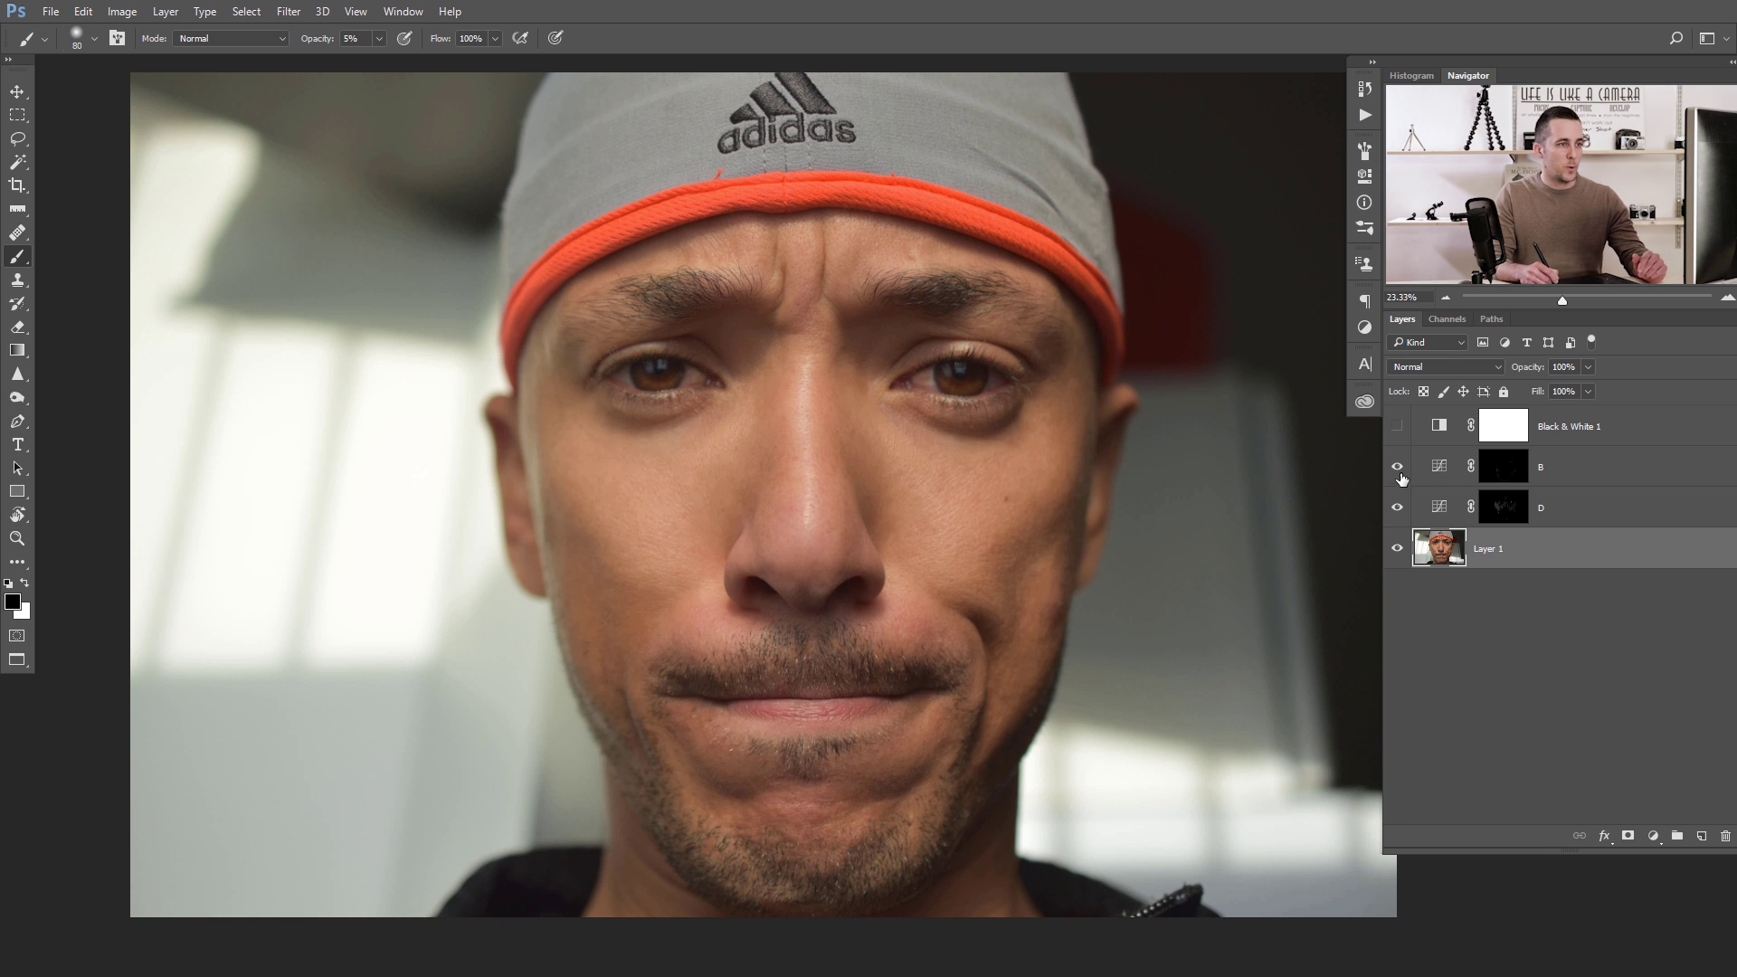
# Step: On the man's portrait, toggle layers B and D individually to compare their effects
pyautogui.moveTo(1399, 468); pyautogui.dragTo(1398, 516)
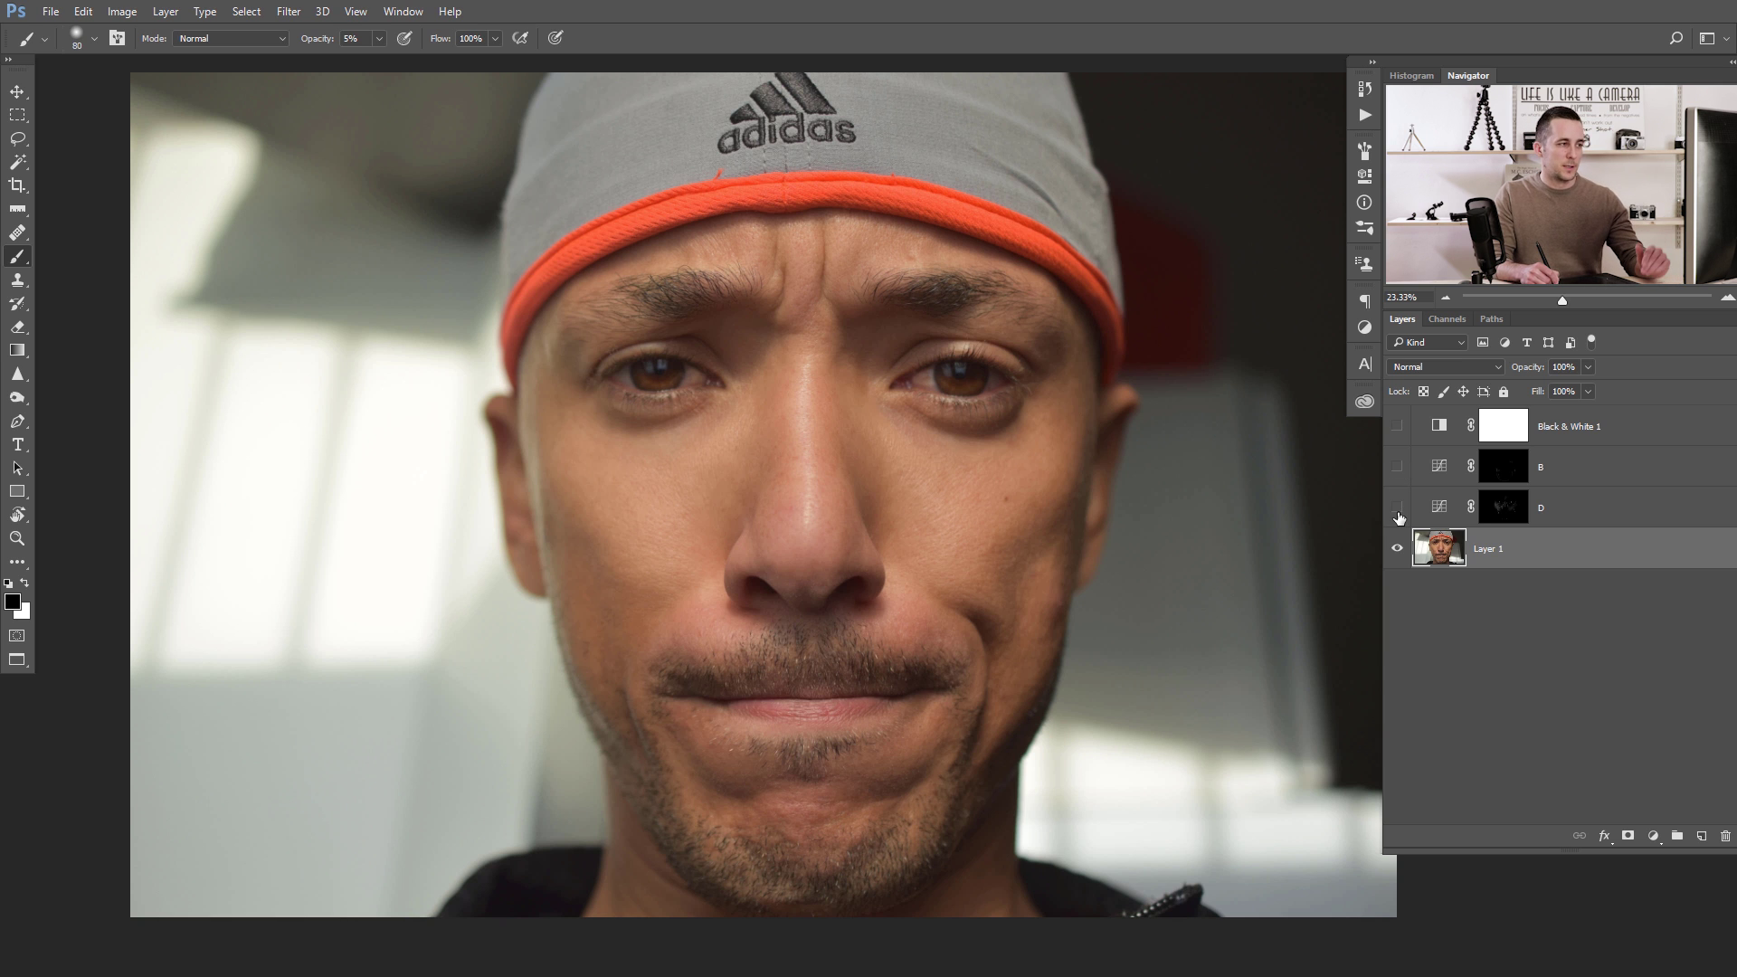
pyautogui.click(1400, 505)
pyautogui.click(1401, 506)
pyautogui.click(1400, 467)
pyautogui.click(1400, 507)
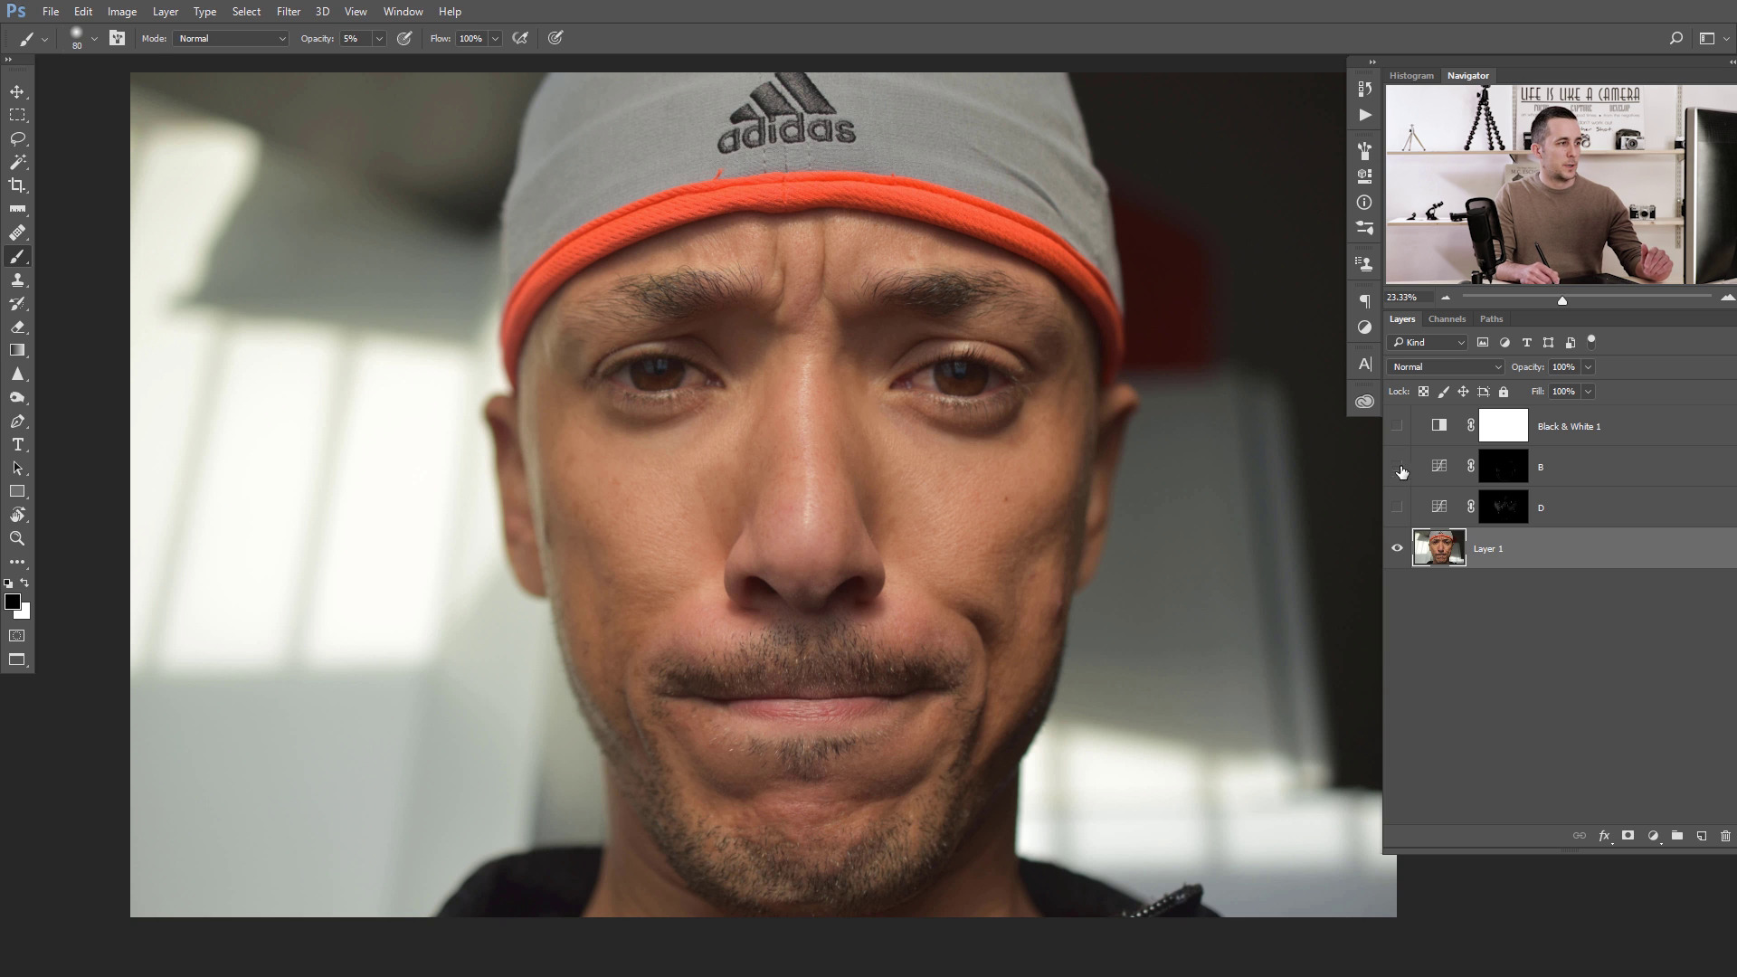
pyautogui.click(1399, 512)
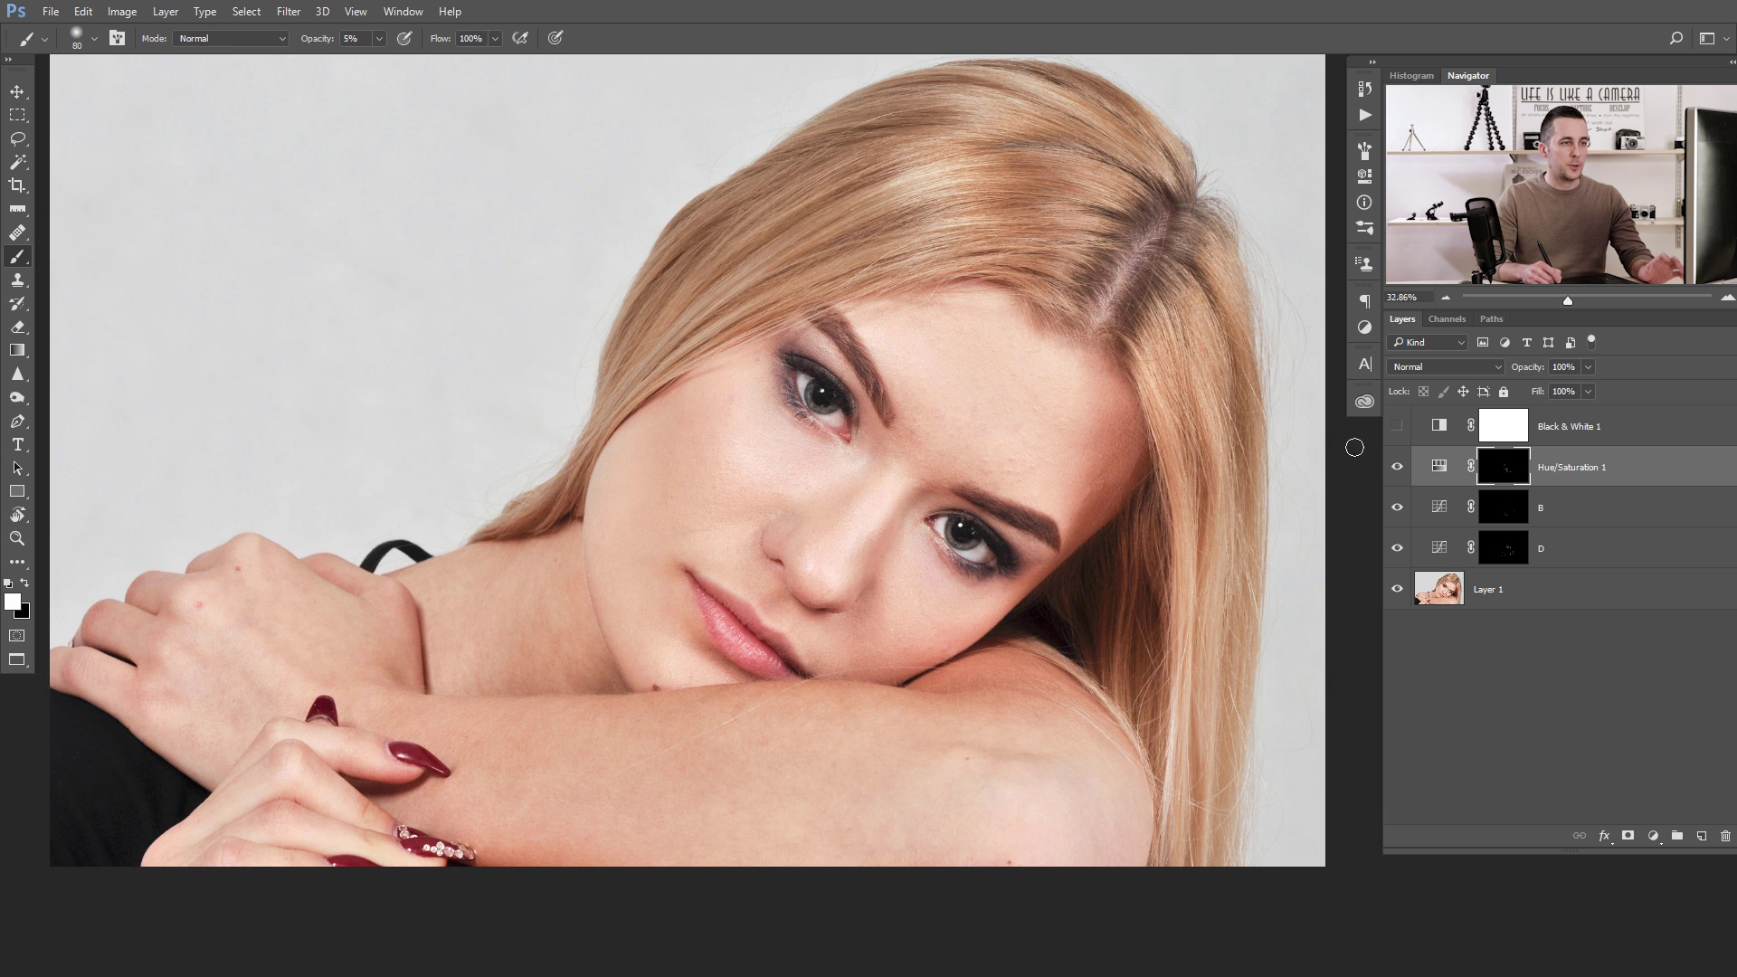
pyautogui.click(1397, 466)
pyautogui.click(1396, 506)
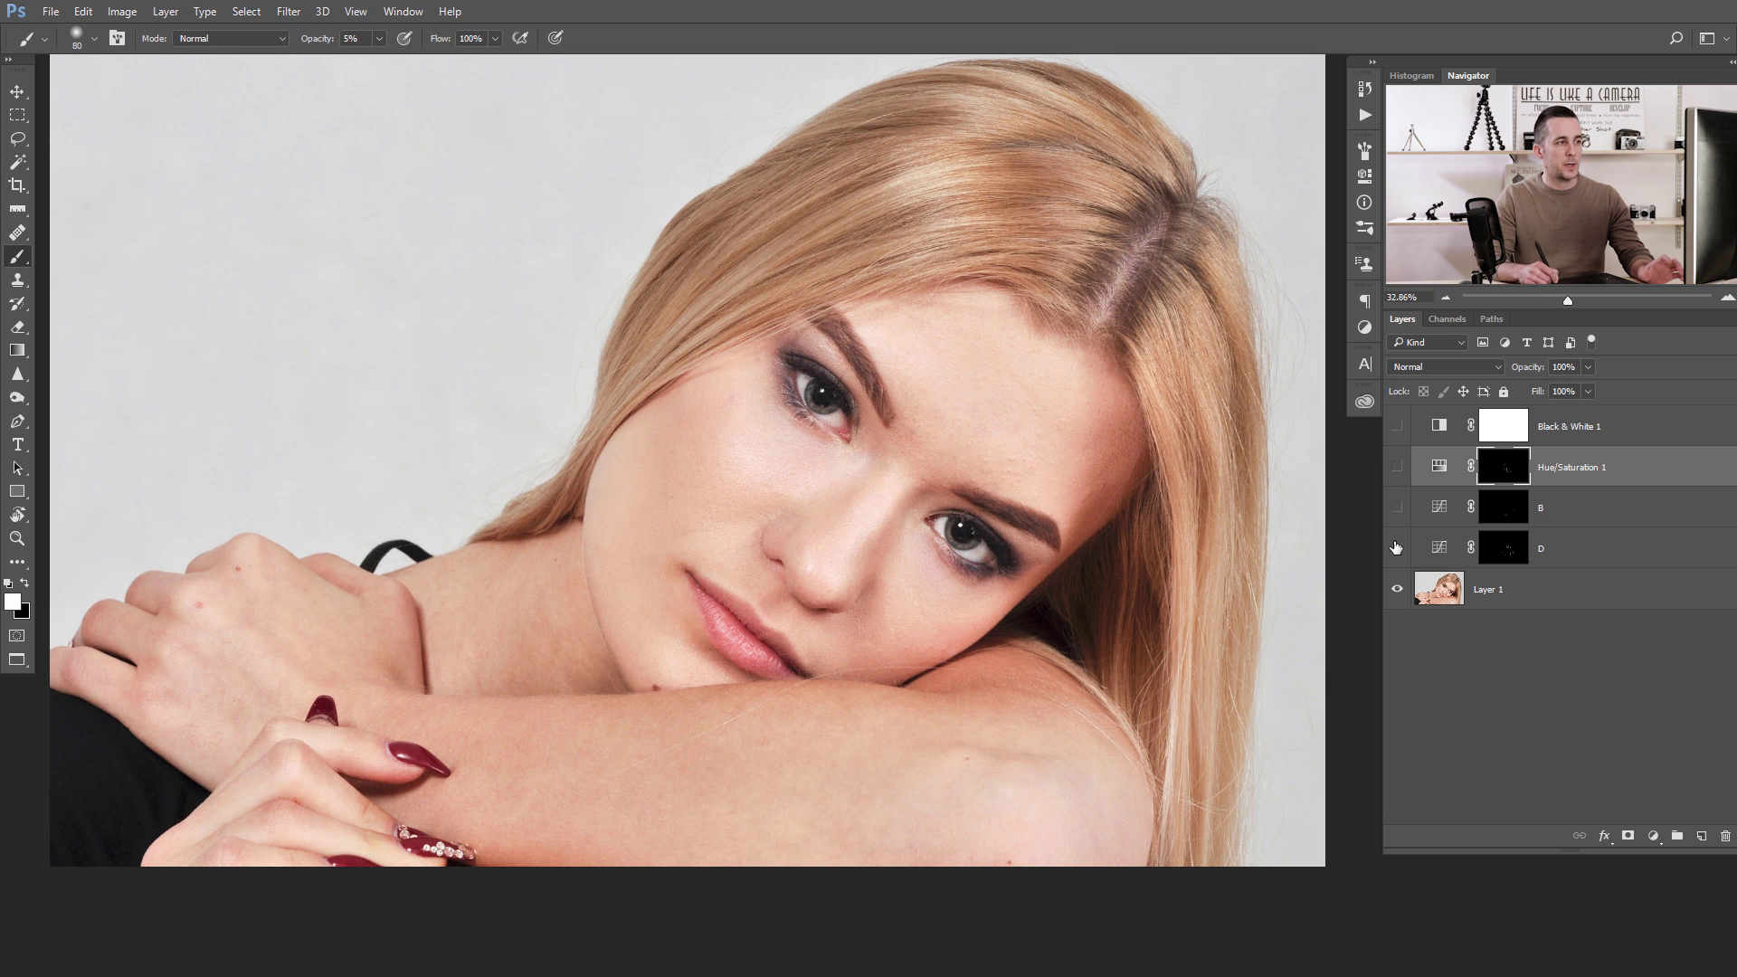
pyautogui.moveTo(1398, 467); pyautogui.dragTo(1396, 547)
pyautogui.moveTo(1398, 466); pyautogui.dragTo(1398, 547)
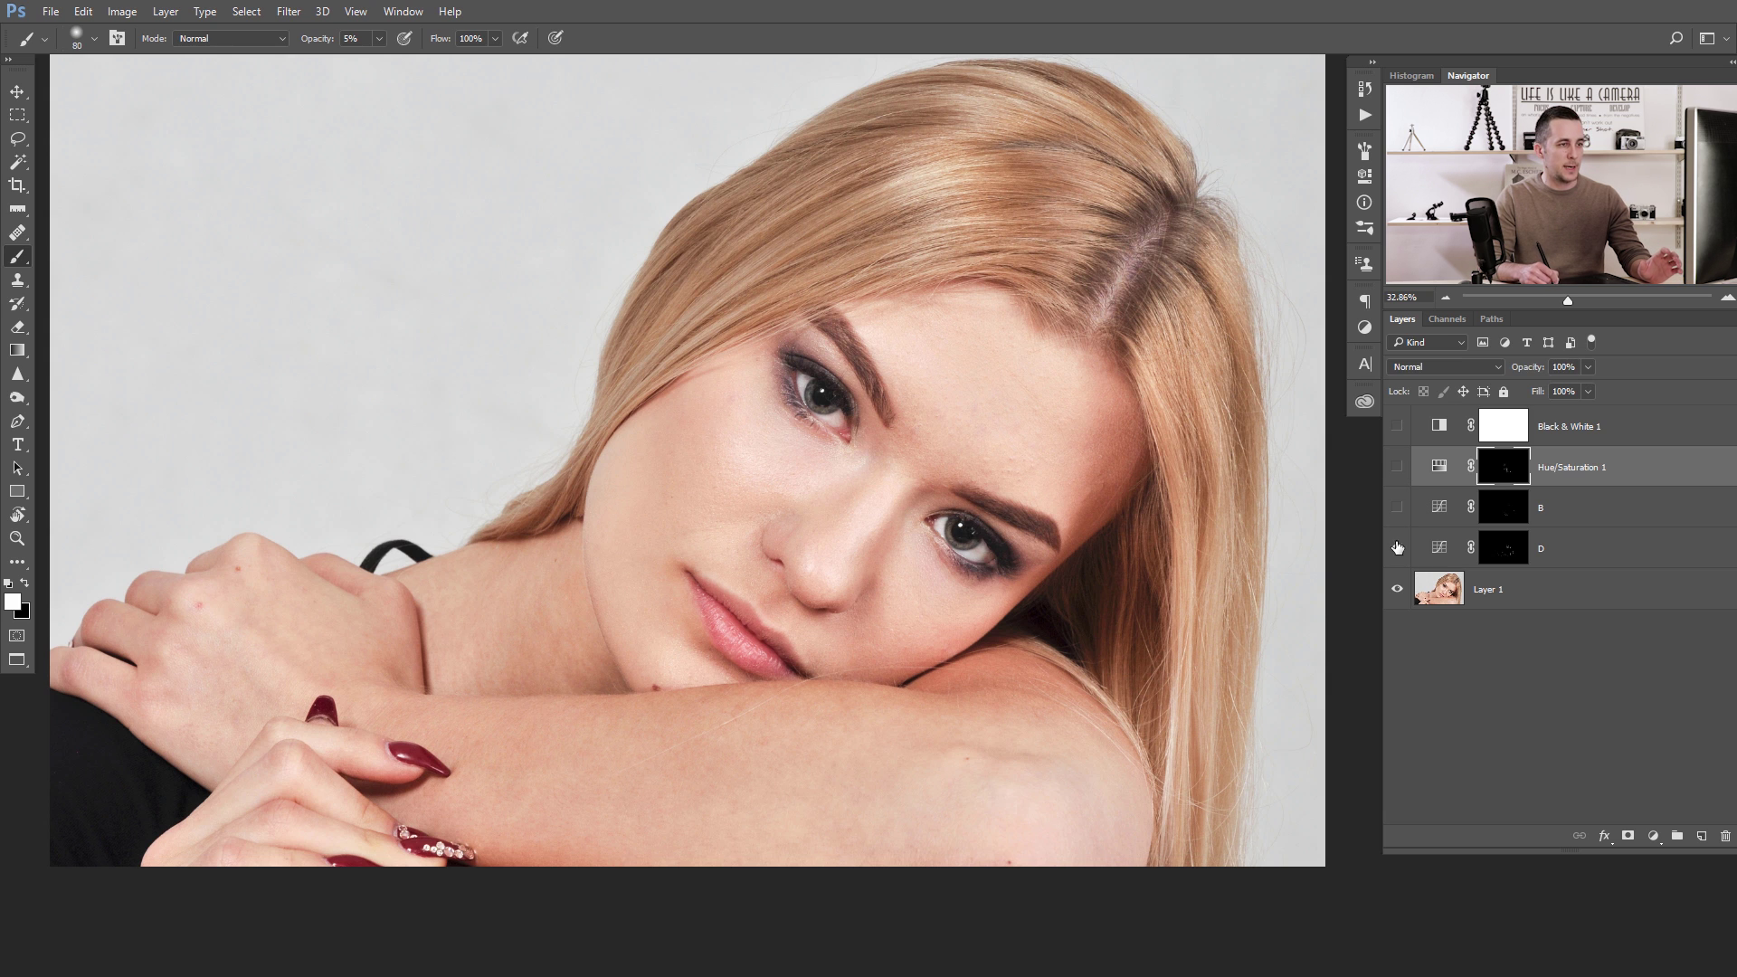
pyautogui.moveTo(1400, 467); pyautogui.dragTo(1396, 544)
pyautogui.moveTo(1398, 467); pyautogui.dragTo(1397, 549)
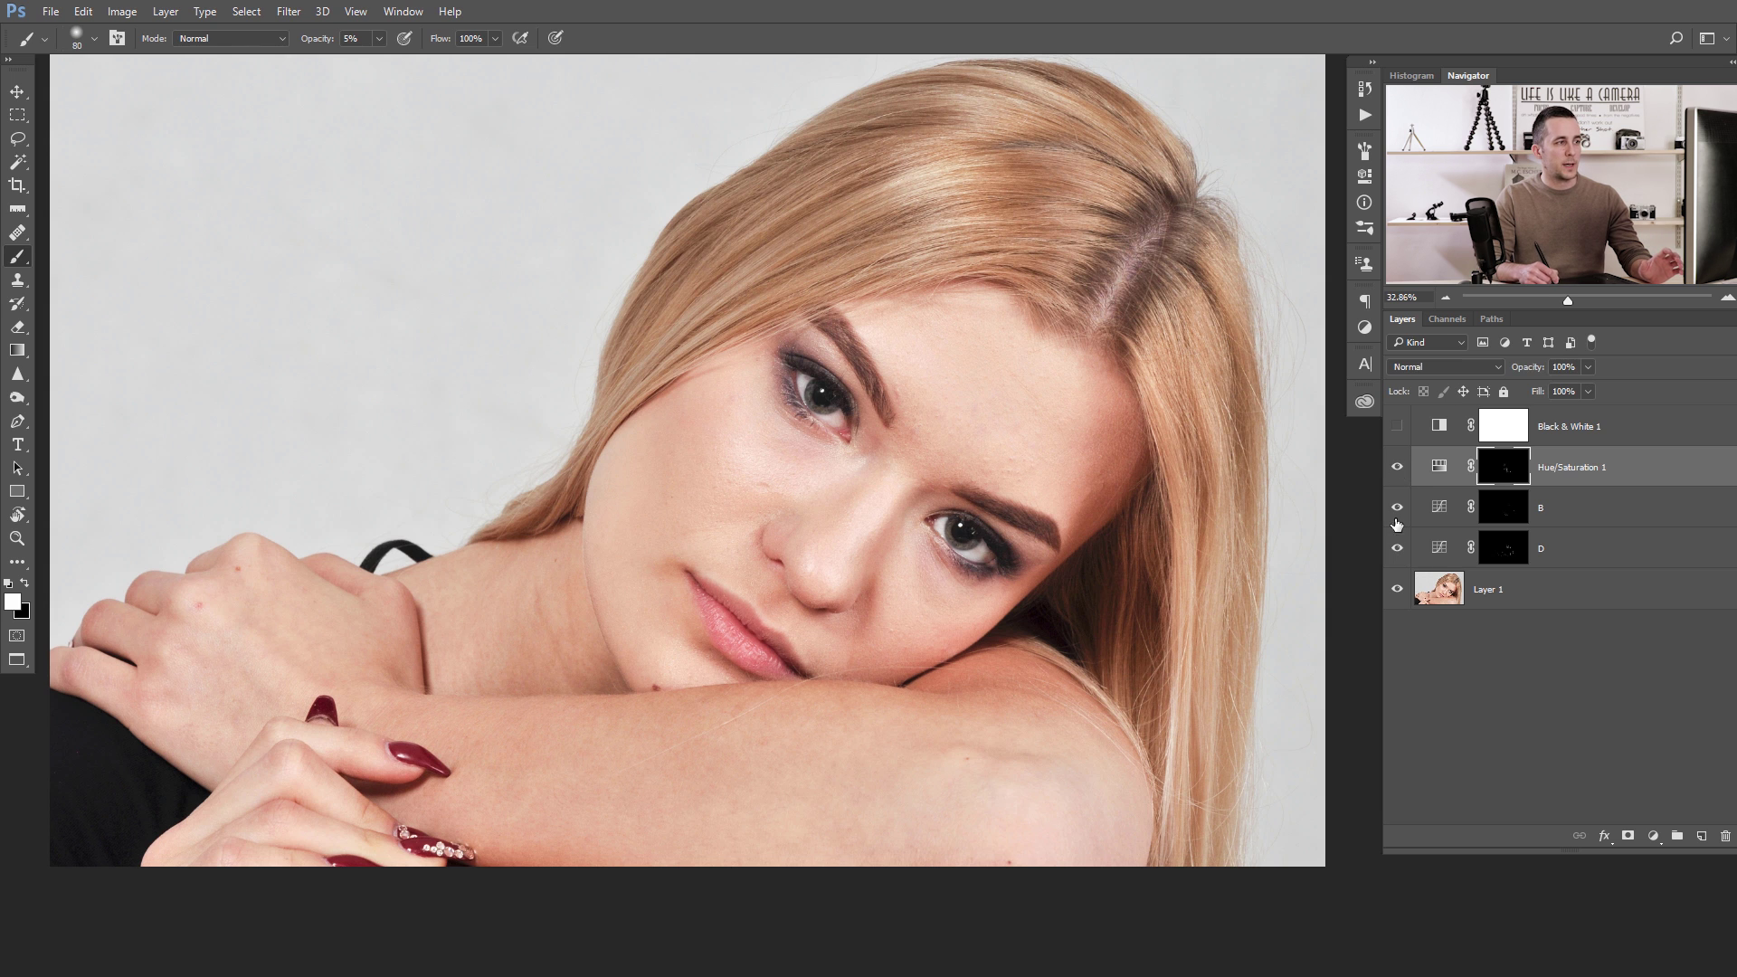
pyautogui.moveTo(1399, 468); pyautogui.dragTo(1398, 550)
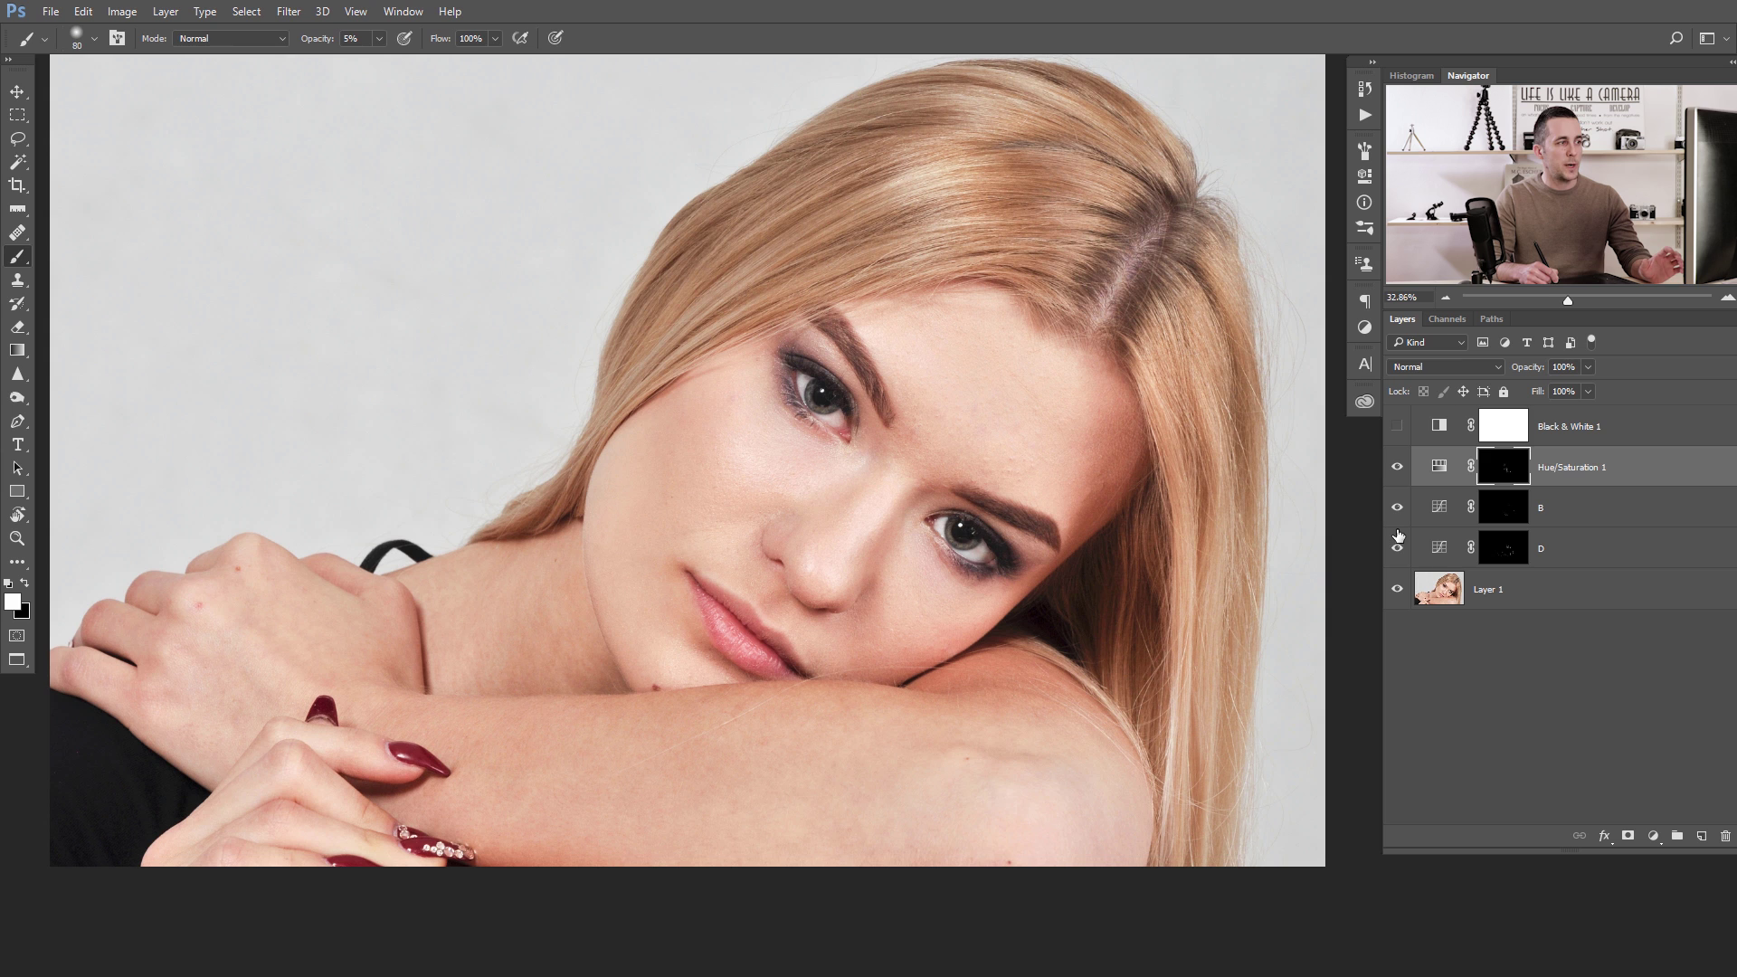